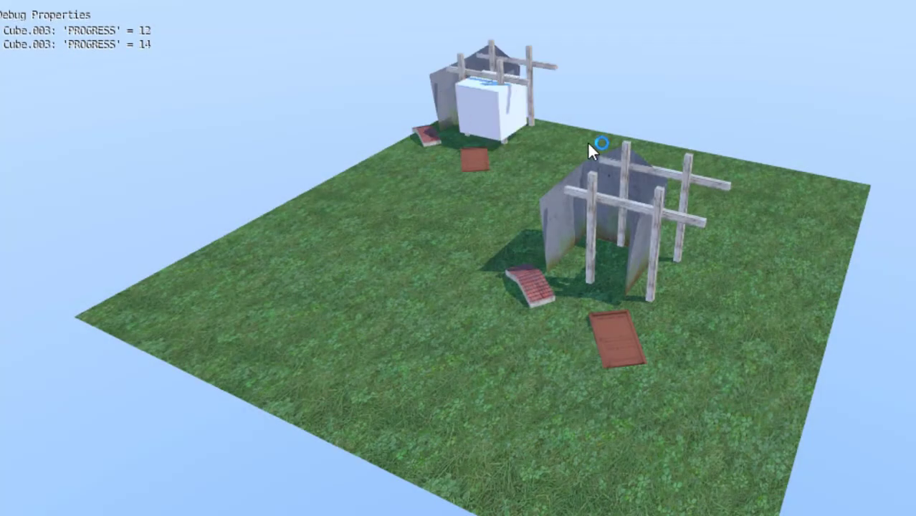
# Place several house construction sites at different spots across the grass plane in the running game
pyautogui.click(838, 193)
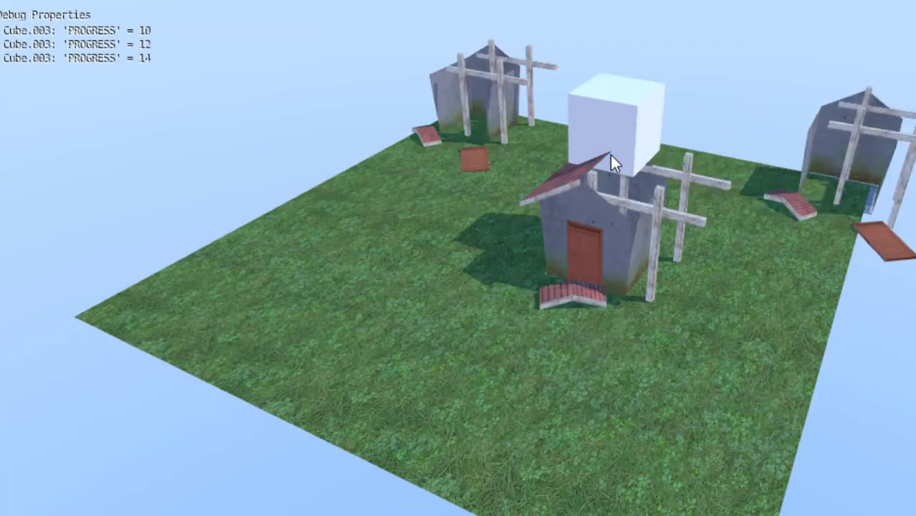
pyautogui.click(553, 157)
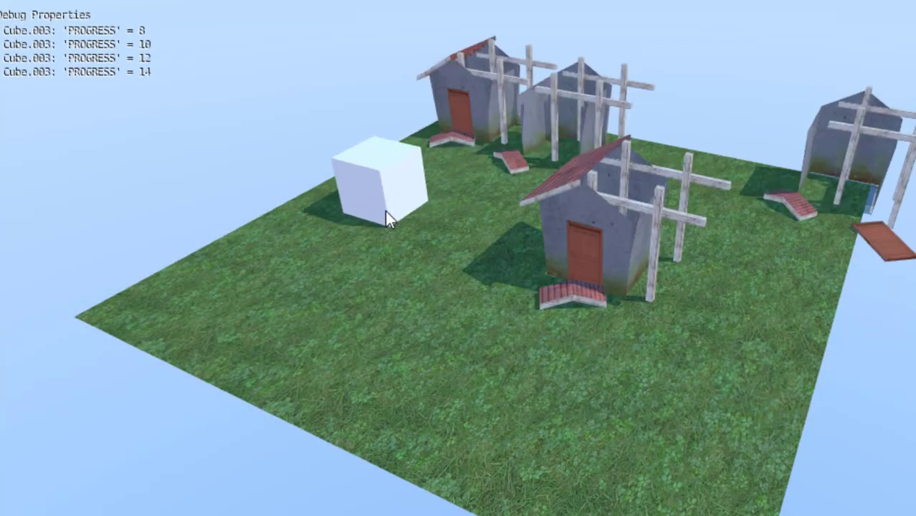
pyautogui.click(383, 218)
pyautogui.click(170, 304)
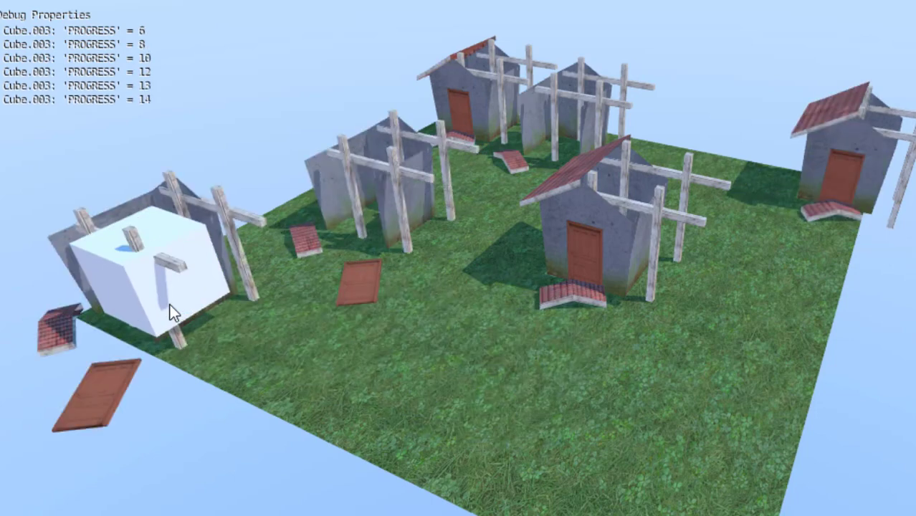
pyautogui.click(780, 312)
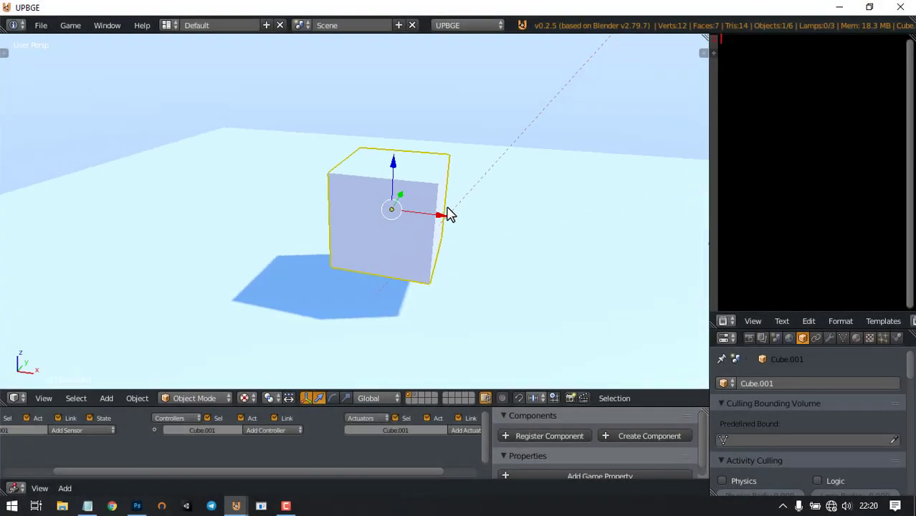
# Scale the cube up uniformly to serve as the body of the house
pyautogui.moveTo(445, 214)
pyautogui.mouseDown(button='middle')
pyautogui.moveTo(424, 227)
pyautogui.moveTo(450, 231)
pyautogui.moveTo(462, 210)
pyautogui.moveTo(495, 220)
pyautogui.moveTo(417, 189)
pyautogui.moveTo(478, 198)
pyautogui.moveTo(462, 208)
pyautogui.mouseUp(button='middle')
pyautogui.press('s')
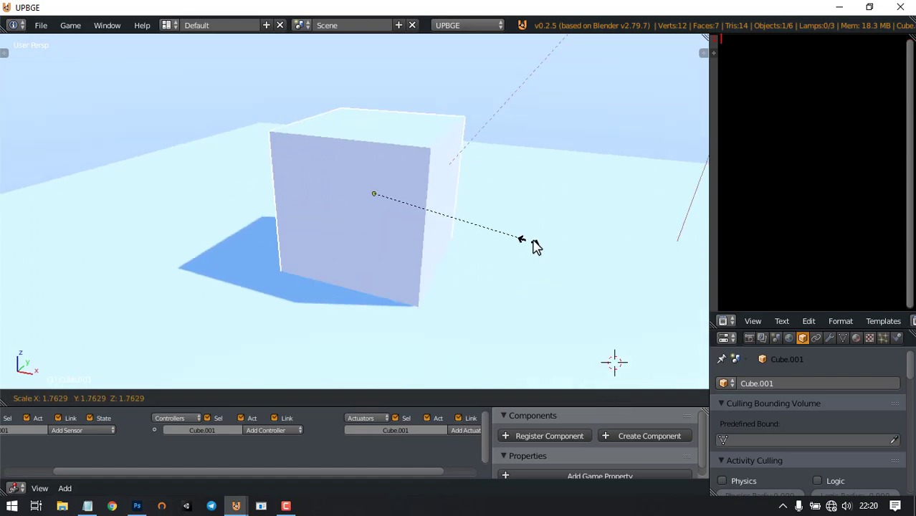
pyautogui.click(500, 210)
# Add a horizontal loop cut around the cube and slide it close to the upper edge
pyautogui.moveTo(402, 169); pyautogui.dragTo(456, 178, button='middle')
pyautogui.press('Tab')
pyautogui.hotkey('ctrl', 'r')
pyautogui.click(442, 185)
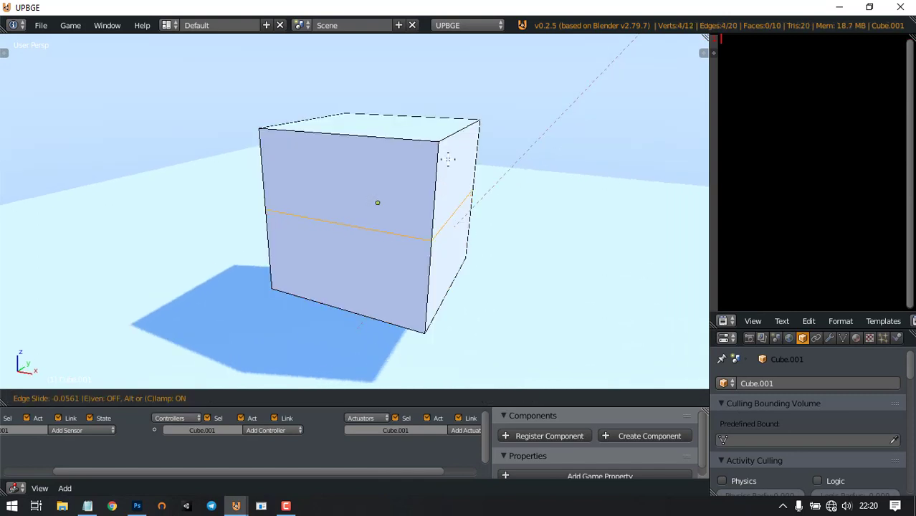
pyautogui.click(453, 111)
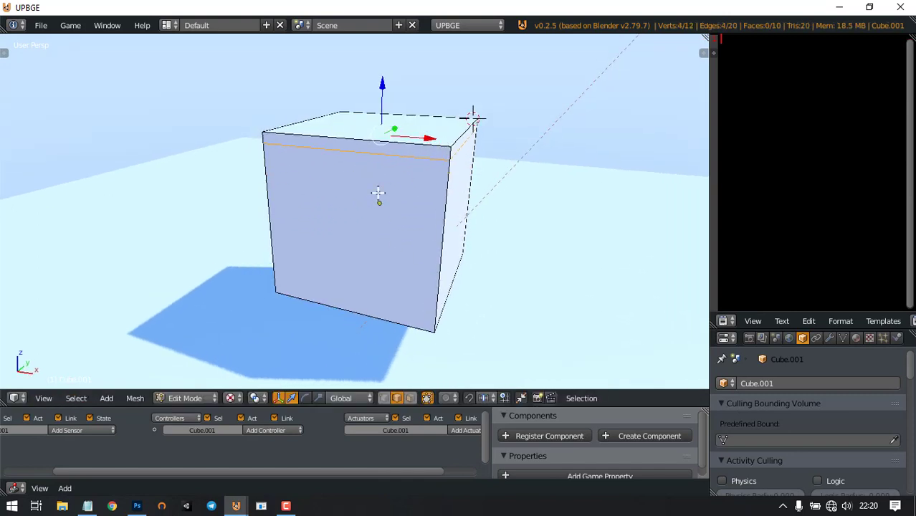
# Add a centred vertical loop cut and raise its top edge to form a gabled roof ridge
pyautogui.hotkey('ctrl', 'r')
pyautogui.click(438, 135)
pyautogui.click(439, 135)
pyautogui.moveTo(440, 135); pyautogui.dragTo(390, 124, button='middle')
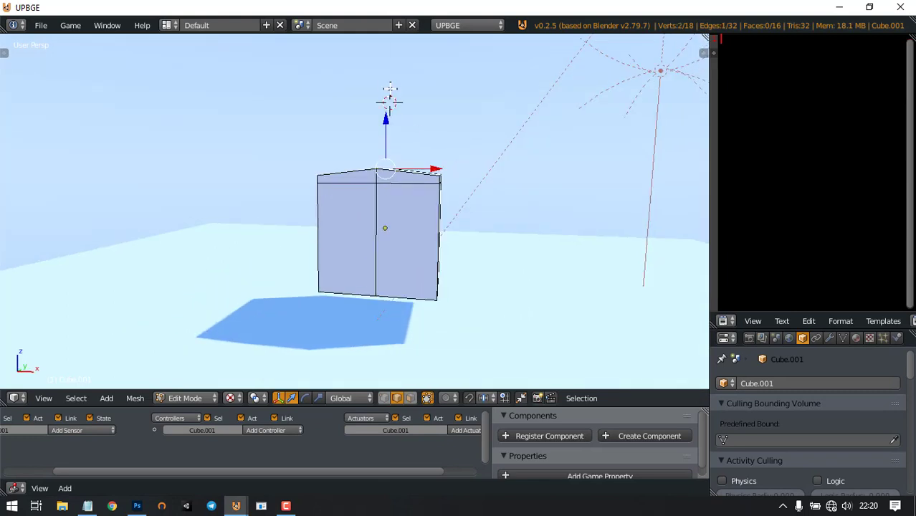
pyautogui.moveTo(385, 109); pyautogui.dragTo(386, 77)
# Extrude the narrow roof-edge face on the +X side outward and lower it about 0.2 to form an eave
pyautogui.moveTo(399, 122); pyautogui.dragTo(436, 298, button='middle')
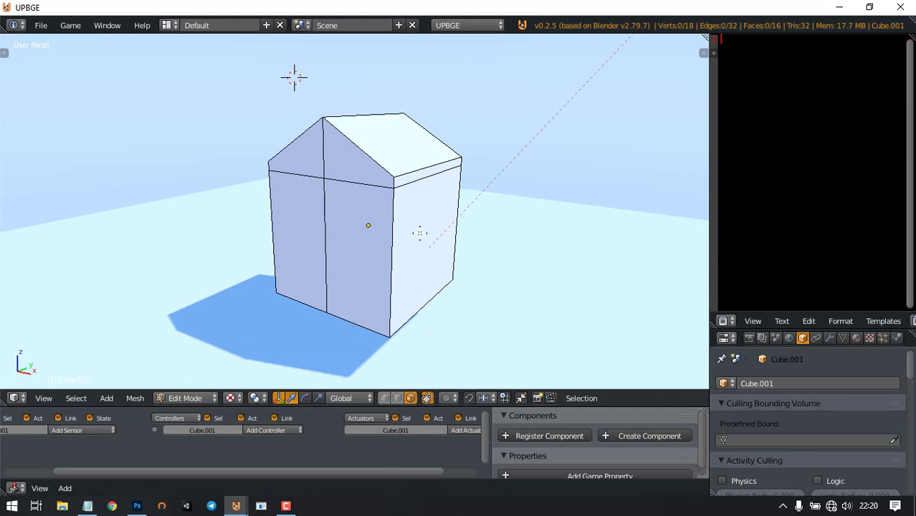
pyautogui.rightClick(406, 182)
pyautogui.moveTo(409, 179); pyautogui.dragTo(468, 172, button='middle')
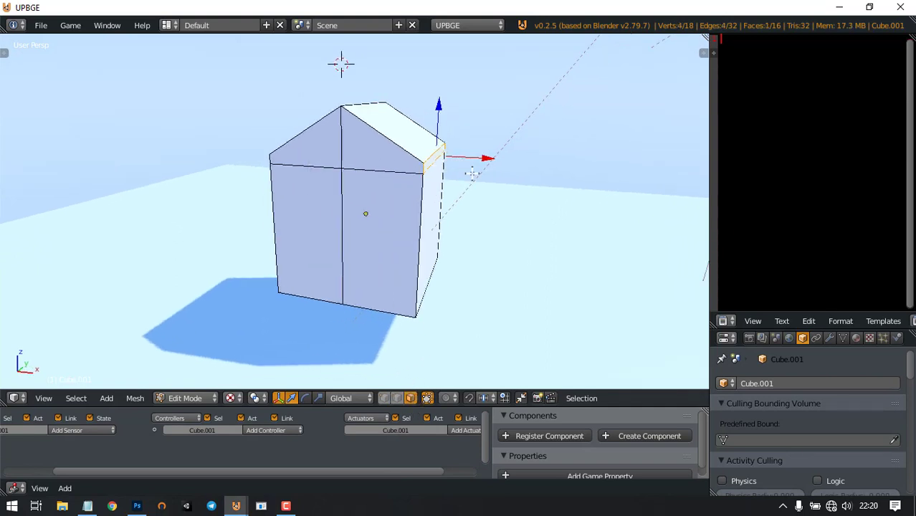
pyautogui.press('e')
pyautogui.press('z')
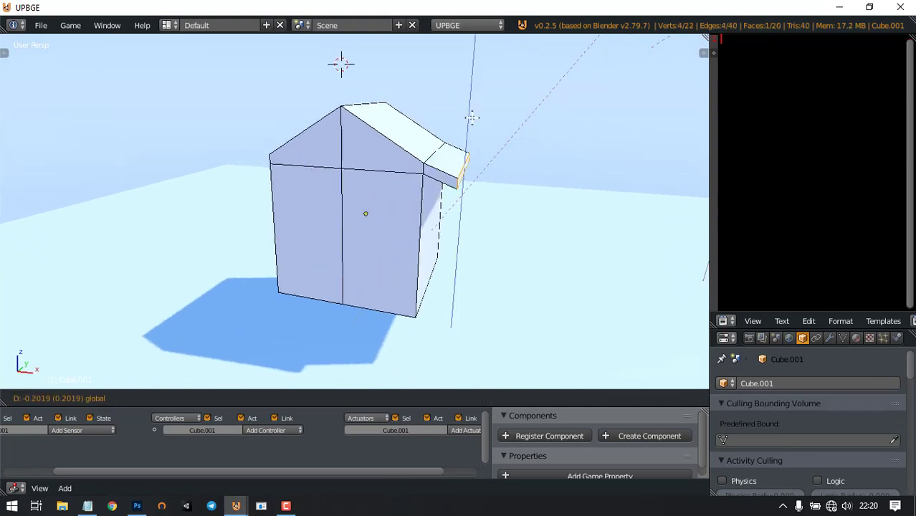
pyautogui.click(472, 120)
# Extrude the narrow roof-edge face on the -X side outward and lower it to follow the roof slope
pyautogui.moveTo(471, 120); pyautogui.dragTo(466, 146, button='middle')
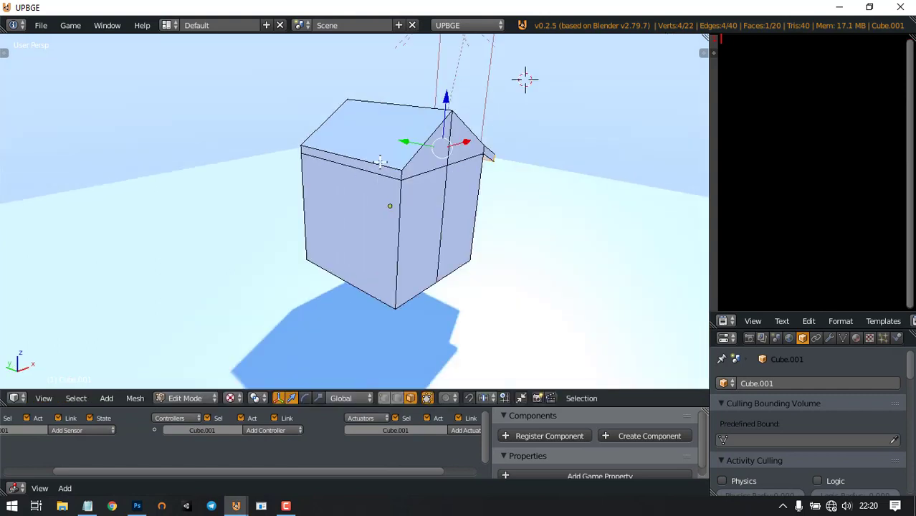
pyautogui.moveTo(416, 164); pyautogui.dragTo(358, 147, button='middle')
pyautogui.press('e')
pyautogui.click(328, 143)
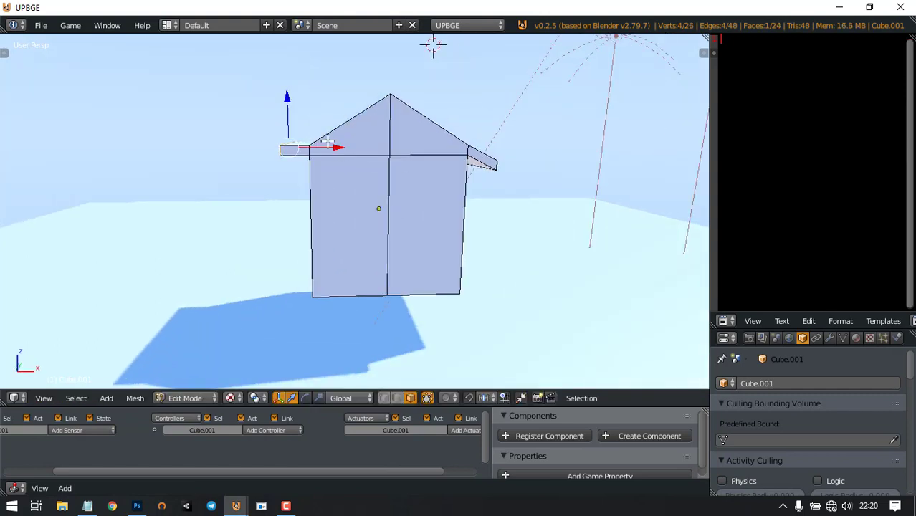
pyautogui.press('g')
pyautogui.press('z')
pyautogui.click(285, 111)
# Lower the end face of the +X eave slightly along Z to match the roof slope
pyautogui.moveTo(285, 111); pyautogui.dragTo(459, 161, button='middle')
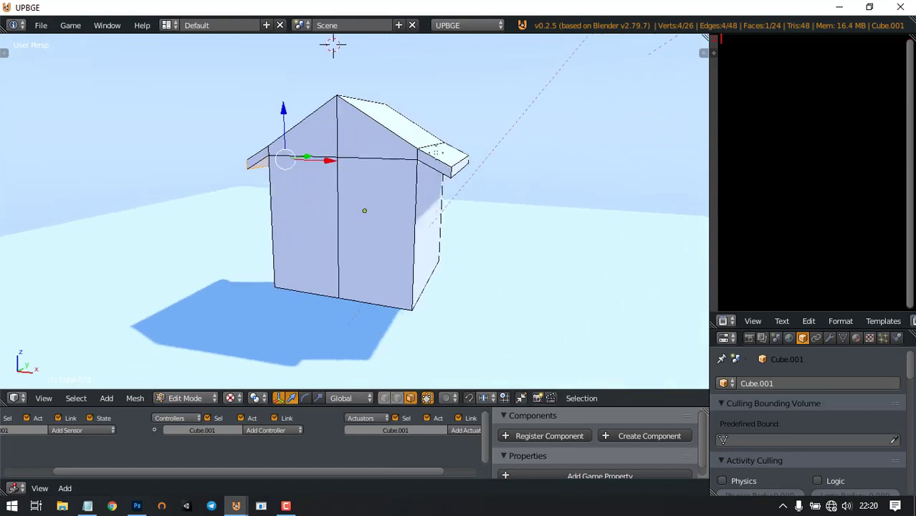
pyautogui.rightClick(482, 159)
pyautogui.press('g')
pyautogui.press('z')
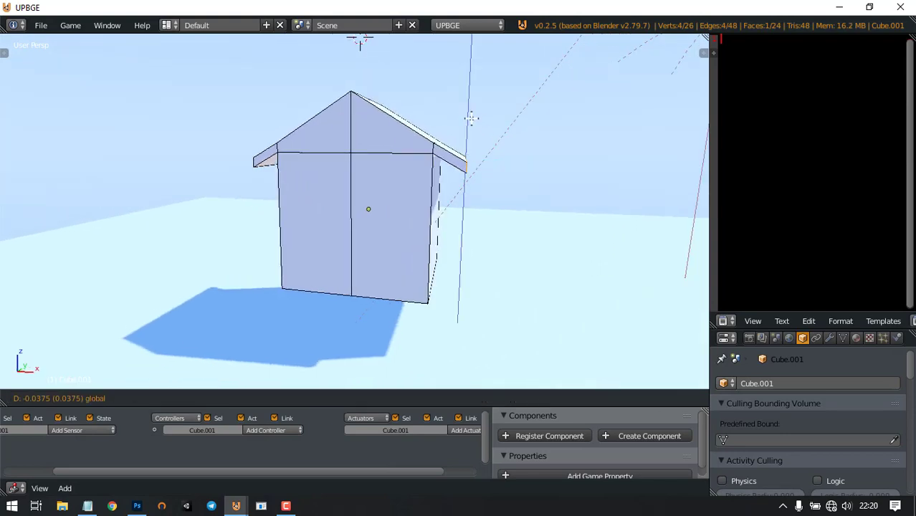
pyautogui.click(470, 123)
# Scale down the two bottom faces of the house so the walls taper toward the base
pyautogui.moveTo(471, 123); pyautogui.dragTo(443, 362, button='middle')
pyautogui.moveTo(441, 205); pyautogui.dragTo(428, 251, button='middle')
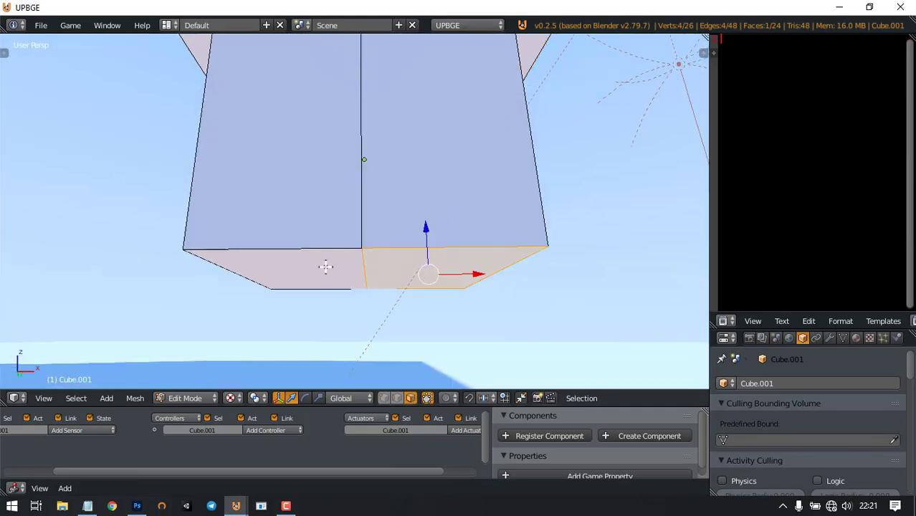
pyautogui.keyDown('shift'); pyautogui.rightClick(326, 267); pyautogui.keyUp('shift')
pyautogui.moveTo(326, 266); pyautogui.dragTo(535, 283, button='middle')
pyautogui.scroll(-2, 535, 282)
pyautogui.press('s')
pyautogui.click(533, 247)
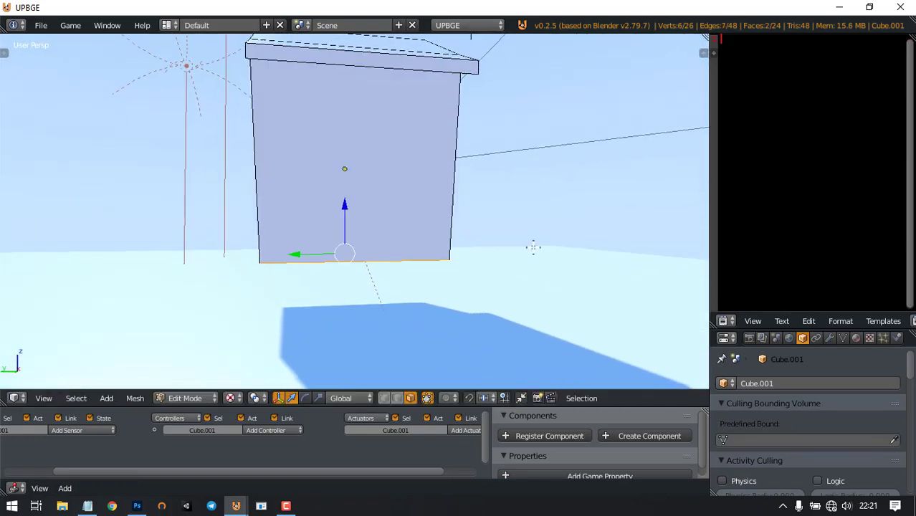
# Add a cube to the house mesh at the upper middle of the front wall and scale it down
pyautogui.moveTo(533, 247); pyautogui.dragTo(364, 195, button='middle')
pyautogui.scroll(-3, 431, 221)
pyautogui.press('Tab')
pyautogui.scroll(3, 347, 192)
pyautogui.moveTo(432, 187); pyautogui.dragTo(408, 170, button='middle')
pyautogui.press('Tab')
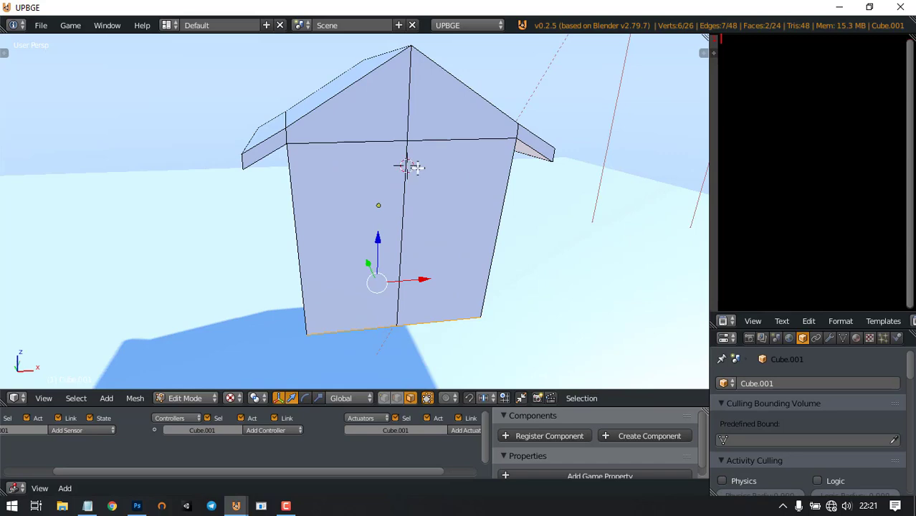
pyautogui.hotkey('shift', 'a')
pyautogui.click(393, 184)
pyautogui.press('s')
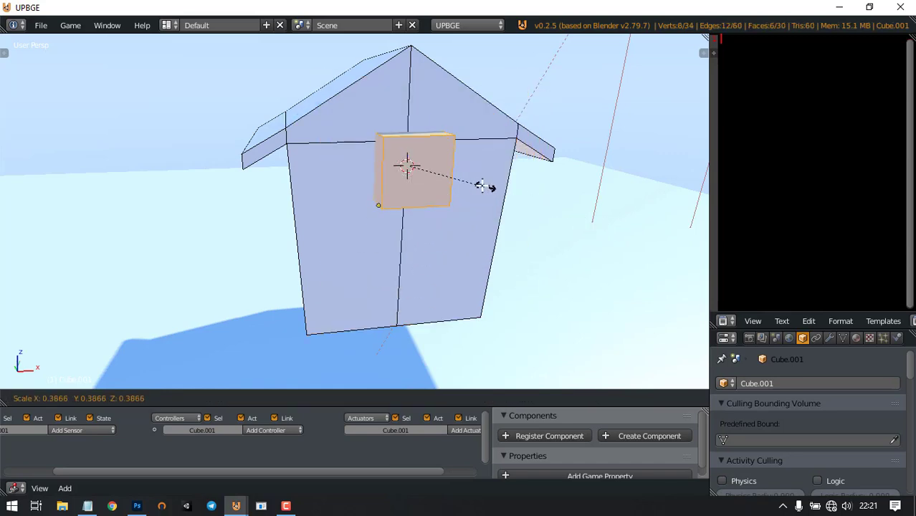
pyautogui.press('z')
pyautogui.click(468, 177)
# Flatten the small cube along Z and widen it along X into a slab for the door canopy
pyautogui.moveTo(468, 177); pyautogui.dragTo(495, 181, button='middle')
pyautogui.press('s')
pyautogui.press('z')
pyautogui.click(549, 195)
pyautogui.press('s')
pyautogui.press('x')
pyautogui.click(583, 184)
# Move the canopy slab out in front of the wall and delete its rear face
pyautogui.moveTo(583, 184); pyautogui.dragTo(445, 187, button='middle')
pyautogui.moveTo(427, 177); pyautogui.dragTo(485, 220)
pyautogui.keyDown('shift'); pyautogui.moveTo(485, 221); pyautogui.dragTo(513, 211, button='middle'); pyautogui.keyUp('shift')
pyautogui.rightClick(477, 179)
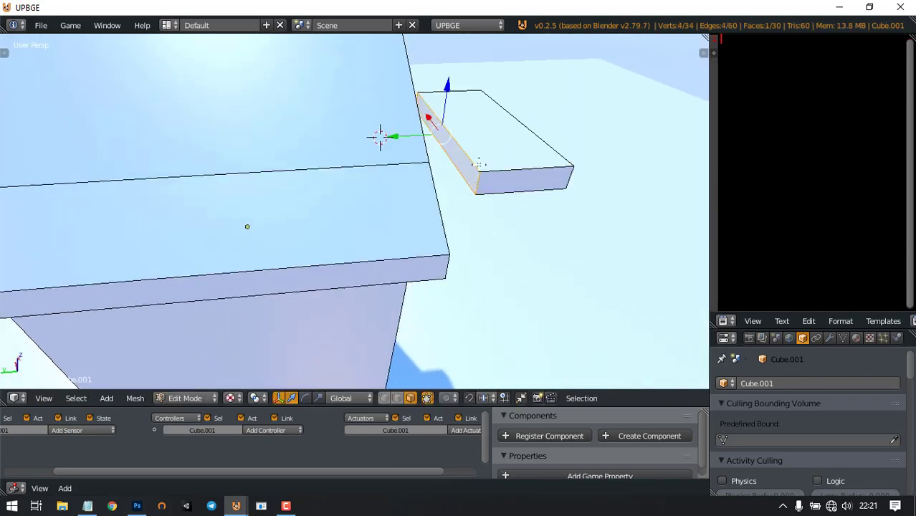
pyautogui.press('x')
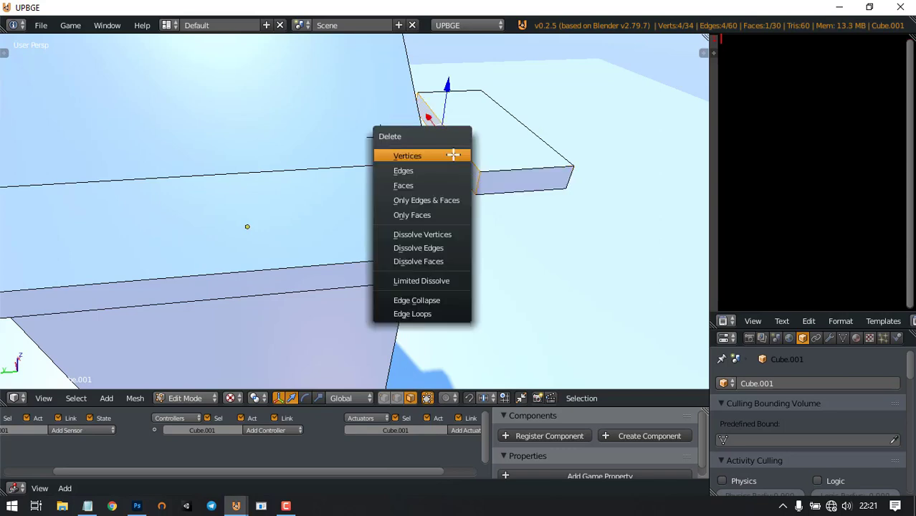
pyautogui.click(422, 187)
pyautogui.press('Tab')
# Add a loop cut across the middle of the canopy slab and raise it along Z into a peak
pyautogui.moveTo(538, 159); pyautogui.dragTo(421, 188, button='middle')
pyautogui.press('Tab')
pyautogui.rightClick(450, 171)
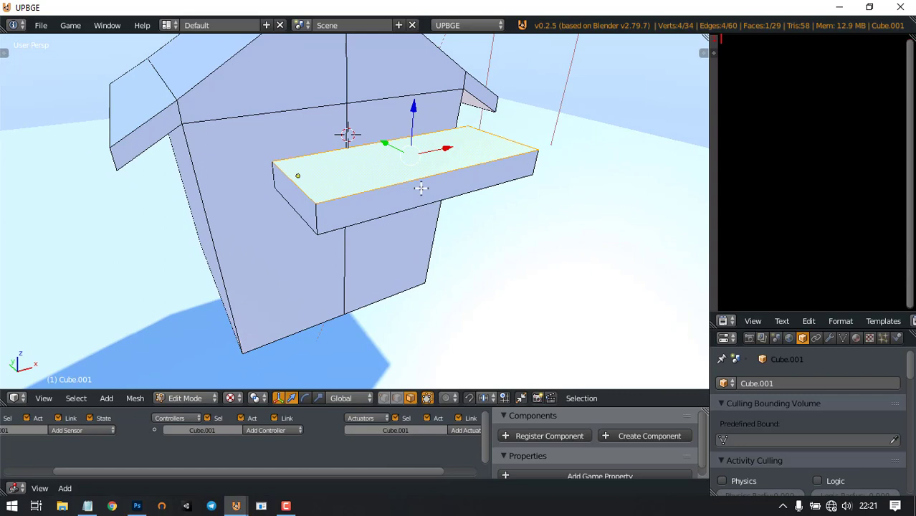
pyautogui.hotkey('ctrl', 'r')
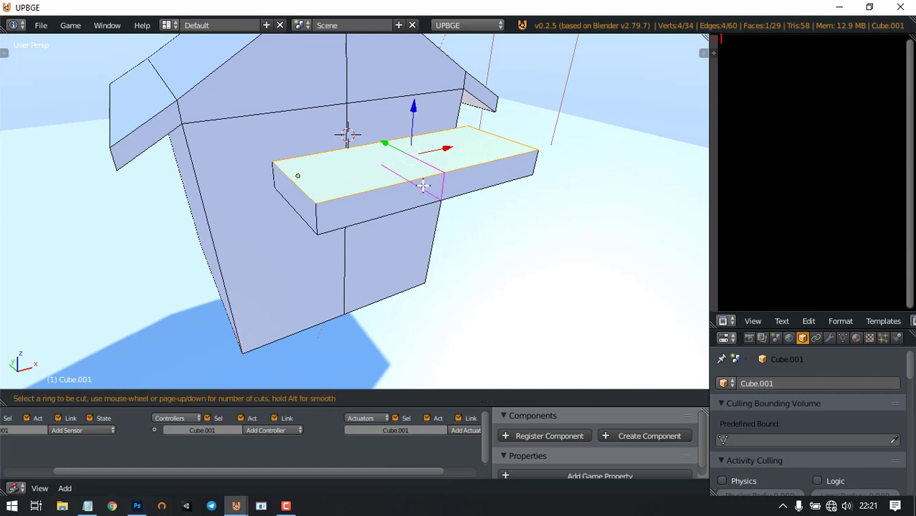
pyautogui.click(423, 185)
pyautogui.click(427, 184)
pyautogui.moveTo(427, 184); pyautogui.dragTo(401, 154, button='middle')
pyautogui.press('g')
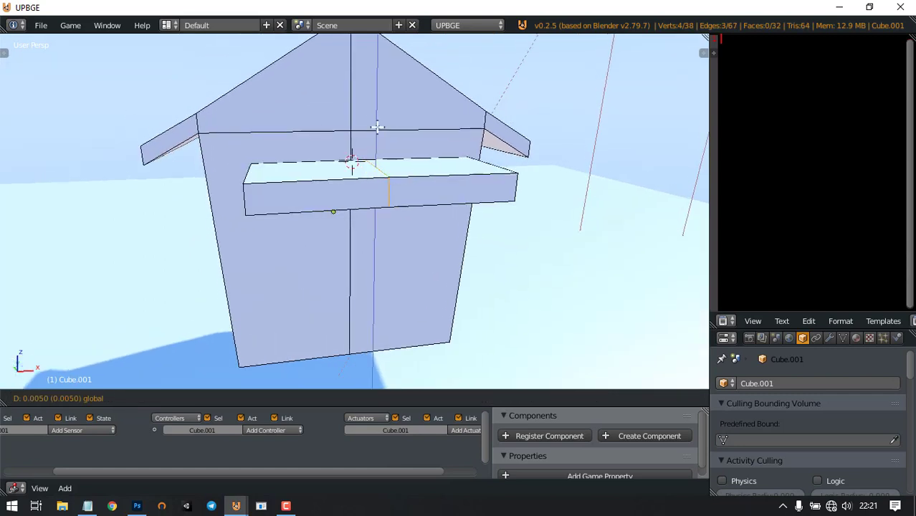
pyautogui.moveTo(377, 127); pyautogui.dragTo(375, 103)
# Select the whole linked canopy and move it back against the front wall
pyautogui.moveTo(380, 108); pyautogui.dragTo(508, 176, button='middle')
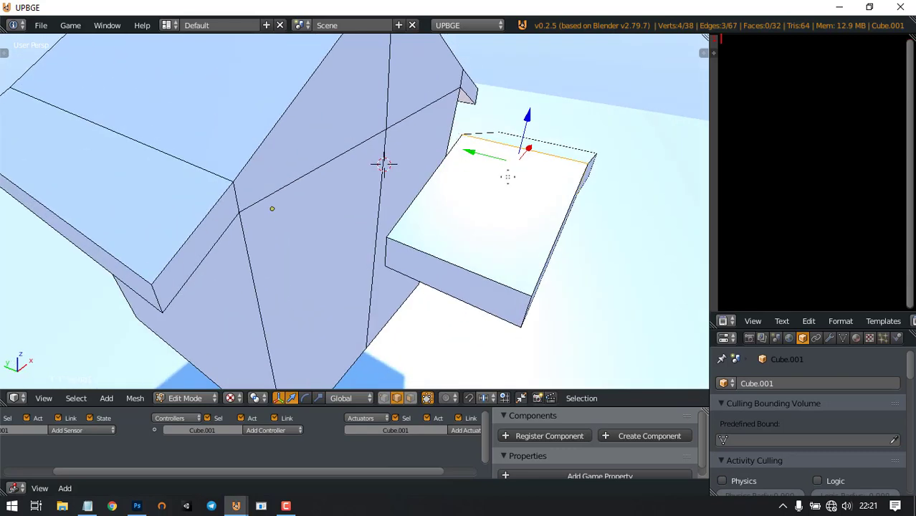
pyautogui.hotkey('ctrl', 'l')
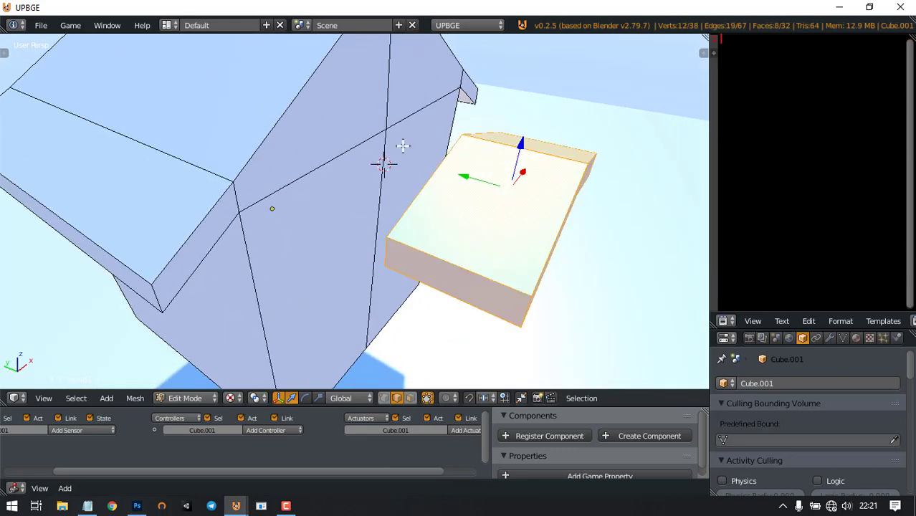
pyautogui.scroll(-4, 471, 176)
pyautogui.moveTo(470, 177); pyautogui.dragTo(412, 217, button='middle')
pyautogui.scroll(3, 440, 188)
pyautogui.moveTo(440, 189); pyautogui.dragTo(402, 187, button='middle')
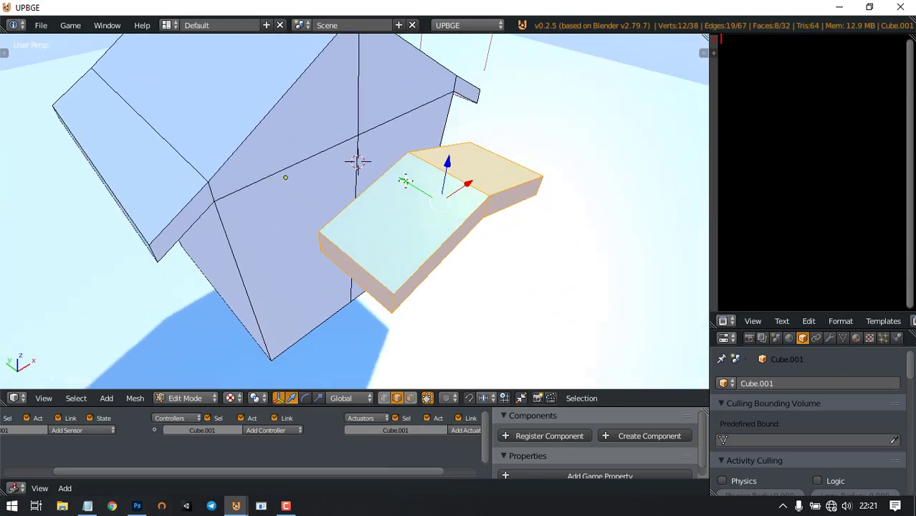
pyautogui.press('g')
pyautogui.click(380, 147)
pyautogui.press('Tab')
# Raise the middle vertices of the horizontal edge loop on both gables so the roof band follows the slopes
pyautogui.moveTo(380, 146); pyautogui.dragTo(480, 175, button='middle')
pyautogui.scroll(-2, 380, 153)
pyautogui.press('Tab')
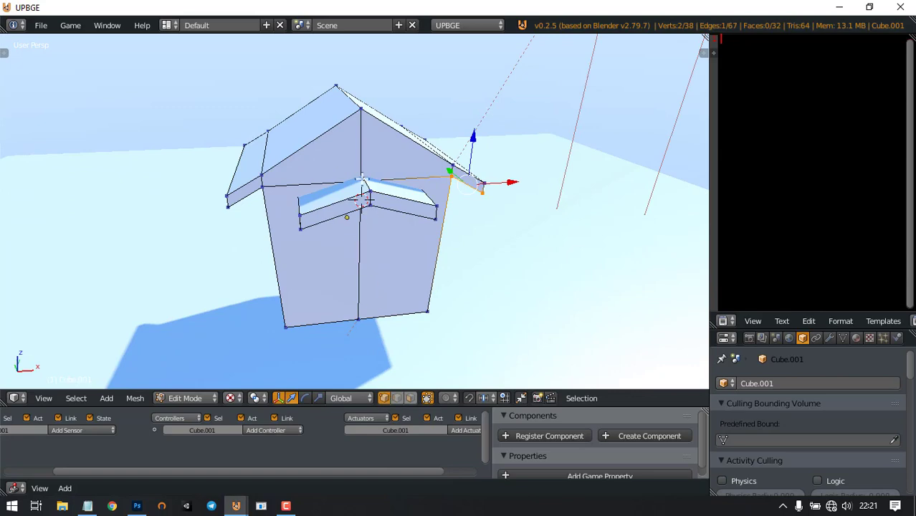
pyautogui.scroll(6, 372, 183)
pyautogui.moveTo(376, 188); pyautogui.dragTo(585, 185, button='middle')
pyautogui.moveTo(502, 108); pyautogui.dragTo(435, 161, button='middle')
pyautogui.moveTo(507, 185); pyautogui.dragTo(358, 167, button='middle')
pyautogui.moveTo(303, 151); pyautogui.dragTo(301, 73)
# Extrude the four roof-band faces on the front gable and move them outward along Y as an overhang
pyautogui.moveTo(285, 86); pyautogui.dragTo(222, 121, button='middle')
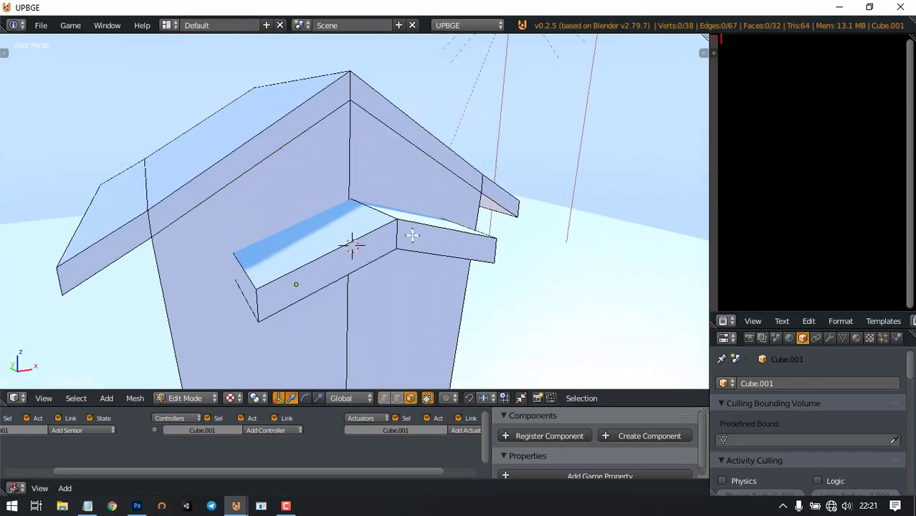
pyautogui.scroll(-3, 413, 234)
pyautogui.keyDown('shift'); pyautogui.rightClick(343, 149); pyautogui.keyUp('shift')
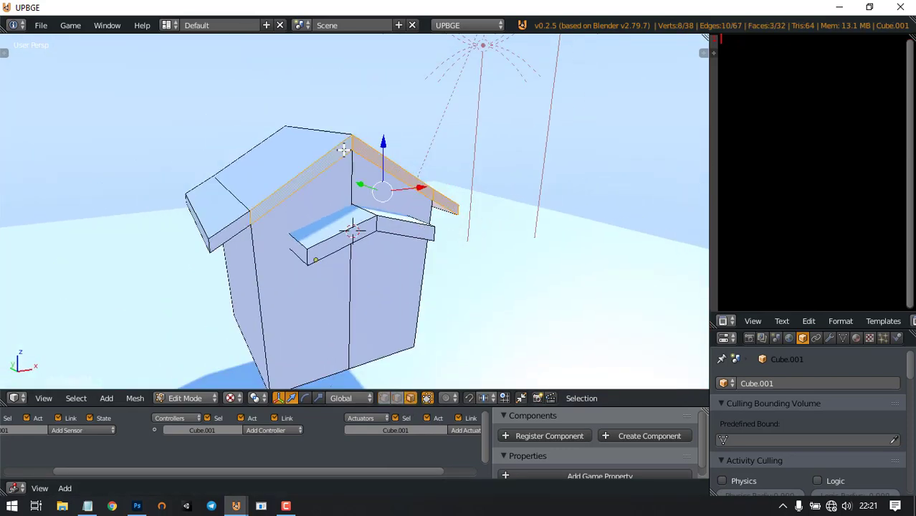
pyautogui.keyDown('shift'); pyautogui.rightClick(234, 228); pyautogui.keyUp('shift')
pyautogui.moveTo(235, 228); pyautogui.dragTo(380, 159, button='middle')
pyautogui.scroll(4, 436, 181)
pyautogui.press('e')
pyautogui.rightClick(439, 176)
pyautogui.scroll(-5, 398, 165)
pyautogui.press('g')
pyautogui.press('y')
pyautogui.click(359, 214)
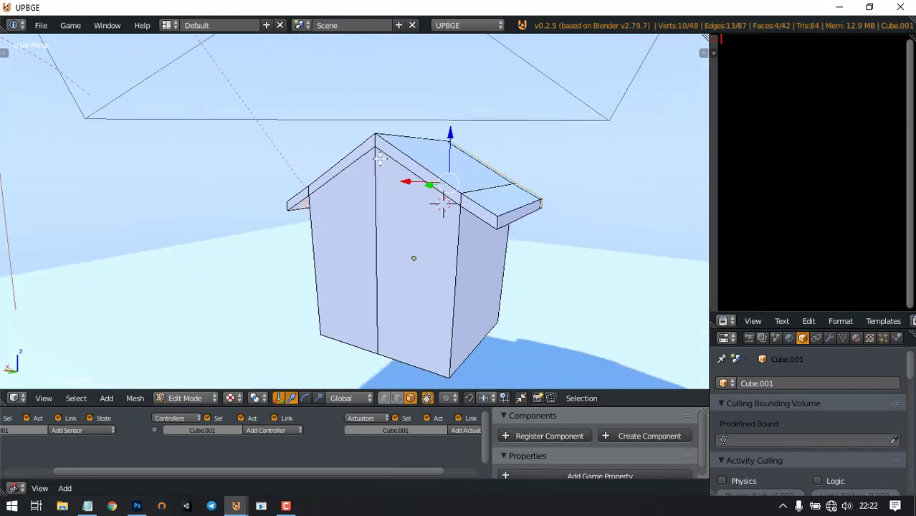
# Extrude the four roof-band faces on the back gable outward to form the rear overhang
pyautogui.rightClick(302, 195)
pyautogui.keyDown('shift'); pyautogui.rightClick(396, 159); pyautogui.keyUp('shift')
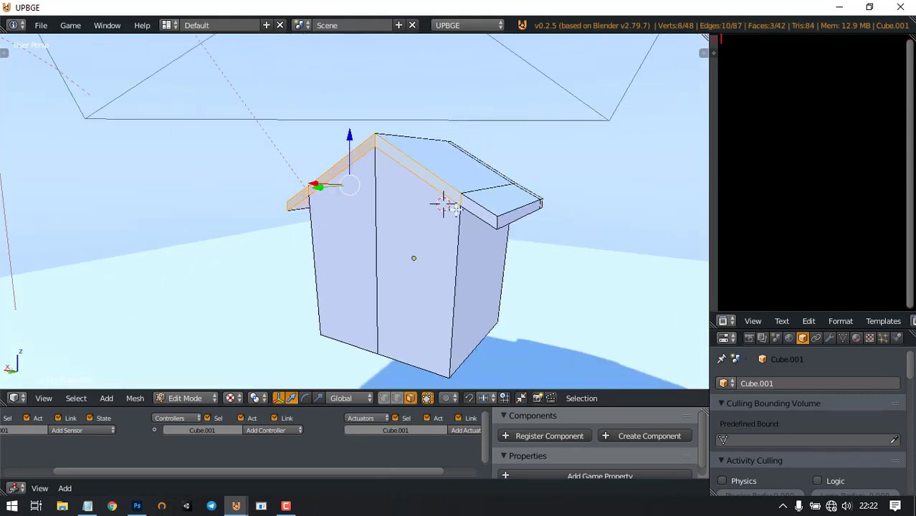
pyautogui.keyDown('shift'); pyautogui.rightClick(474, 210); pyautogui.keyUp('shift')
pyautogui.moveTo(474, 210); pyautogui.dragTo(443, 236, button='middle')
pyautogui.press('e')
pyautogui.click(408, 214)
pyautogui.press('Tab')
# Create a new material for the house object
pyautogui.scroll(-6, 355, 217)
pyautogui.scroll(4, 369, 234)
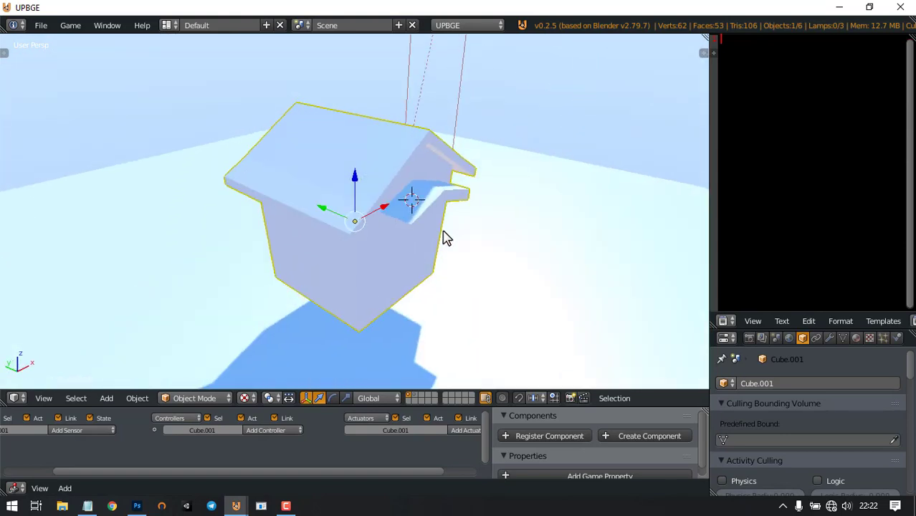
pyautogui.click(856, 337)
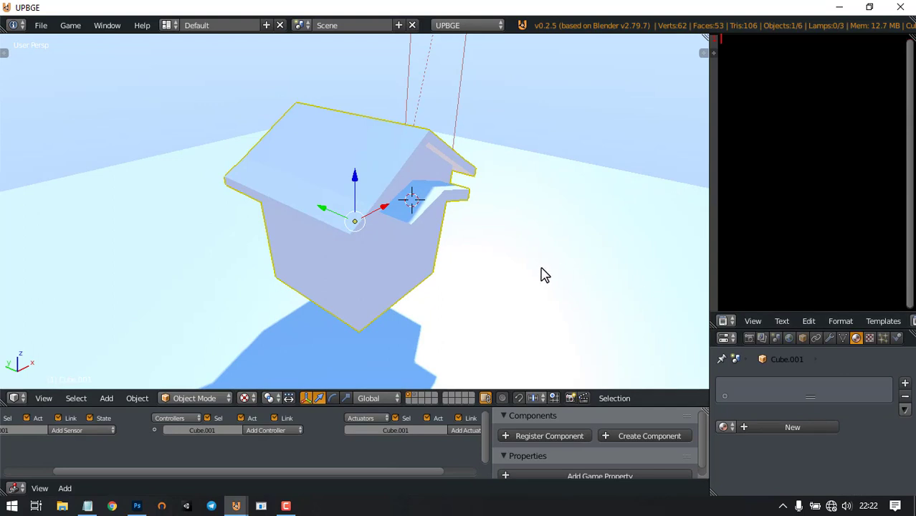
pyautogui.scroll(-1, 542, 272)
pyautogui.click(781, 429)
pyautogui.scroll(-5, 765, 443)
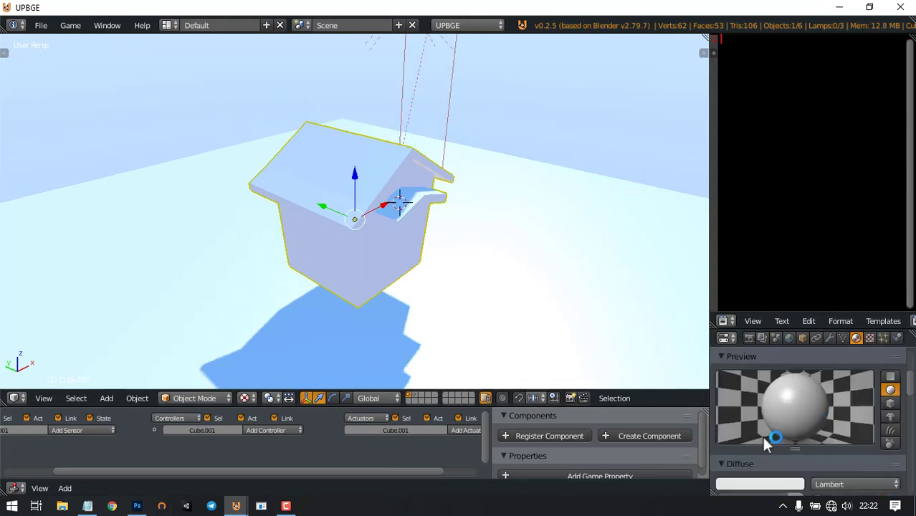
# Add a new texture to the house material and begin opening an image file for it
pyautogui.click(870, 338)
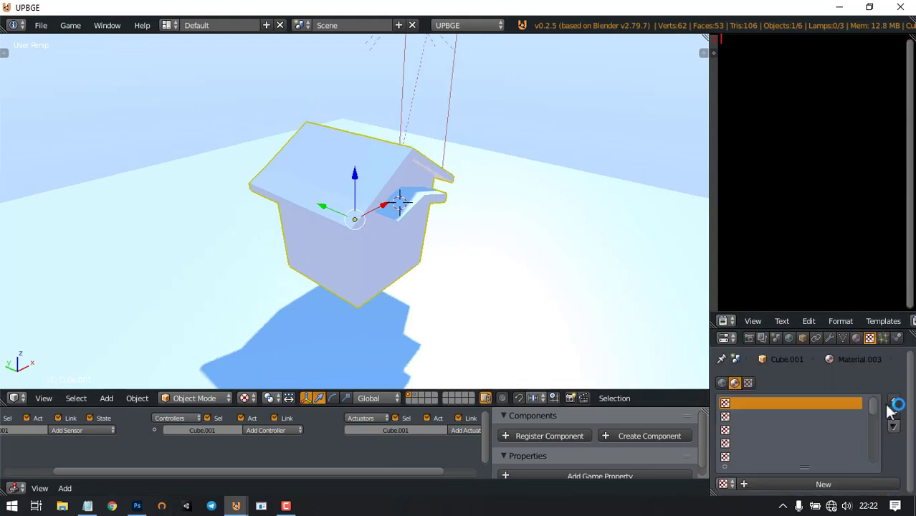
pyautogui.click(872, 483)
pyautogui.scroll(-3, 867, 453)
pyautogui.click(863, 441)
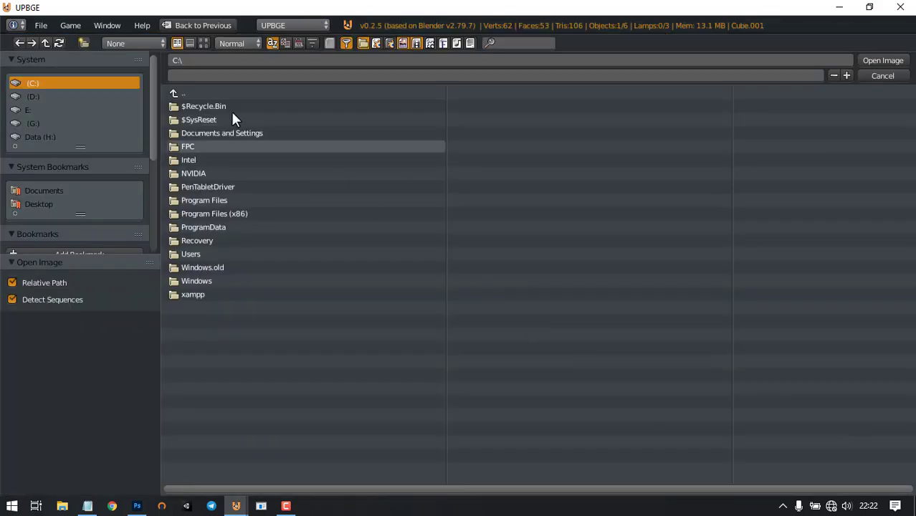
# Browse the D:\kampung folder as thumbnails and load texture4_ikbal.jpg as the texture image
pyautogui.scroll(-4, 72, 193)
pyautogui.click(45, 139)
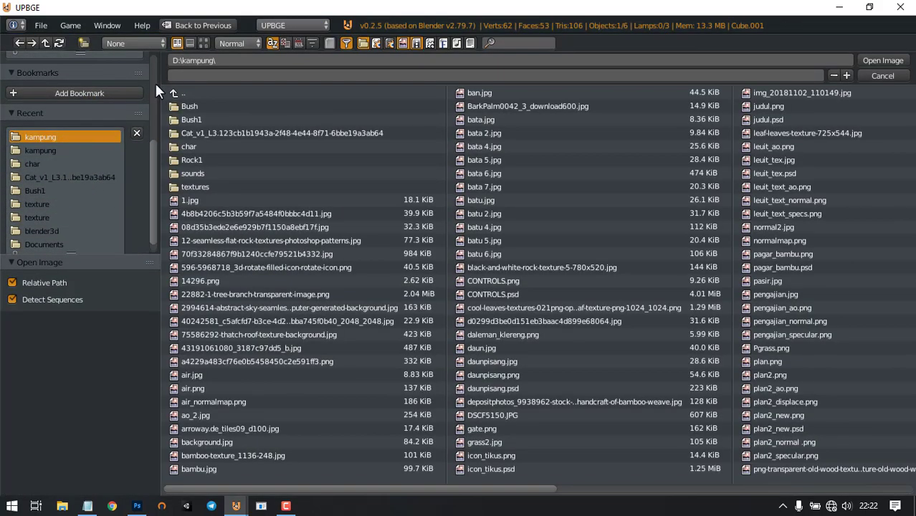
pyautogui.click(203, 44)
pyautogui.scroll(-10, 545, 283)
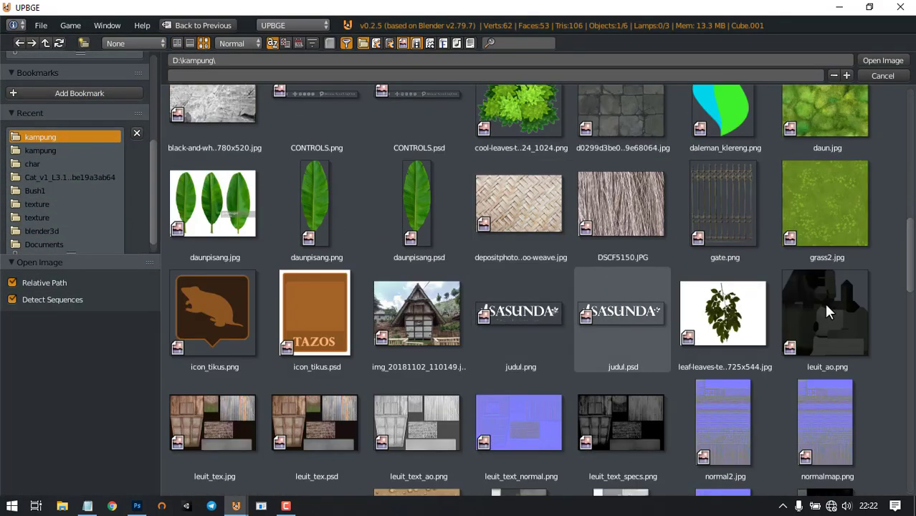
pyautogui.scroll(-12, 821, 309)
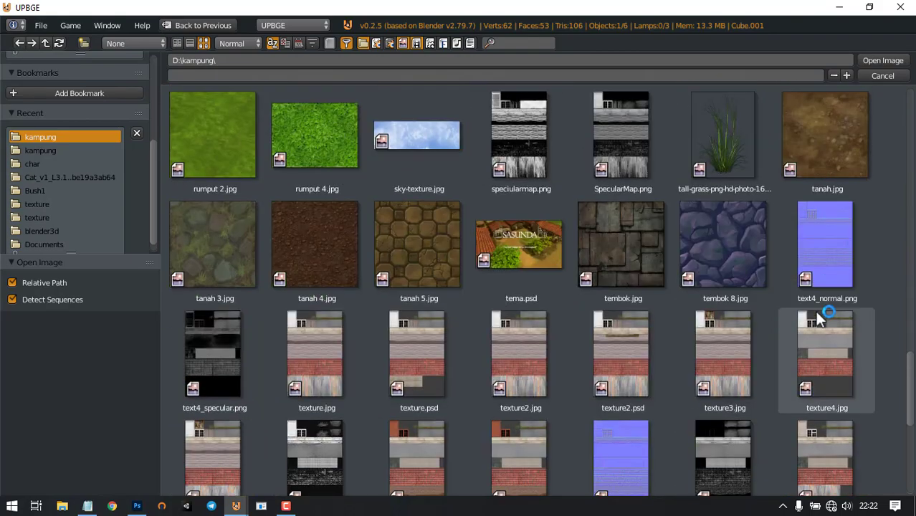
pyautogui.scroll(-3, 817, 311)
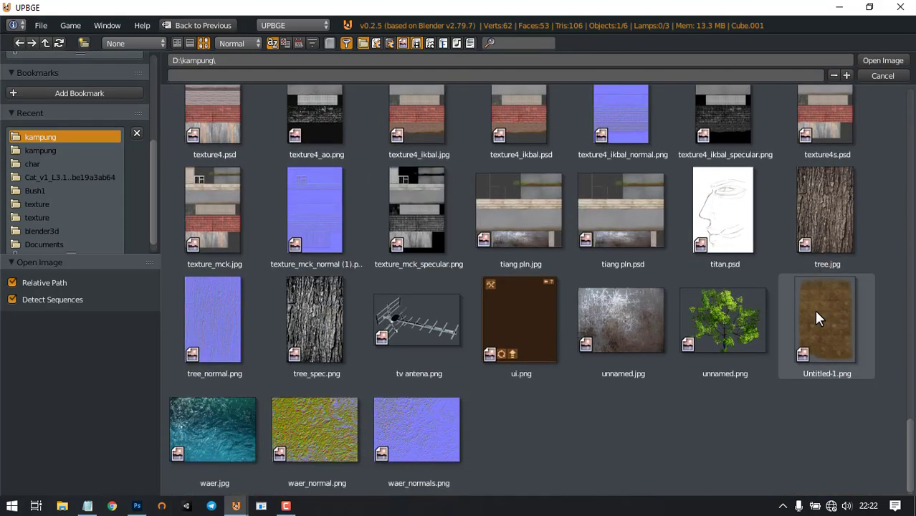
pyautogui.scroll(3, 663, 353)
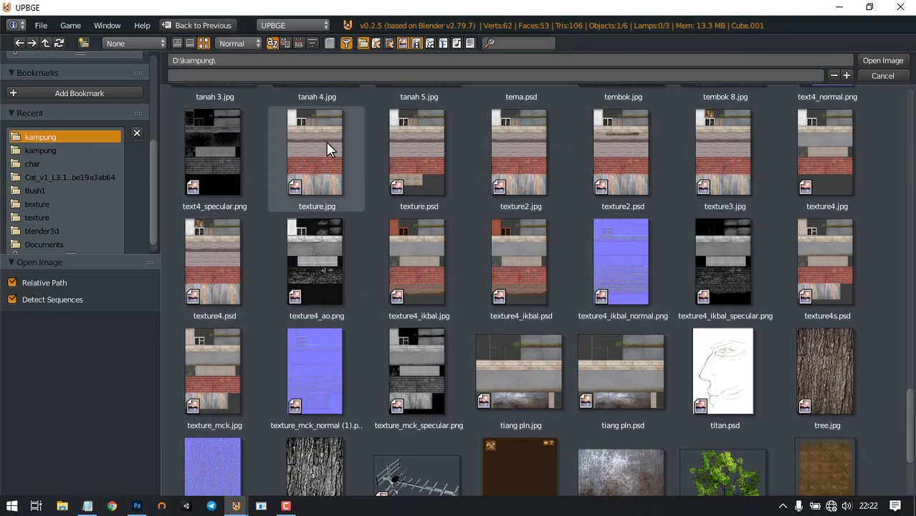
pyautogui.click(425, 251)
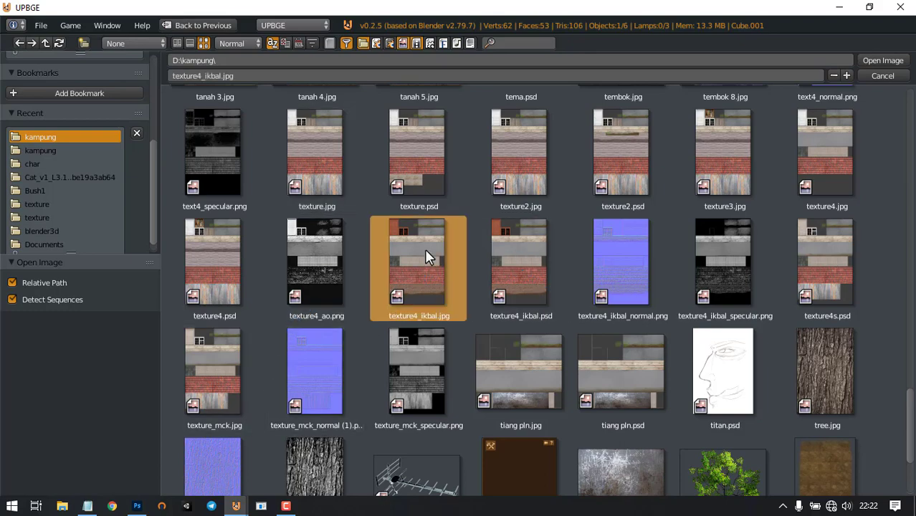
pyautogui.click(881, 62)
# Select every face of the house mesh in Edit Mode and try to unwrap them
pyautogui.scroll(-2, 423, 220)
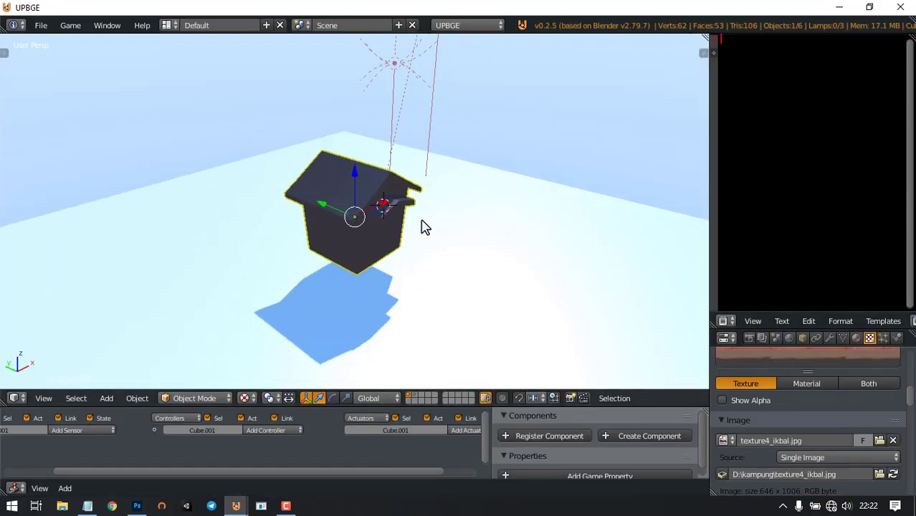
pyautogui.scroll(5, 430, 222)
pyautogui.moveTo(433, 223); pyautogui.dragTo(395, 199, button='middle')
pyautogui.press('Tab')
pyautogui.scroll(-3, 395, 198)
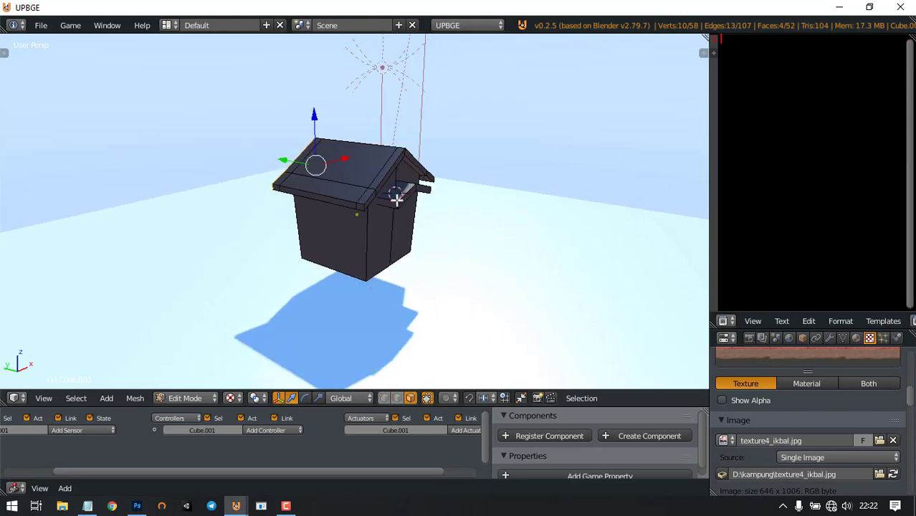
pyautogui.press('a')
pyautogui.press('u')
pyautogui.click(387, 200)
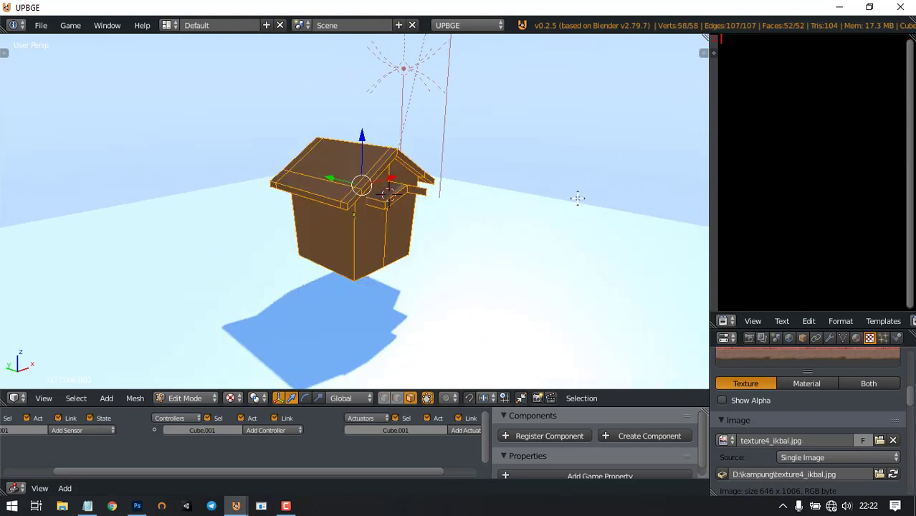
pyautogui.press('Tab')
pyautogui.press('Tab')
pyautogui.press('a')
pyautogui.press('a')
pyautogui.press('Tab')
pyautogui.press('Tab')
pyautogui.press('a')
pyautogui.press('a')
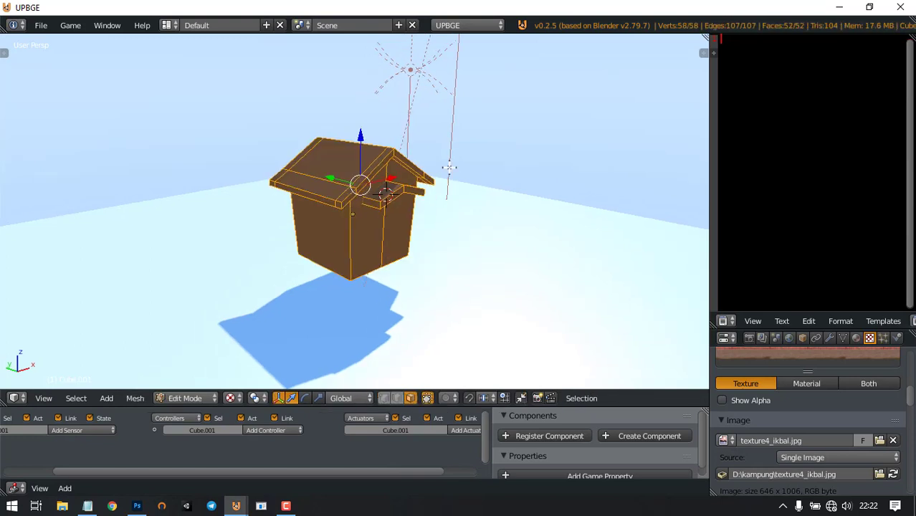
# Unwrap all faces of the house with Smart UV Project at an angle limit of 66 and zero island margin
pyautogui.press('u')
pyautogui.click(446, 208)
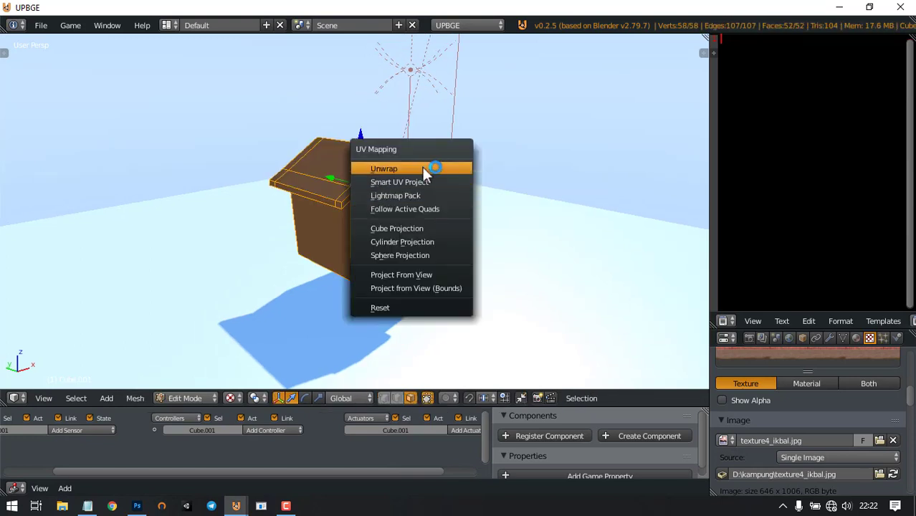
pyautogui.click(423, 184)
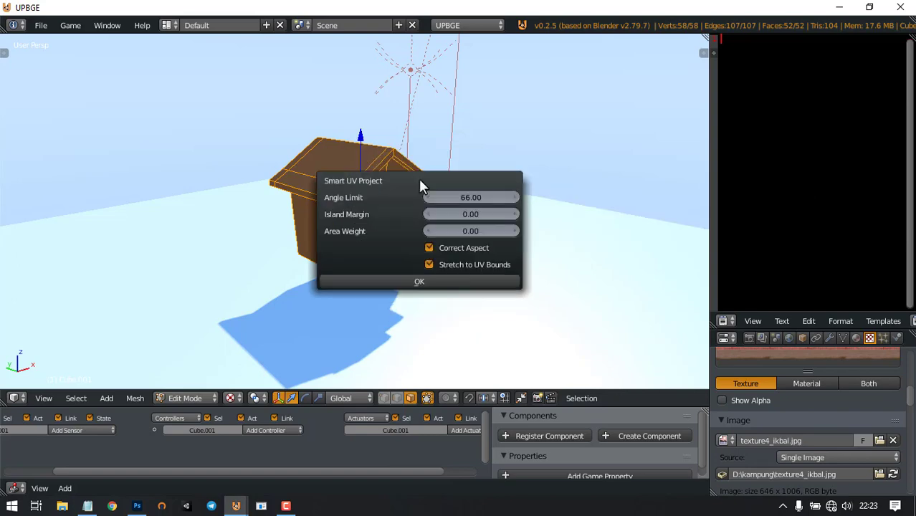
pyautogui.click(412, 282)
pyautogui.scroll(-3, 372, 215)
pyautogui.moveTo(477, 234); pyautogui.dragTo(411, 167, button='middle')
pyautogui.scroll(5, 369, 200)
pyautogui.press('Tab')
pyautogui.scroll(3, 380, 232)
pyautogui.press('Tab')
pyautogui.scroll(-3, 411, 168)
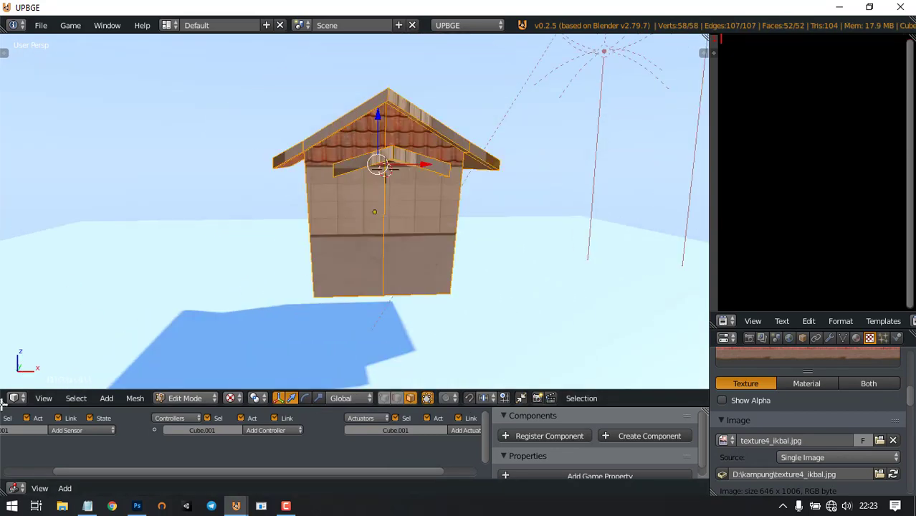
# Split the 3D view, turn the new area into a UV/Image Editor and display texture4_ikbal.jpg behind the UVs
pyautogui.moveTo(5, 391); pyautogui.dragTo(265, 383)
pyautogui.scroll(2, 187, 324)
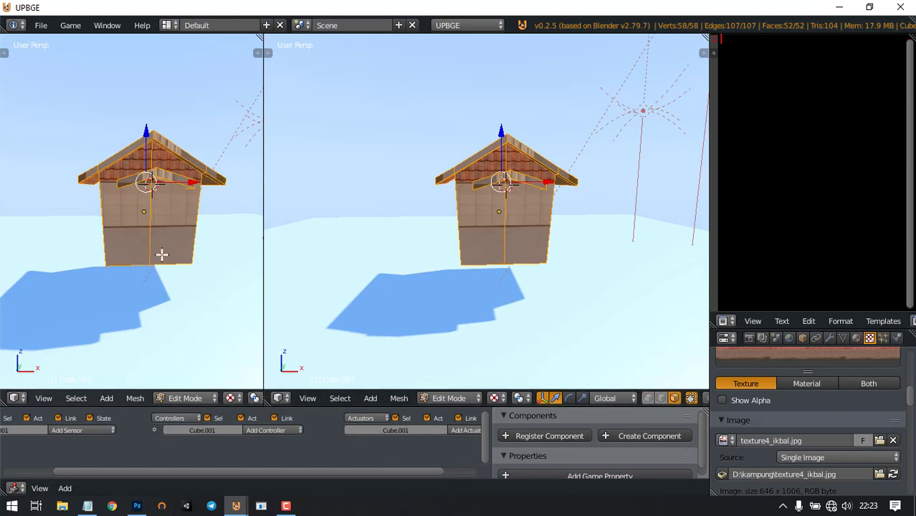
pyautogui.click(15, 399)
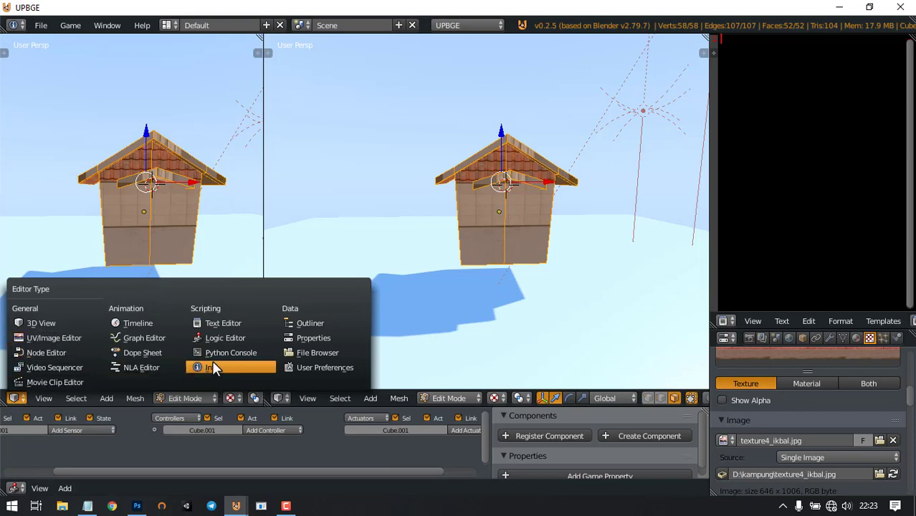
pyautogui.click(60, 337)
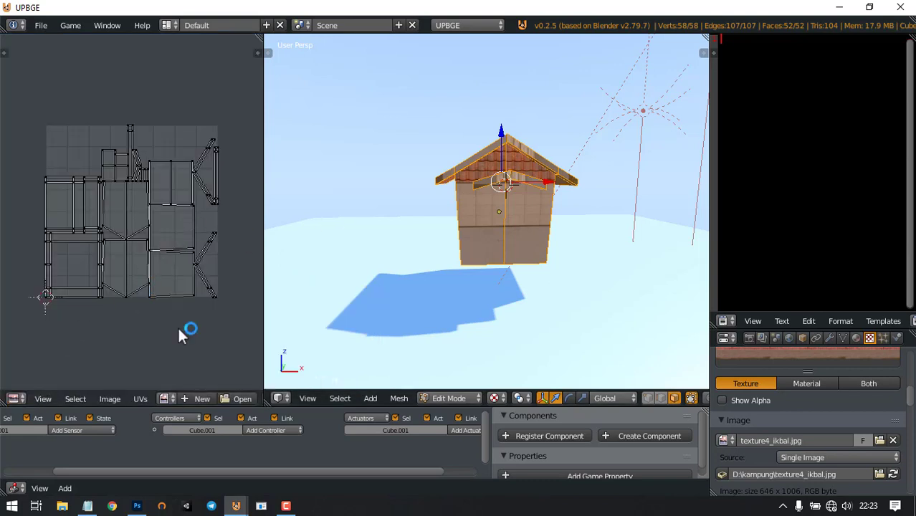
pyautogui.click(164, 400)
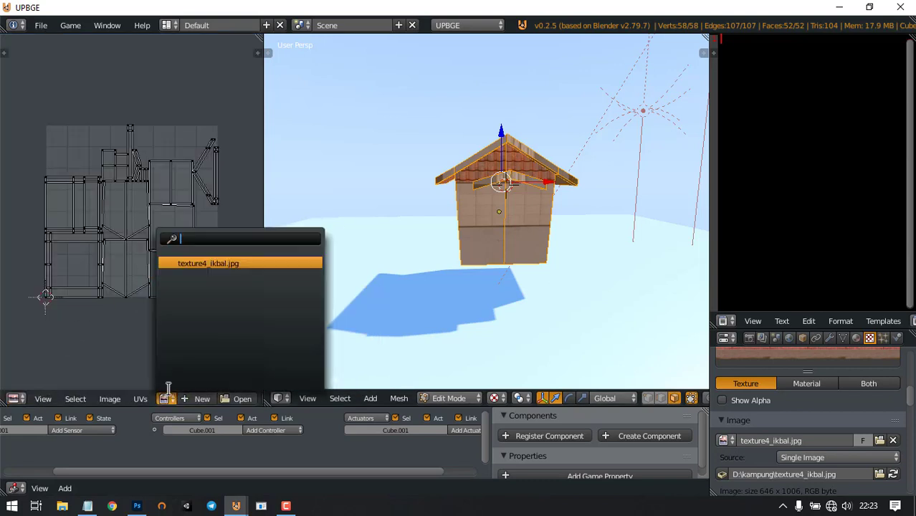
pyautogui.click(200, 263)
pyautogui.scroll(-5, 176, 265)
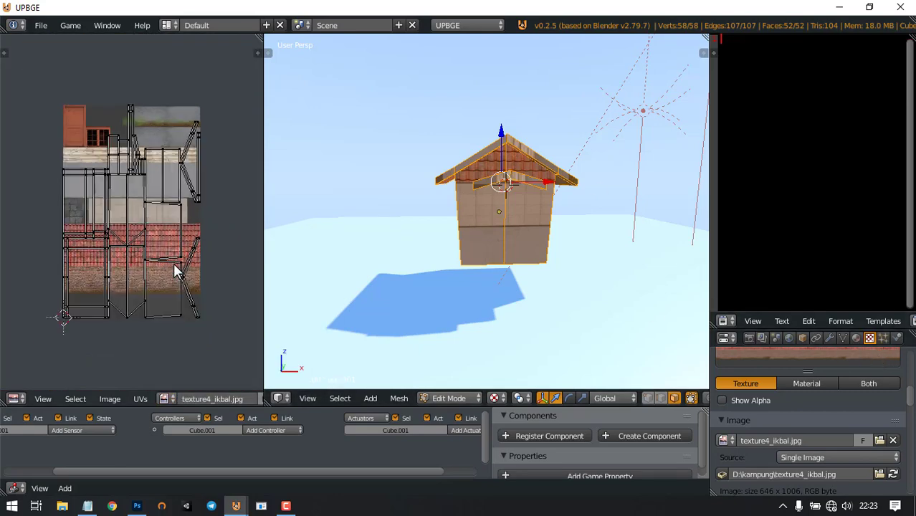
pyautogui.scroll(5, 139, 180)
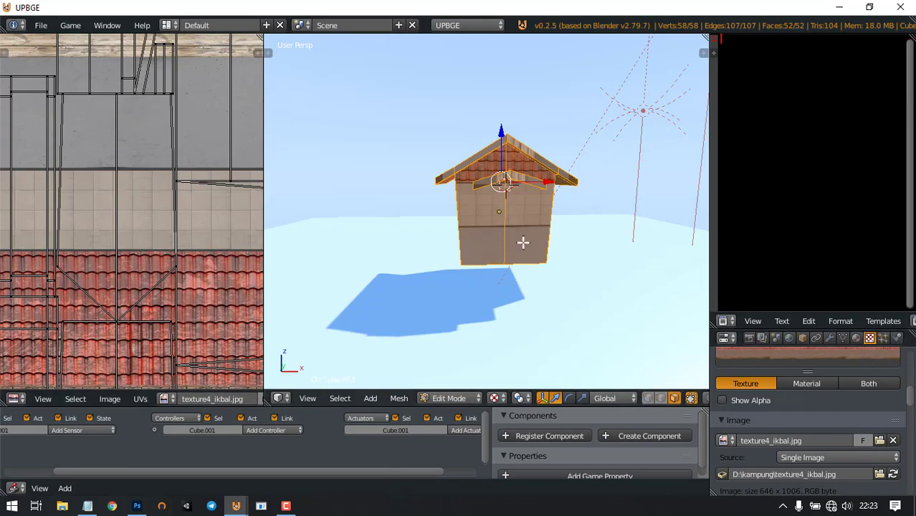
# Select the six top faces of one roof slope in face select mode, including the overhang strips
pyautogui.moveTo(583, 265); pyautogui.dragTo(638, 380, button='middle')
pyautogui.scroll(-2, 648, 400)
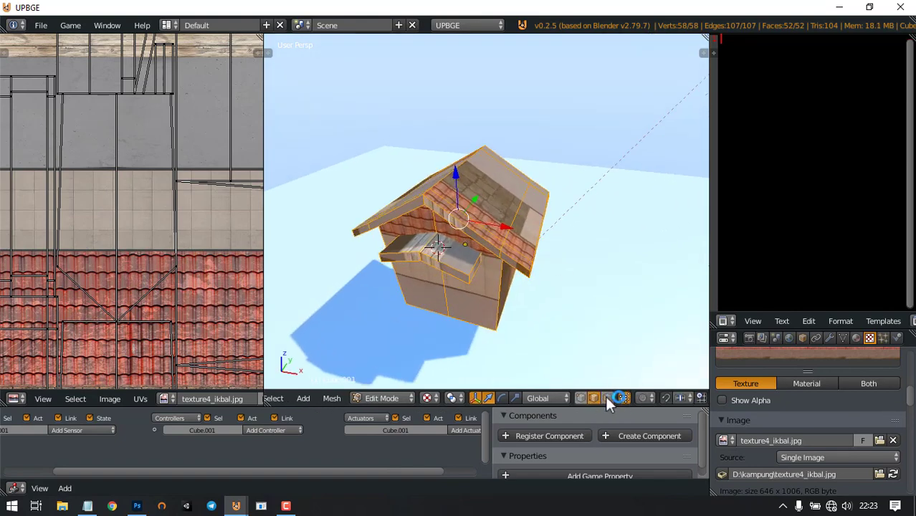
pyautogui.rightClick(487, 211)
pyautogui.moveTo(487, 211); pyautogui.dragTo(502, 164, button='middle')
pyautogui.keyDown('shift'); pyautogui.rightClick(523, 221); pyautogui.keyUp('shift')
pyautogui.keyDown('shift'); pyautogui.rightClick(502, 164); pyautogui.keyUp('shift')
pyautogui.keyDown('shift'); pyautogui.rightClick(508, 222); pyautogui.keyUp('shift')
pyautogui.moveTo(417, 200); pyautogui.dragTo(446, 211, button='middle')
pyautogui.keyDown('shift'); pyautogui.rightClick(338, 189); pyautogui.keyUp('shift')
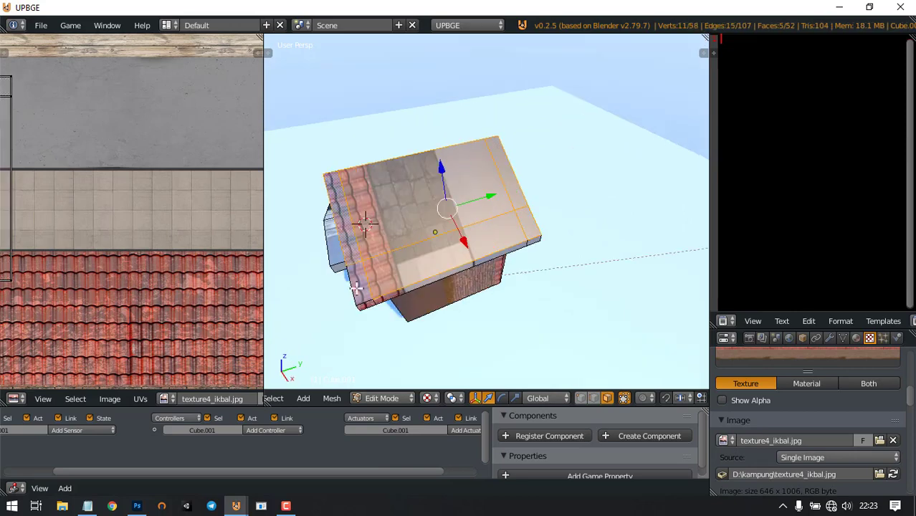
# Select all UVs of the chosen roof slope and move them away from the texture's edge over the plaster area
pyautogui.scroll(-3, 383, 270)
pyautogui.scroll(-4, 157, 275)
pyautogui.scroll(2, 99, 218)
pyautogui.moveTo(89, 196); pyautogui.dragTo(136, 230, button='middle')
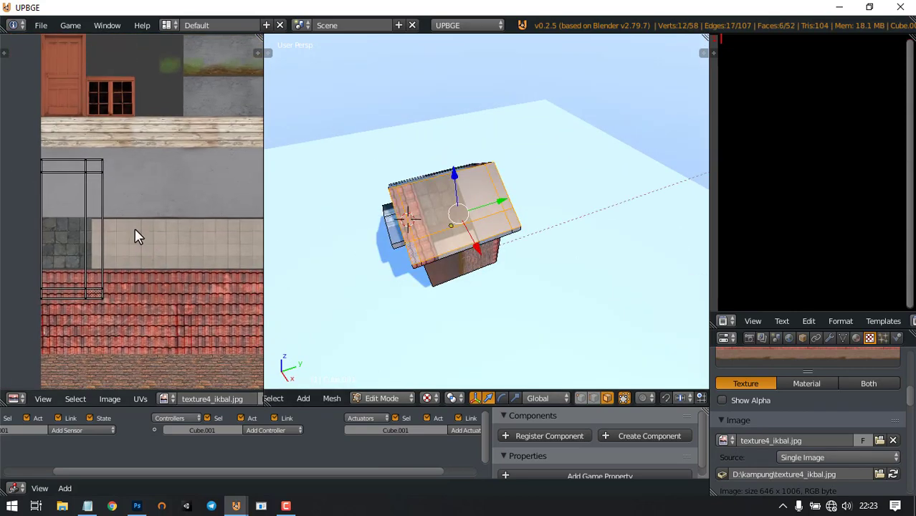
pyautogui.press('a')
pyautogui.press('a')
pyautogui.press('a')
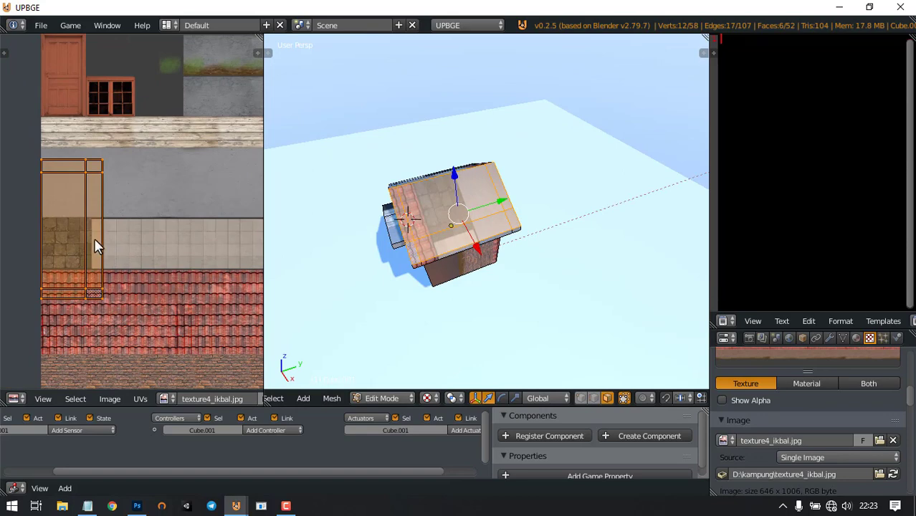
pyautogui.press('a')
pyautogui.press('a')
pyautogui.press('g')
pyautogui.click(180, 149)
pyautogui.scroll(2, 179, 194)
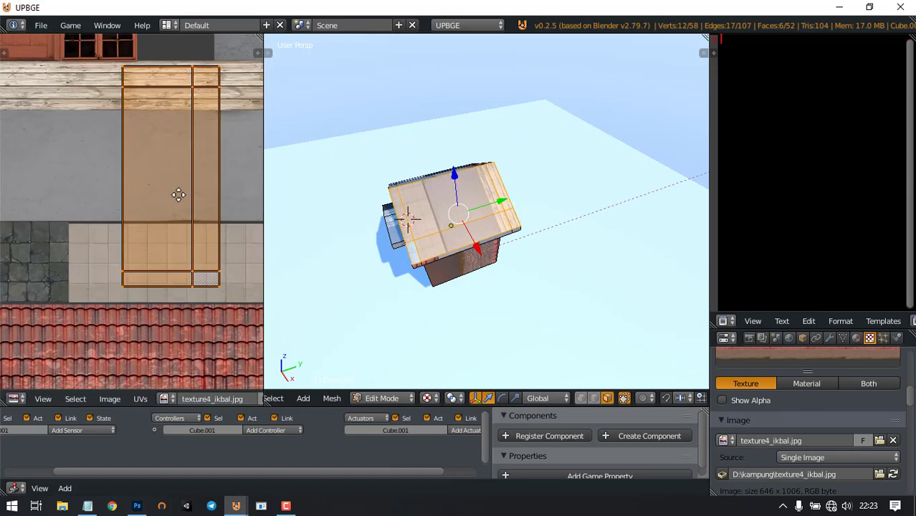
pyautogui.moveTo(179, 195); pyautogui.dragTo(180, 223, button='middle')
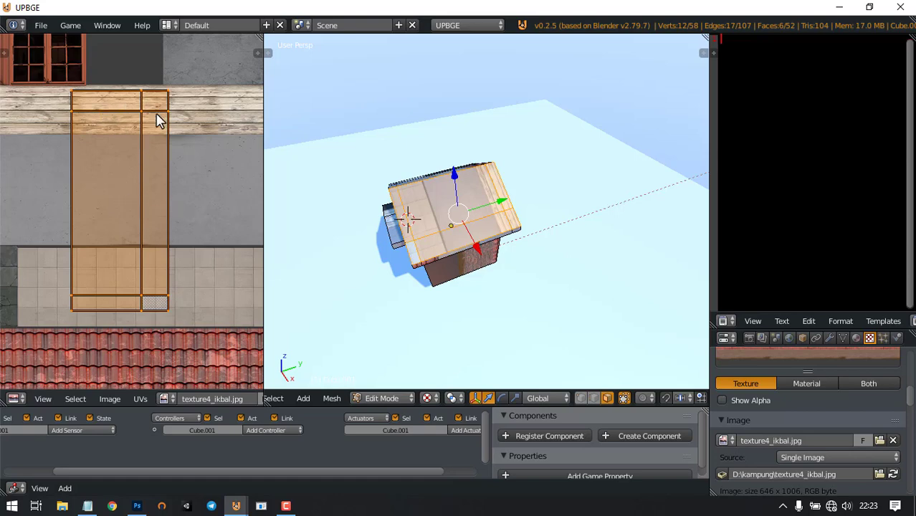
# Rotate the roof slope's UVs by 90°
pyautogui.moveTo(446, 184); pyautogui.dragTo(531, 183, button='middle')
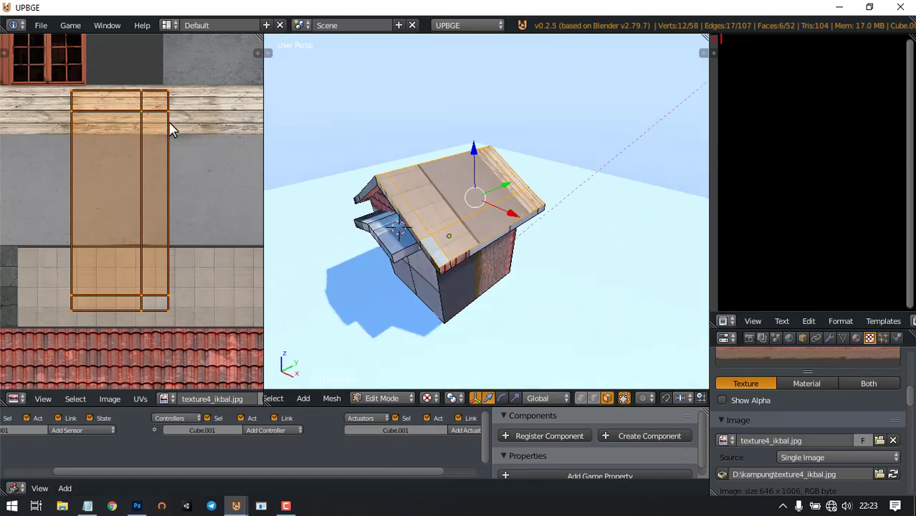
pyautogui.write('90')
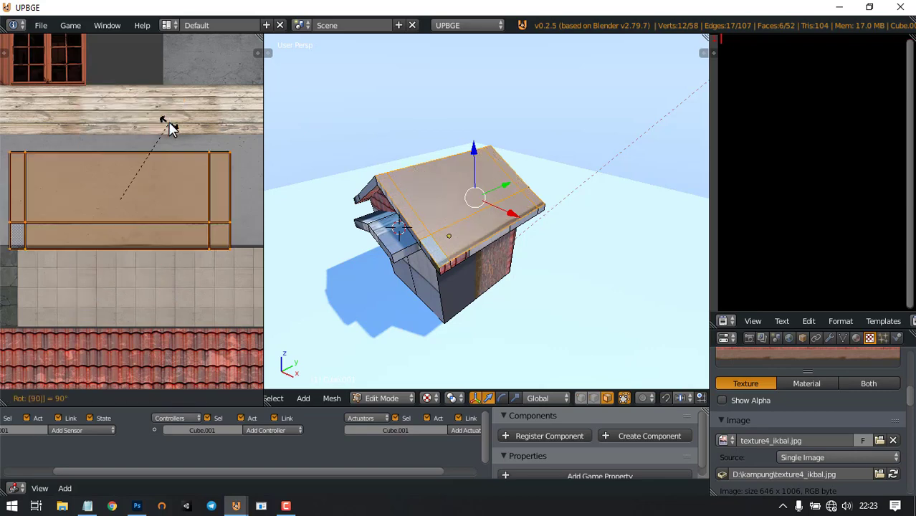
pyautogui.press('Return')
pyautogui.scroll(-1, 188, 202)
pyautogui.moveTo(187, 218); pyautogui.dragTo(172, 215, button='middle')
pyautogui.scroll(-3, 172, 215)
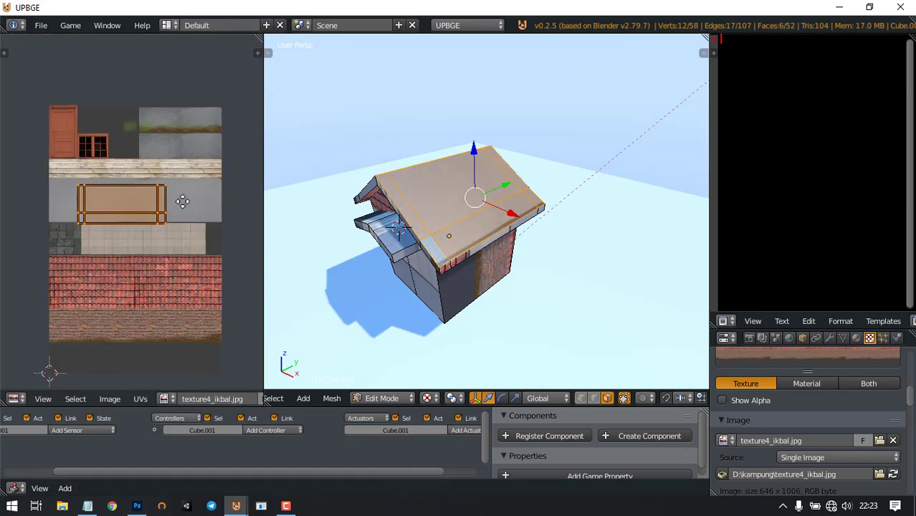
# Move the roof slope's UVs onto the red roof tiles and scale them up by about 1.23
pyautogui.press('g')
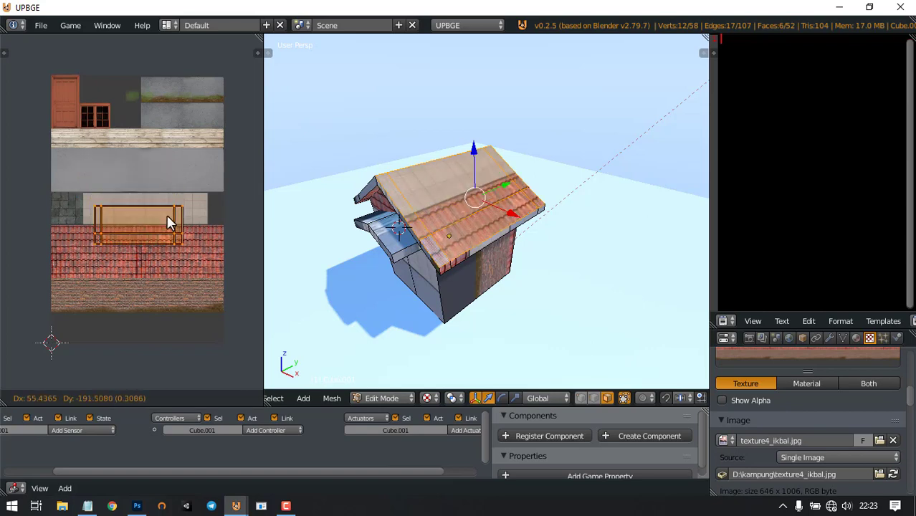
pyautogui.click(180, 260)
pyautogui.press('s')
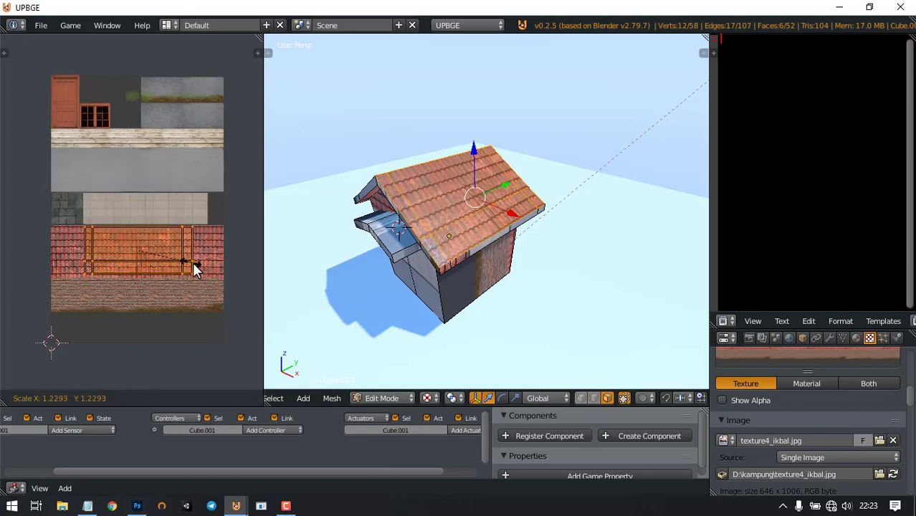
pyautogui.click(195, 261)
pyautogui.scroll(1, 194, 260)
pyautogui.moveTo(195, 253); pyautogui.dragTo(198, 243, button='middle')
pyautogui.press('Tab')
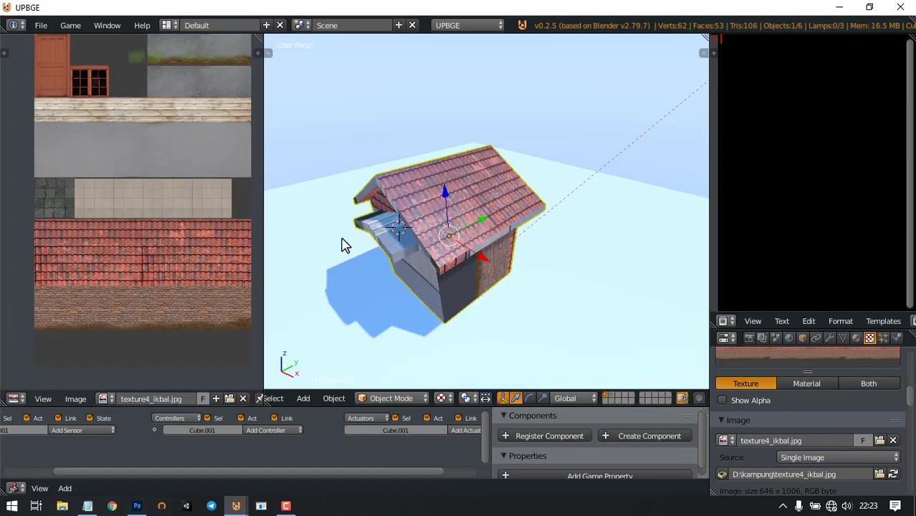
# Select the six top faces of the opposite roof slope, including its overhang strips
pyautogui.scroll(2, 527, 205)
pyautogui.moveTo(459, 223); pyautogui.dragTo(492, 205, button='middle')
pyautogui.press('Tab')
pyautogui.rightClick(475, 231)
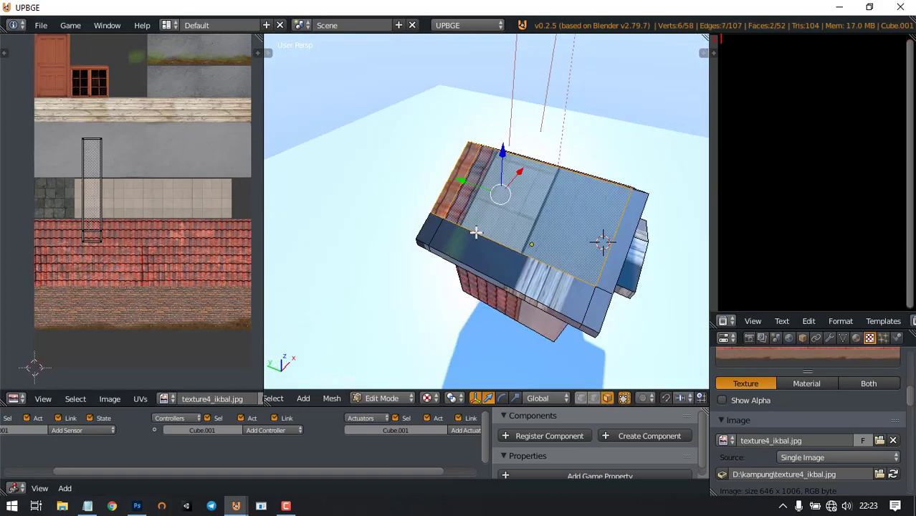
pyautogui.keyDown('shift'); pyautogui.rightClick(430, 226); pyautogui.keyUp('shift')
pyautogui.keyDown('shift'); pyautogui.rightClick(482, 249); pyautogui.keyUp('shift')
pyautogui.keyDown('shift'); pyautogui.moveTo(614, 243); pyautogui.dragTo(560, 219, button='middle'); pyautogui.keyUp('shift')
pyautogui.keyDown('shift'); pyautogui.rightClick(556, 192); pyautogui.keyUp('shift')
pyautogui.keyDown('shift'); pyautogui.rightClick(521, 265); pyautogui.keyUp('shift')
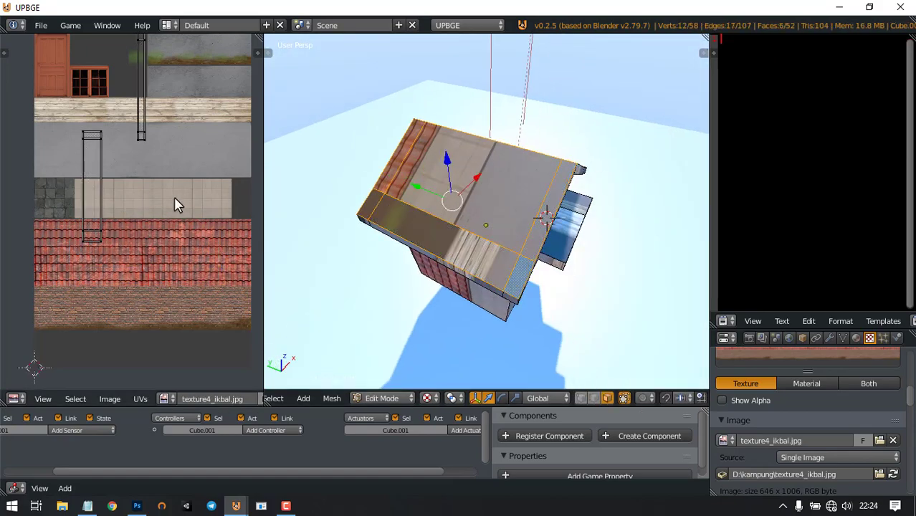
# Unwrap the selected roof slope with Smart UV Project, using a 66 angle limit and zero island margin
pyautogui.press('a')
pyautogui.moveTo(76, 94); pyautogui.dragTo(86, 136, button='middle')
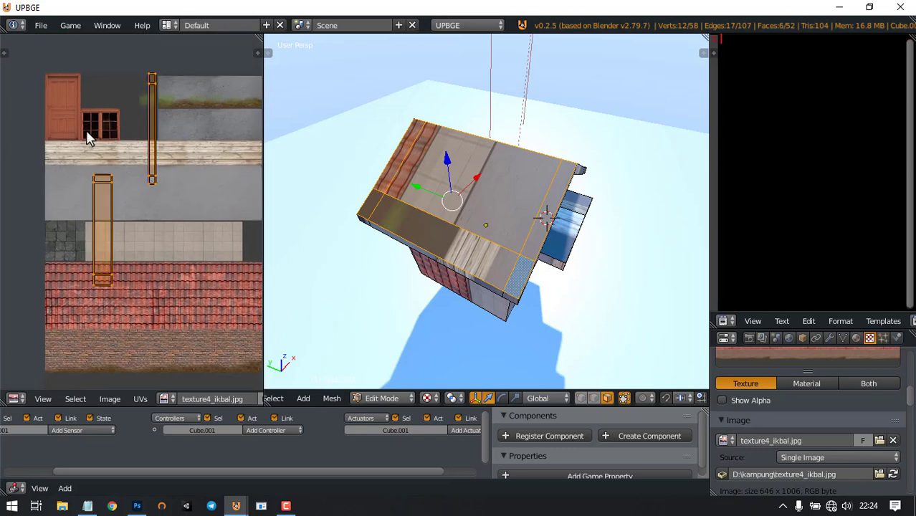
pyautogui.press('u')
pyautogui.click(527, 209)
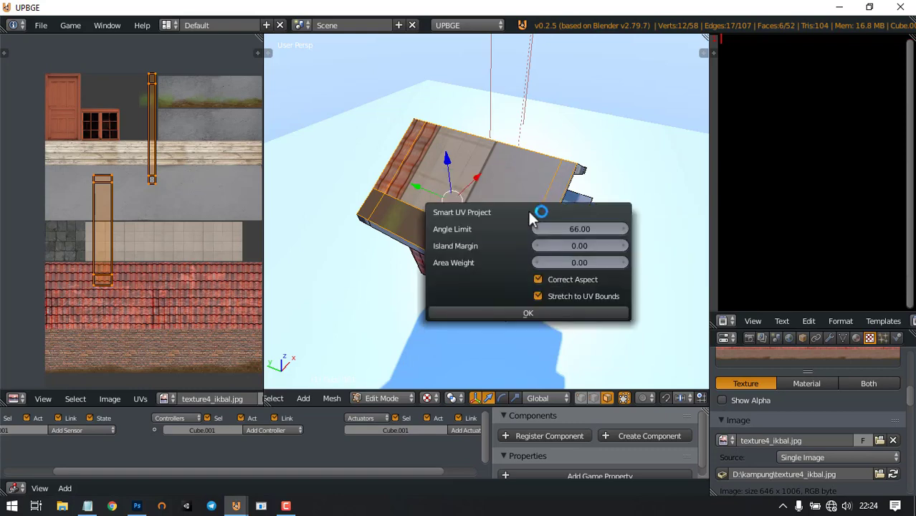
pyautogui.click(531, 313)
pyautogui.scroll(-3, 190, 253)
pyautogui.scroll(2, 201, 269)
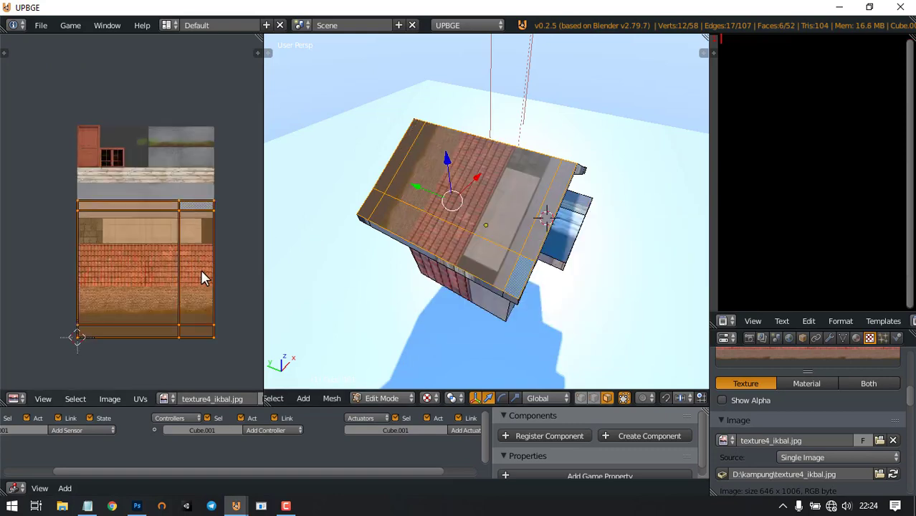
# Rotate the roof slope's new UVs by 90° and shrink them to about 0.32 over the red roof tiles
pyautogui.moveTo(201, 268); pyautogui.dragTo(189, 257, button='middle')
pyautogui.write('90')
pyautogui.press('Return')
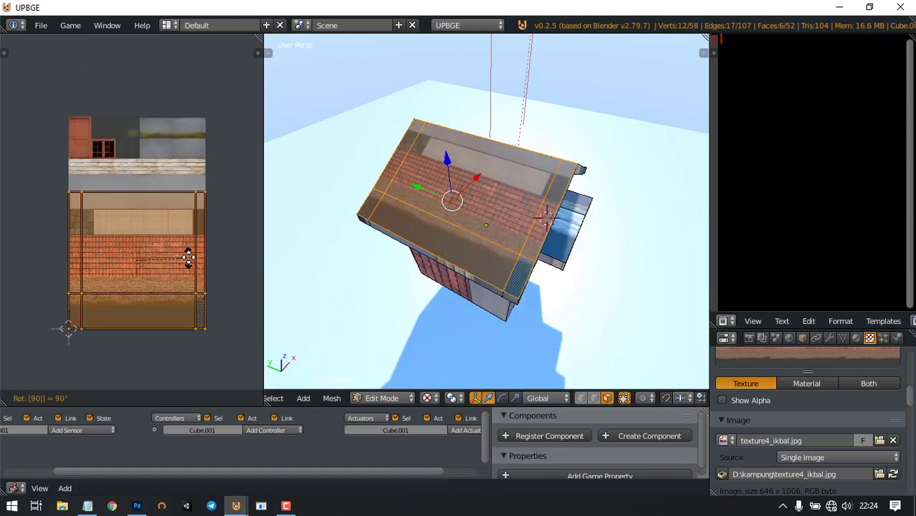
pyautogui.press('s')
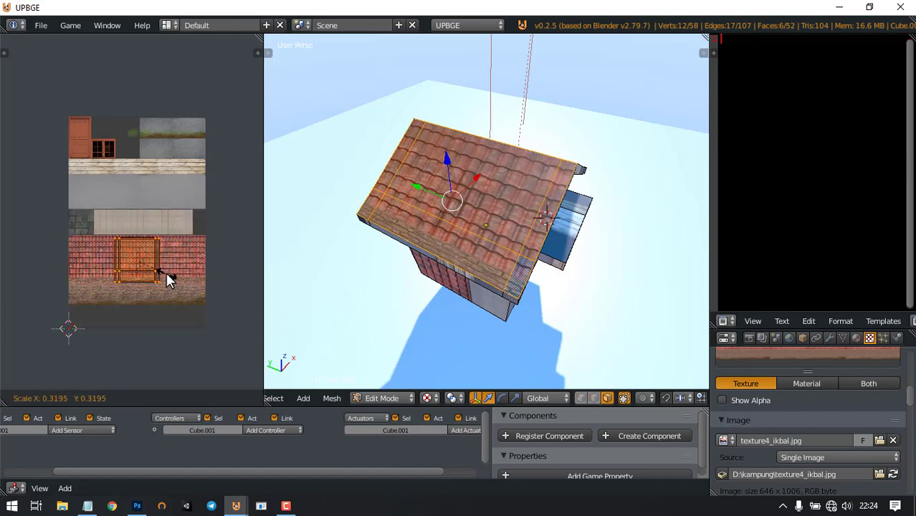
pyautogui.click(164, 273)
# Move the roof slope's UVs up inside the red tile band and stretch them to about twice their width along X
pyautogui.scroll(4, 164, 271)
pyautogui.scroll(2, 159, 268)
pyautogui.moveTo(159, 229); pyautogui.dragTo(155, 217, button='middle')
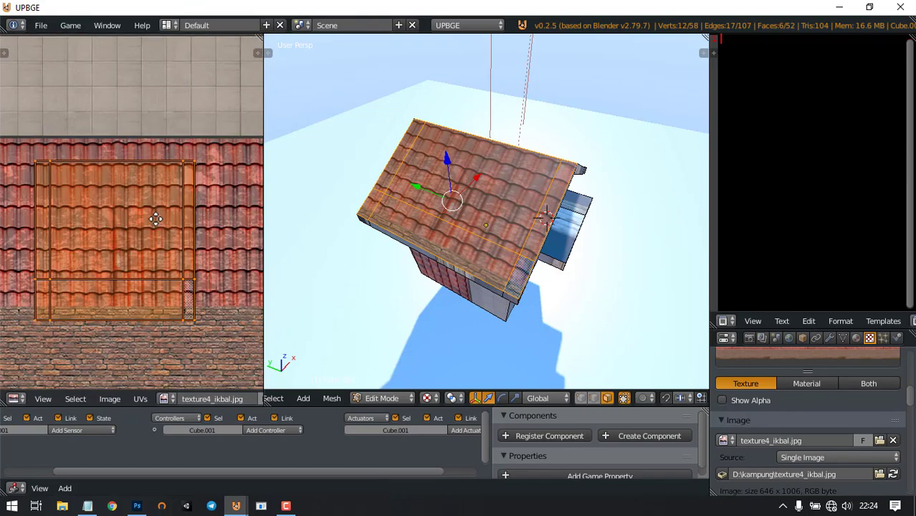
pyautogui.press('g')
pyautogui.click(167, 204)
pyautogui.scroll(-4, 175, 208)
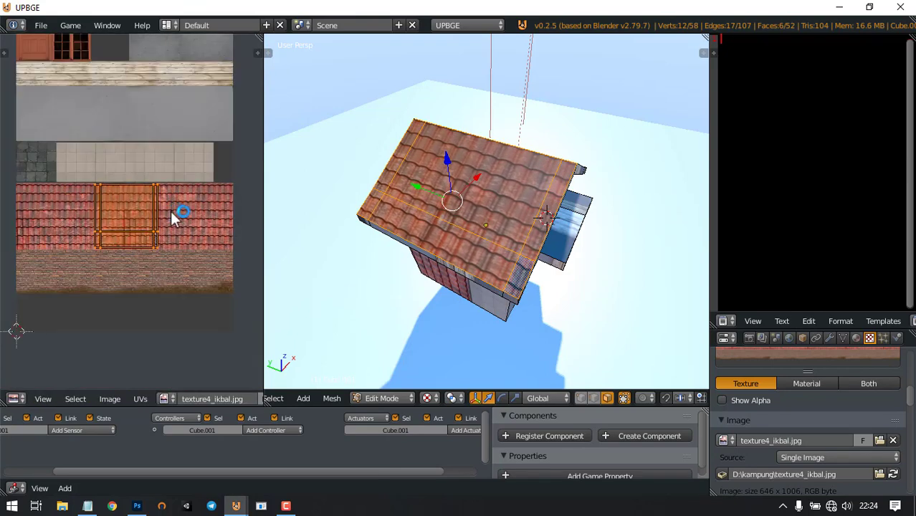
pyautogui.press('s')
pyautogui.press('x')
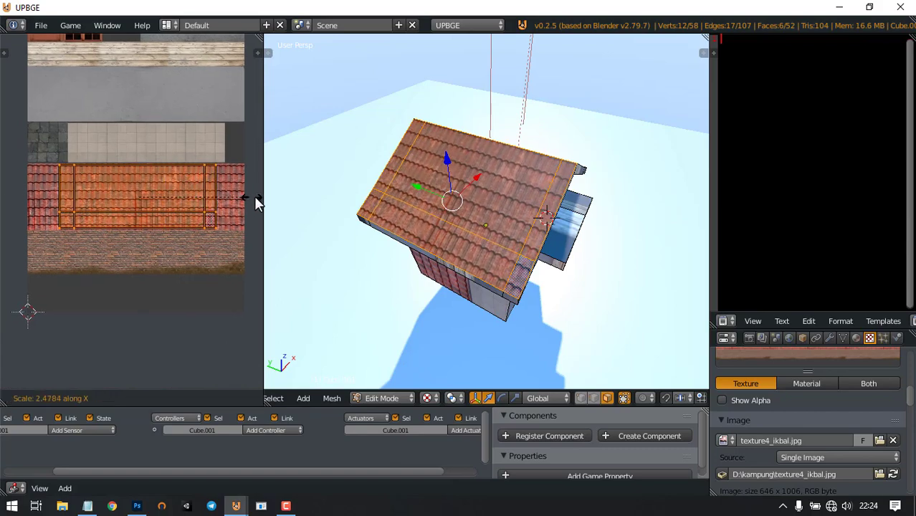
pyautogui.doubleClick(232, 190)
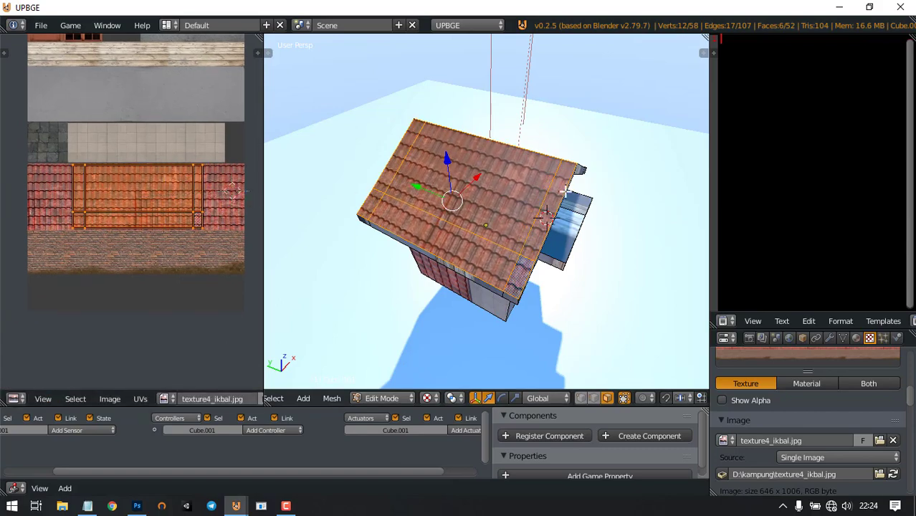
# Select the door canopy's two top faces and move their UVs straight down onto the red roof tiles
pyautogui.moveTo(519, 204); pyautogui.dragTo(581, 263, button='middle')
pyautogui.press('Tab')
pyautogui.scroll(4, 504, 218)
pyautogui.scroll(-5, 498, 223)
pyautogui.scroll(4, 516, 236)
pyautogui.press('Tab')
pyautogui.rightClick(580, 263)
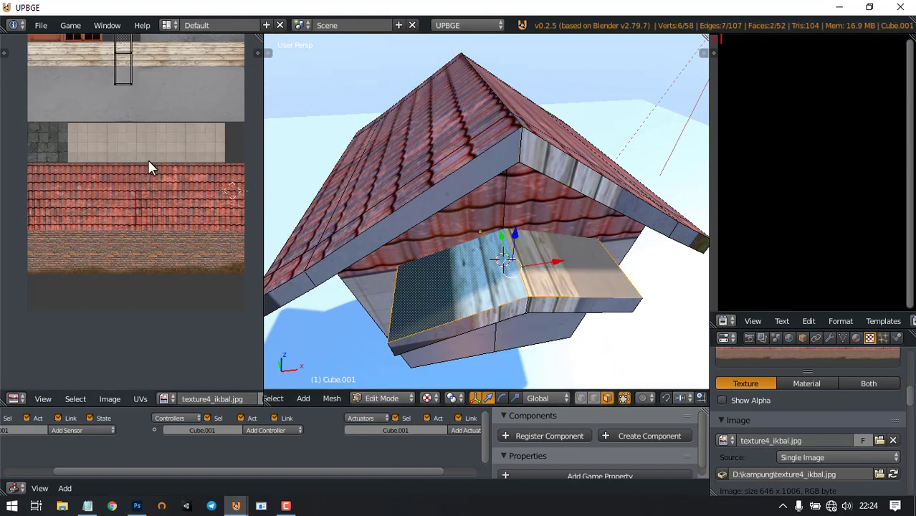
pyautogui.scroll(-2, 148, 160)
pyautogui.scroll(1, 137, 141)
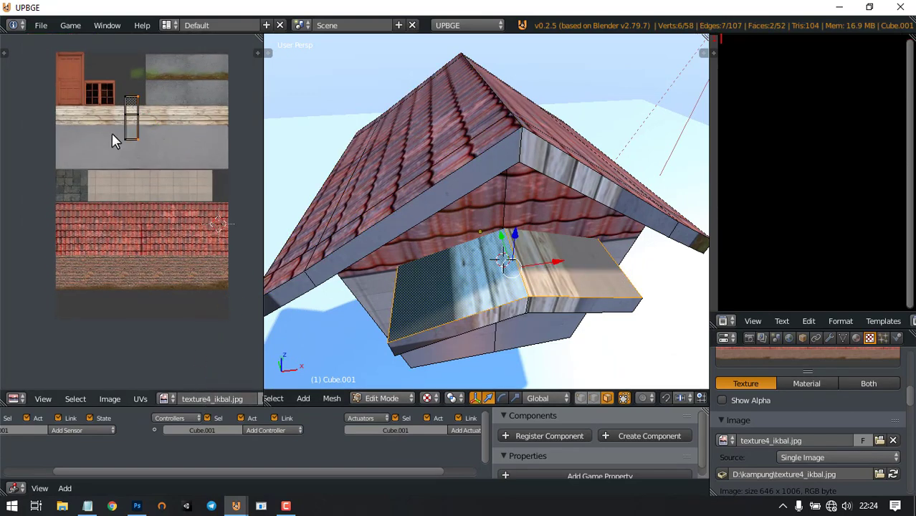
pyautogui.press('g')
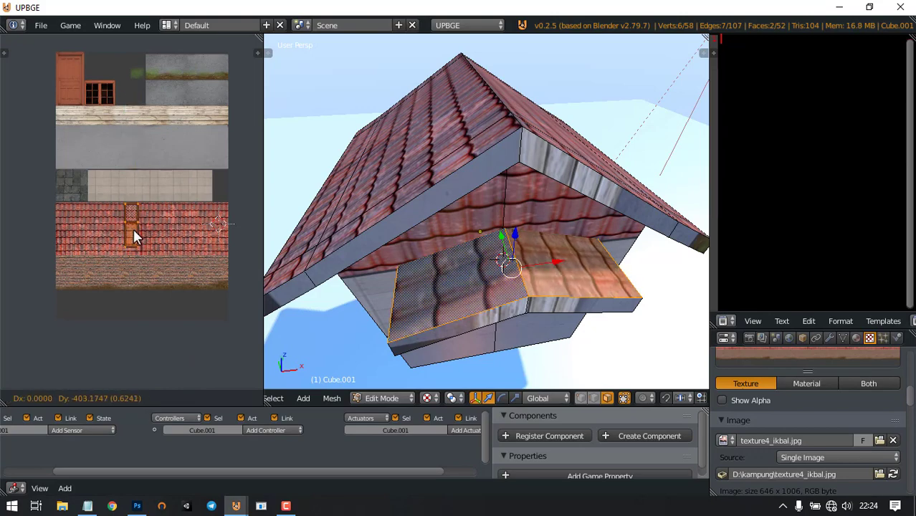
pyautogui.click(138, 229)
# Widen the canopy faces' UVs along X and enlarge them to span the height of the red tile band
pyautogui.scroll(2, 138, 230)
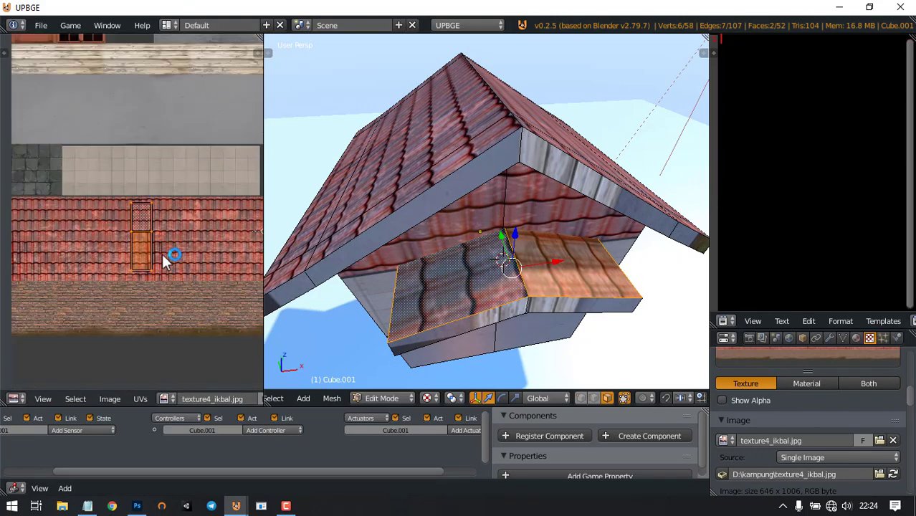
pyautogui.press('s')
pyautogui.press('x')
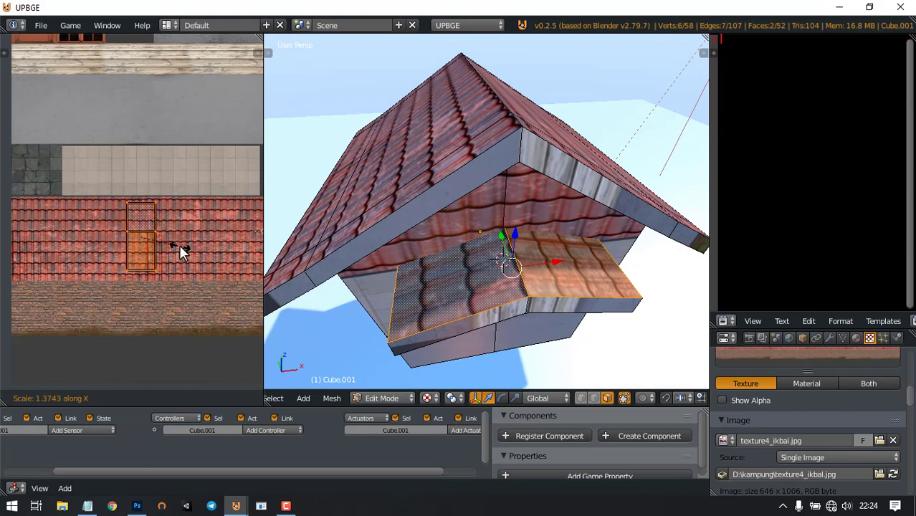
pyautogui.click(198, 245)
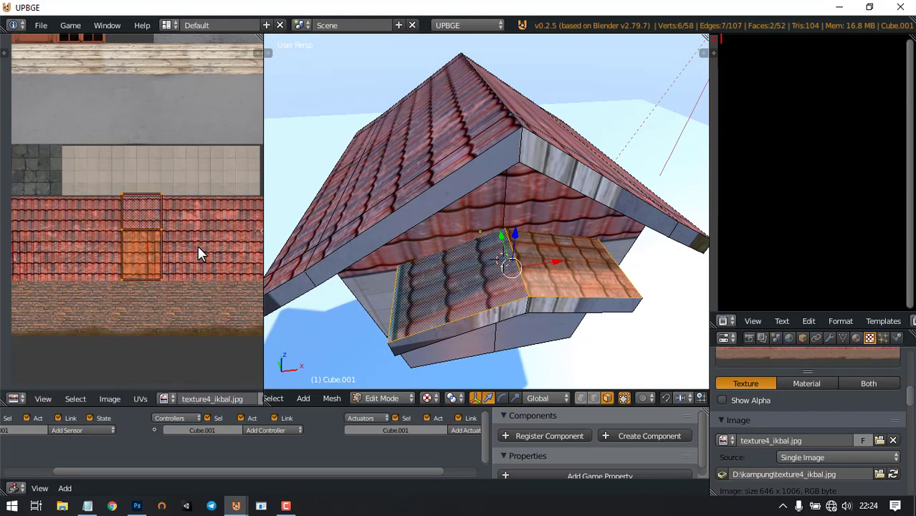
pyautogui.scroll(-1, 197, 246)
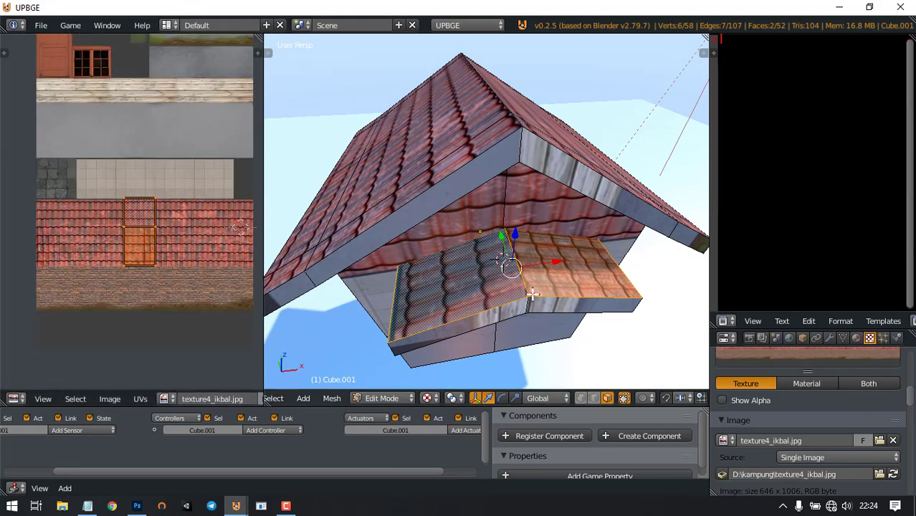
# Select only the canopy's right slope and enlarge its UVs by about 1.5 within the red roof tiles
pyautogui.moveTo(516, 301); pyautogui.dragTo(518, 275, button='middle')
pyautogui.press('Tab')
pyautogui.press('Tab')
pyautogui.scroll(3, 147, 225)
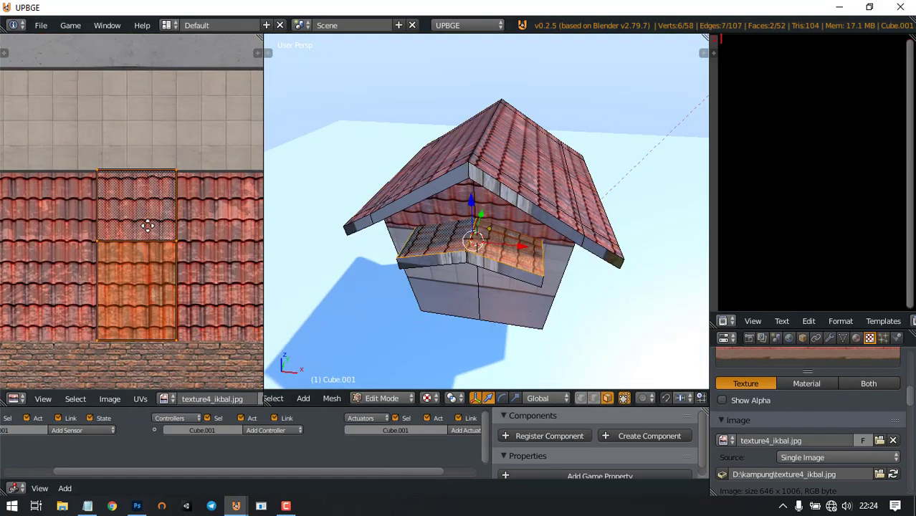
pyautogui.rightClick(506, 243)
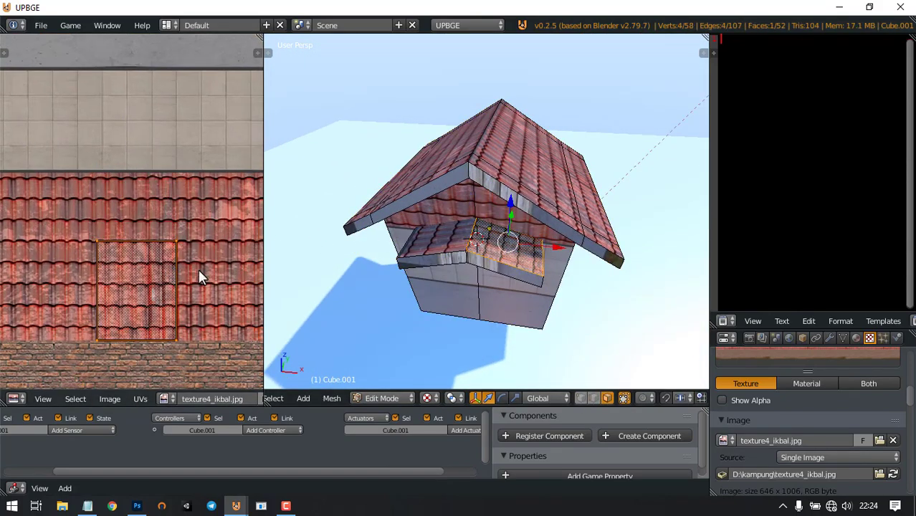
pyautogui.press('s')
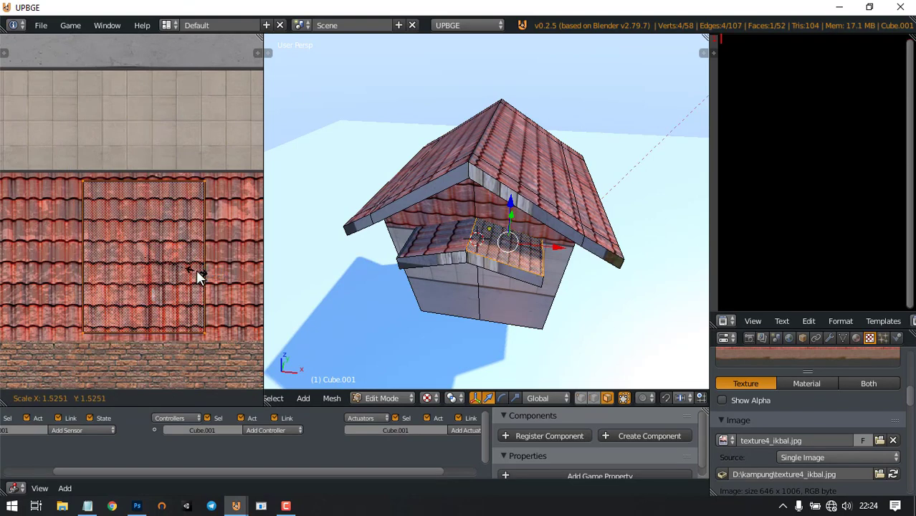
pyautogui.click(200, 270)
# Select the canopy's left slope, then shift its UVs down into the red tile band and enlarge them by roughly a third
pyautogui.moveTo(379, 240); pyautogui.dragTo(441, 259, button='middle')
pyautogui.rightClick(459, 255)
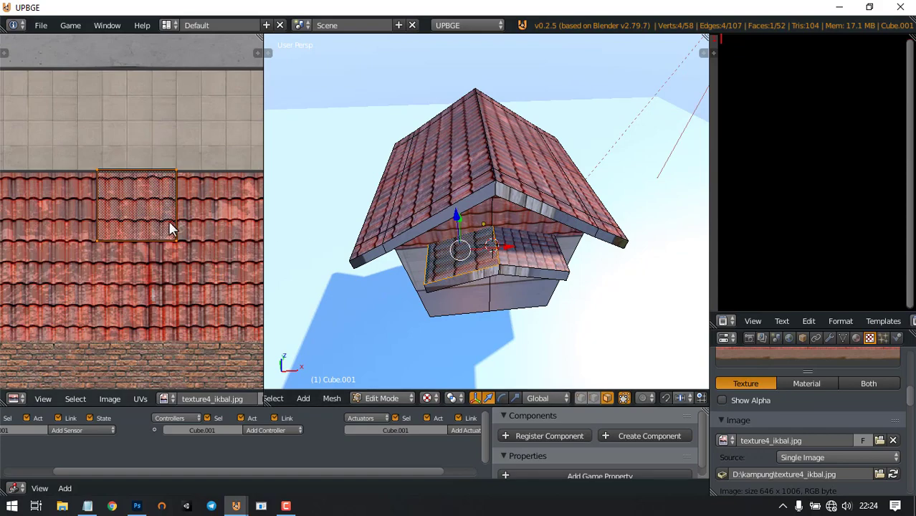
pyautogui.press('g')
pyautogui.click(163, 267)
pyautogui.press('s')
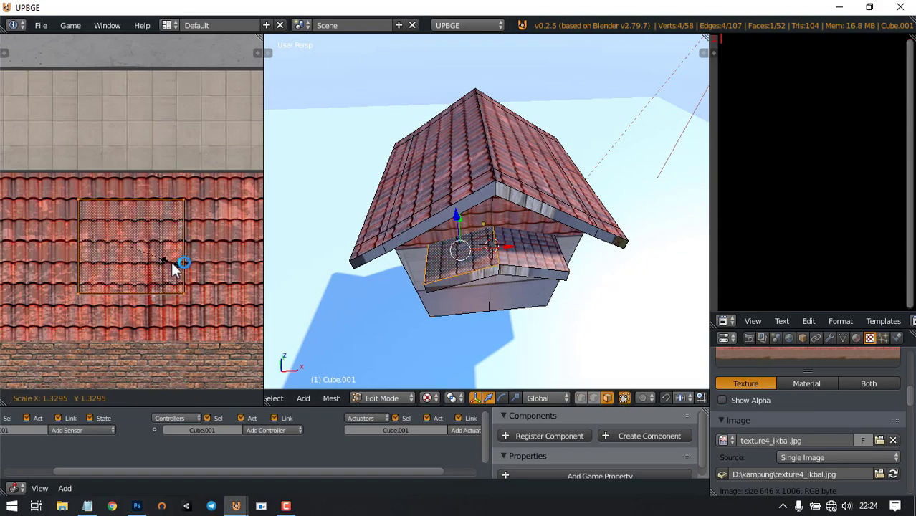
pyautogui.click(180, 266)
pyautogui.press('Tab')
pyautogui.scroll(-3, 484, 262)
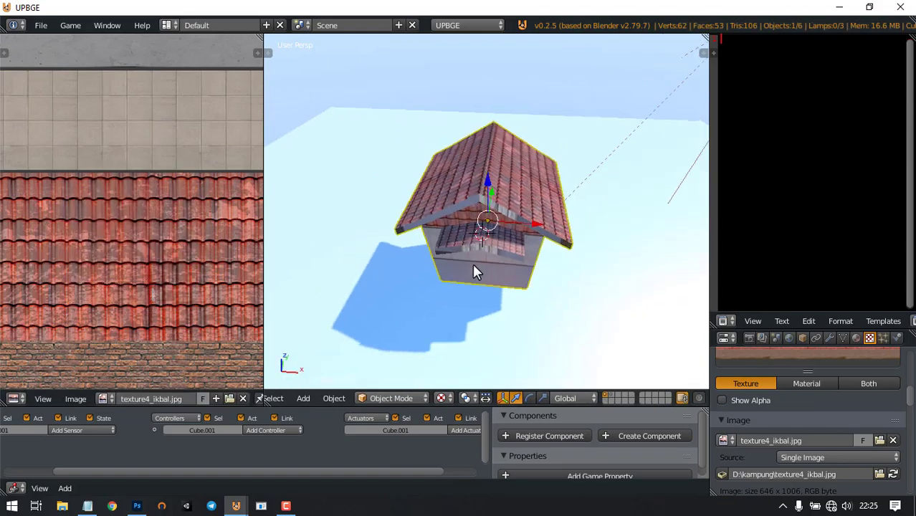
# Select the two front fascia faces along the left edge of the main roof's gable
pyautogui.scroll(4, 472, 263)
pyautogui.moveTo(494, 258); pyautogui.dragTo(501, 221, button='middle')
pyautogui.scroll(2, 582, 233)
pyautogui.scroll(-3, 602, 188)
pyautogui.press('Tab')
pyautogui.scroll(3, 524, 208)
pyautogui.rightClick(525, 176)
pyautogui.keyDown('shift'); pyautogui.rightClick(398, 251); pyautogui.keyUp('shift')
pyautogui.scroll(-4, 501, 215)
pyautogui.scroll(-6, 197, 274)
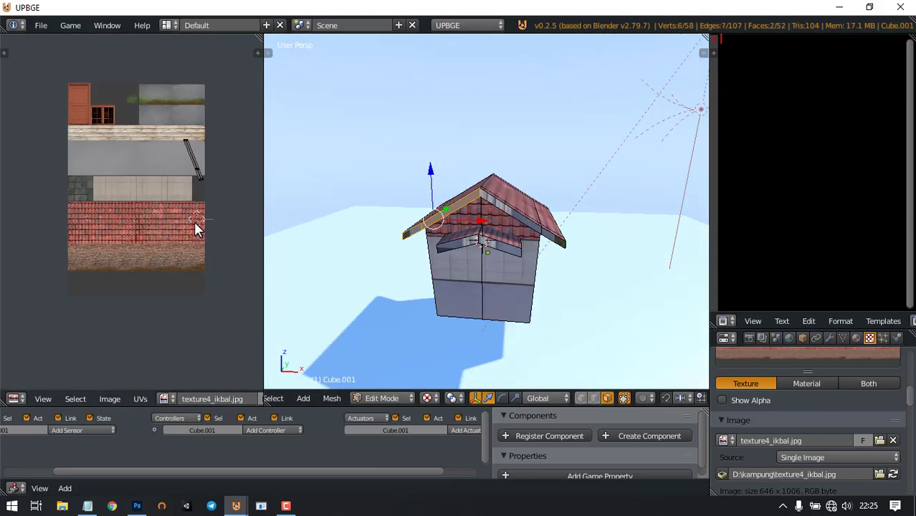
# Select all UVs of the left fascia and move them up over the wooden planks of the texture
pyautogui.scroll(2, 194, 220)
pyautogui.moveTo(192, 181); pyautogui.dragTo(172, 201, button='middle')
pyautogui.scroll(5, 183, 147)
pyautogui.moveTo(186, 100); pyautogui.dragTo(162, 208, button='middle')
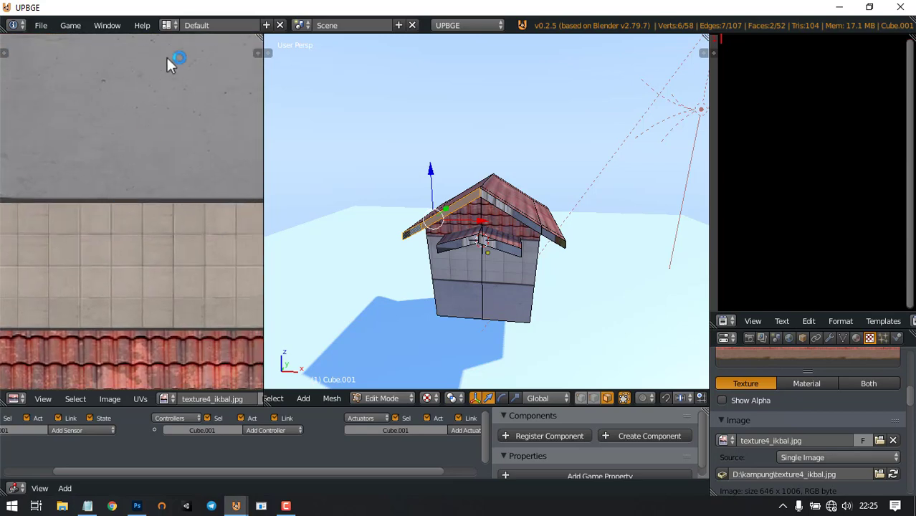
pyautogui.scroll(-4, 164, 108)
pyautogui.scroll(2, 182, 176)
pyautogui.press('a')
pyautogui.moveTo(207, 185); pyautogui.dragTo(156, 228, button='middle')
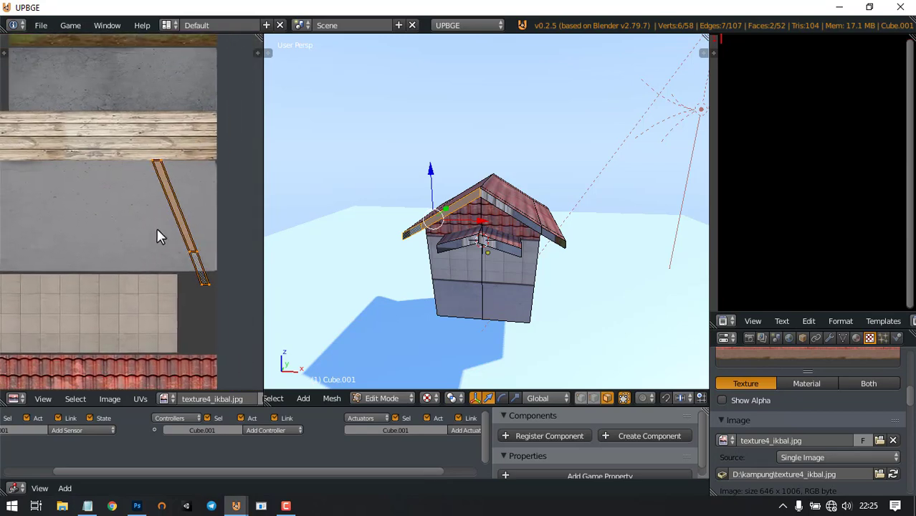
pyautogui.press('g')
pyautogui.click(72, 143)
pyautogui.moveTo(150, 166); pyautogui.dragTo(225, 196, button='middle')
pyautogui.scroll(-2, 204, 183)
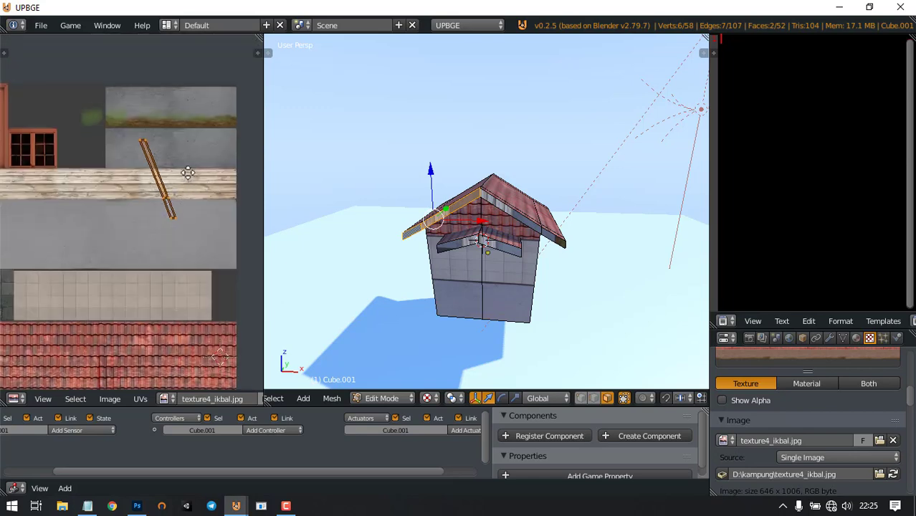
# Rotate the left fascia's UVs by about -68° so they run horizontally along the wooden planks
pyautogui.press('r')
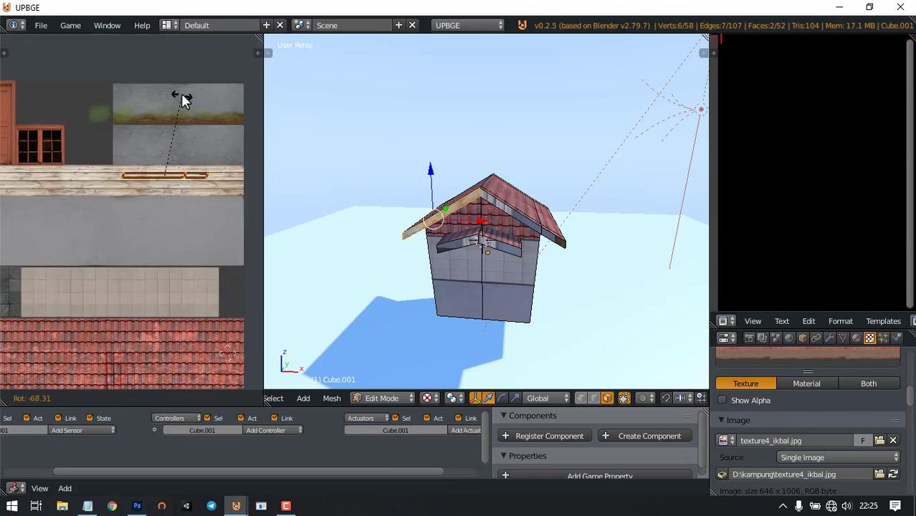
pyautogui.click(189, 138)
pyautogui.scroll(2, 215, 180)
# Move the left fascia's UVs onto a single wooden plank and scale them up by about 1.72
pyautogui.press('g')
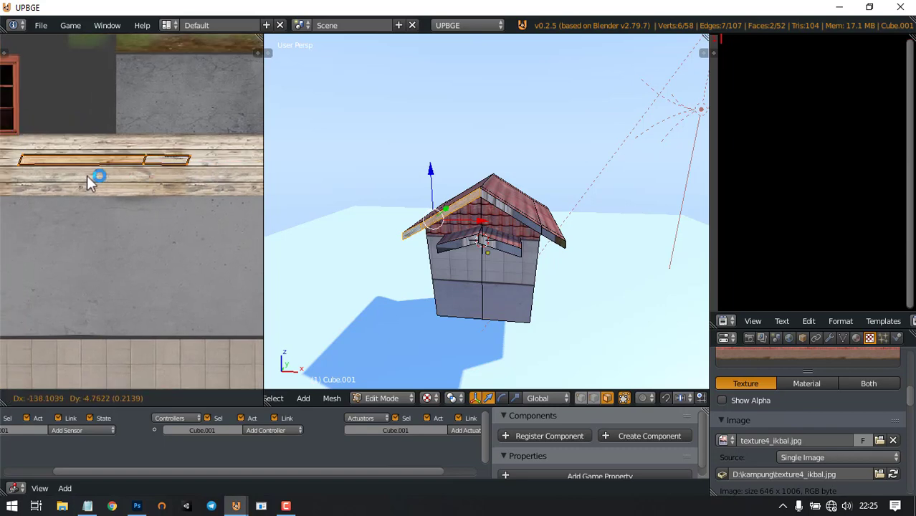
pyautogui.click(96, 174)
pyautogui.press('s')
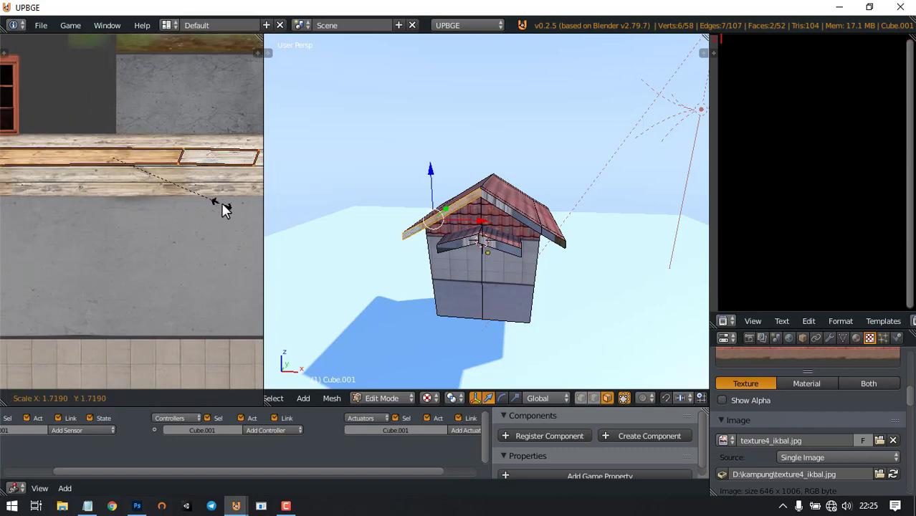
pyautogui.press('Tab')
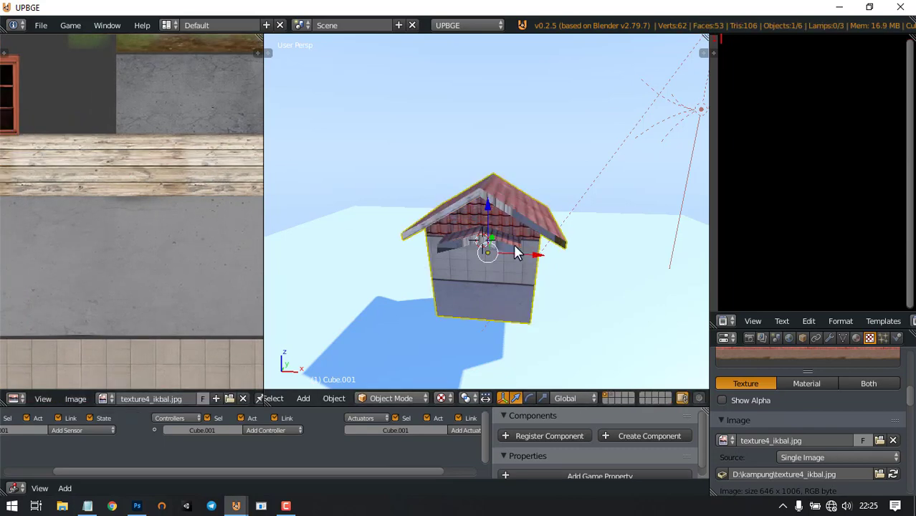
# Select the two front fascia faces on the gable's right edge and rotate their UVs by about 70° to lie horizontally
pyautogui.press('Tab')
pyautogui.scroll(4, 523, 230)
pyautogui.rightClick(528, 207)
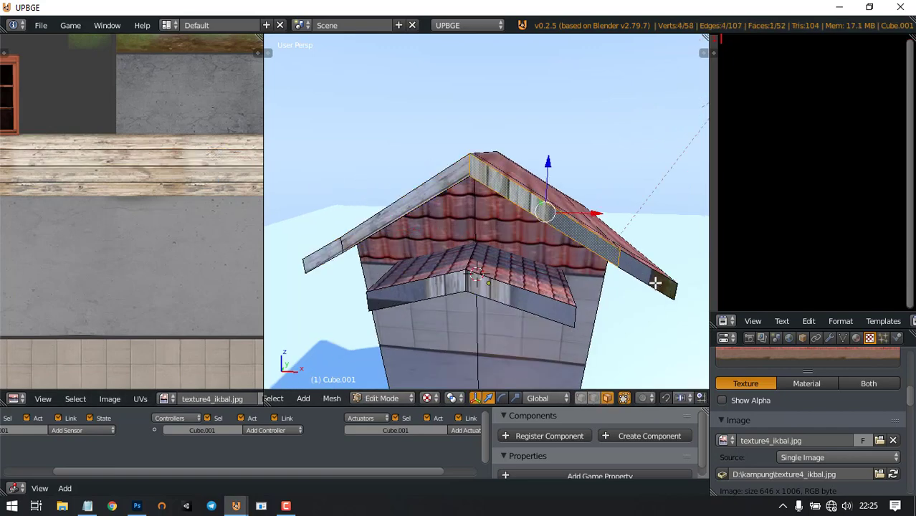
pyautogui.scroll(-3, 165, 188)
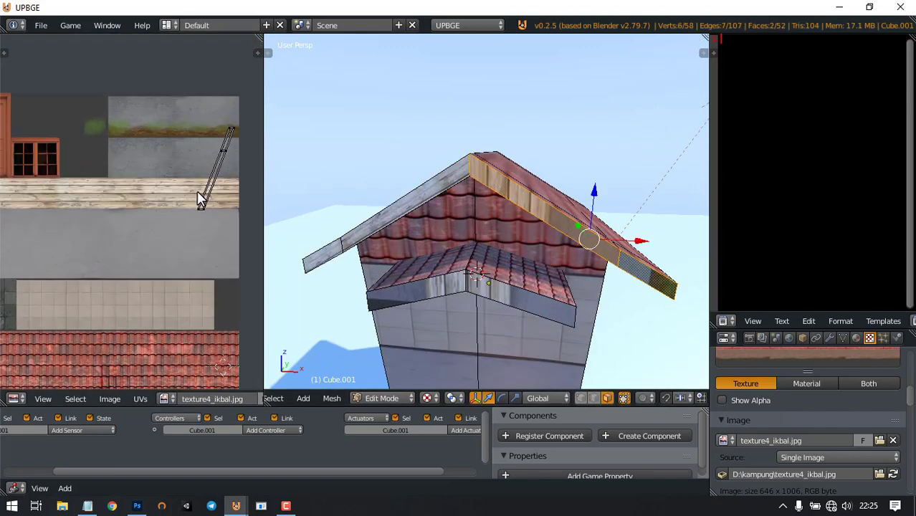
pyautogui.press('r')
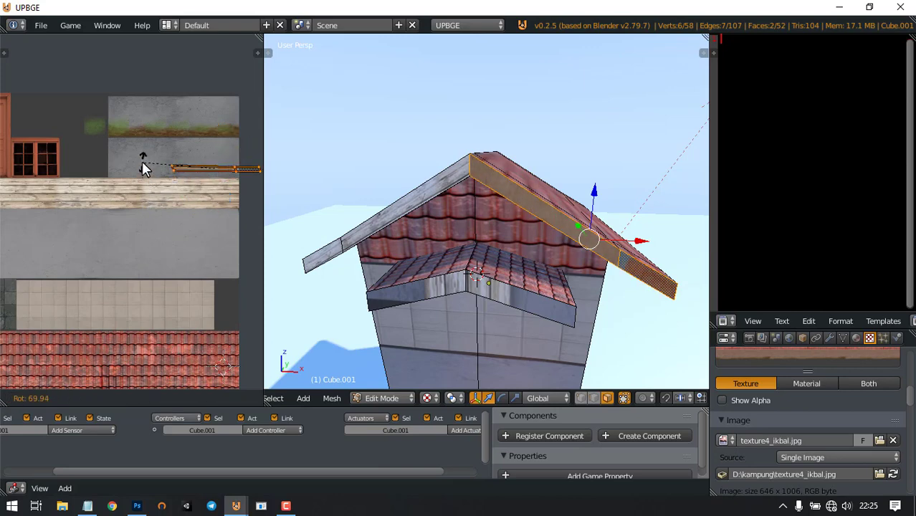
pyautogui.click(142, 170)
# Move the right fascia's UVs onto the wooden planks of the texture
pyautogui.press('g')
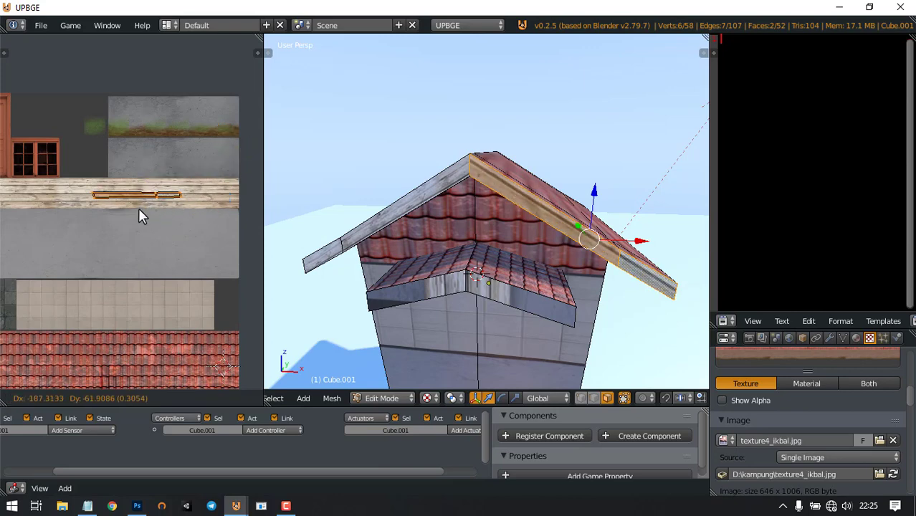
pyautogui.click(141, 208)
pyautogui.scroll(4, 165, 192)
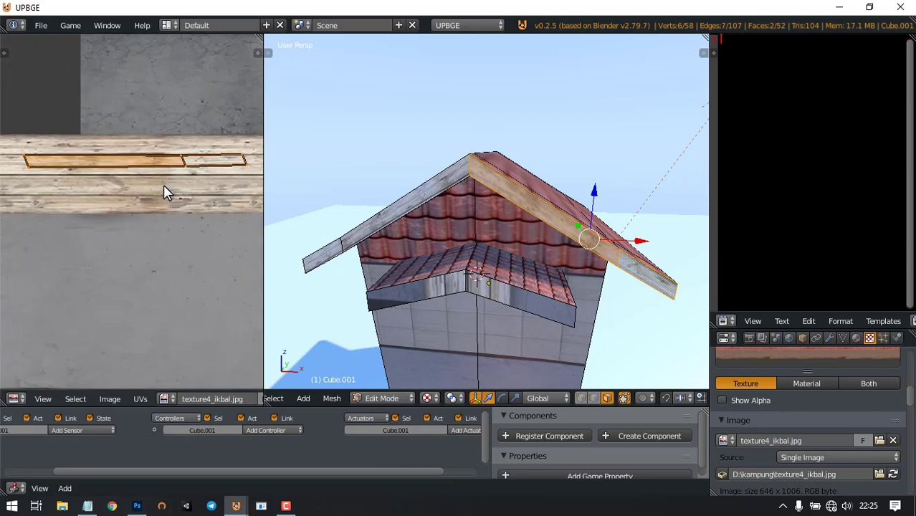
# Centre the right fascia's UVs on a single wooden plank and scale them up to fill its height
pyautogui.press('g')
pyautogui.click(157, 195)
pyautogui.press('s')
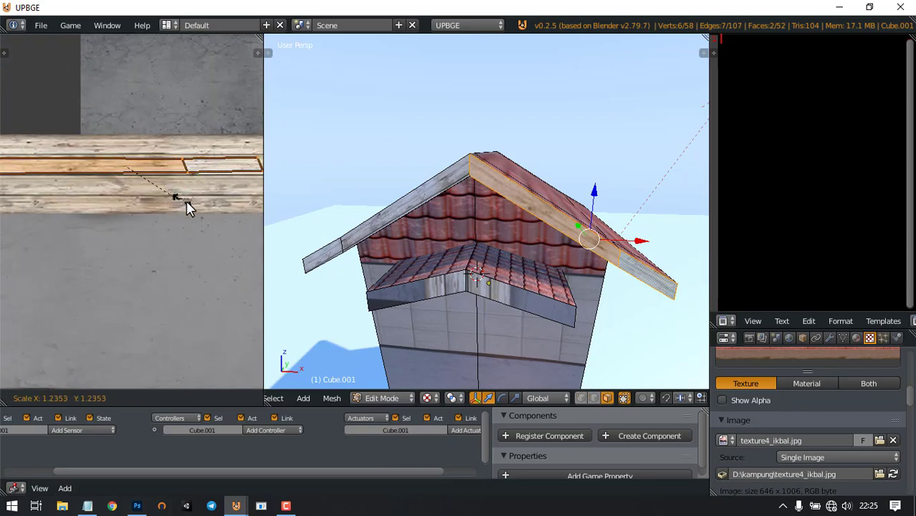
pyautogui.click(213, 213)
pyautogui.press('Tab')
pyautogui.scroll(-5, 470, 259)
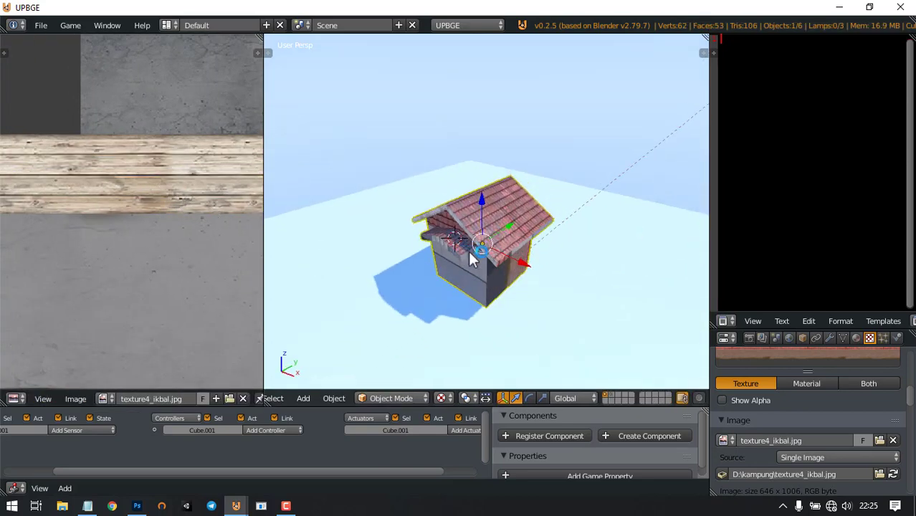
# Select the two front wall faces and rotate their UVs by 180° so the gable peak points up
pyautogui.scroll(3, 470, 252)
pyautogui.moveTo(472, 251); pyautogui.dragTo(551, 233, button='middle')
pyautogui.press('Tab')
pyautogui.keyDown('shift'); pyautogui.moveTo(554, 268); pyautogui.dragTo(546, 178, button='middle'); pyautogui.keyUp('shift')
pyautogui.rightClick(559, 156)
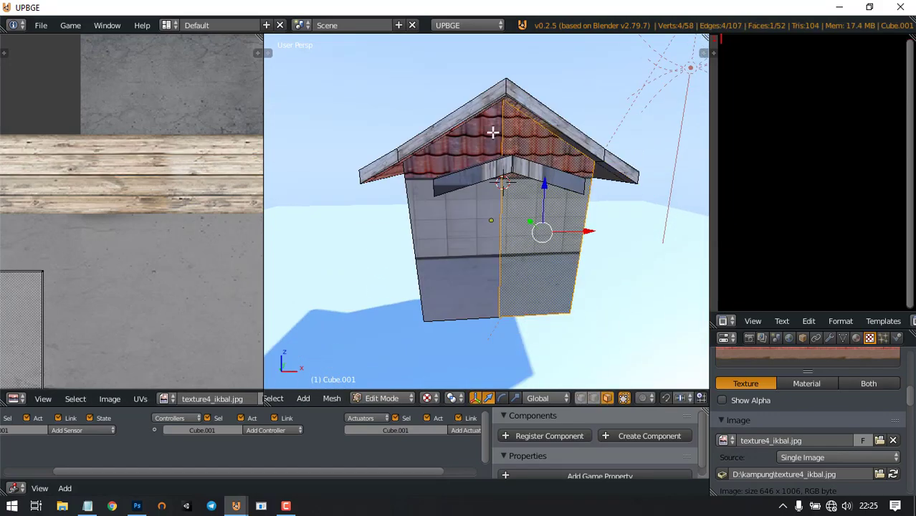
pyautogui.keyDown('shift'); pyautogui.rightClick(492, 132); pyautogui.keyUp('shift')
pyautogui.scroll(-4, 540, 251)
pyautogui.scroll(-8, 186, 247)
pyautogui.scroll(4, 140, 261)
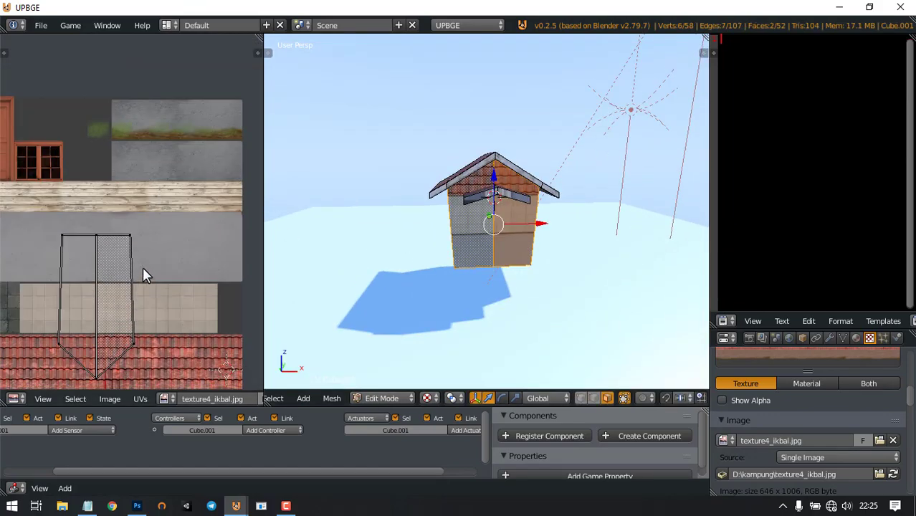
pyautogui.moveTo(142, 268); pyautogui.dragTo(157, 227, button='middle')
pyautogui.rightClick(127, 258)
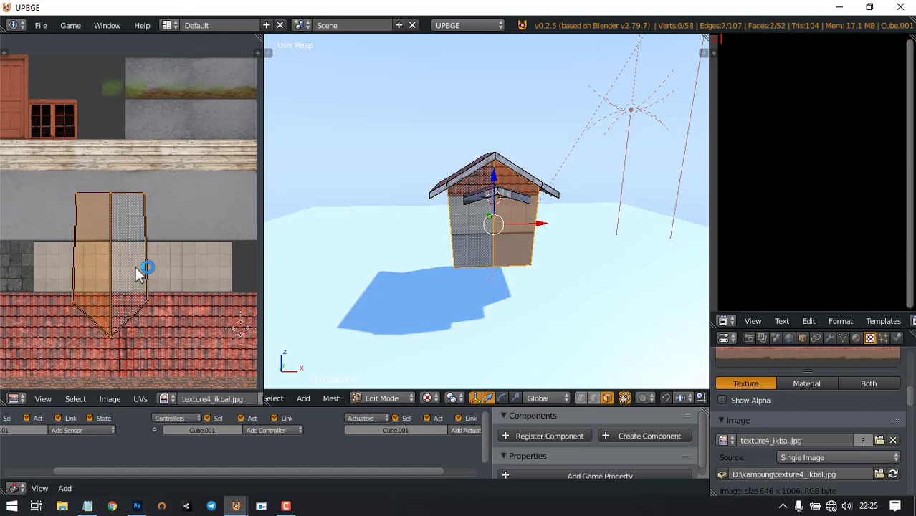
pyautogui.write('80')
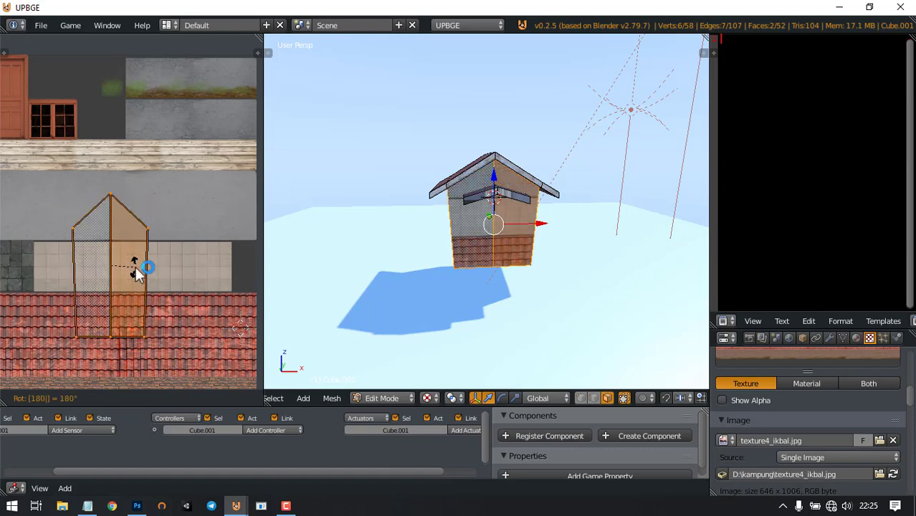
pyautogui.press('Return')
# Scale the front wall's UVs down to about 0.73 and move them up toward the mossy concrete texture
pyautogui.press('s')
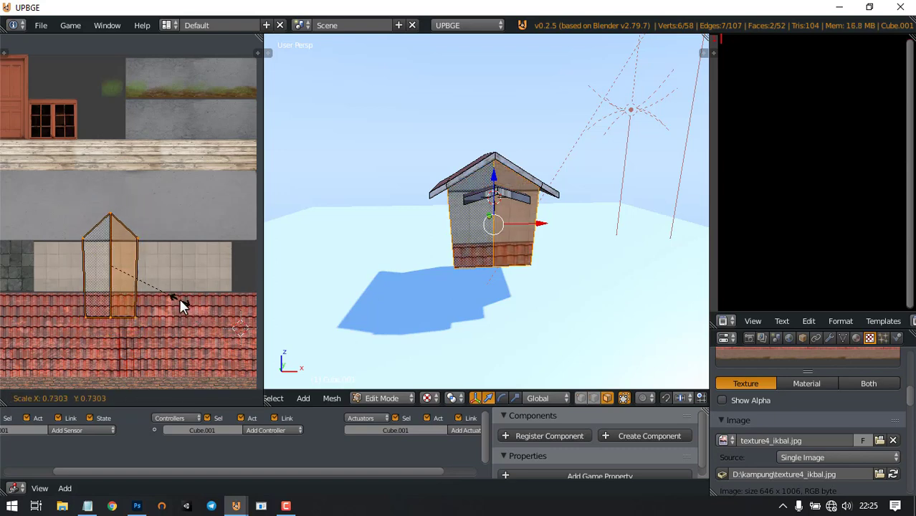
pyautogui.click(180, 299)
pyautogui.moveTo(173, 282); pyautogui.dragTo(187, 299, button='middle')
pyautogui.scroll(1, 187, 299)
pyautogui.press('g')
pyautogui.click(220, 147)
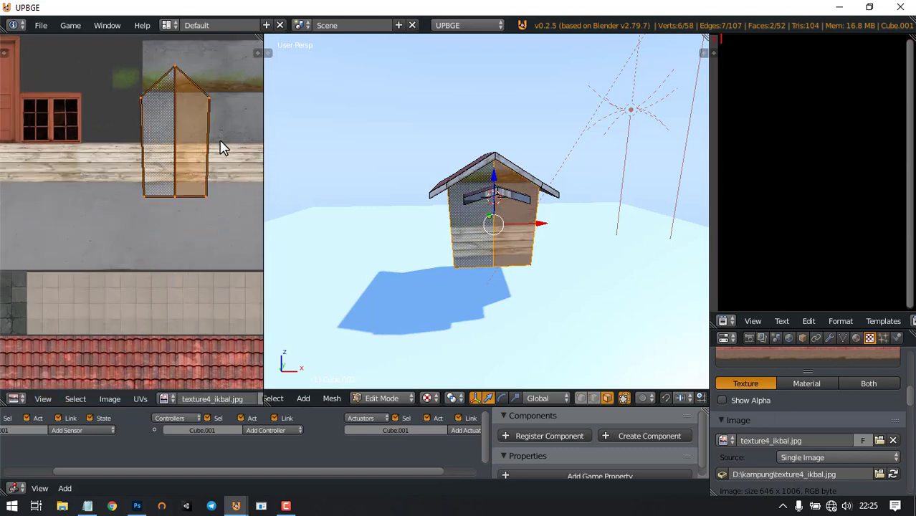
# Widen the UV editor, then move the front wall's UVs up over the mossy concrete and scale them down to roughly half size
pyautogui.scroll(2, 154, 255)
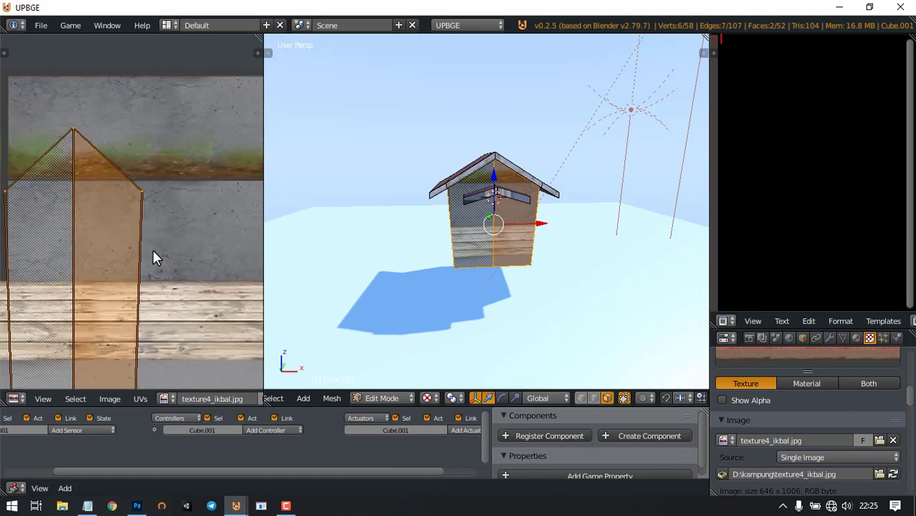
pyautogui.moveTo(137, 228)
pyautogui.mouseDown(button='middle')
pyautogui.moveTo(150, 260)
pyautogui.moveTo(127, 228)
pyautogui.mouseUp(button='middle')
pyautogui.scroll(-2, 151, 260)
pyautogui.scroll(1, 154, 244)
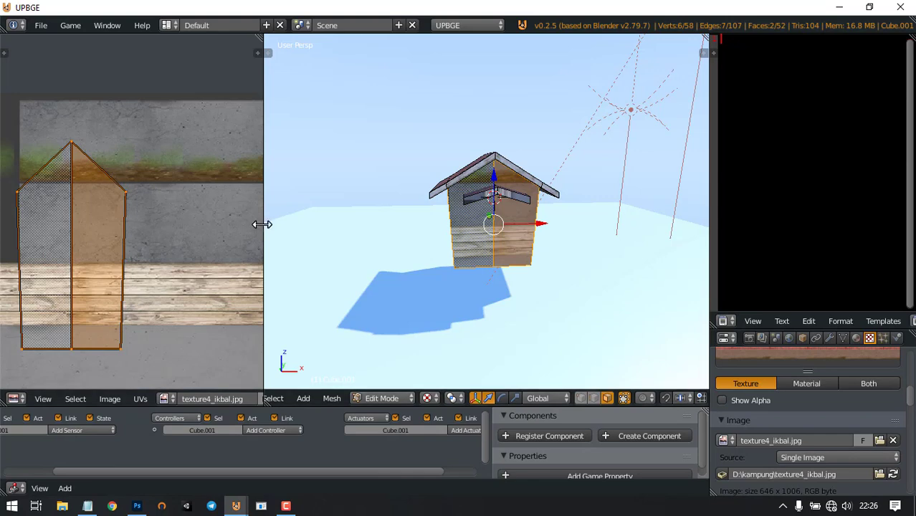
pyautogui.moveTo(309, 226); pyautogui.dragTo(430, 226)
pyautogui.scroll(2, 251, 227)
pyautogui.moveTo(218, 230); pyautogui.dragTo(213, 259, button='middle')
pyautogui.press('g')
pyautogui.click(352, 99)
pyautogui.moveTo(303, 190); pyautogui.dragTo(289, 258, button='middle')
pyautogui.press('s')
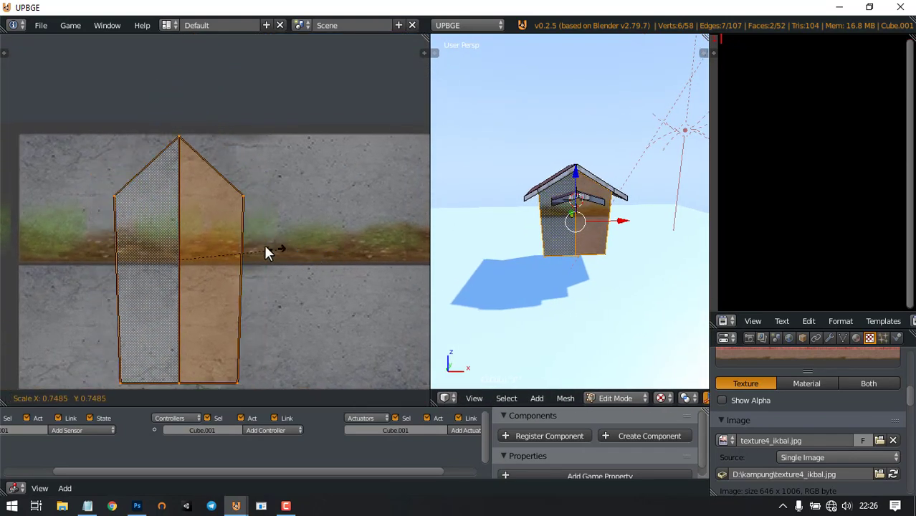
pyautogui.click(238, 269)
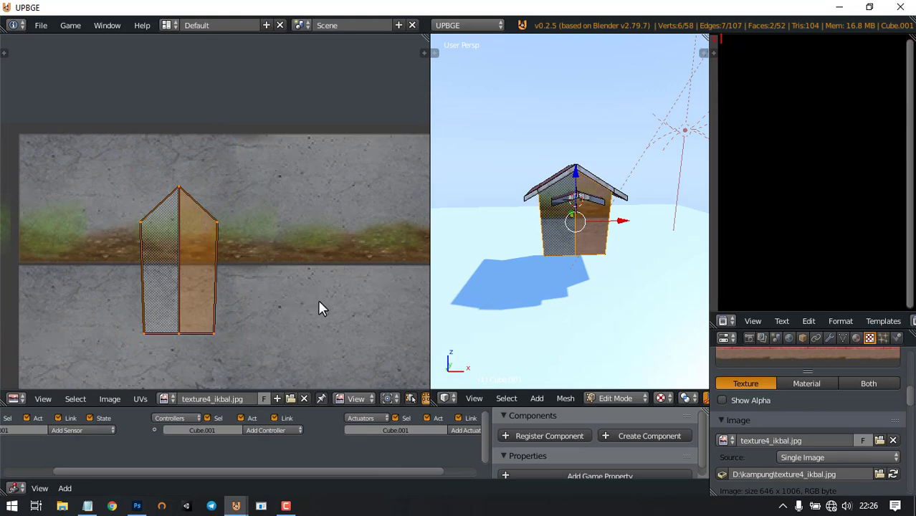
# Squash the front wall's UVs vertically to about half height and move them onto the mossy concrete strip
pyautogui.press('s')
pyautogui.press('y')
pyautogui.click(248, 238)
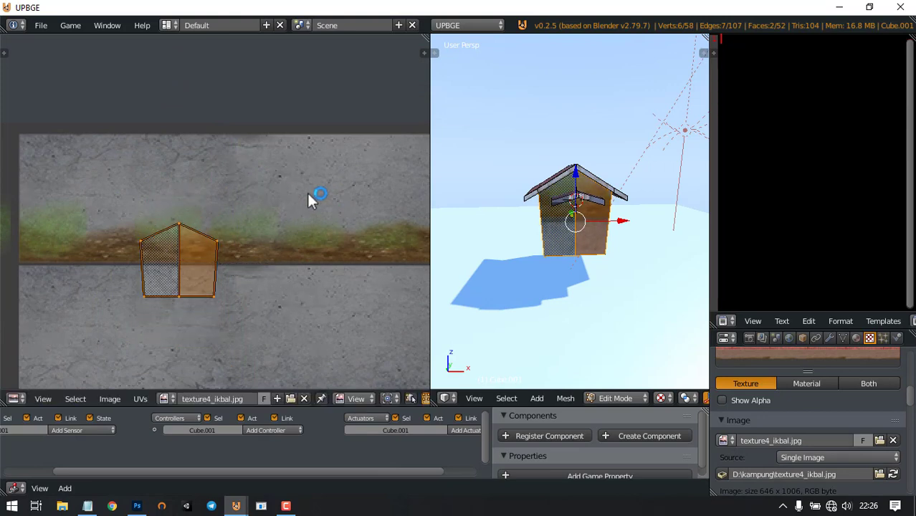
pyautogui.press('g')
pyautogui.click(376, 152)
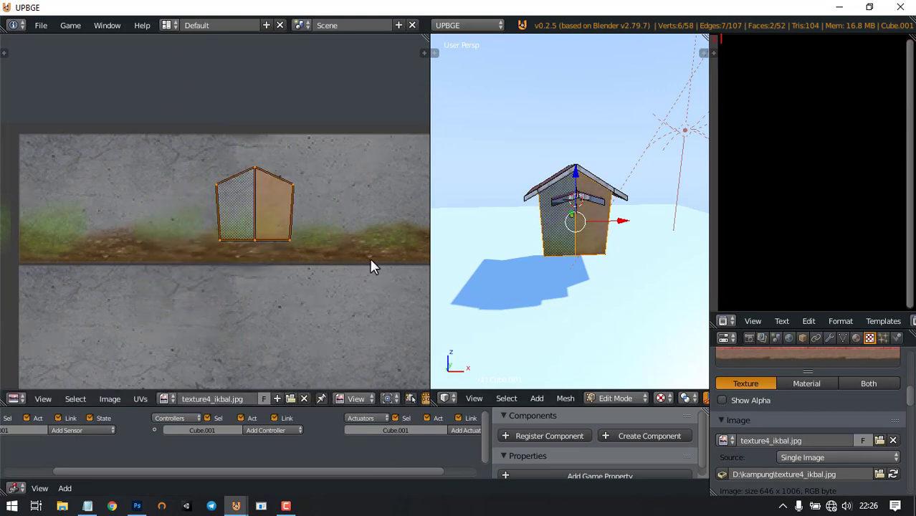
# Resize and reposition the front wall's UVs to span the concrete strip from its upper edge down to the moss
pyautogui.press('s')
pyautogui.click(293, 243)
pyautogui.moveTo(310, 226); pyautogui.dragTo(304, 249, button='middle')
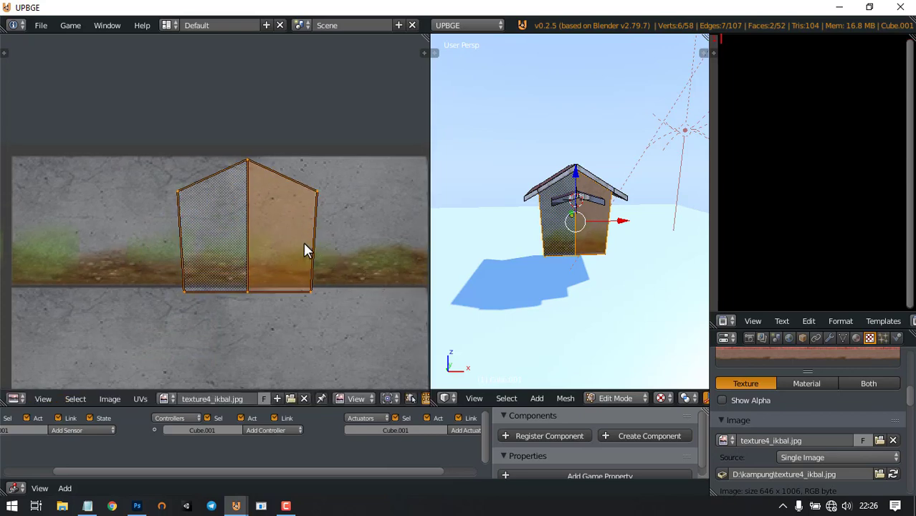
pyautogui.press('g')
pyautogui.click(322, 227)
pyautogui.press('s')
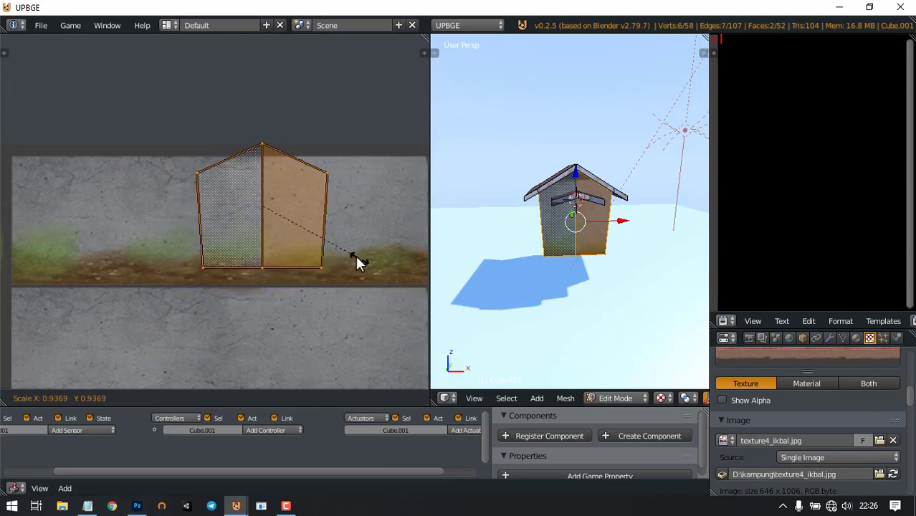
pyautogui.click(351, 255)
# Shrink the front wall's UVs slightly and lower them so the wall's base lies in the moss and dirt band
pyautogui.press('Tab')
pyautogui.scroll(5, 613, 272)
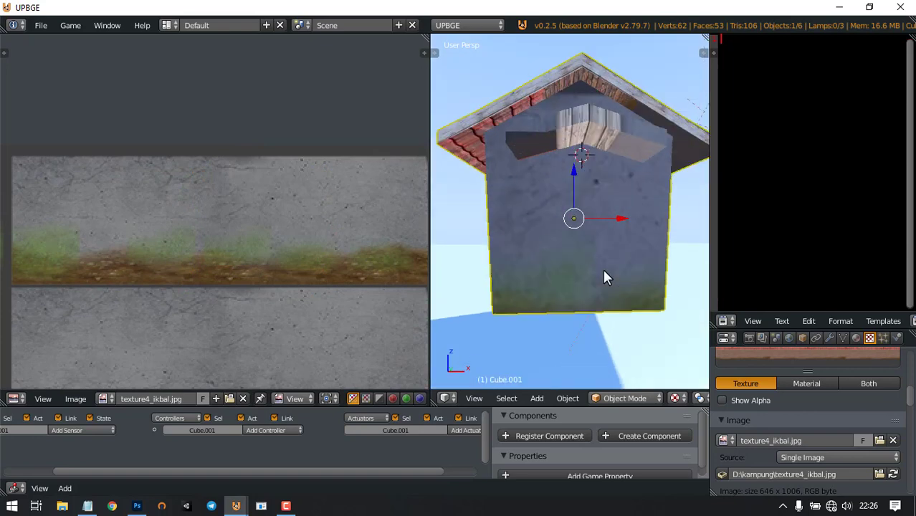
pyautogui.scroll(2, 574, 265)
pyautogui.press('Tab')
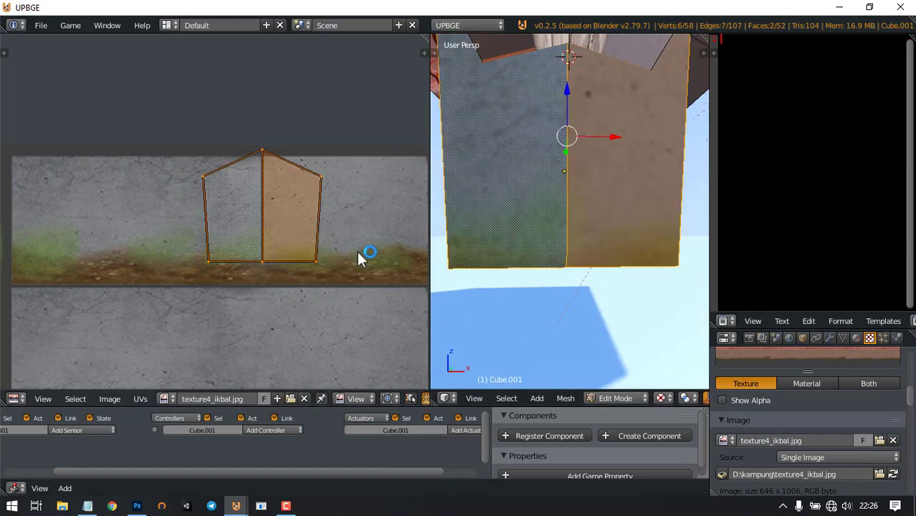
pyautogui.press('s')
pyautogui.click(349, 249)
pyautogui.press('g')
pyautogui.click(351, 262)
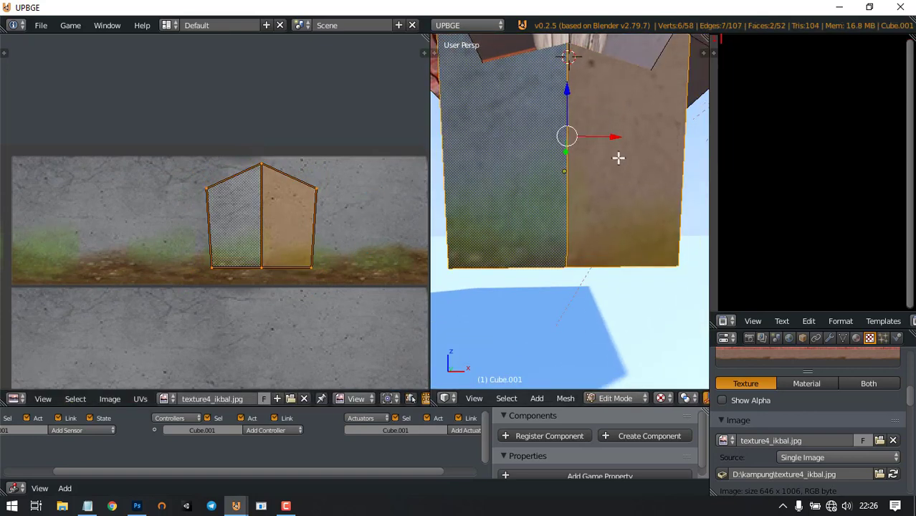
pyautogui.scroll(-5, 617, 157)
pyautogui.press('Tab')
pyautogui.moveTo(617, 157); pyautogui.dragTo(627, 199, button='middle')
pyautogui.scroll(4, 618, 185)
pyautogui.scroll(-3, 616, 180)
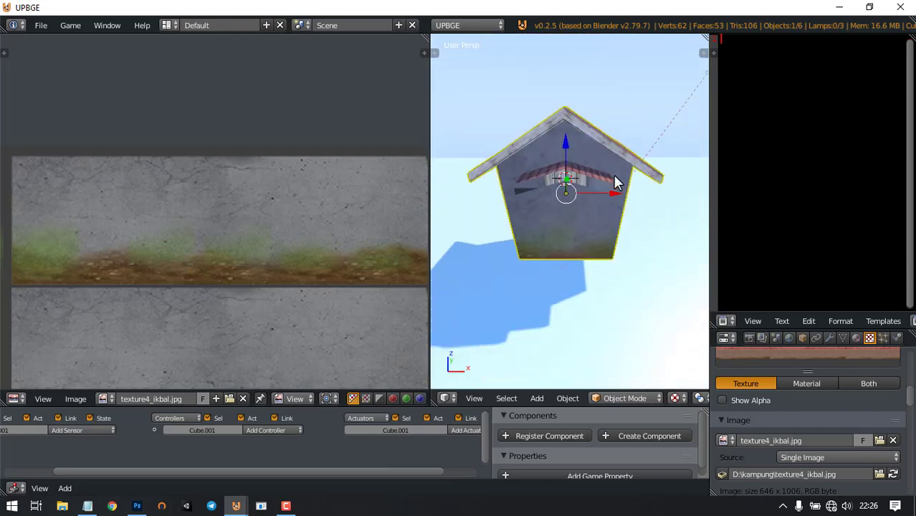
# Select the right side wall face and move its UVs up over the concrete and wooden planks
pyautogui.moveTo(592, 157)
pyautogui.mouseDown(button='middle')
pyautogui.moveTo(601, 204)
pyautogui.moveTo(579, 187)
pyautogui.moveTo(575, 207)
pyautogui.moveTo(610, 210)
pyautogui.moveTo(583, 172)
pyautogui.mouseUp(button='middle')
pyautogui.press('Tab')
pyautogui.rightClick(568, 170)
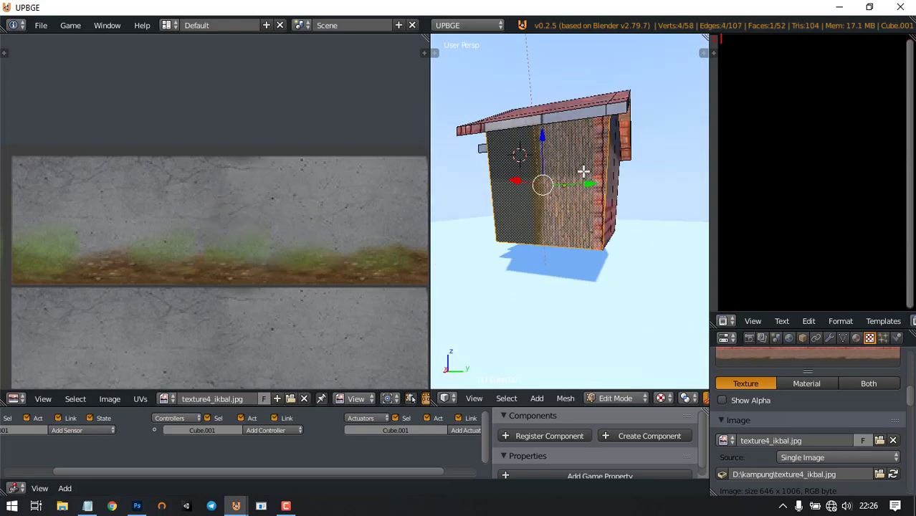
pyautogui.scroll(-6, 321, 243)
pyautogui.moveTo(211, 298); pyautogui.dragTo(210, 214, button='middle')
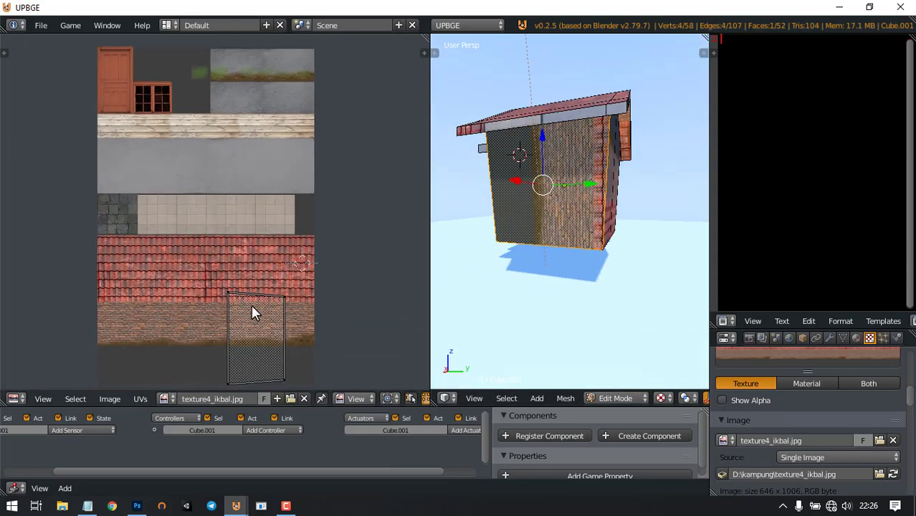
pyautogui.moveTo(251, 306); pyautogui.dragTo(239, 274, button='middle')
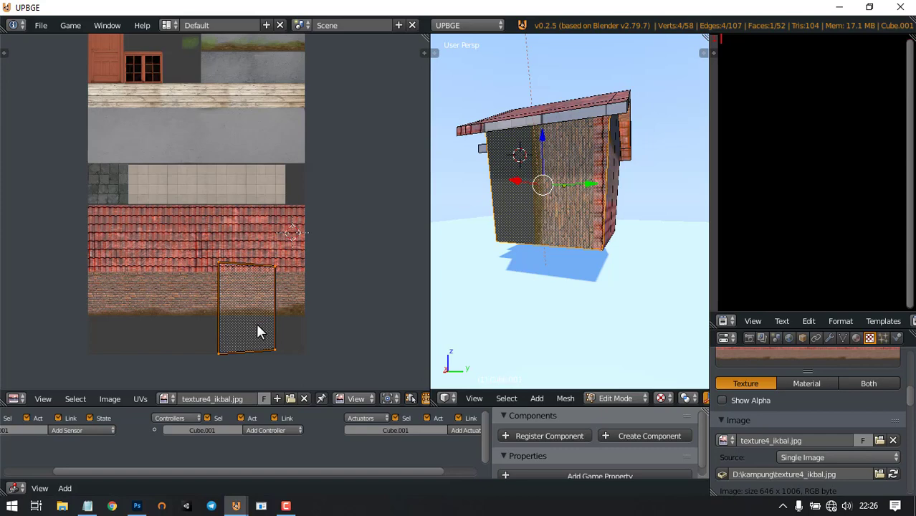
pyautogui.press('g')
pyautogui.click(261, 114)
# Rotate the right side wall's UVs by 90° so the texture runs horizontally across the wall
pyautogui.moveTo(270, 205); pyautogui.dragTo(276, 292, button='middle')
pyautogui.scroll(4, 278, 272)
pyautogui.moveTo(292, 165); pyautogui.dragTo(250, 301, button='middle')
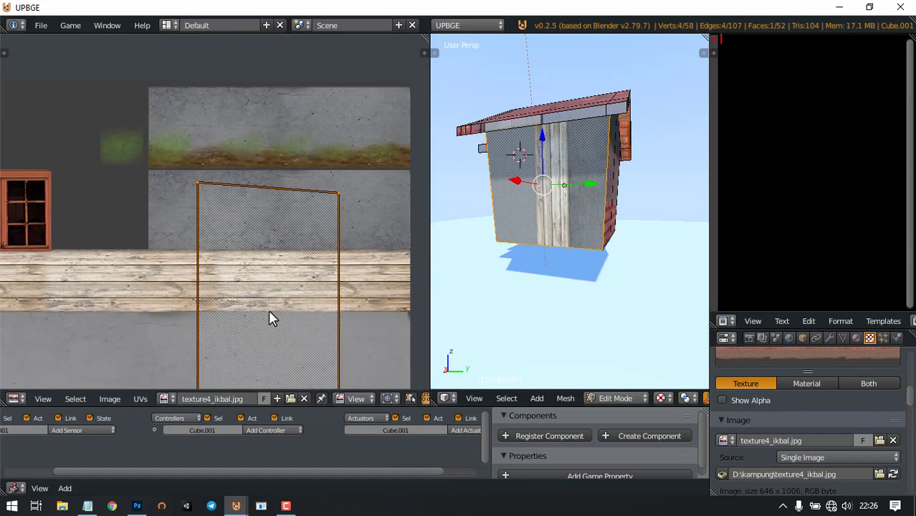
pyautogui.press('r')
pyautogui.press('9')
pyautogui.press('0')
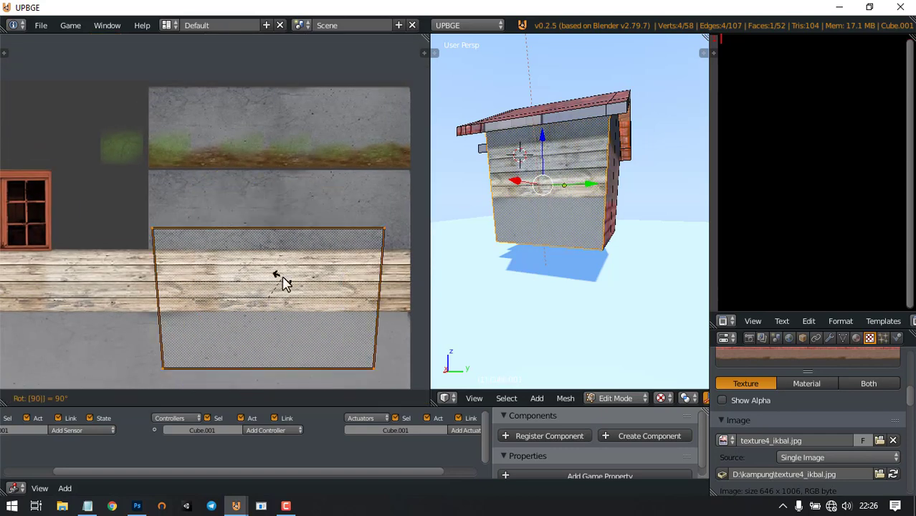
pyautogui.press('Return')
# Move the right side wall's UVs onto the mossy concrete strip and scale them down to about 0.42
pyautogui.press('g')
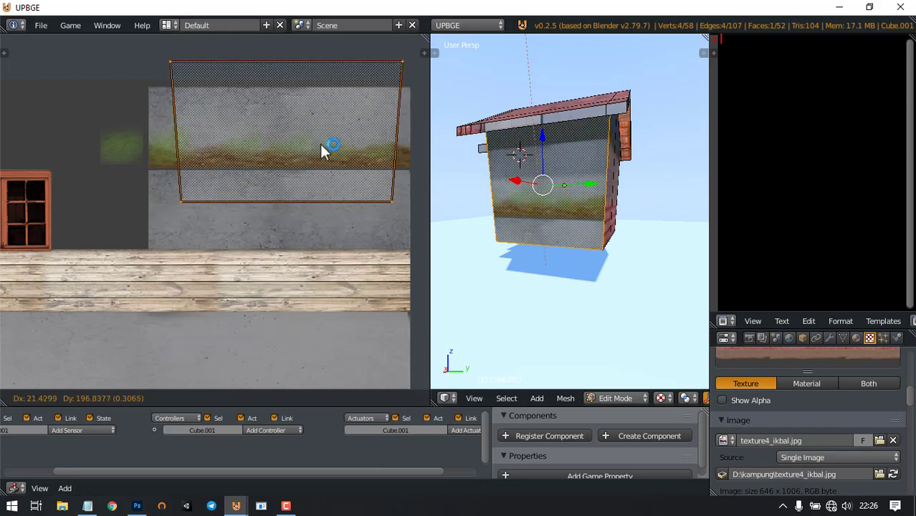
pyautogui.click(324, 154)
pyautogui.press('s')
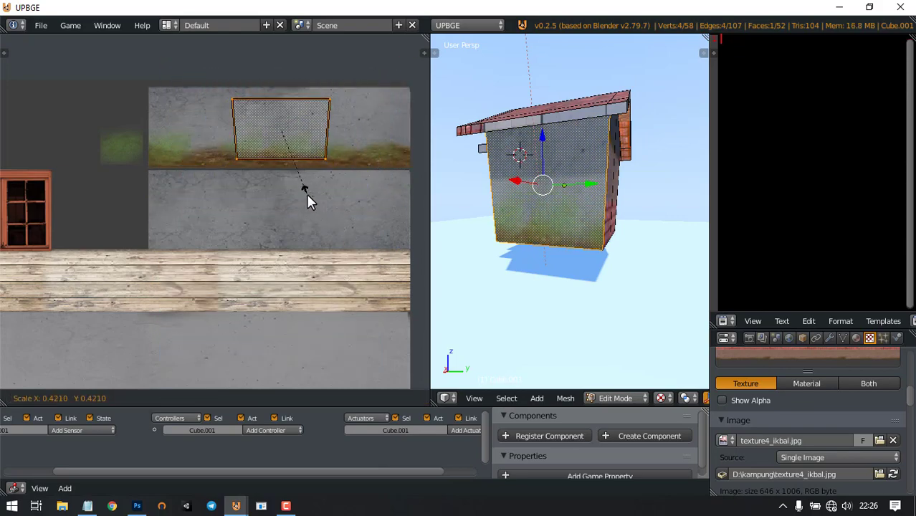
pyautogui.click(306, 193)
pyautogui.moveTo(535, 210); pyautogui.dragTo(606, 259, button='middle')
pyautogui.press('Tab')
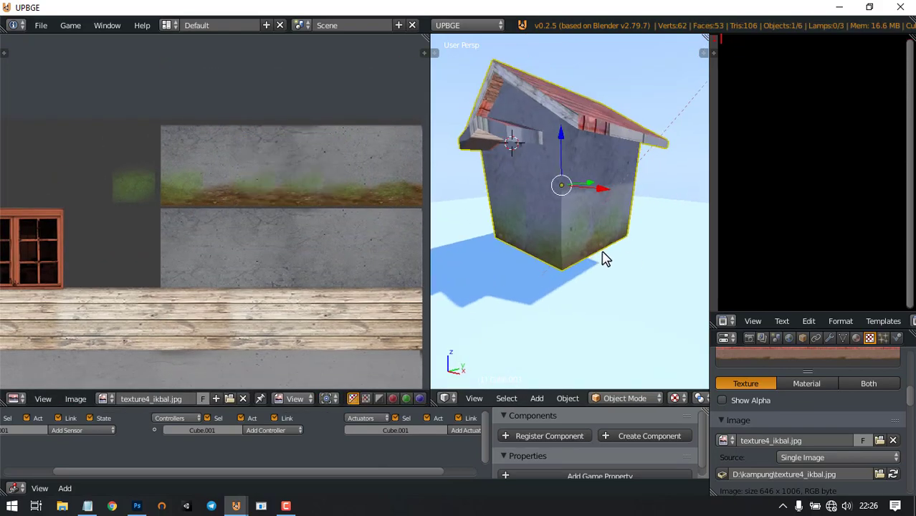
# Select the left side wall face and rotate its UVs by 90° to run horizontally
pyautogui.moveTo(494, 203); pyautogui.dragTo(694, 200, button='middle')
pyautogui.press('Tab')
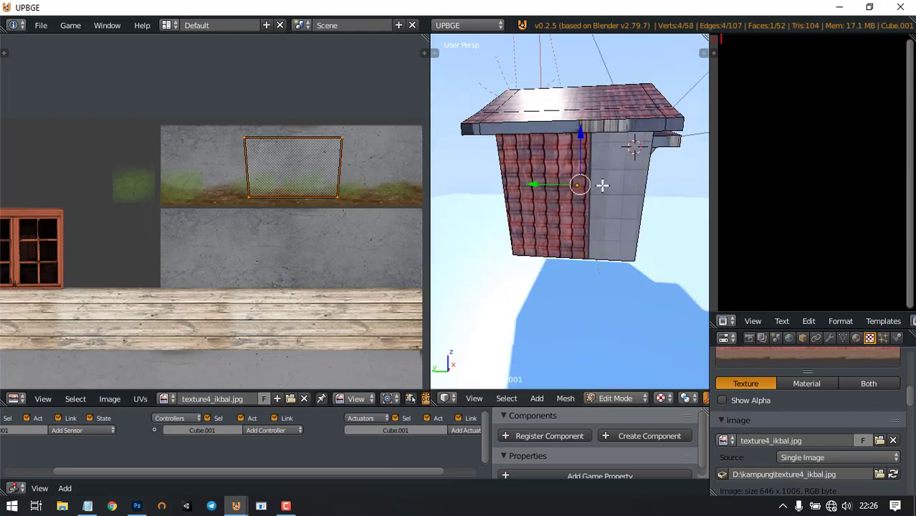
pyautogui.rightClick(558, 206)
pyautogui.scroll(-7, 291, 287)
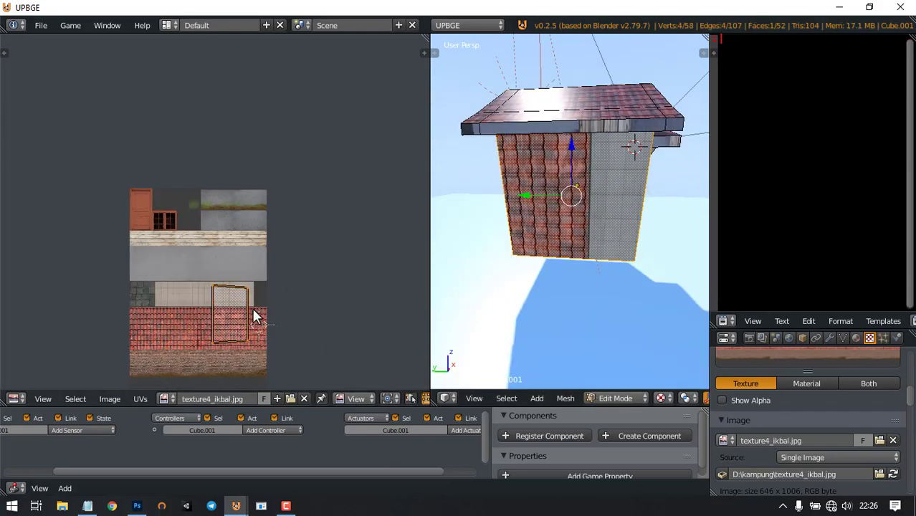
pyautogui.write('r90')
pyautogui.press('Return')
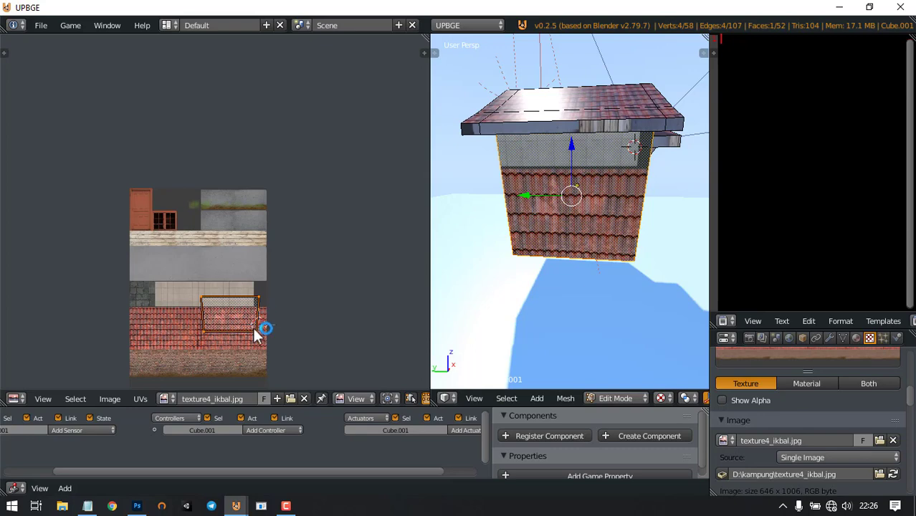
# Move the left side wall's UVs onto the mossy concrete strip and scale them down, with the wall's base on the moss
pyautogui.moveTo(259, 335); pyautogui.dragTo(261, 208, button='right')
pyautogui.scroll(8, 303, 167)
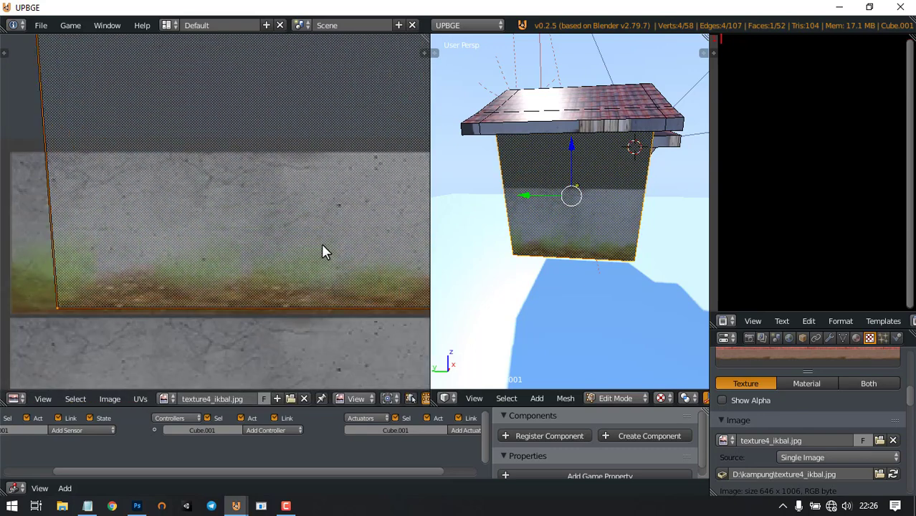
pyautogui.scroll(-4, 337, 256)
pyautogui.press('s')
pyautogui.click(289, 228)
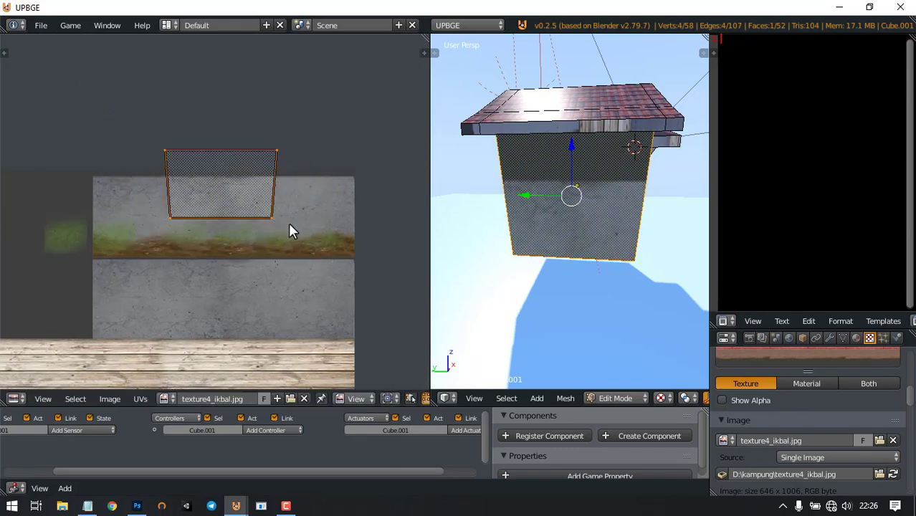
pyautogui.press('s')
pyautogui.click(303, 243)
pyautogui.press('Tab')
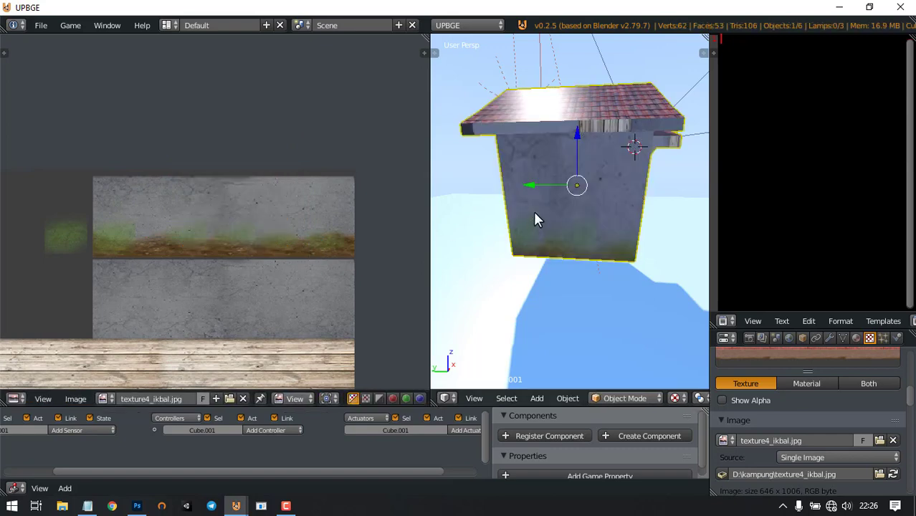
# Select both faces of the back gable wall and rotate their UVs by 180° so the gable points upward
pyautogui.moveTo(533, 211); pyautogui.dragTo(654, 226, button='middle')
pyautogui.press('Tab')
pyautogui.rightClick(575, 204)
pyautogui.keyDown('shift'); pyautogui.rightClick(534, 192); pyautogui.keyUp('shift')
pyautogui.scroll(-6, 265, 306)
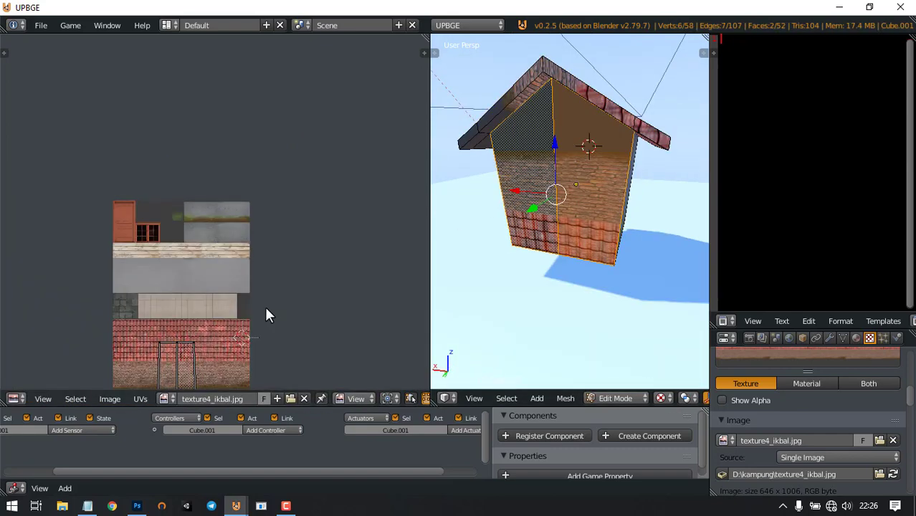
pyautogui.moveTo(232, 301); pyautogui.dragTo(247, 248, button='middle')
pyautogui.press('a')
pyautogui.press('a')
pyautogui.press('a')
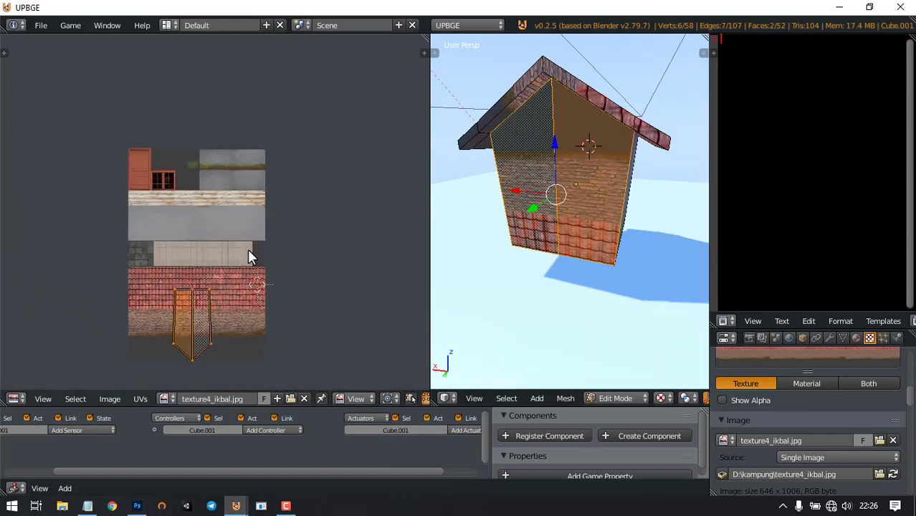
pyautogui.write('r180')
pyautogui.press('Return')
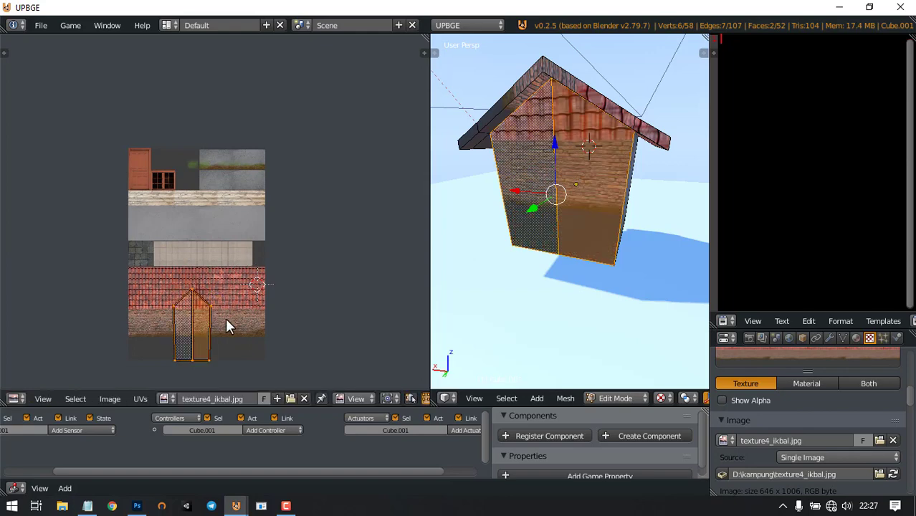
# Scale the back gable wall's UVs down and move them onto the mossy concrete strip
pyautogui.press('g')
pyautogui.click(273, 187)
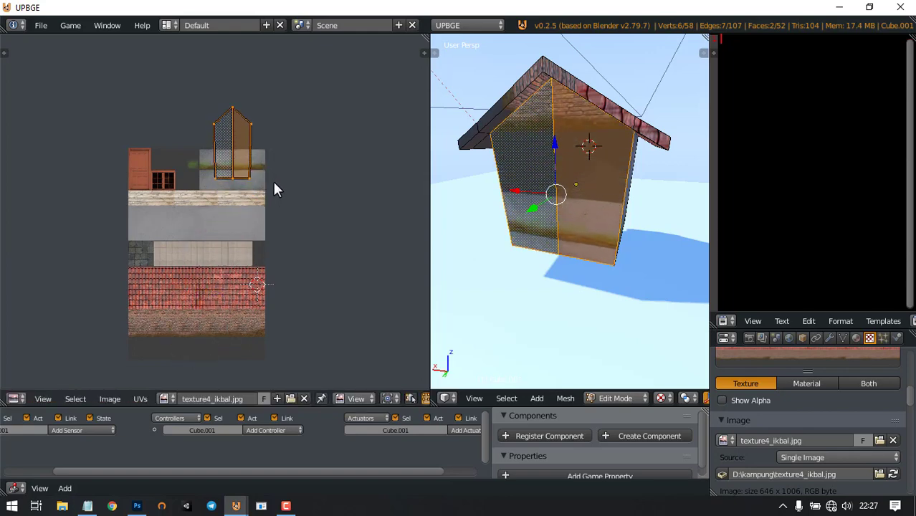
pyautogui.scroll(5, 276, 188)
pyautogui.press('s')
pyautogui.click(264, 167)
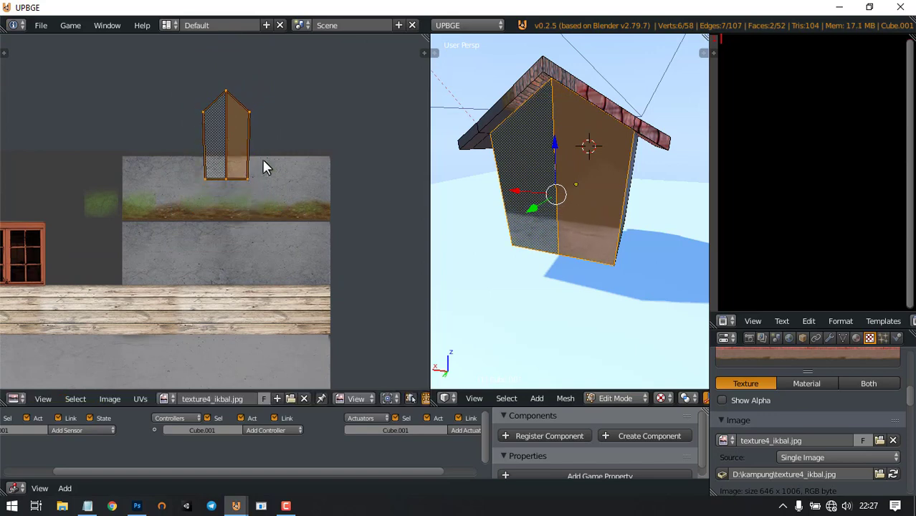
pyautogui.moveTo(269, 150); pyautogui.dragTo(277, 189, button='middle')
pyautogui.press('g')
pyautogui.click(293, 220)
# Widen the back wall's UVs along X, flatten them along Y, and fit them within the mossy concrete strip
pyautogui.press('s')
pyautogui.press('x')
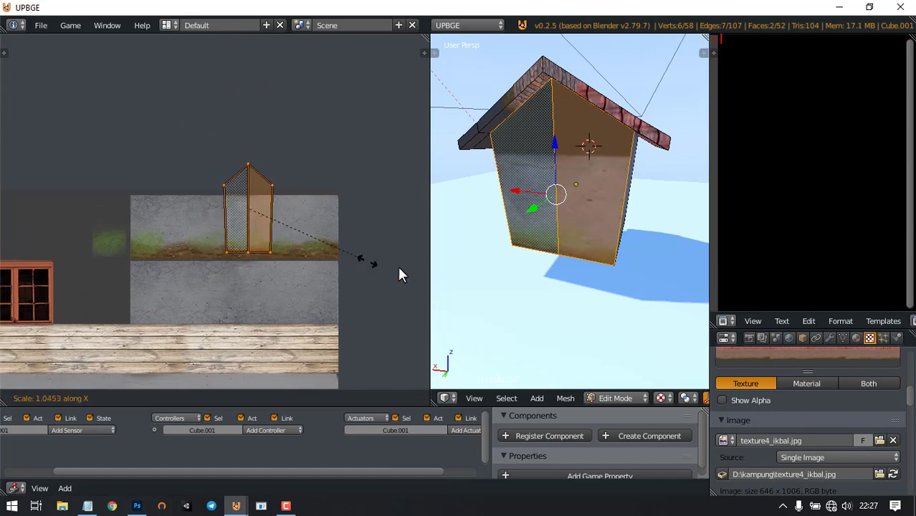
pyautogui.click(20, 265)
pyautogui.press('s')
pyautogui.press('y')
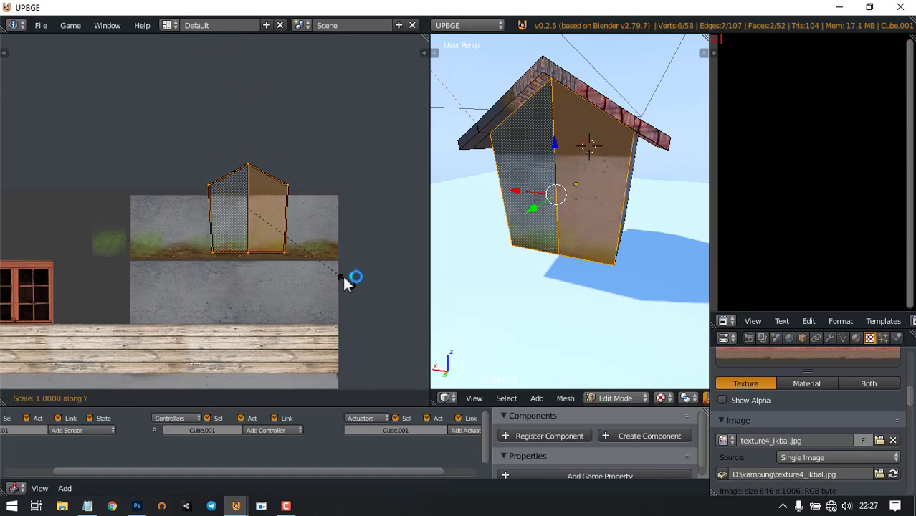
pyautogui.click(304, 250)
pyautogui.press('g')
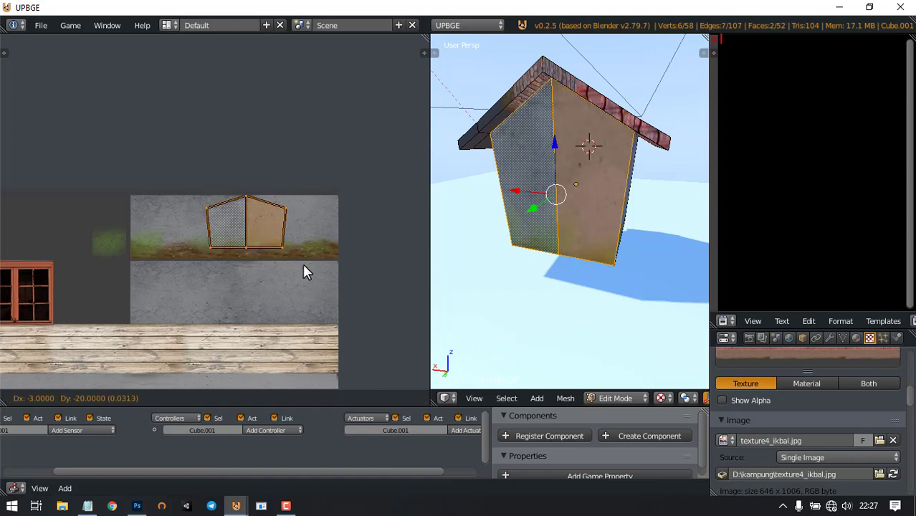
pyautogui.click(304, 264)
# Check the back wall's texture on the house and fine-tune its UV position on the mossy strip
pyautogui.moveTo(539, 230); pyautogui.dragTo(556, 251, button='middle')
pyautogui.press('Tab')
pyautogui.press('Tab')
pyautogui.scroll(4, 292, 252)
pyautogui.press('g')
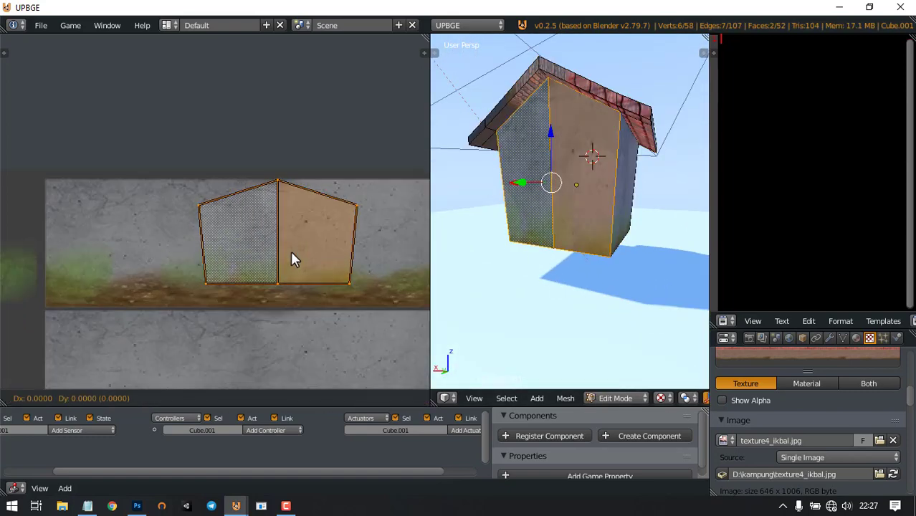
pyautogui.click(290, 256)
pyautogui.press('Tab')
# Select the left half of the door canopy's front fascia and rotate its UVs by about -78° to lie horizontally
pyautogui.moveTo(604, 184)
pyautogui.mouseDown(button='middle')
pyautogui.moveTo(578, 192)
pyautogui.moveTo(587, 204)
pyautogui.moveTo(552, 185)
pyautogui.moveTo(553, 175)
pyautogui.moveTo(600, 196)
pyautogui.mouseUp(button='middle')
pyautogui.press('Tab')
pyautogui.rightClick(541, 166)
pyautogui.keyDown('shift'); pyautogui.rightClick(580, 164); pyautogui.keyUp('shift')
pyautogui.scroll(-5, 340, 256)
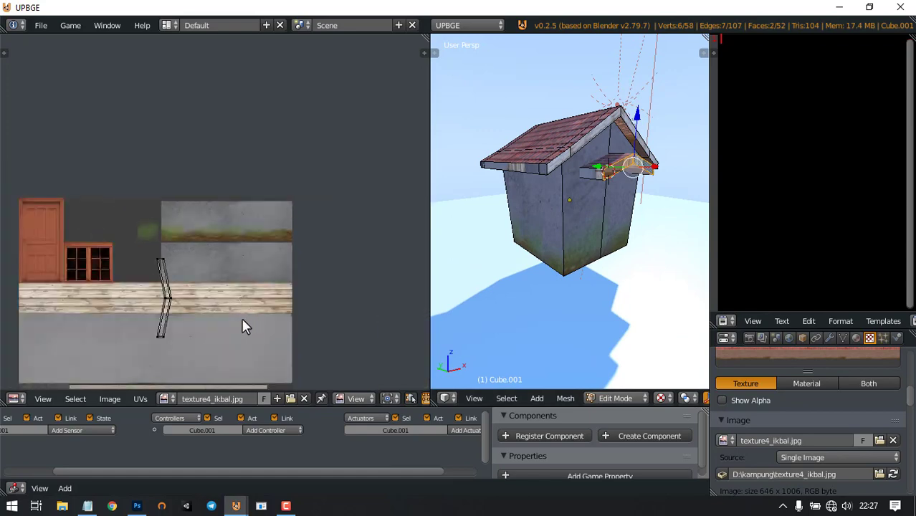
pyautogui.moveTo(242, 320); pyautogui.dragTo(257, 296, button='middle')
pyautogui.scroll(1, 191, 295)
pyautogui.scroll(2, 191, 295)
pyautogui.moveTo(192, 294); pyautogui.dragTo(240, 180, button='middle')
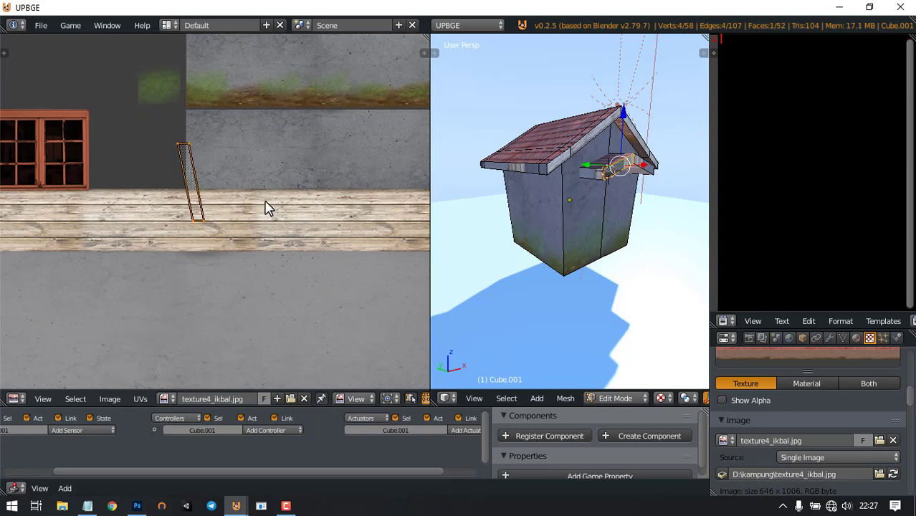
pyautogui.press('r')
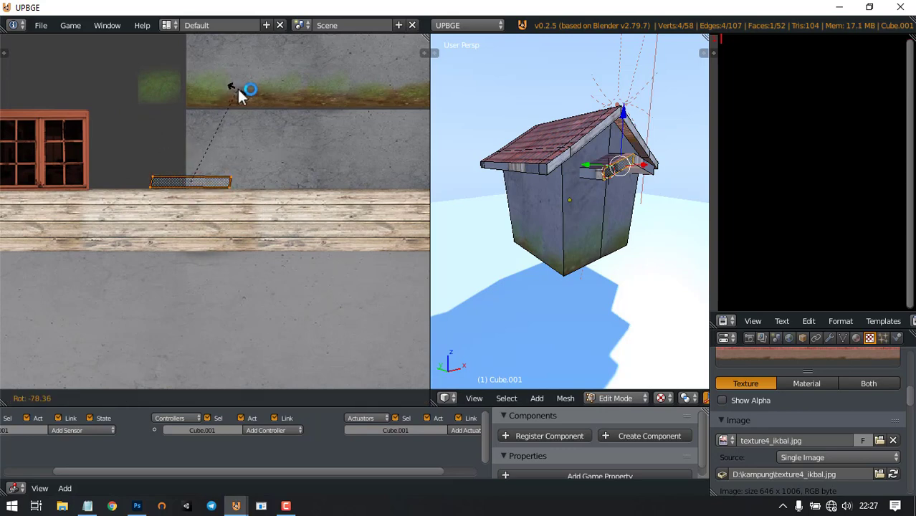
pyautogui.click(239, 85)
# Move the canopy's left front fascia UVs onto the wooden planks and scale them up to one plank's height
pyautogui.press('g')
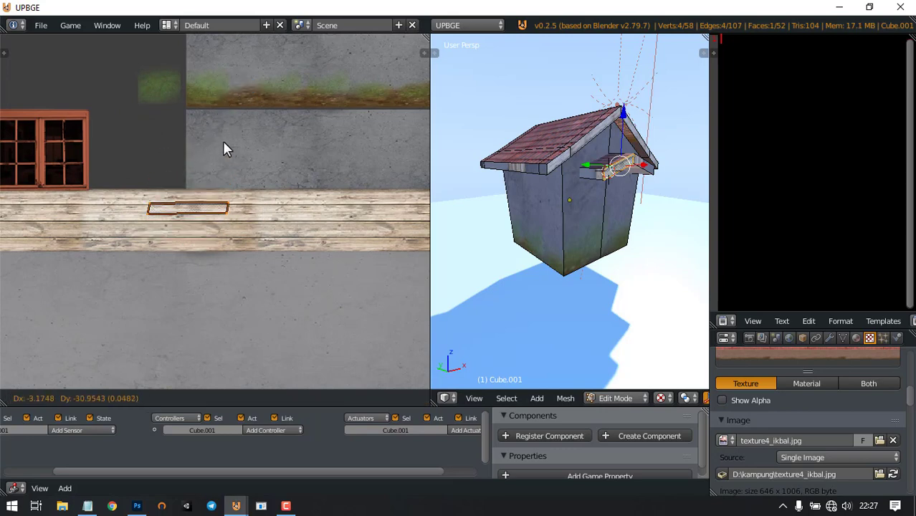
pyautogui.click(223, 144)
pyautogui.press('s')
pyautogui.click(315, 155)
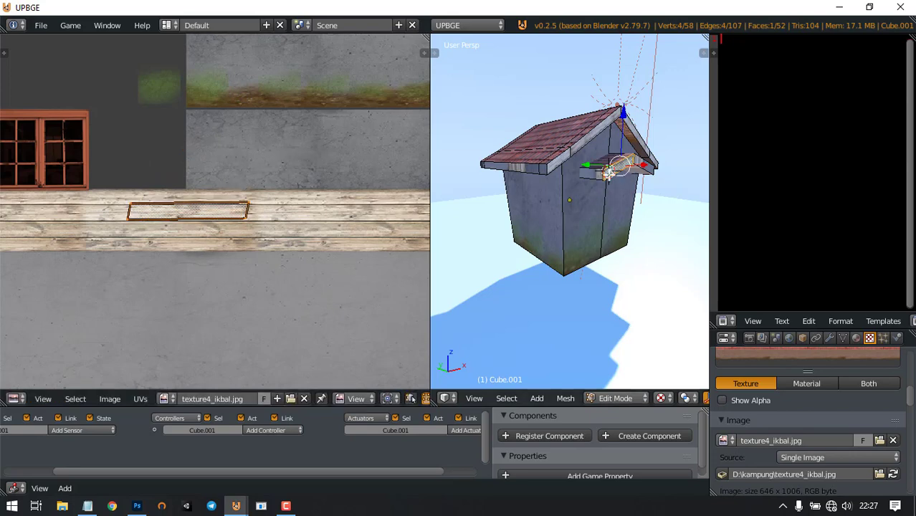
# Select the right half of the canopy's front fascia and rotate its UVs by about 79° to lie horizontally
pyautogui.moveTo(608, 172); pyautogui.dragTo(605, 173, button='middle')
pyautogui.rightClick(613, 167)
pyautogui.press('a')
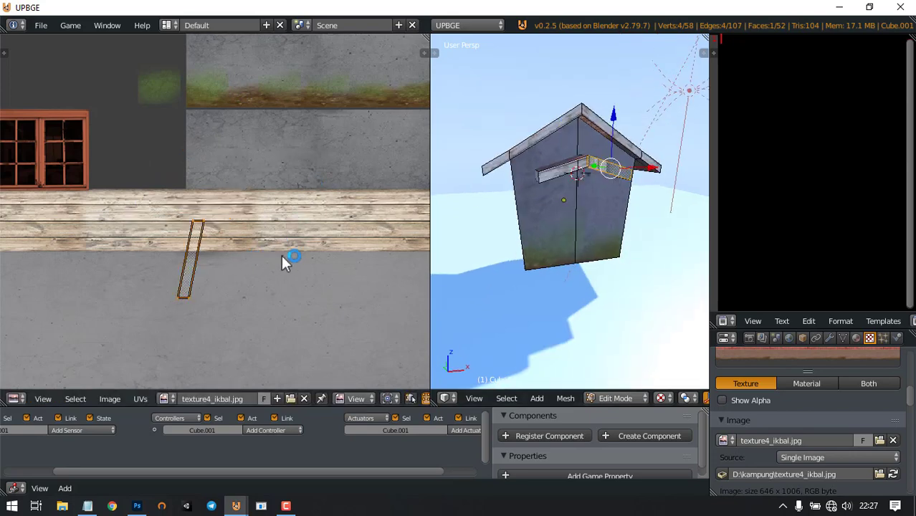
pyautogui.press('r')
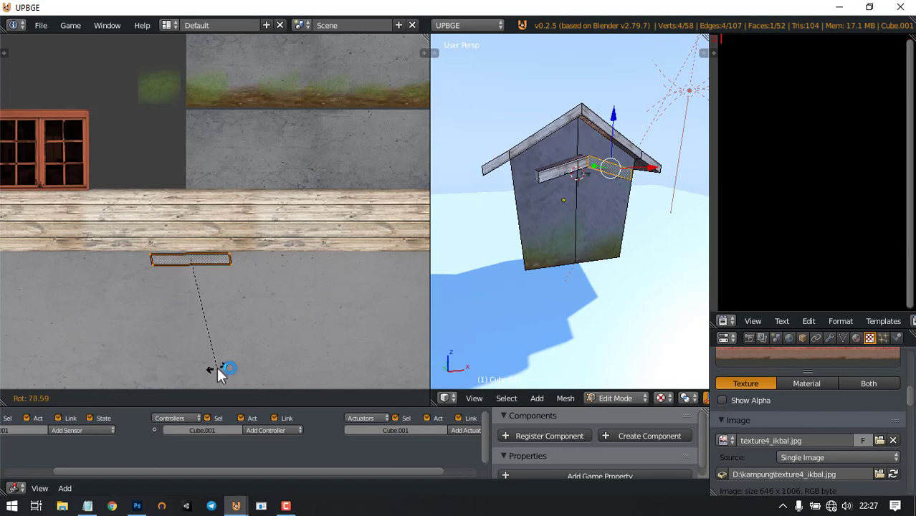
pyautogui.click(218, 369)
# Move the canopy's right front fascia UVs onto the wooden planks and enlarge them to fill one plank
pyautogui.press('g')
pyautogui.click(234, 320)
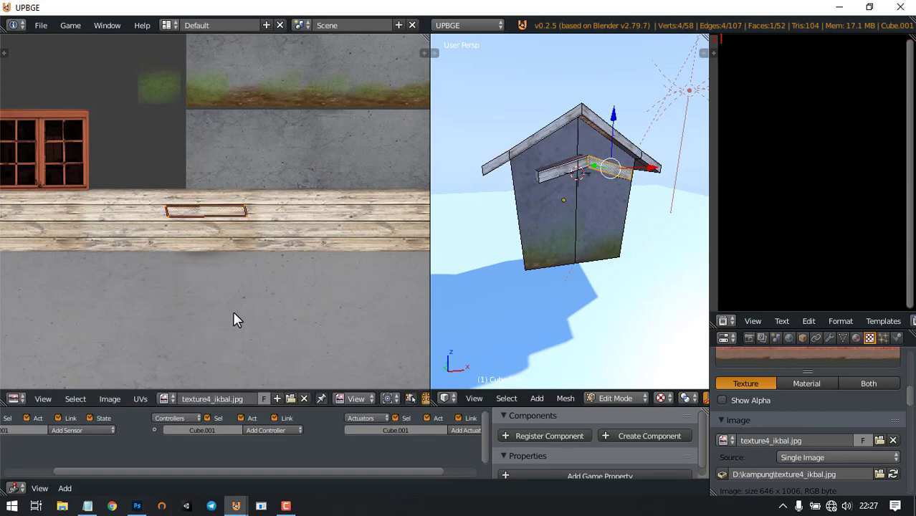
pyautogui.press('s')
pyautogui.click(315, 331)
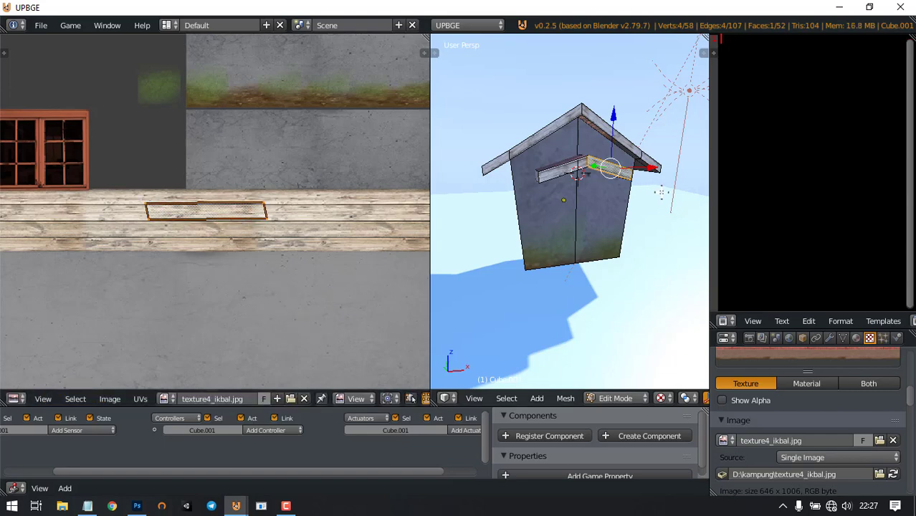
# Select the fascia face on the canopy's right end and rotate its UVs by about 90° to run horizontally
pyautogui.scroll(2, 658, 194)
pyautogui.moveTo(653, 194); pyautogui.dragTo(551, 217, button='middle')
pyautogui.rightClick(530, 177)
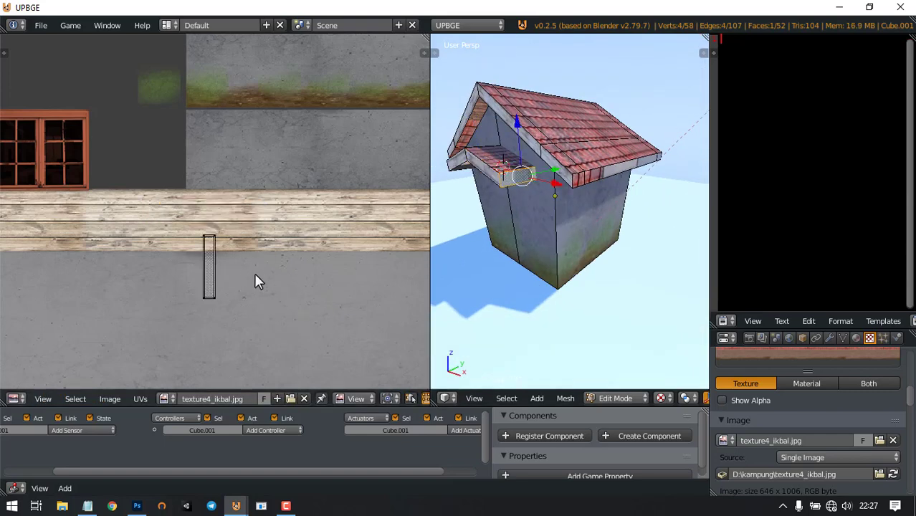
pyautogui.press('a')
pyautogui.press('a')
pyautogui.press('a')
pyautogui.press('Home')
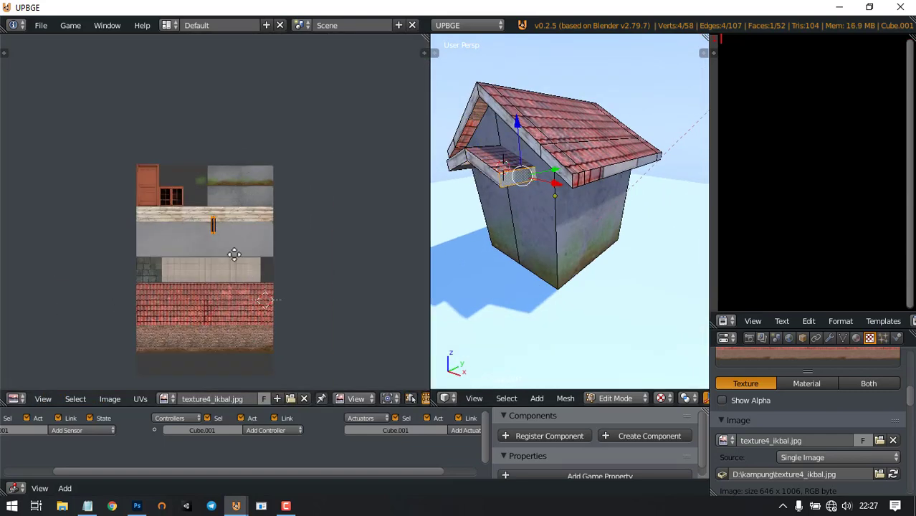
pyautogui.scroll(7, 190, 130)
pyautogui.moveTo(289, 139); pyautogui.dragTo(266, 235, button='middle')
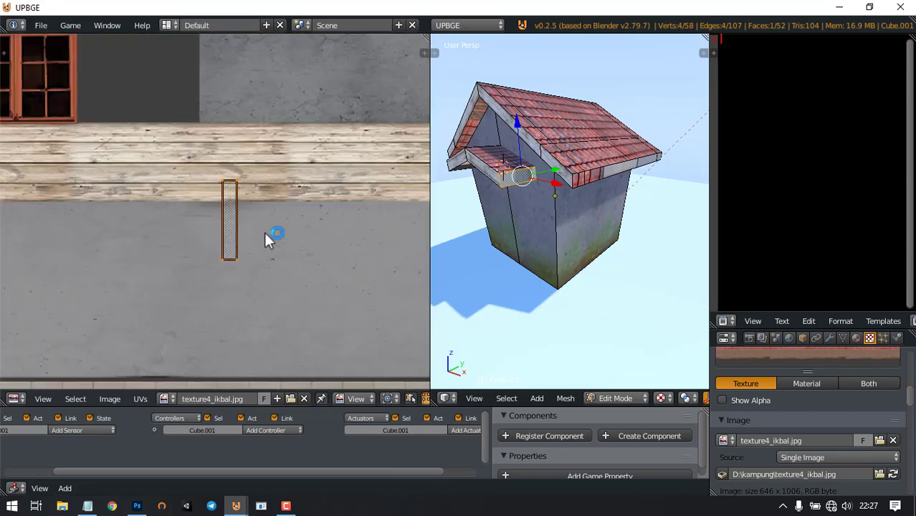
pyautogui.press('r')
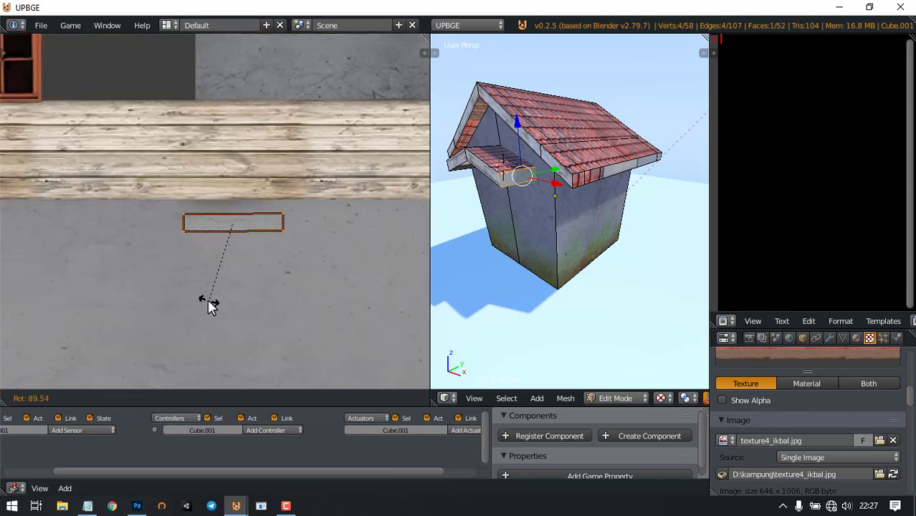
pyautogui.click(208, 302)
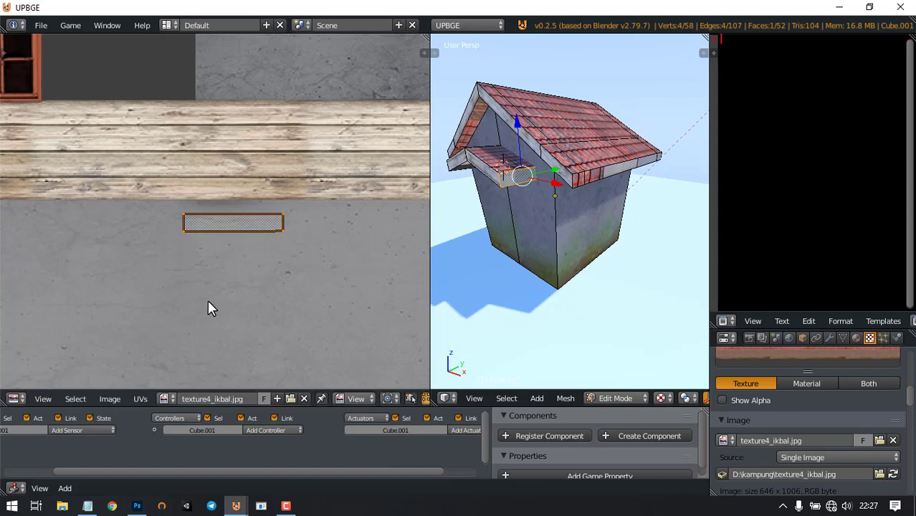
# Move the canopy's right end fascia UVs onto a wooden plank and scale them up
pyautogui.press('g')
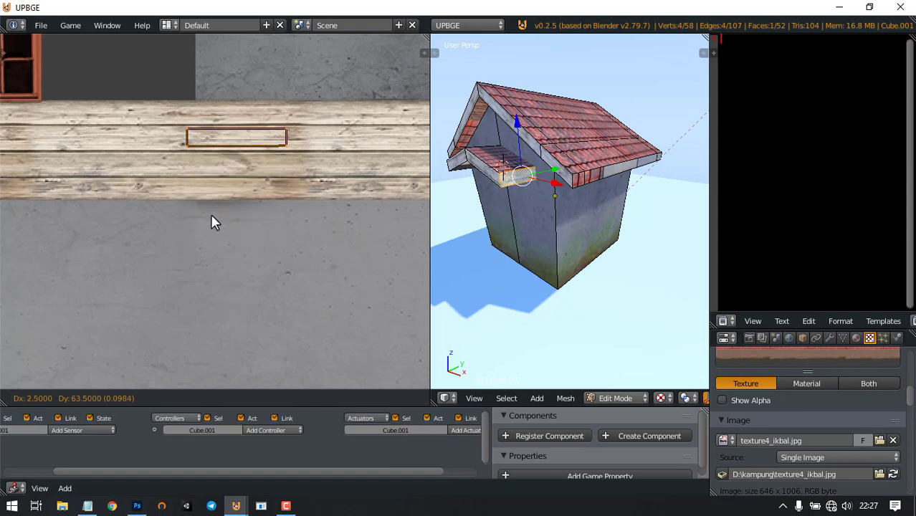
pyautogui.click(212, 220)
pyautogui.press('s')
pyautogui.click(325, 233)
# Select the fascia face on the canopy's left end and rotate its UVs by about 89°
pyautogui.moveTo(502, 207); pyautogui.dragTo(585, 198, button='middle')
pyautogui.rightClick(586, 196)
pyautogui.scroll(-4, 243, 228)
pyautogui.scroll(2, 242, 229)
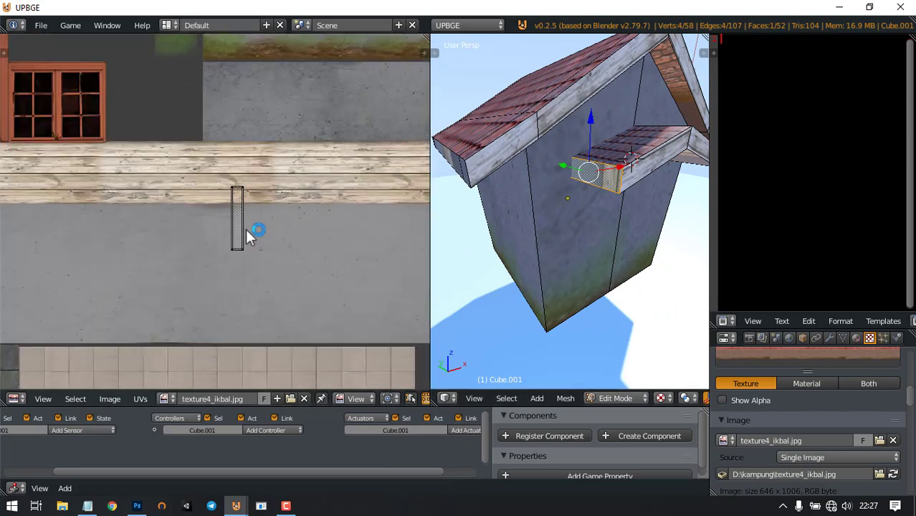
pyautogui.press('r')
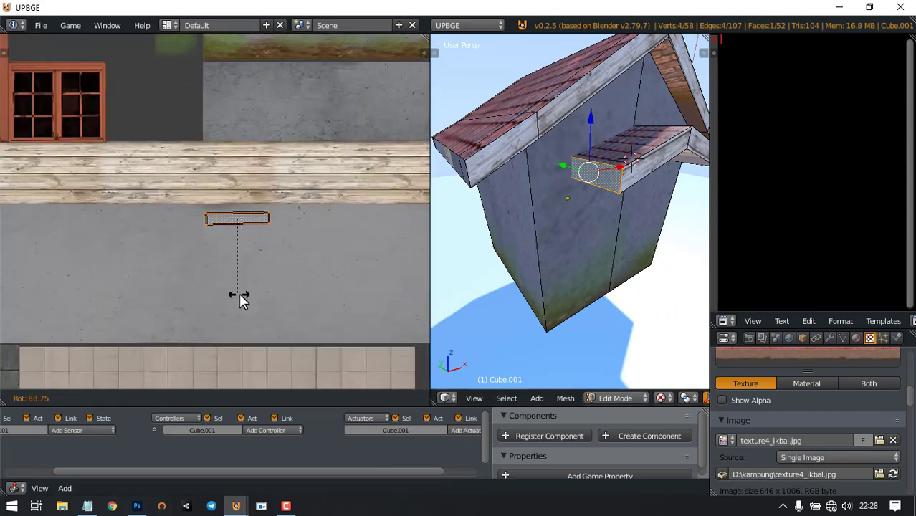
pyautogui.click(239, 294)
# Move the canopy's left end fascia UVs onto the wooden planks, straighten them by about -2° and scale them
pyautogui.press('g')
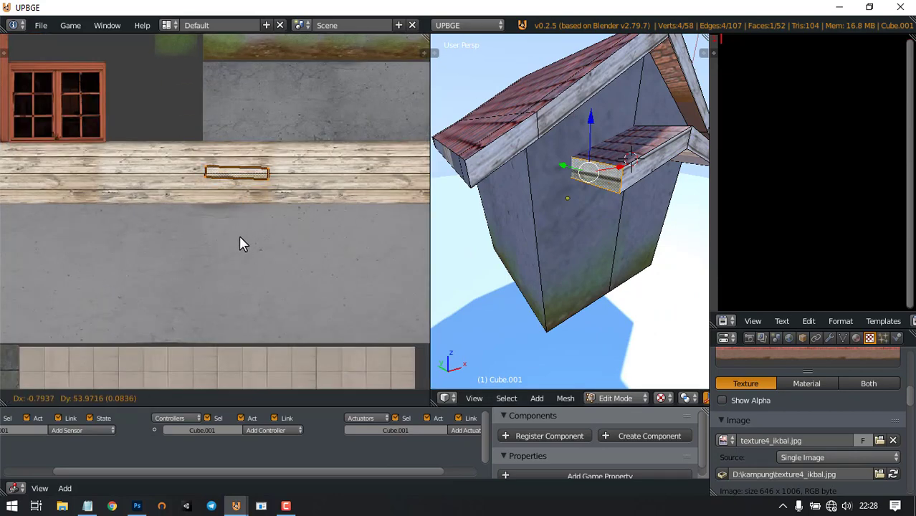
pyautogui.click(241, 231)
pyautogui.press('r')
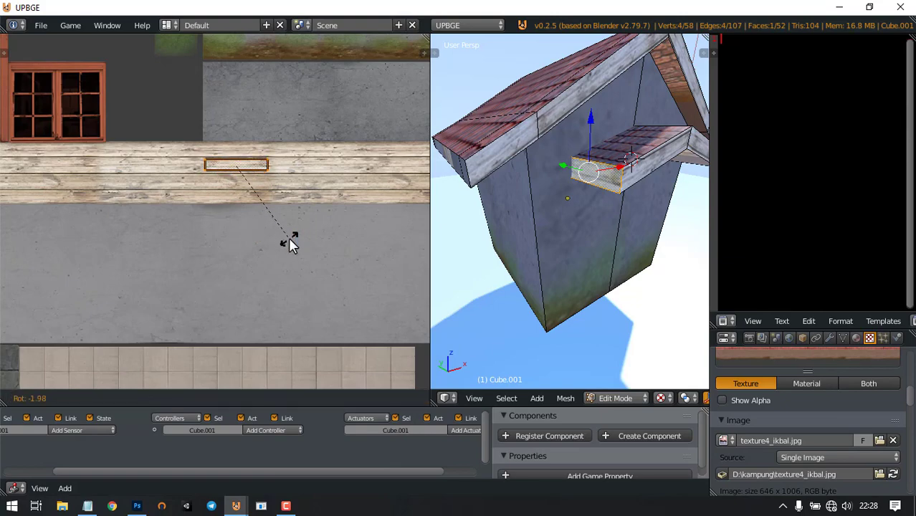
pyautogui.click(289, 239)
pyautogui.press('s')
pyautogui.click(324, 253)
pyautogui.press('Tab')
# Select the three fascia faces along the main roof's right eave and rotate their UVs by 90°
pyautogui.scroll(-4, 631, 202)
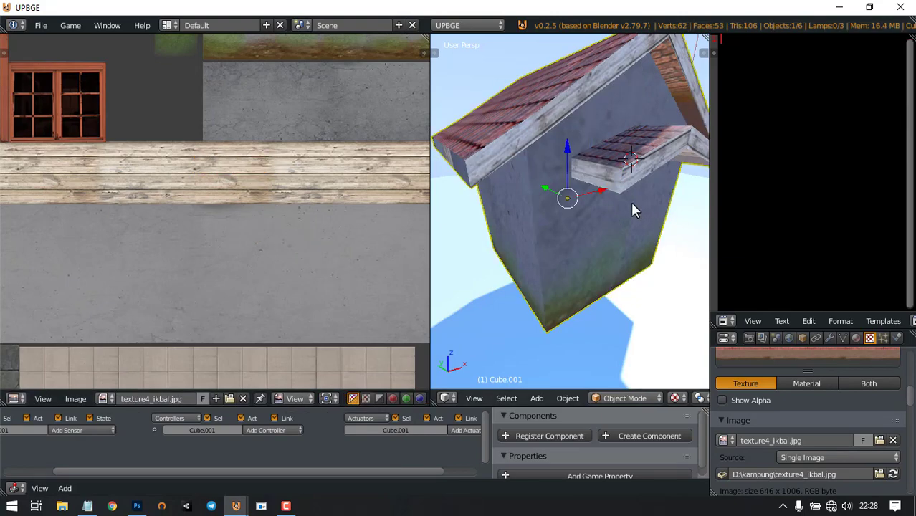
pyautogui.moveTo(634, 207); pyautogui.dragTo(534, 229, button='middle')
pyautogui.scroll(3, 582, 201)
pyautogui.scroll(-2, 559, 224)
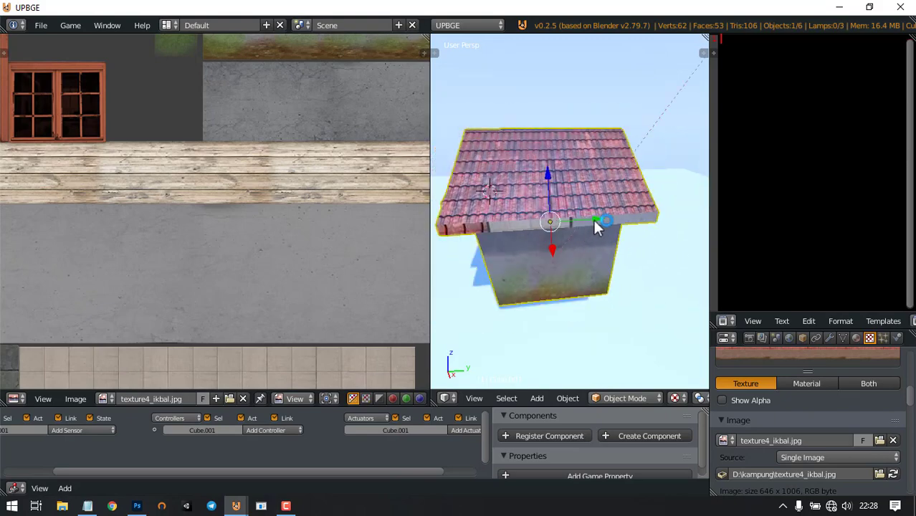
pyautogui.press('Tab')
pyautogui.rightClick(624, 220)
pyautogui.keyDown('shift'); pyautogui.rightClick(450, 231); pyautogui.keyUp('shift')
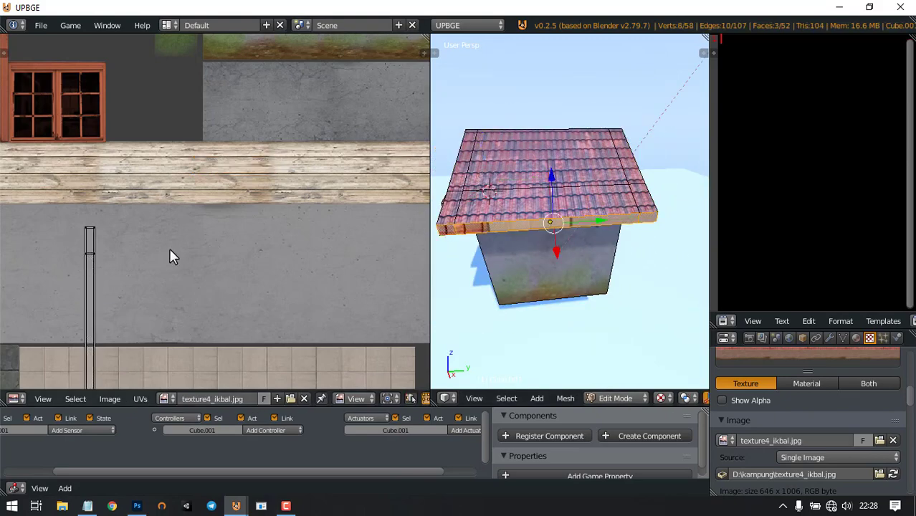
pyautogui.scroll(-4, 183, 258)
pyautogui.press('r')
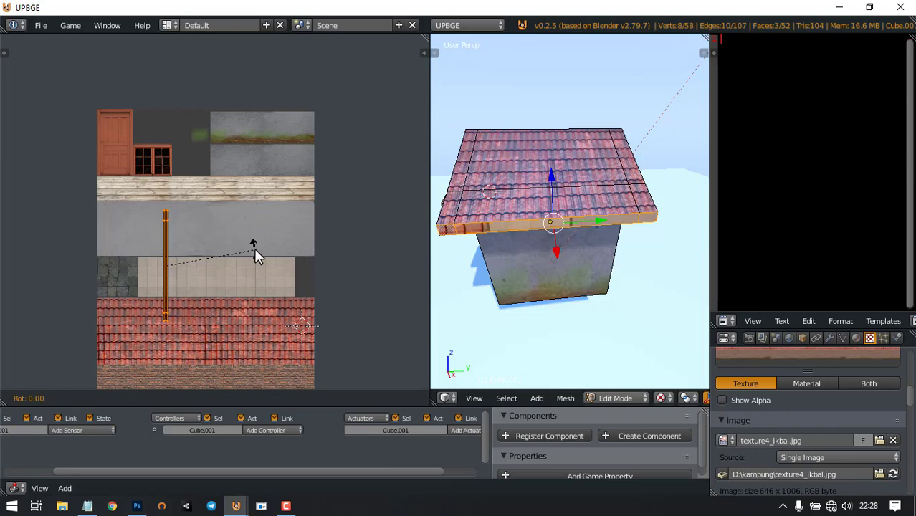
pyautogui.write('90')
pyautogui.press('Return')
# Move the right eave fascia's UVs onto the wooden planks and scale them up to one plank's height
pyautogui.press('g')
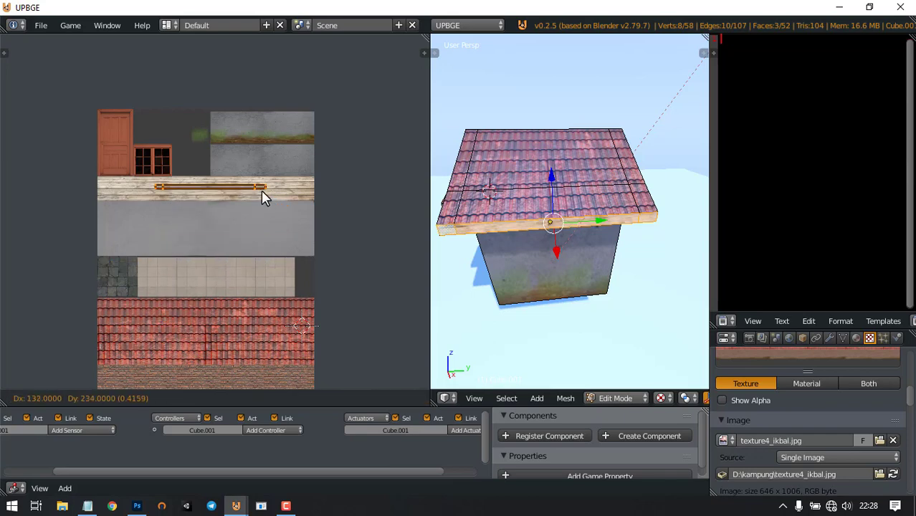
pyautogui.click(250, 194)
pyautogui.scroll(5, 284, 225)
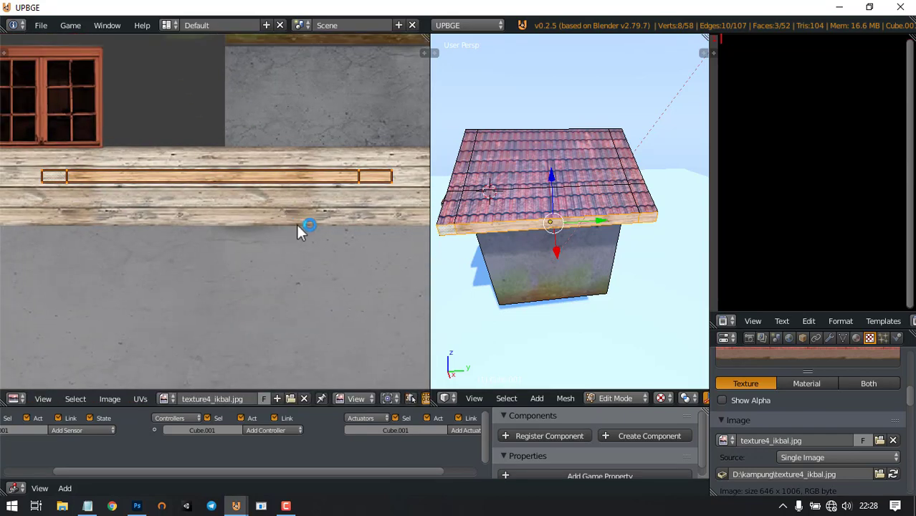
pyautogui.press('s')
pyautogui.click(364, 242)
pyautogui.press('Tab')
# Select the three fascia faces along the main roof's left eave and rotate their UVs by 90°
pyautogui.moveTo(631, 227); pyautogui.dragTo(548, 227, button='middle')
pyautogui.press('Tab')
pyautogui.rightClick(559, 235)
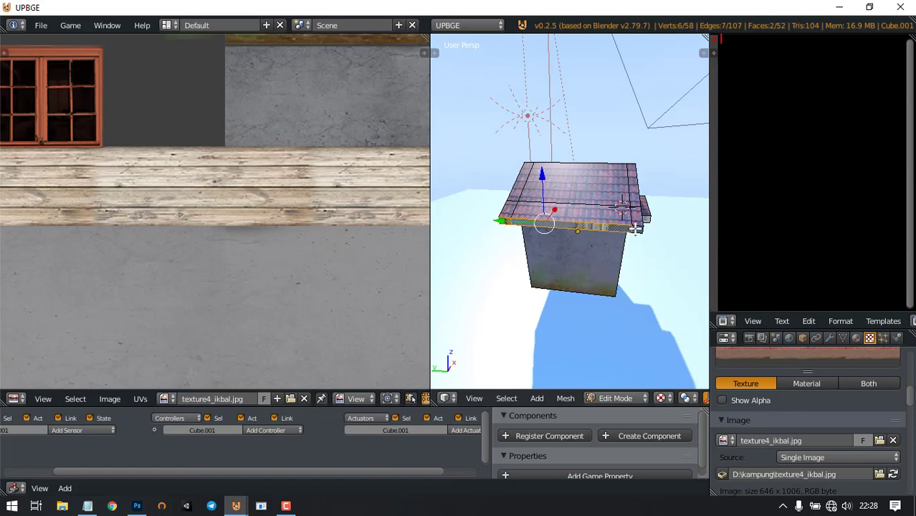
pyautogui.keyDown('shift'); pyautogui.rightClick(636, 228); pyautogui.keyUp('shift')
pyautogui.scroll(-5, 259, 196)
pyautogui.scroll(3, 341, 233)
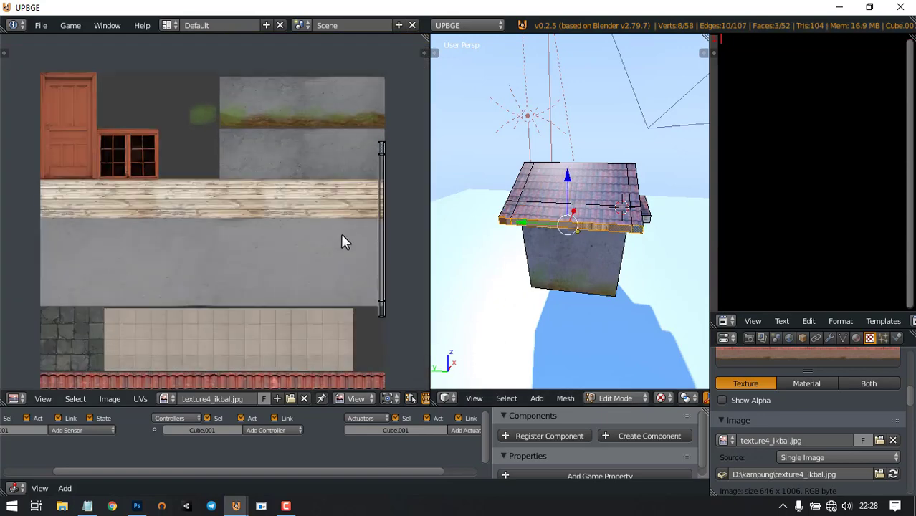
pyautogui.scroll(-5, 341, 233)
pyautogui.write('r')
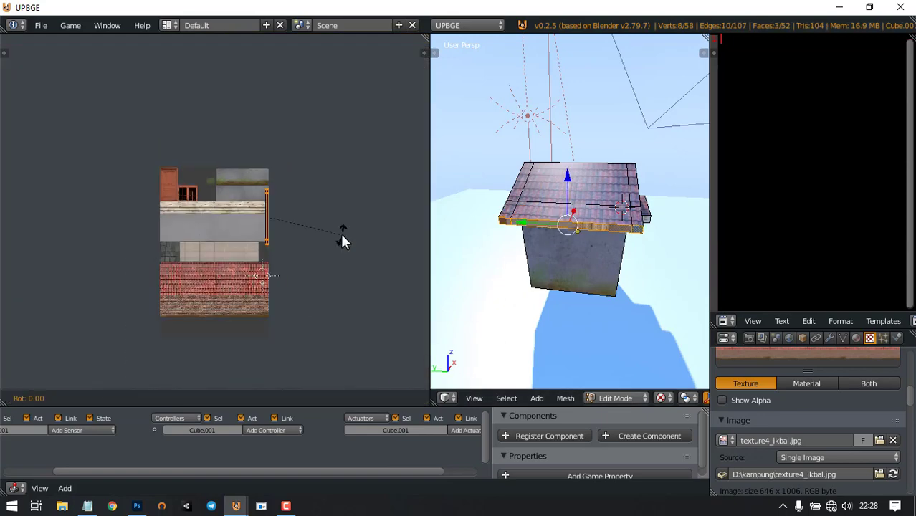
pyautogui.write('90')
pyautogui.press('Return')
# Move the left eave fascia's UVs onto the wooden planks and scale them up to one plank's height
pyautogui.scroll(4, 316, 227)
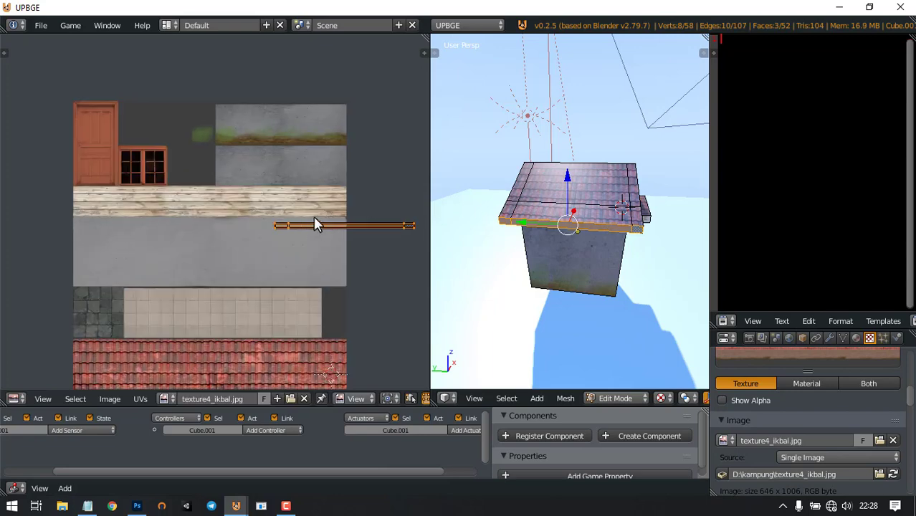
pyautogui.press('g')
pyautogui.click(204, 199)
pyautogui.scroll(4, 205, 200)
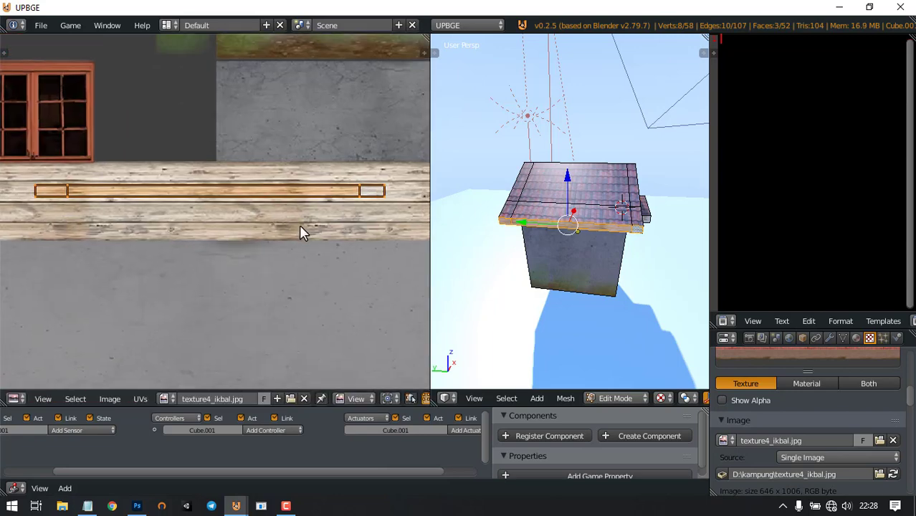
pyautogui.press('s')
pyautogui.click(432, 237)
# Select the two fascia faces on the right slope of the main roof's rear gable for UV mapping
pyautogui.moveTo(432, 237); pyautogui.dragTo(626, 223, button='middle')
pyautogui.rightClick(619, 180)
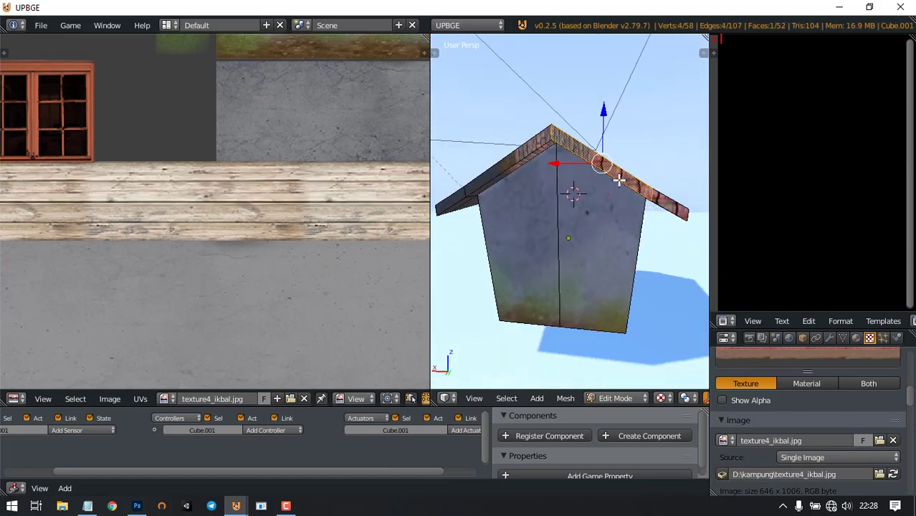
pyautogui.scroll(-7, 285, 271)
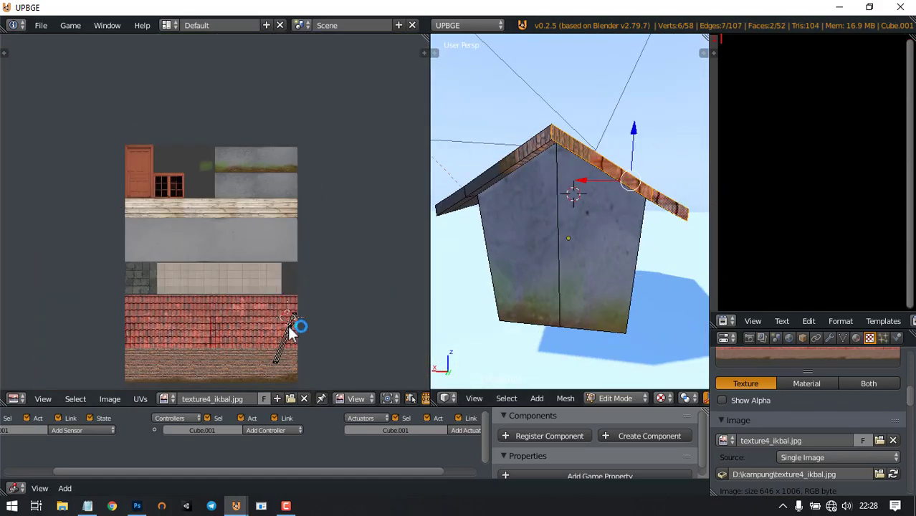
pyautogui.scroll(1, 289, 323)
# Place the 3D cursor on the front wall beneath the door canopy
pyautogui.moveTo(531, 225); pyautogui.dragTo(660, 208, button='middle')
pyautogui.press('Tab')
pyautogui.press('Tab')
pyautogui.scroll(3, 587, 264)
pyautogui.click(564, 277)
pyautogui.scroll(-4, 565, 277)
pyautogui.hotkey('shift', 'a')
pyautogui.click(571, 262)
pyautogui.write('r90')
pyautogui.press('Return')
pyautogui.moveTo(610, 227)
pyautogui.mouseDown(button='middle')
pyautogui.moveTo(665, 201)
pyautogui.moveTo(609, 228)
pyautogui.moveTo(618, 231)
pyautogui.moveTo(537, 239)
pyautogui.moveTo(632, 209)
pyautogui.moveTo(621, 215)
pyautogui.mouseUp(button='middle')
pyautogui.press('r')
pyautogui.press('Return')
pyautogui.press('x')
pyautogui.click(665, 199)
# Add an upright plane in front of the wall beneath the canopy and narrow it along X to a door's width
pyautogui.hotkey('shift', 'a')
pyautogui.click(605, 230)
pyautogui.press('r')
pyautogui.press('x')
pyautogui.press('Return')
pyautogui.press('g')
pyautogui.click(534, 240)
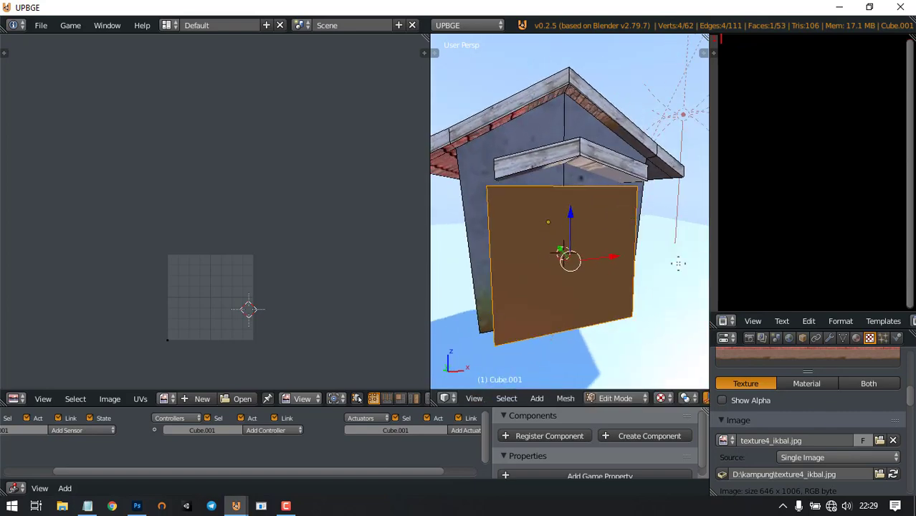
pyautogui.press('s')
pyautogui.press('x')
pyautogui.click(589, 264)
# Unwrap the door plane with Smart UV Project and assign the texture4_ikbal.jpg image to it
pyautogui.press('u')
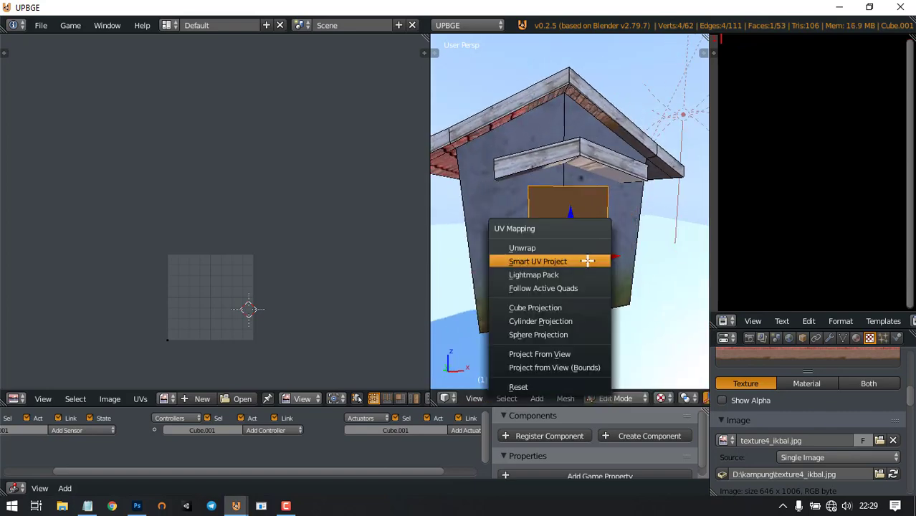
pyautogui.click(587, 260)
pyautogui.click(582, 363)
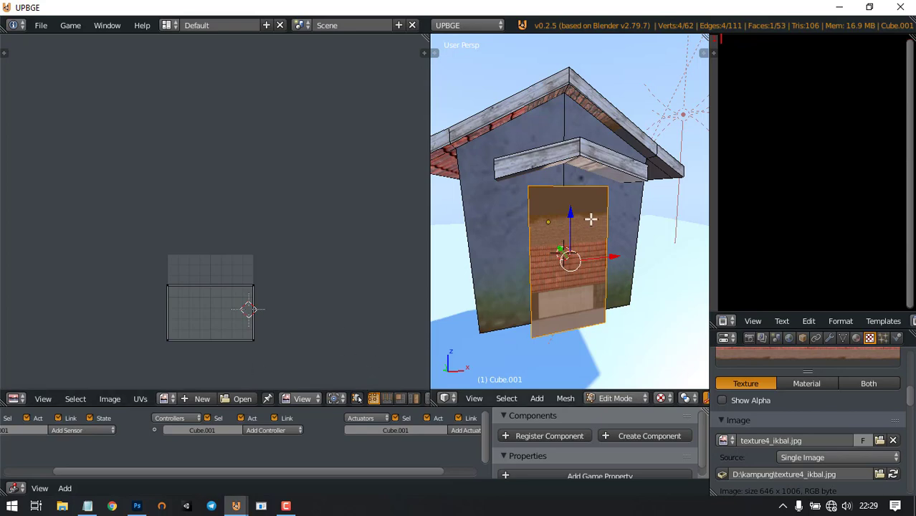
pyautogui.click(171, 400)
pyautogui.click(236, 265)
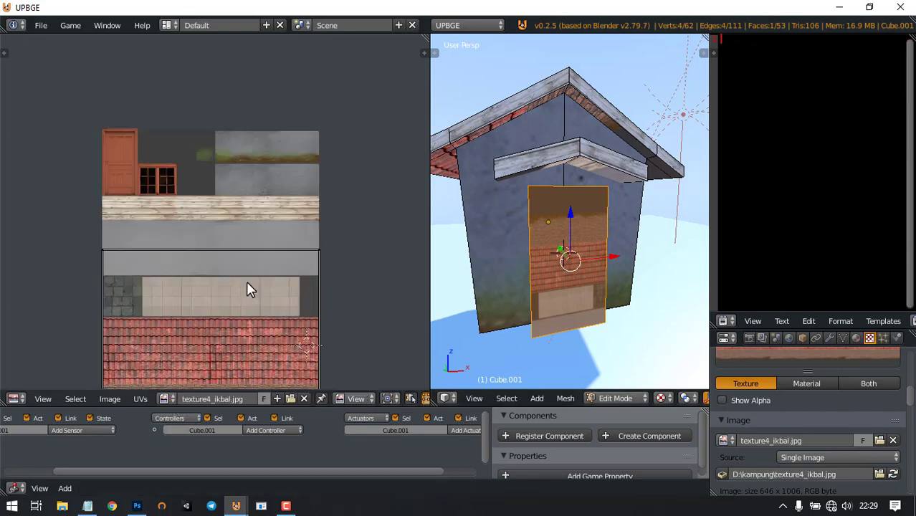
# Move the door plane's UVs over the atlas's door image and scale them down to fit inside its frame
pyautogui.scroll(-5, 244, 280)
pyautogui.press('a')
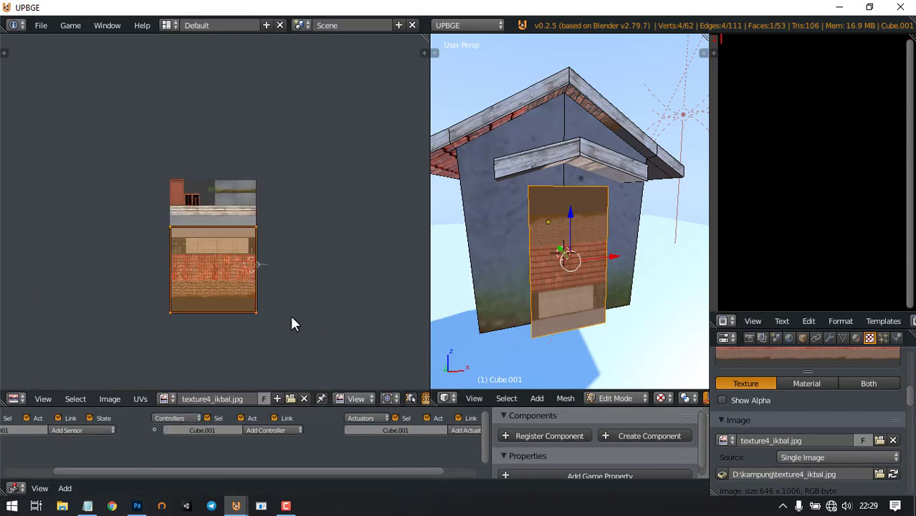
pyautogui.press('g')
pyautogui.click(254, 241)
pyautogui.scroll(4, 234, 213)
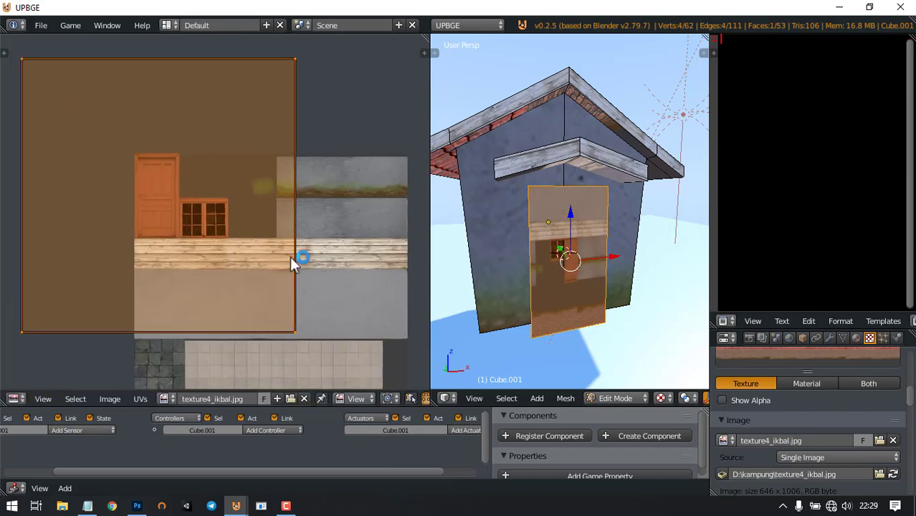
pyautogui.press('s')
pyautogui.click(194, 209)
pyautogui.scroll(5, 193, 209)
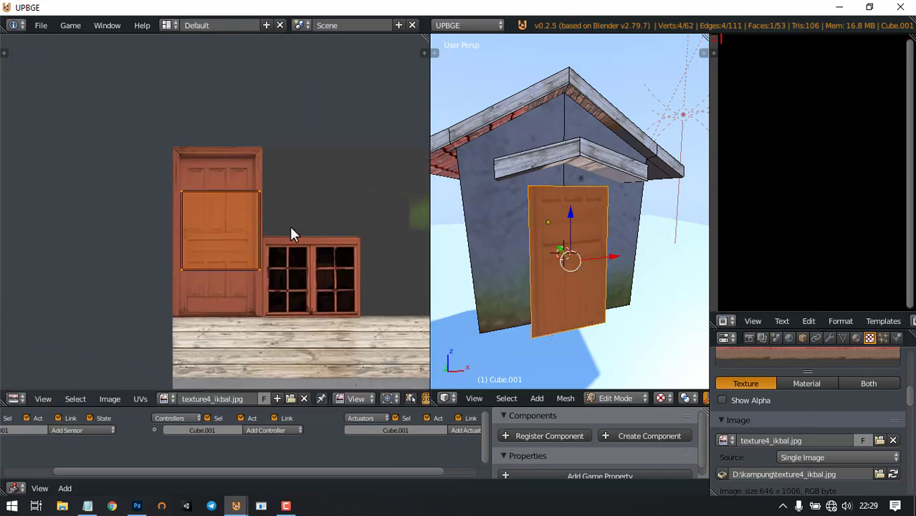
# Center the door plane's UVs on the door image and adjust their width to span the whole frame
pyautogui.press('g')
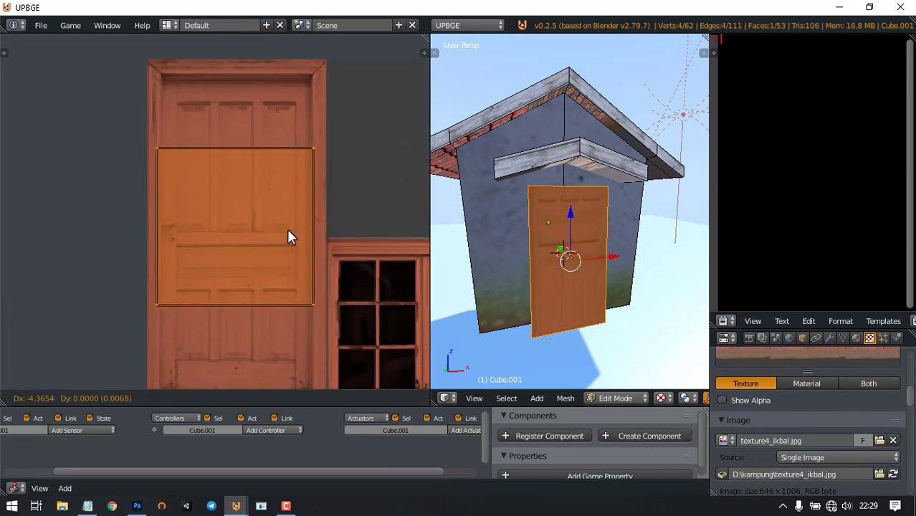
pyautogui.click(287, 232)
pyautogui.press('s')
pyautogui.click(318, 262)
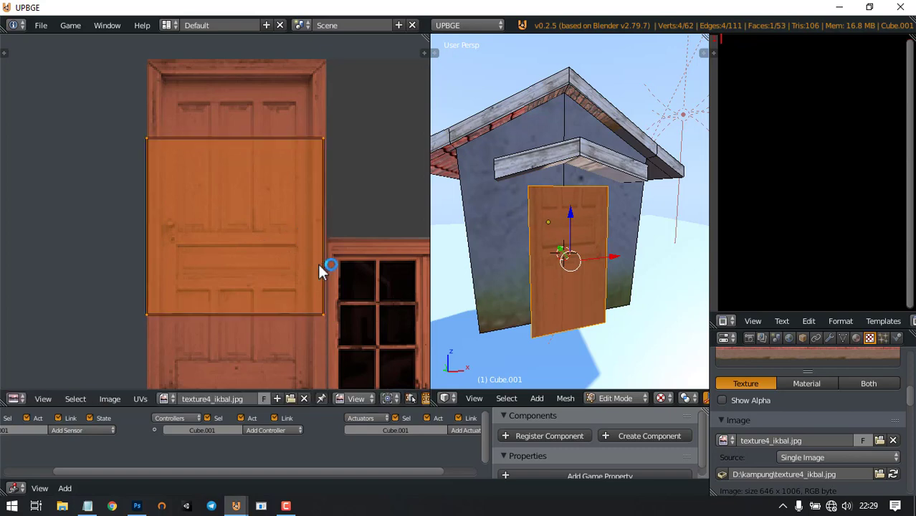
pyautogui.press('s')
pyautogui.click(318, 262)
pyautogui.scroll(-2, 318, 262)
pyautogui.press('s')
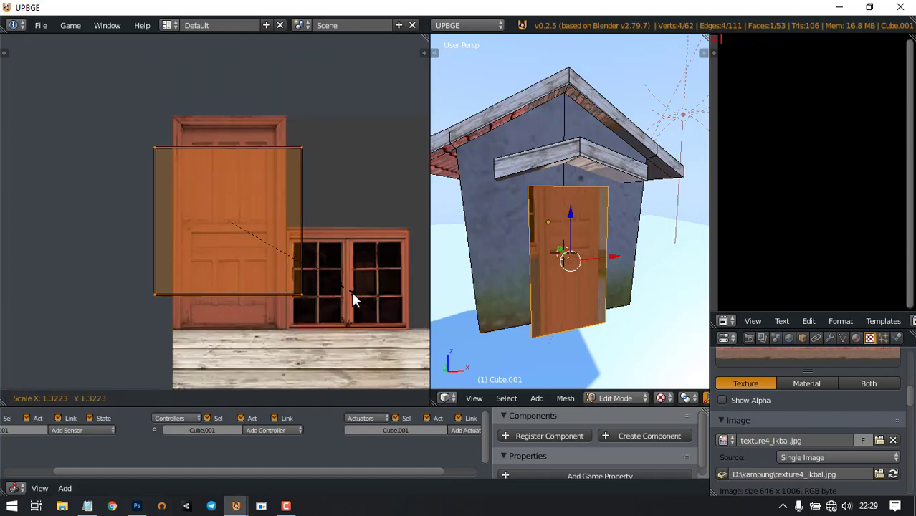
pyautogui.rightClick(347, 276)
pyautogui.press('s')
pyautogui.press('x')
pyautogui.click(359, 293)
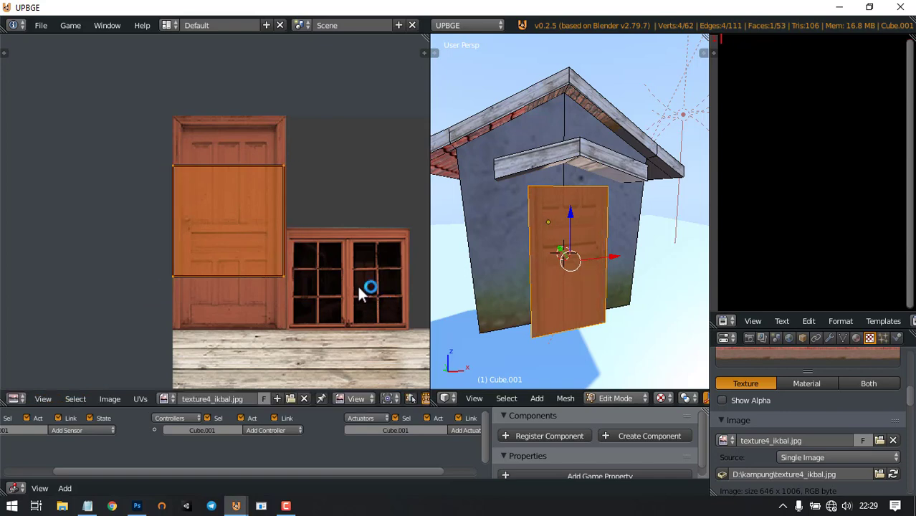
# Stretch the door plane's UVs along Y to cover the door image's full height
pyautogui.press('s')
pyautogui.rightClick(358, 287)
pyautogui.press('s')
pyautogui.press('y')
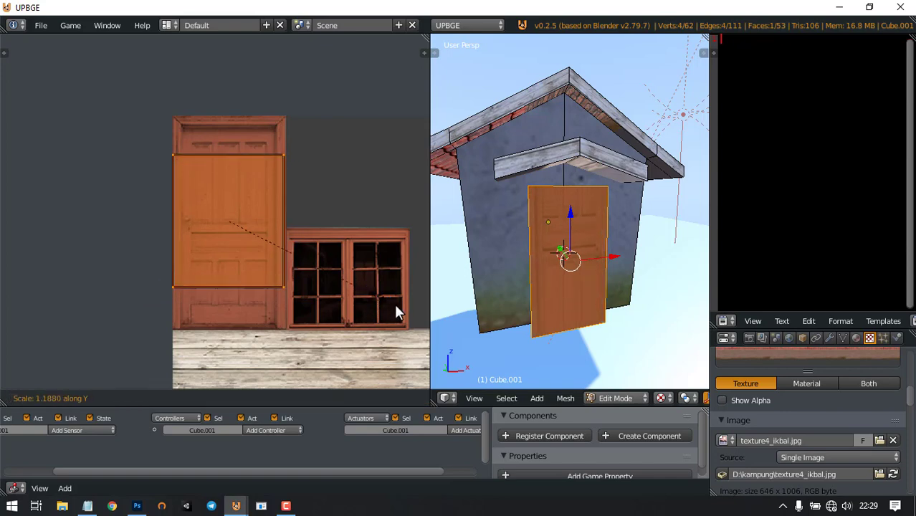
pyautogui.click(57, 321)
pyautogui.press('Tab')
pyautogui.press('Tab')
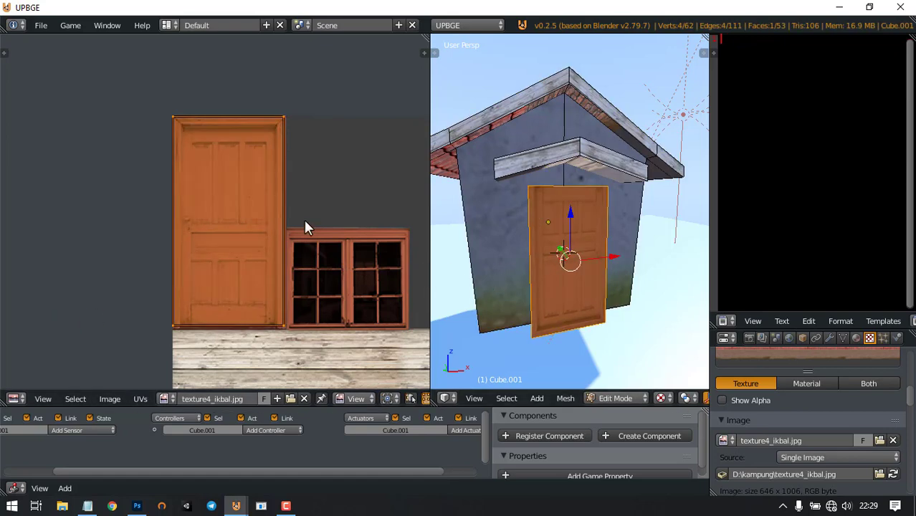
# Rotate the door plane's UVs by 180°
pyautogui.write('r')
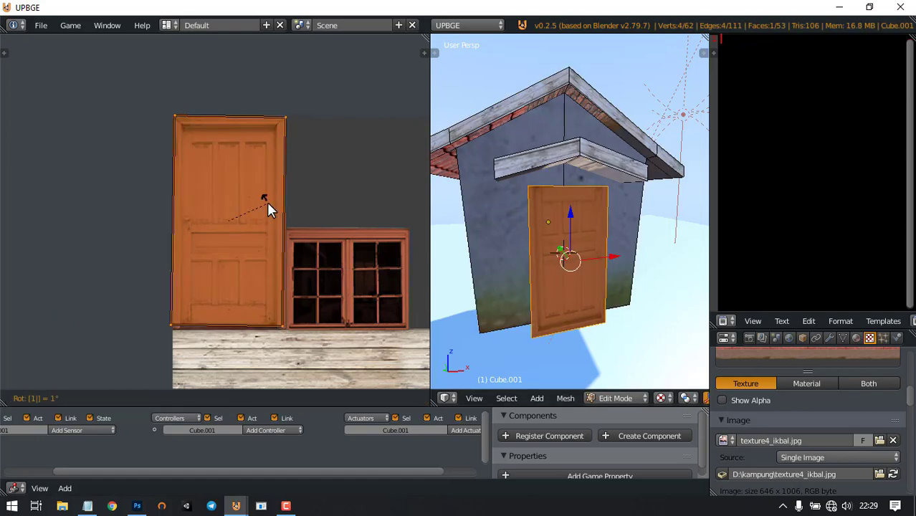
pyautogui.write('180')
pyautogui.press('Return')
# Move the door plane back along Y toward the front wall
pyautogui.moveTo(574, 248); pyautogui.dragTo(629, 265, button='middle')
pyautogui.press('Tab')
pyautogui.scroll(4, 624, 230)
pyautogui.press('Tab')
pyautogui.scroll(-3, 626, 228)
pyautogui.moveTo(579, 240); pyautogui.dragTo(563, 223)
pyautogui.press('r')
pyautogui.press('y')
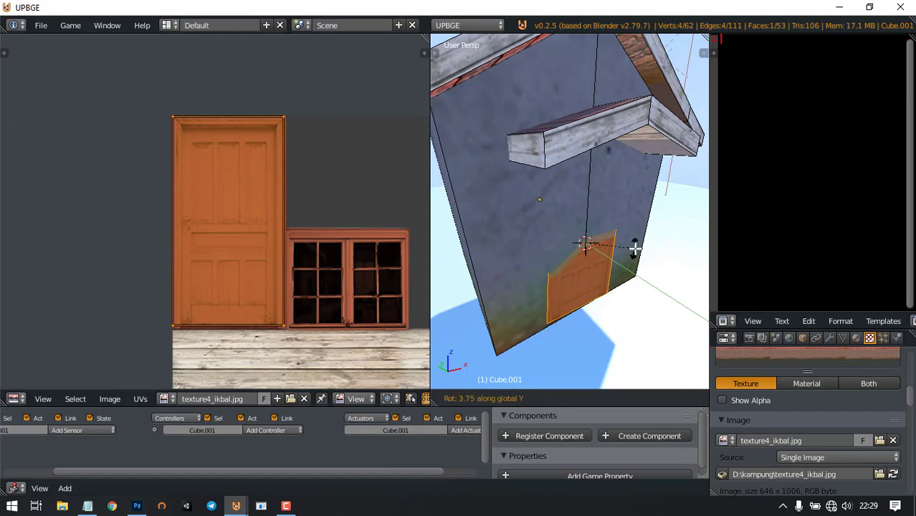
pyautogui.press('Escape')
pyautogui.press('r')
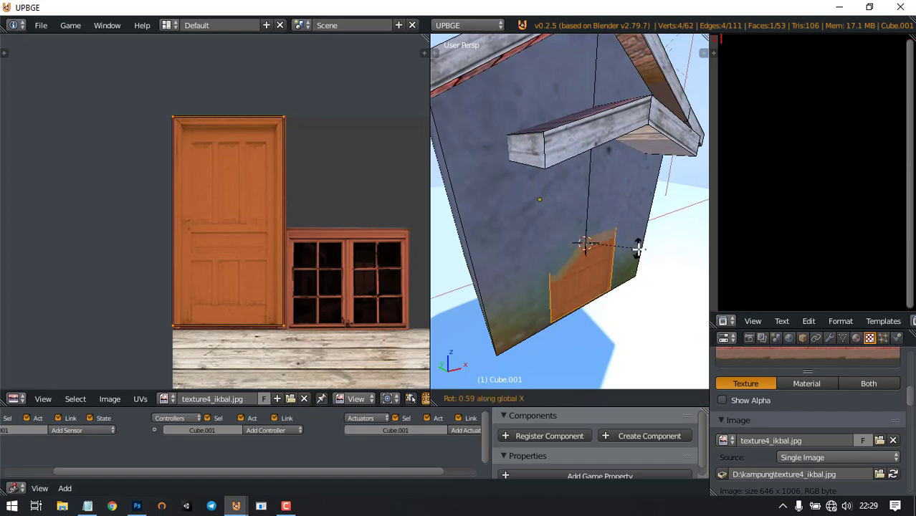
pyautogui.press('Escape')
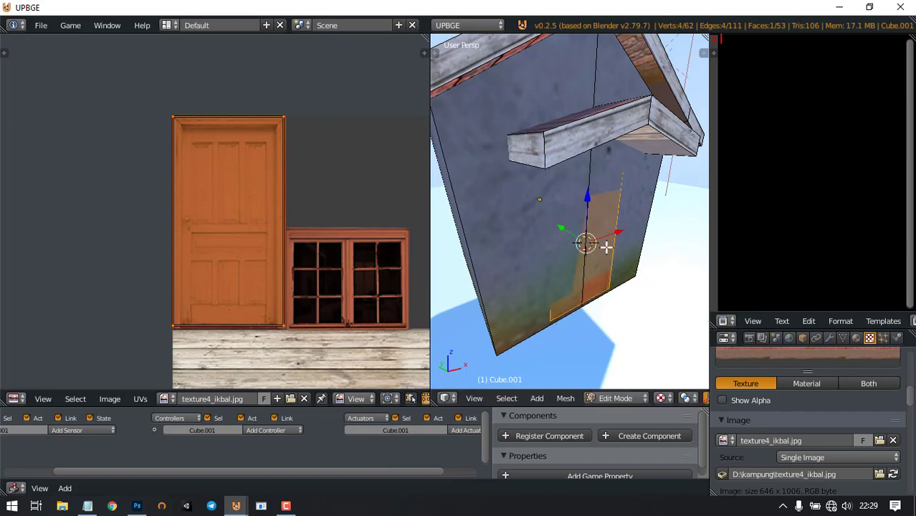
# Move the door plane about -0.015 along Y, just in front of the wall, and tilt it about 0.85° around X
pyautogui.press('g')
pyautogui.press('y')
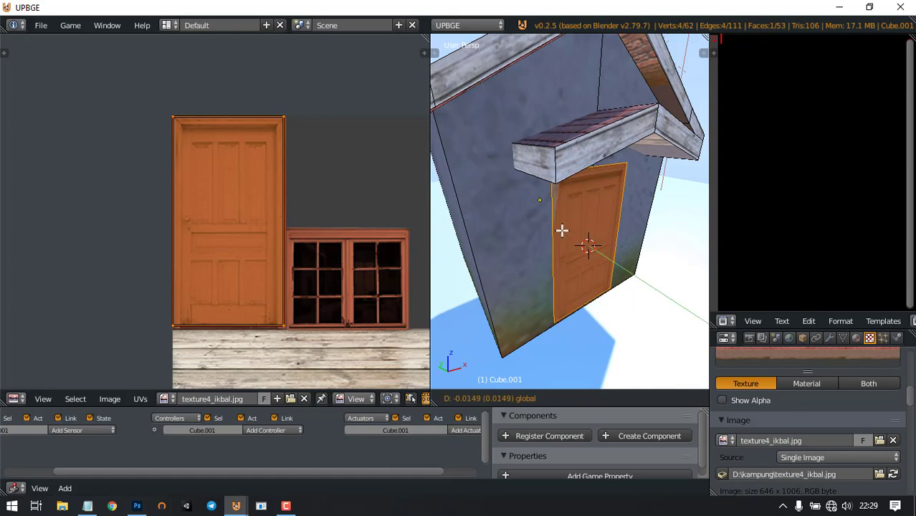
pyautogui.click(562, 230)
pyautogui.moveTo(677, 260); pyautogui.dragTo(670, 253, button='middle')
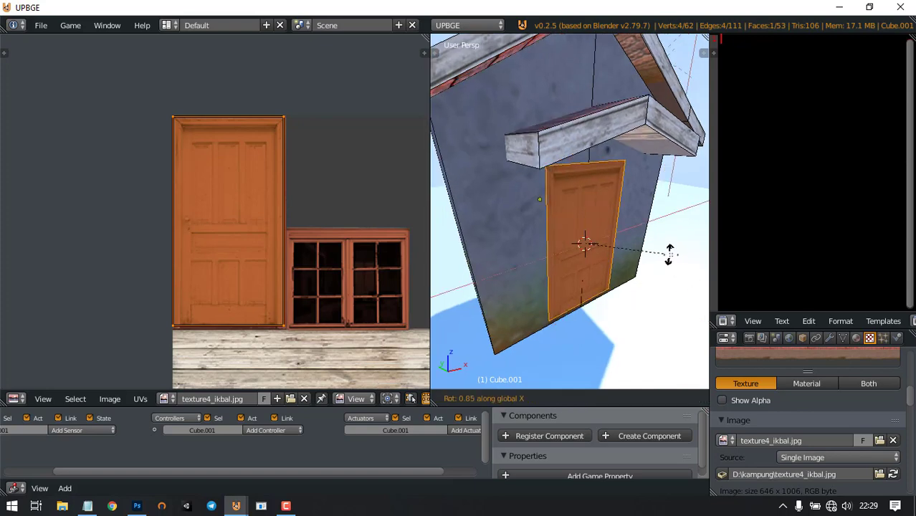
pyautogui.click(671, 254)
# Return to Object Mode and examine how the door sits on the front wall from several angles and distances
pyautogui.moveTo(671, 254); pyautogui.dragTo(483, 242, button='middle')
pyautogui.press('Tab')
pyautogui.scroll(-3, 605, 223)
pyautogui.scroll(4, 574, 241)
pyautogui.moveTo(585, 238)
pyautogui.mouseDown(button='middle')
pyautogui.moveTo(619, 242)
pyautogui.moveTo(605, 208)
pyautogui.moveTo(610, 165)
pyautogui.moveTo(572, 225)
pyautogui.mouseUp(button='middle')
pyautogui.scroll(-3, 620, 242)
pyautogui.scroll(-6, 572, 225)
pyautogui.moveTo(501, 221); pyautogui.dragTo(547, 224, button='middle')
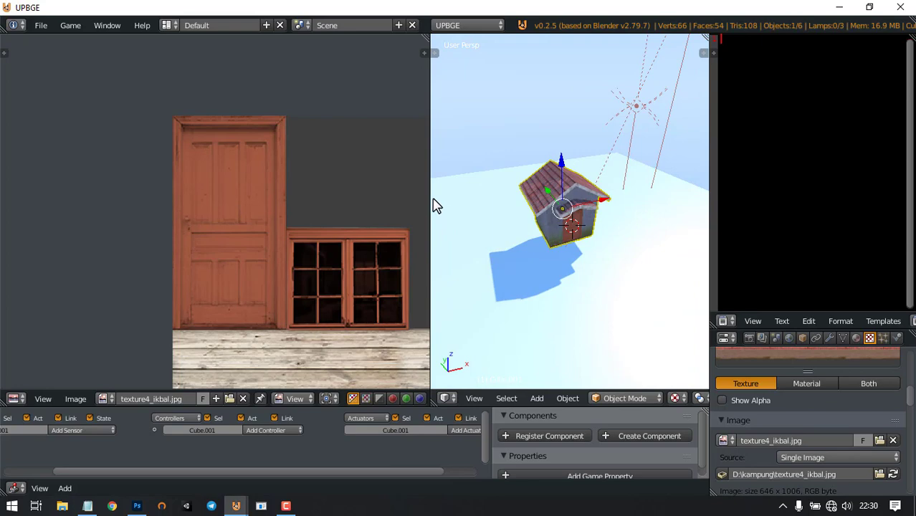
# Widen the 3D viewport and examine the whole textured house from the front and side
pyautogui.moveTo(430, 198); pyautogui.dragTo(187, 198)
pyautogui.moveTo(379, 204); pyautogui.dragTo(551, 253, button='middle')
pyautogui.scroll(3, 494, 208)
pyautogui.scroll(1, 495, 203)
pyautogui.scroll(-5, 551, 253)
pyautogui.scroll(5, 522, 252)
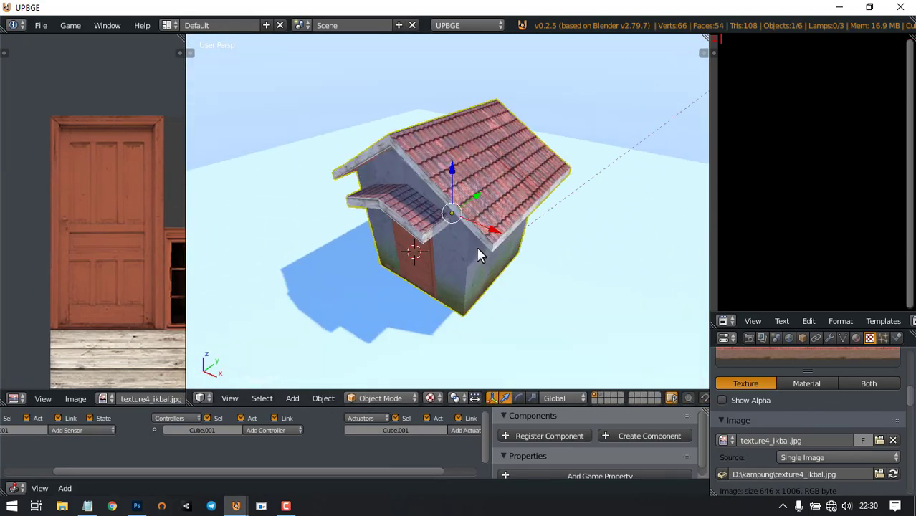
pyautogui.moveTo(476, 246); pyautogui.dragTo(494, 244, button='middle')
# Select the ground plane and lower its material's specular intensity to remove the glare
pyautogui.click(856, 338)
pyautogui.scroll(-4, 810, 408)
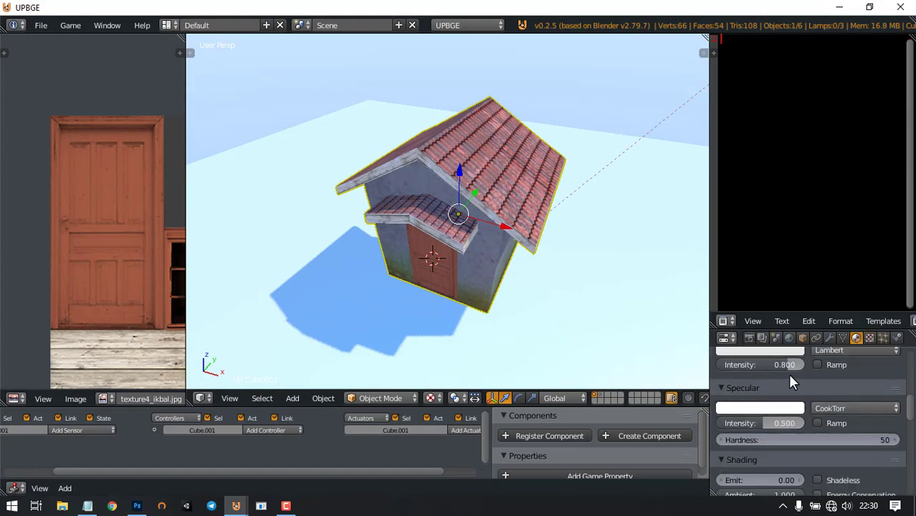
pyautogui.moveTo(667, 357); pyautogui.dragTo(469, 198, button='middle')
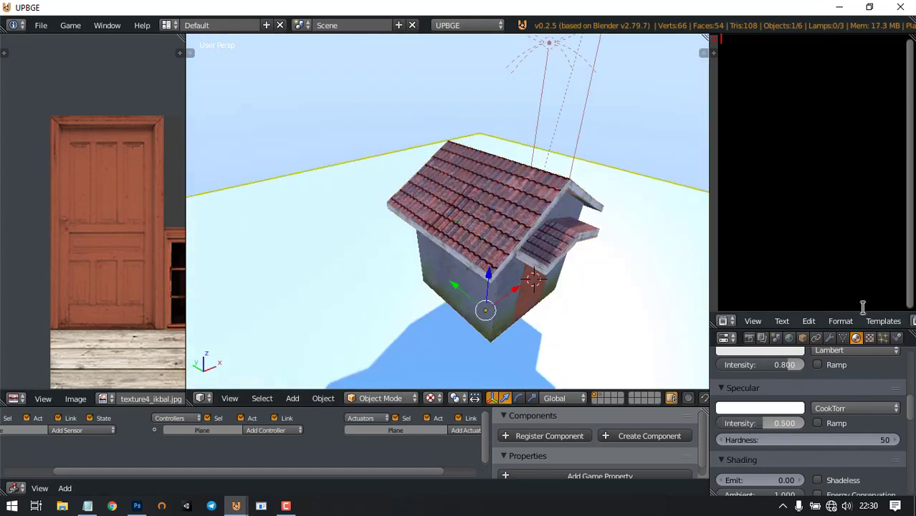
pyautogui.scroll(4, 812, 420)
pyautogui.scroll(-4, 795, 421)
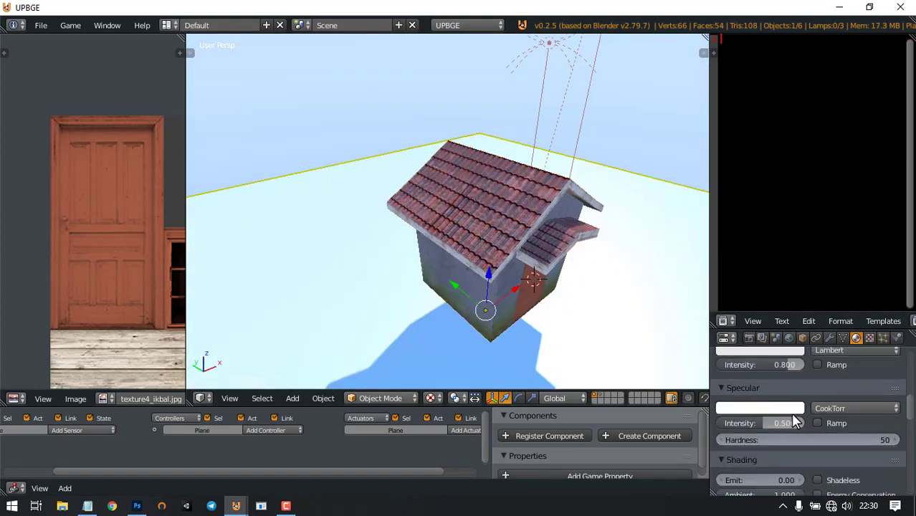
pyautogui.moveTo(785, 422); pyautogui.dragTo(723, 423)
# Start opening an image for the ground plane's Texture.001 and browse D:\kampung\ with thumbnail display
pyautogui.moveTo(551, 292); pyautogui.dragTo(513, 162, button='middle')
pyautogui.scroll(4, 867, 362)
pyautogui.click(870, 338)
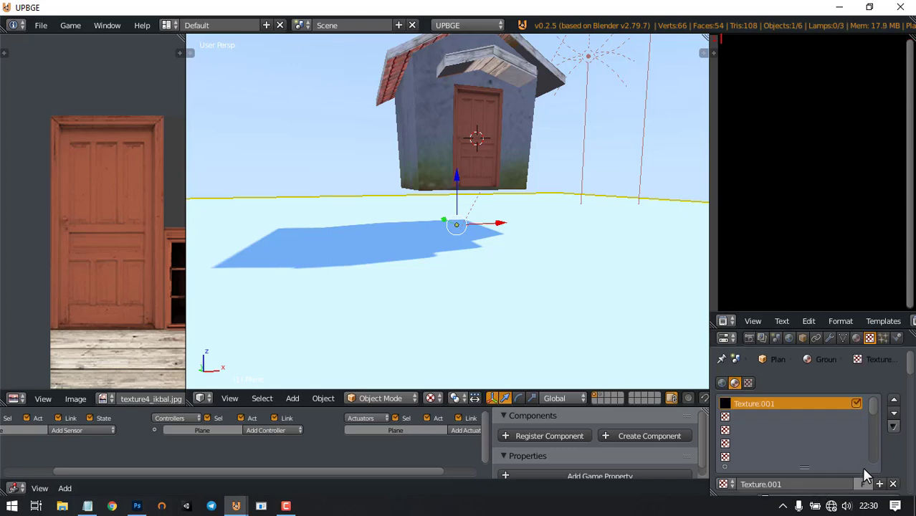
pyautogui.scroll(-8, 865, 476)
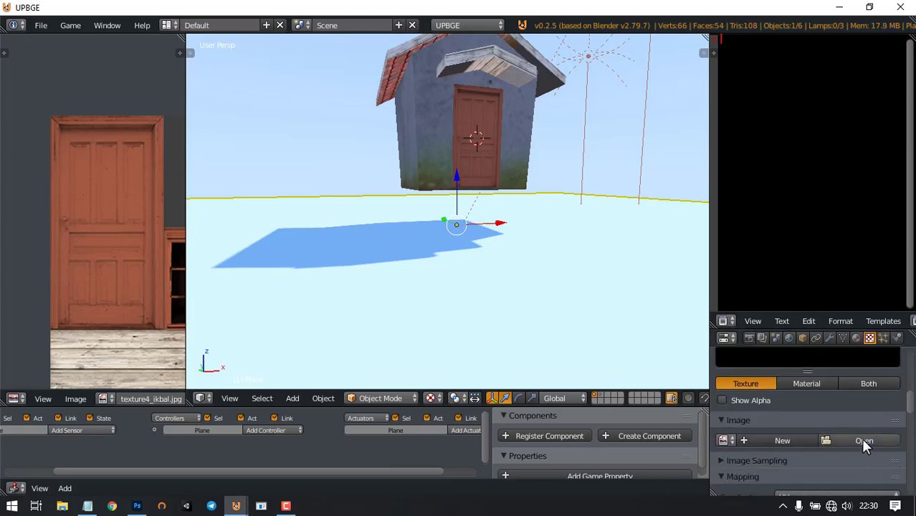
pyautogui.click(864, 441)
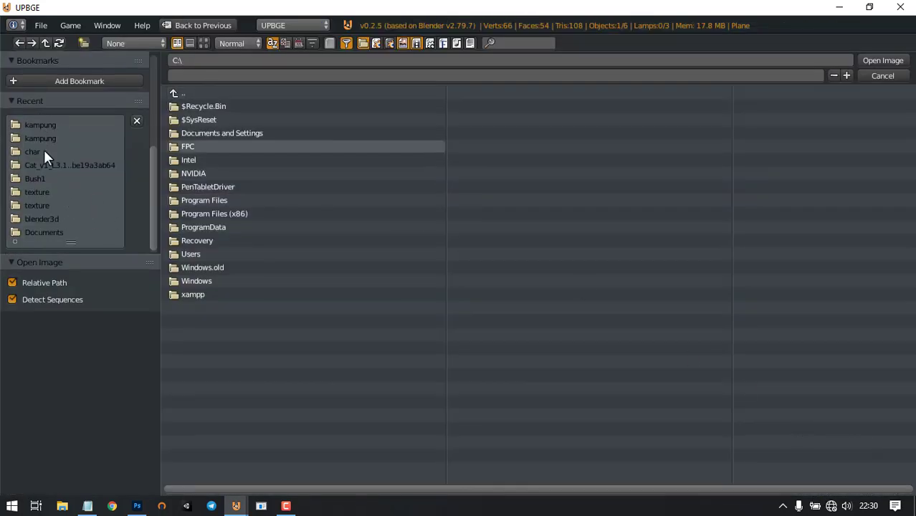
pyautogui.click(41, 125)
pyautogui.click(203, 43)
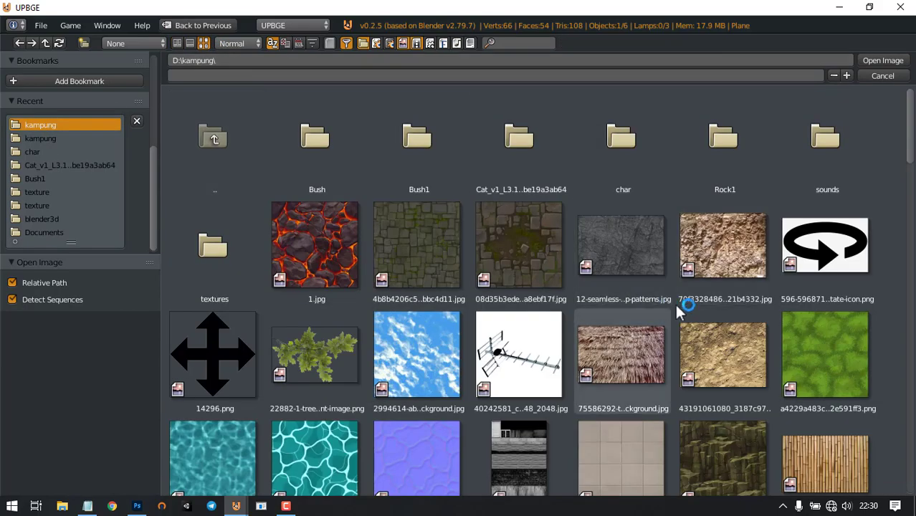
# Find the grass image rumput.jpg in the kampung folder and load it as the ground plane's texture
pyautogui.scroll(-8, 516, 323)
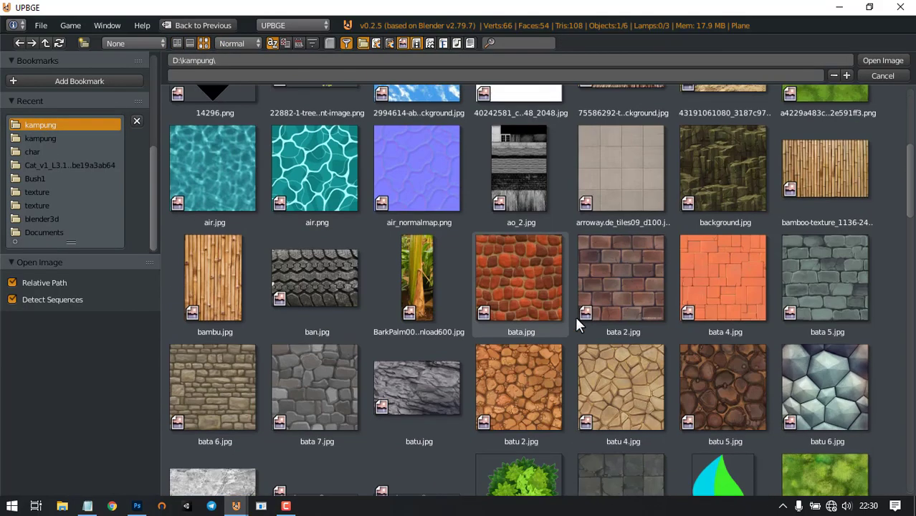
pyautogui.scroll(-7, 713, 263)
pyautogui.scroll(-4, 763, 280)
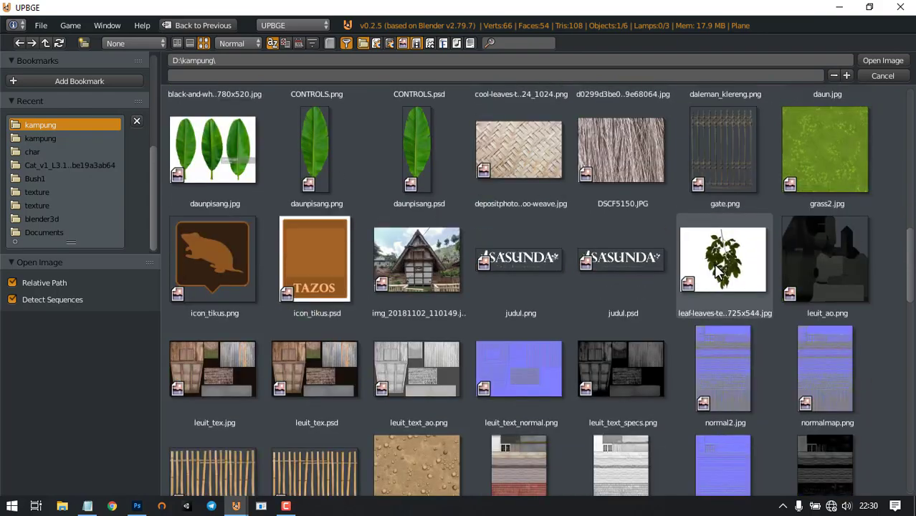
pyautogui.scroll(4, 856, 295)
pyautogui.scroll(-12, 818, 290)
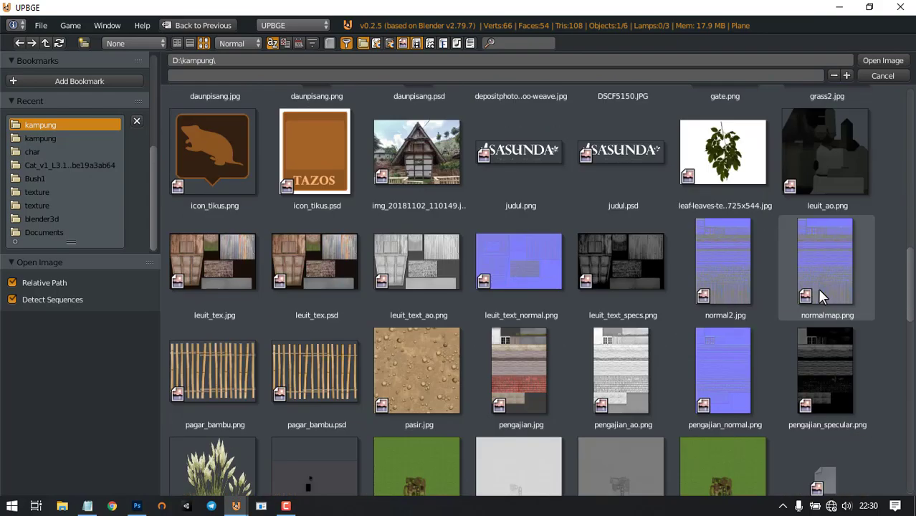
pyautogui.scroll(-5, 817, 288)
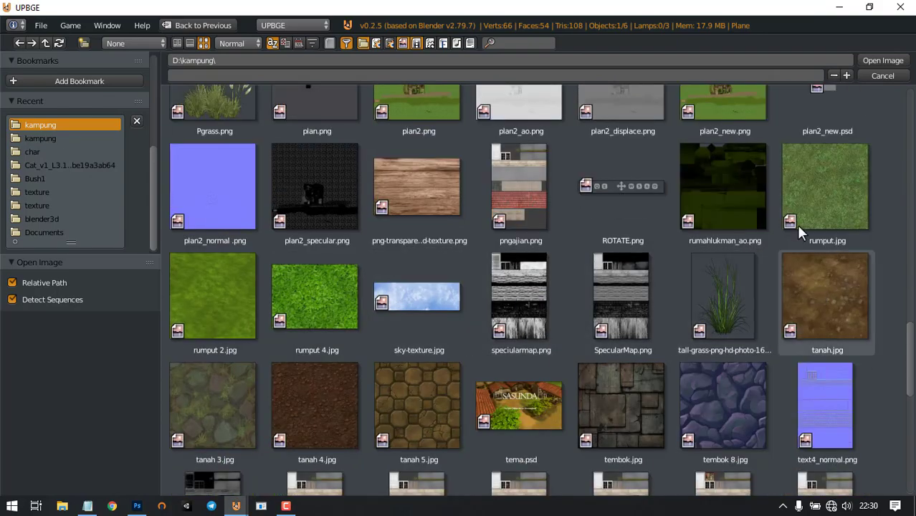
pyautogui.doubleClick(826, 195)
# UV-unwrap the ground plane's face in Edit Mode and return to Object Mode
pyautogui.moveTo(516, 211); pyautogui.dragTo(527, 258, button='middle')
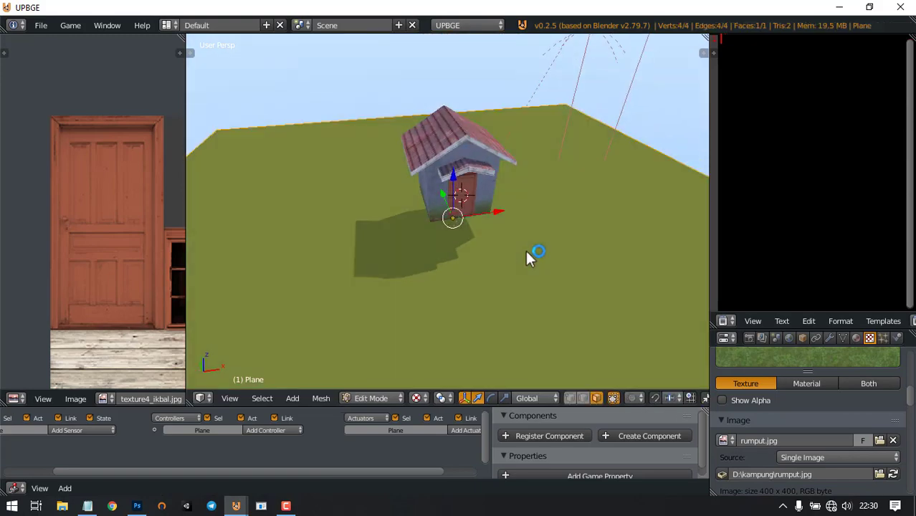
pyautogui.press('u')
pyautogui.click(528, 256)
pyautogui.press('Tab')
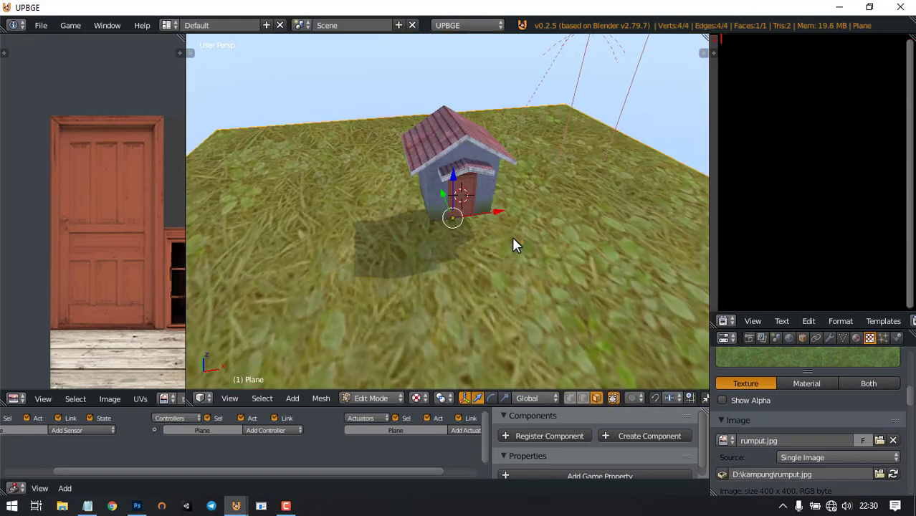
pyautogui.moveTo(514, 238); pyautogui.dragTo(486, 229, button='middle')
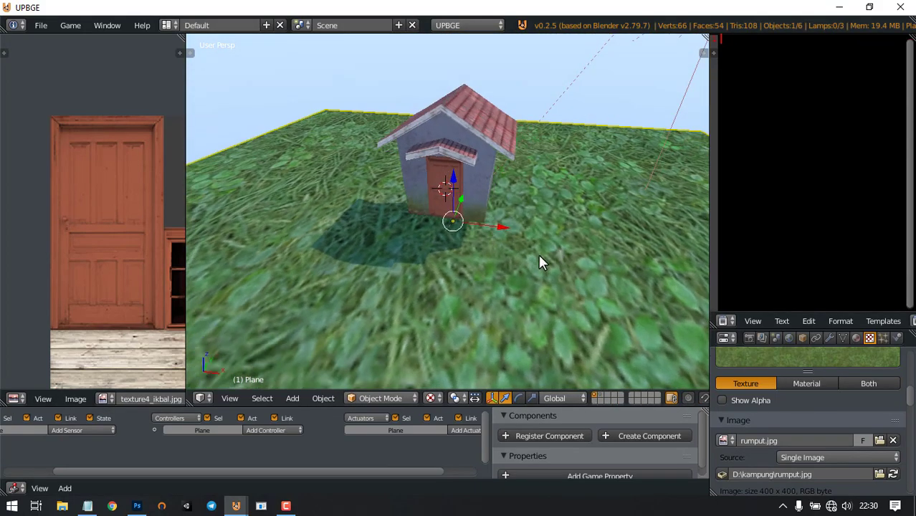
# Set the grass texture's mapping size to 4 in X and 4 in Y
pyautogui.moveTo(539, 256); pyautogui.dragTo(551, 259, button='middle')
pyautogui.scroll(-10, 880, 423)
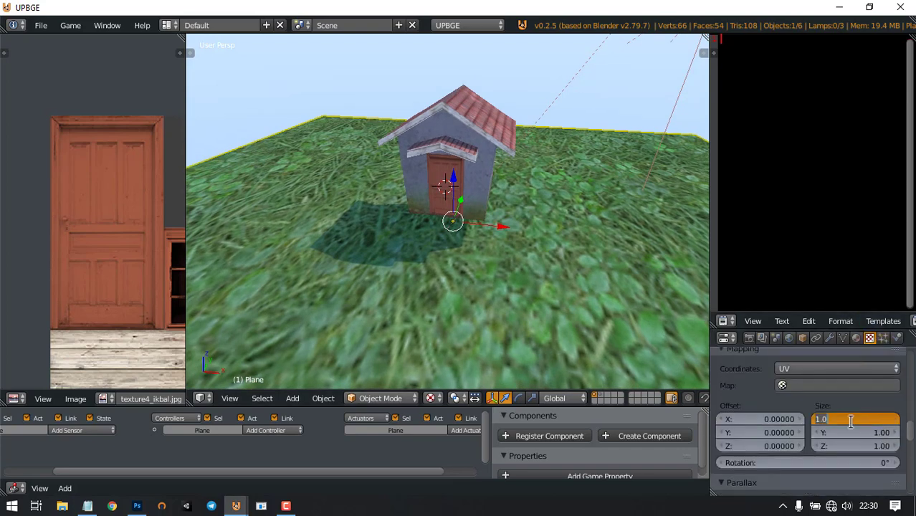
pyautogui.write('4')
pyautogui.press('Tab')
pyautogui.write('4')
pyautogui.press('Return')
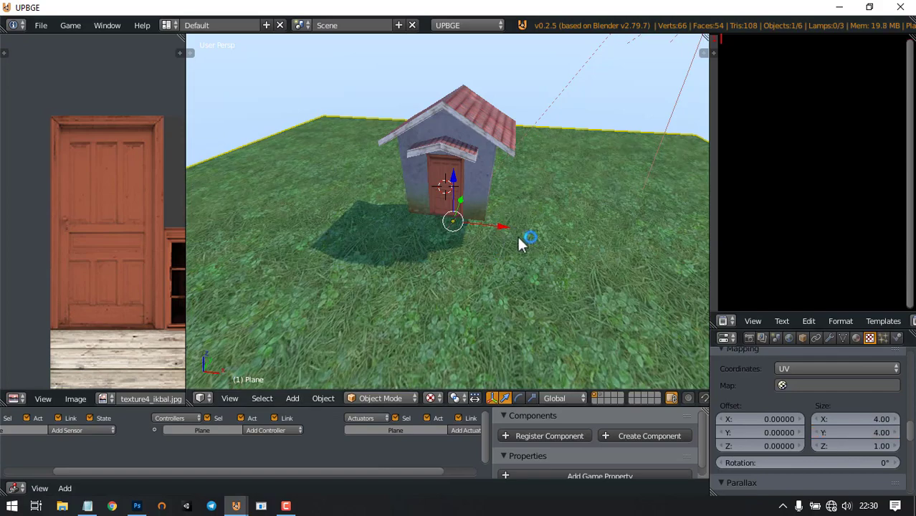
# Select the house and nudge it slightly along Z so its base meets the grass
pyautogui.scroll(4, 502, 235)
pyautogui.moveTo(427, 235); pyautogui.dragTo(466, 118, button='middle')
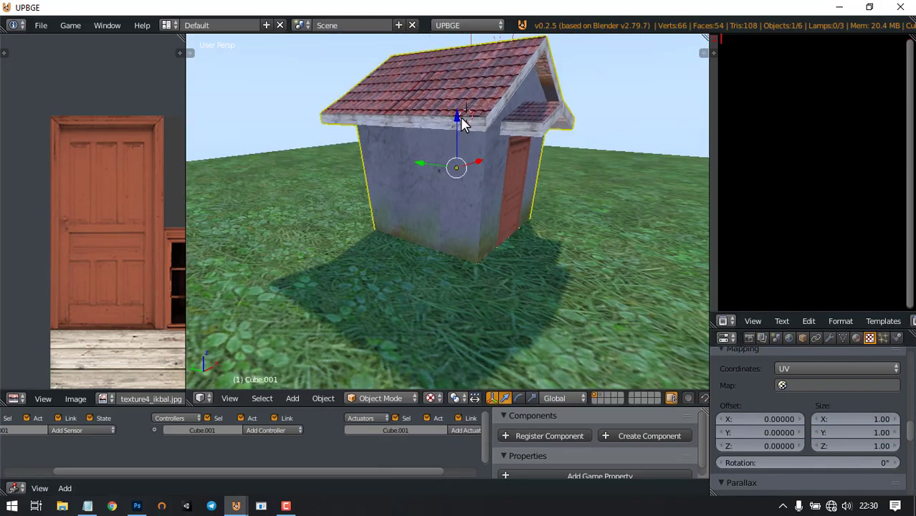
pyautogui.moveTo(461, 119); pyautogui.dragTo(463, 115)
pyautogui.scroll(-2, 483, 188)
pyautogui.moveTo(484, 190); pyautogui.dragTo(503, 194, button='middle')
pyautogui.press('g')
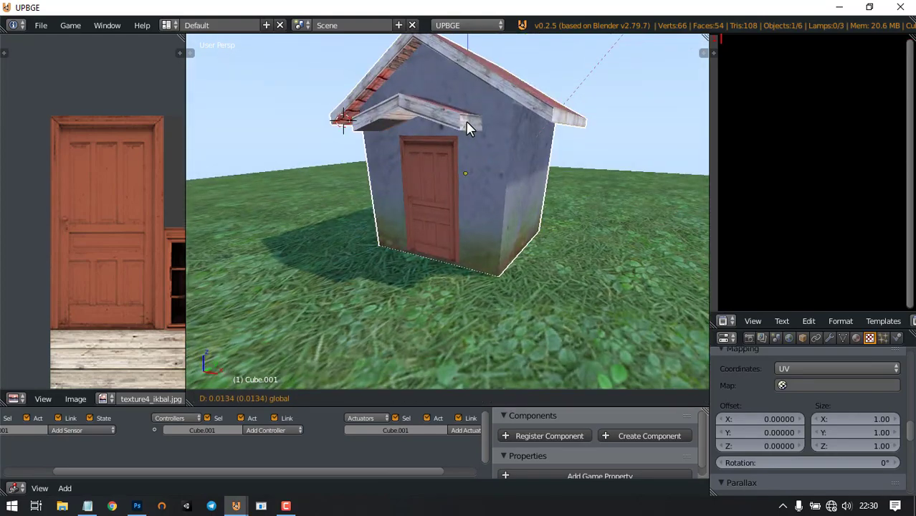
# Examine the house's base against the grass up close and the whole scene from several angles and distances
pyautogui.scroll(4, 519, 216)
pyautogui.moveTo(405, 207); pyautogui.dragTo(380, 191, button='middle')
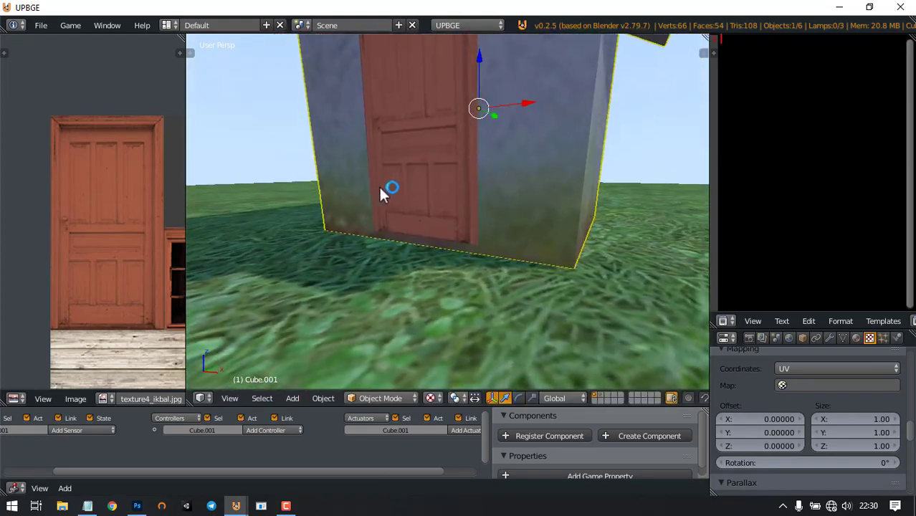
pyautogui.moveTo(566, 215); pyautogui.dragTo(458, 215, button='middle')
pyautogui.scroll(-7, 466, 246)
pyautogui.scroll(4, 585, 275)
pyautogui.scroll(-3, 553, 248)
pyautogui.scroll(-3, 457, 215)
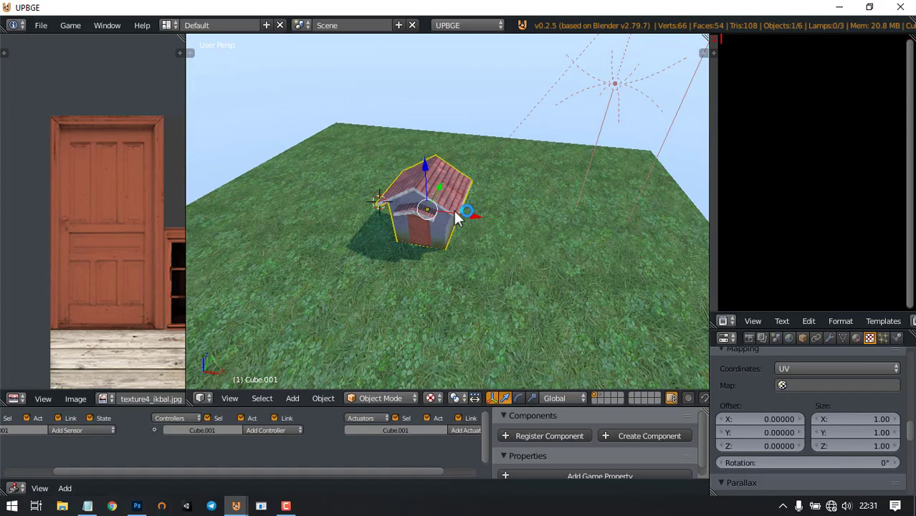
pyautogui.moveTo(473, 220)
pyautogui.mouseDown(button='middle')
pyautogui.moveTo(511, 199)
pyautogui.moveTo(495, 225)
pyautogui.moveTo(514, 223)
pyautogui.moveTo(490, 192)
pyautogui.moveTo(481, 244)
pyautogui.moveTo(479, 207)
pyautogui.mouseUp(button='middle')
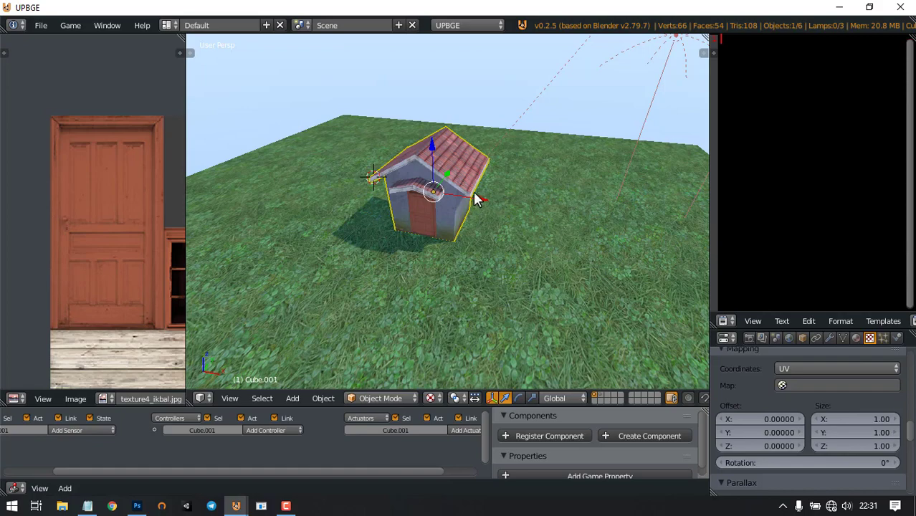
pyautogui.moveTo(491, 201); pyautogui.dragTo(461, 147, button='middle')
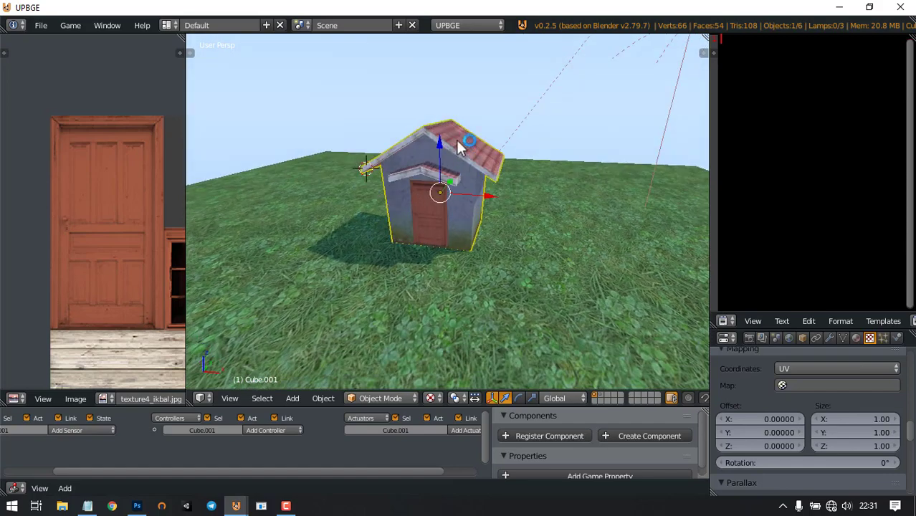
pyautogui.moveTo(478, 219); pyautogui.dragTo(439, 191, button='middle')
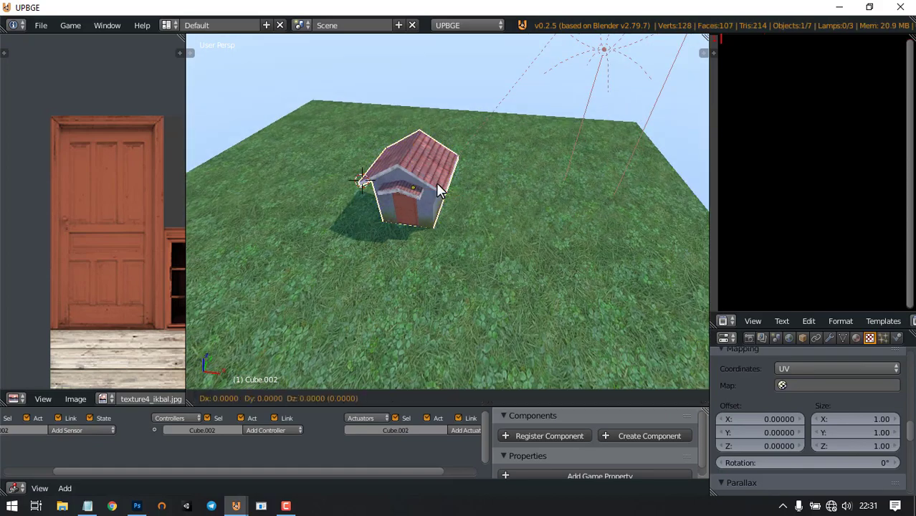
# Duplicate the house and place the copy beside the original along the X axis
pyautogui.hotkey('shift', 'd')
pyautogui.press('x')
pyautogui.click(546, 204)
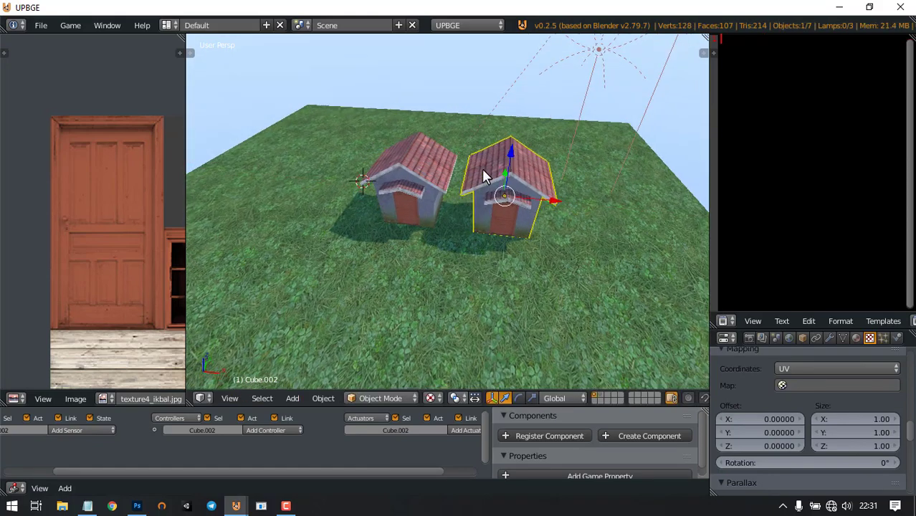
pyautogui.scroll(4, 480, 171)
pyautogui.moveTo(435, 203); pyautogui.dragTo(350, 131, button='middle')
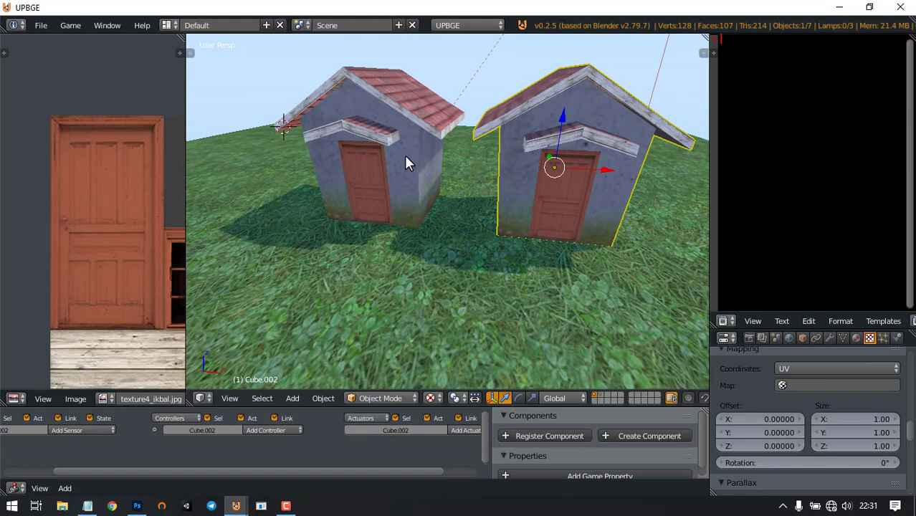
pyautogui.moveTo(557, 303); pyautogui.dragTo(551, 278, button='middle')
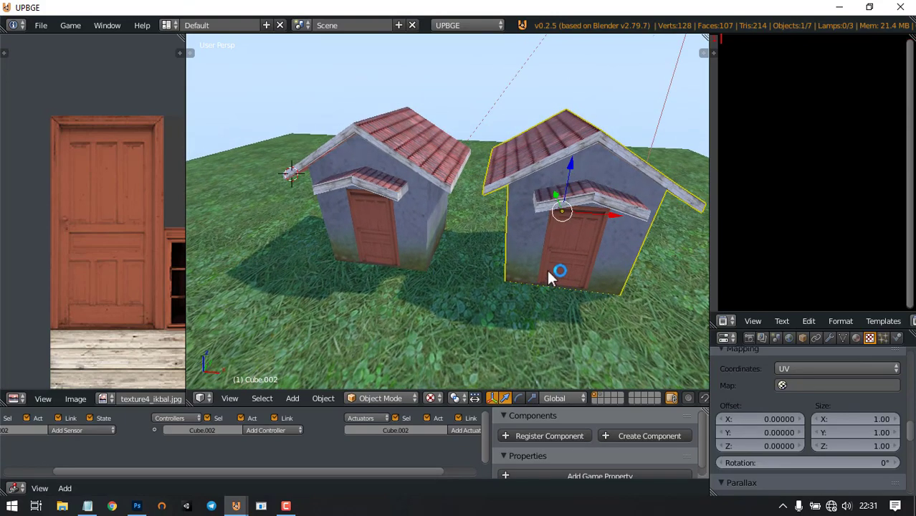
# Reselect the copied house and make its object, data, materials, textures and animation single-user
pyautogui.rightClick(423, 180)
pyautogui.moveTo(412, 187); pyautogui.dragTo(488, 192, button='middle')
pyautogui.rightClick(493, 208)
pyautogui.moveTo(502, 230); pyautogui.dragTo(495, 201, button='middle')
pyautogui.scroll(-2, 432, 228)
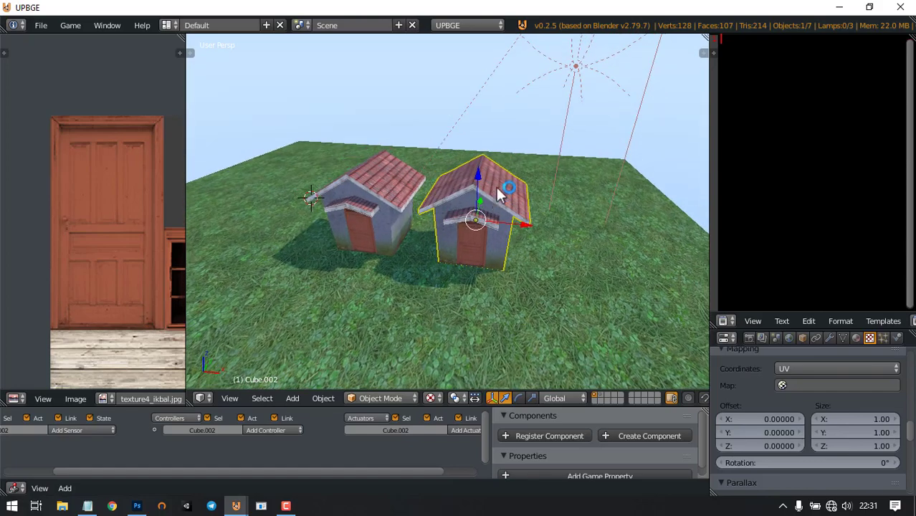
pyautogui.press('u')
pyautogui.click(496, 215)
pyautogui.press('u')
pyautogui.click(465, 223)
pyautogui.press('u')
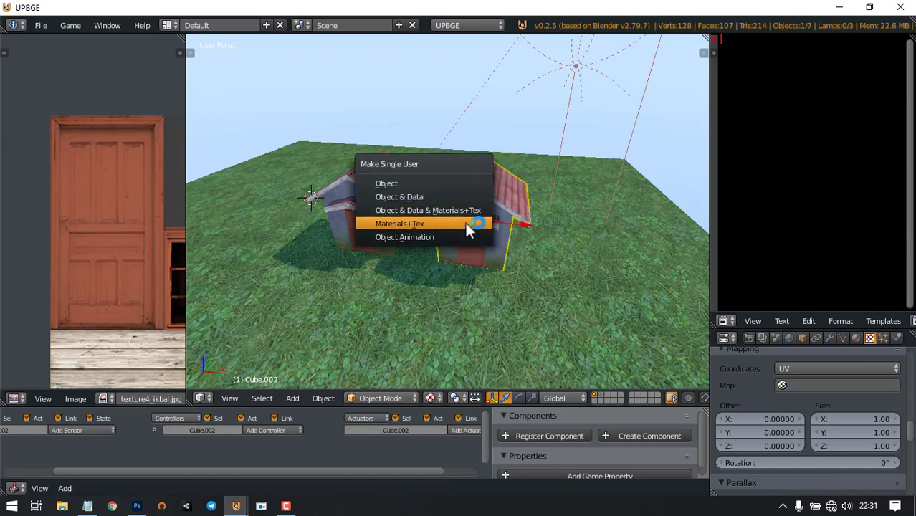
pyautogui.click(451, 184)
pyautogui.press('u')
pyautogui.click(435, 198)
pyautogui.press('u')
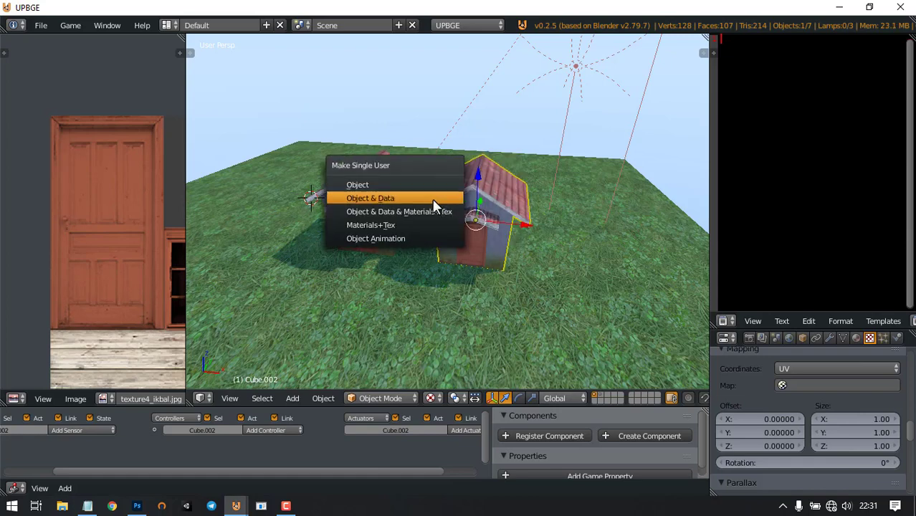
pyautogui.click(391, 235)
pyautogui.scroll(3, 461, 200)
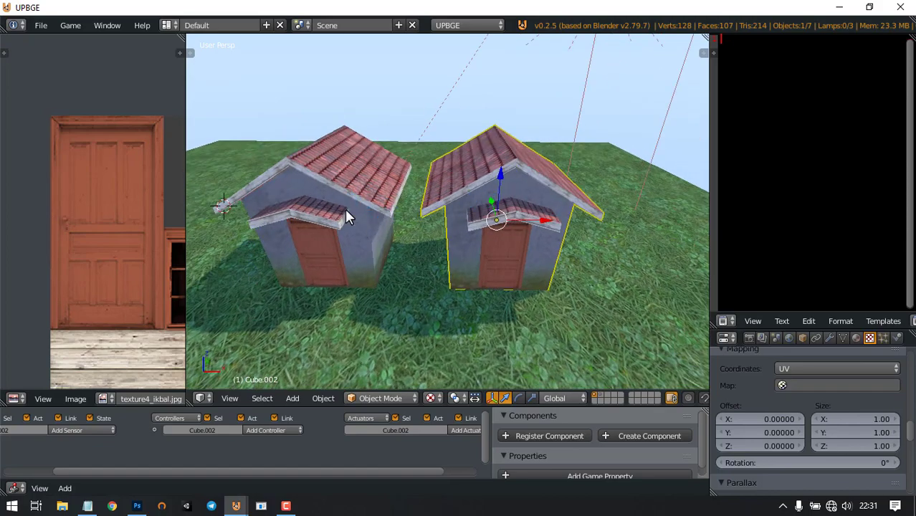
# In Edit Mode, select the copied house's roof slope faces together with adjoining edge faces and delete them
pyautogui.moveTo(421, 206); pyautogui.dragTo(396, 212, button='middle')
pyautogui.moveTo(525, 215); pyautogui.dragTo(544, 123, button='middle')
pyautogui.scroll(2, 532, 231)
pyautogui.press('Tab')
pyautogui.scroll(-6, 567, 215)
pyautogui.scroll(3, 516, 210)
pyautogui.scroll(3, 499, 204)
pyautogui.rightClick(450, 185)
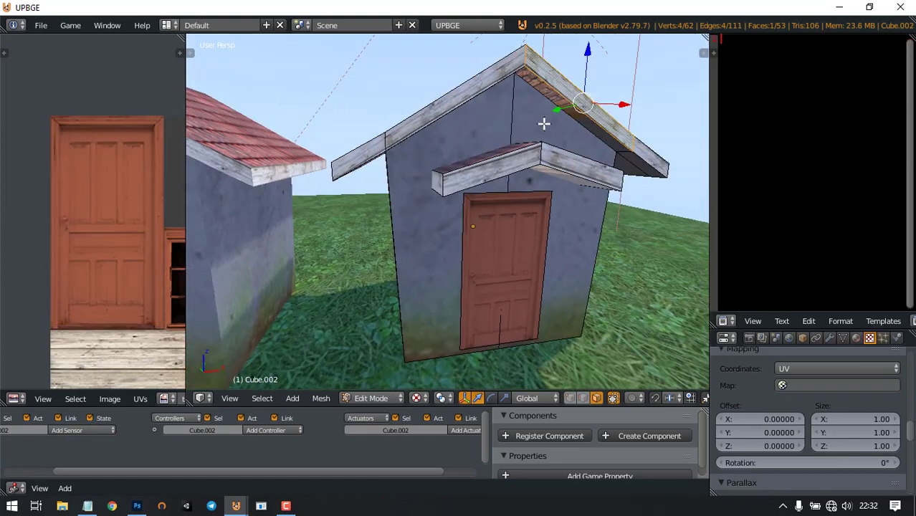
pyautogui.keyDown('shift'); pyautogui.rightClick(641, 165); pyautogui.keyUp('shift')
pyautogui.moveTo(618, 170); pyautogui.dragTo(493, 267, button='middle')
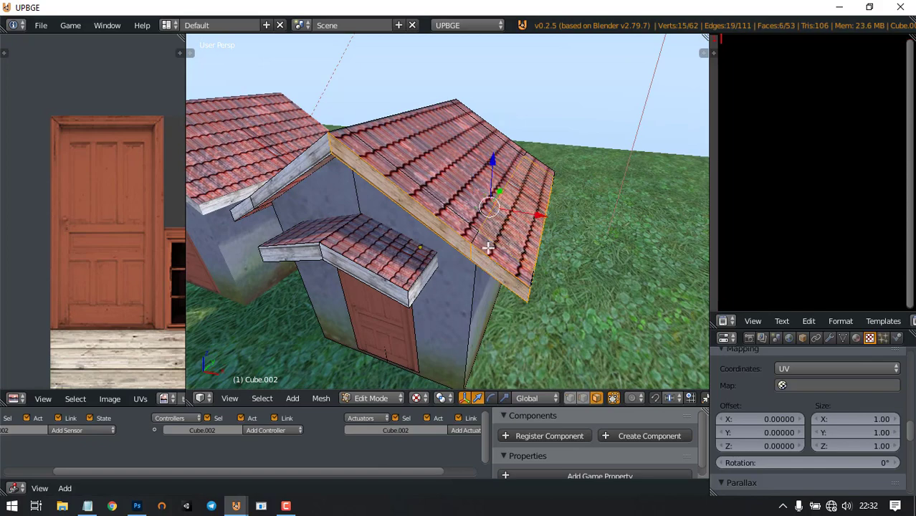
pyautogui.keyDown('shift'); pyautogui.rightClick(460, 200); pyautogui.keyUp('shift')
pyautogui.moveTo(460, 200); pyautogui.dragTo(418, 179, button='middle')
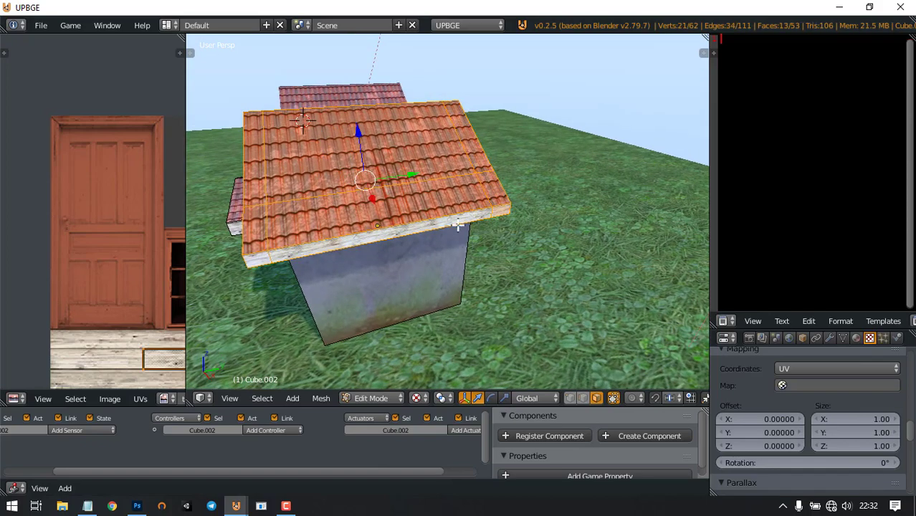
pyautogui.moveTo(260, 260); pyautogui.dragTo(405, 147, button='middle')
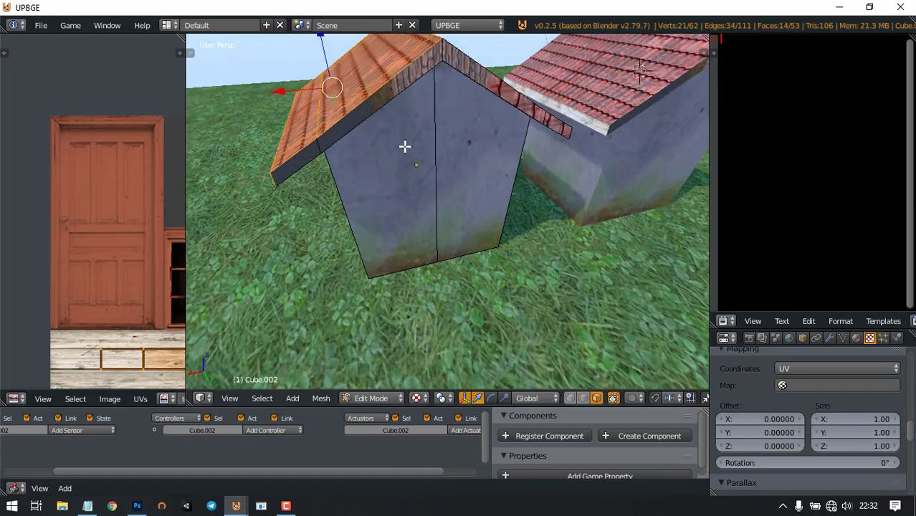
pyautogui.moveTo(299, 164); pyautogui.dragTo(329, 153, button='middle')
pyautogui.press('x')
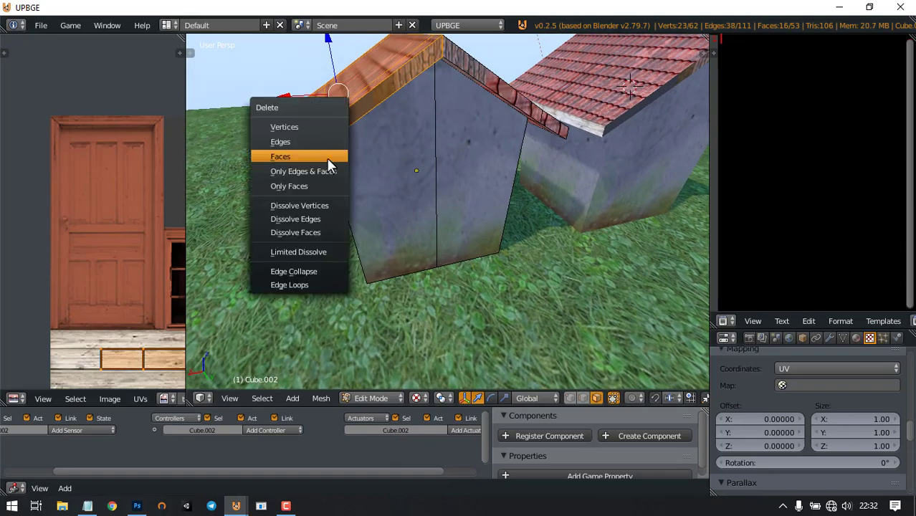
pyautogui.click(329, 153)
# Delete further leftover roof faces above the open walls of the copied house
pyautogui.moveTo(397, 132); pyautogui.dragTo(487, 136, button='middle')
pyautogui.moveTo(489, 167); pyautogui.dragTo(514, 209, button='middle')
pyautogui.press('x')
pyautogui.click(529, 233)
pyautogui.scroll(-4, 491, 113)
# Select the small porch roof above the copied house's door, lower it to the ground and rotate it about the Z axis
pyautogui.rightClick(484, 187)
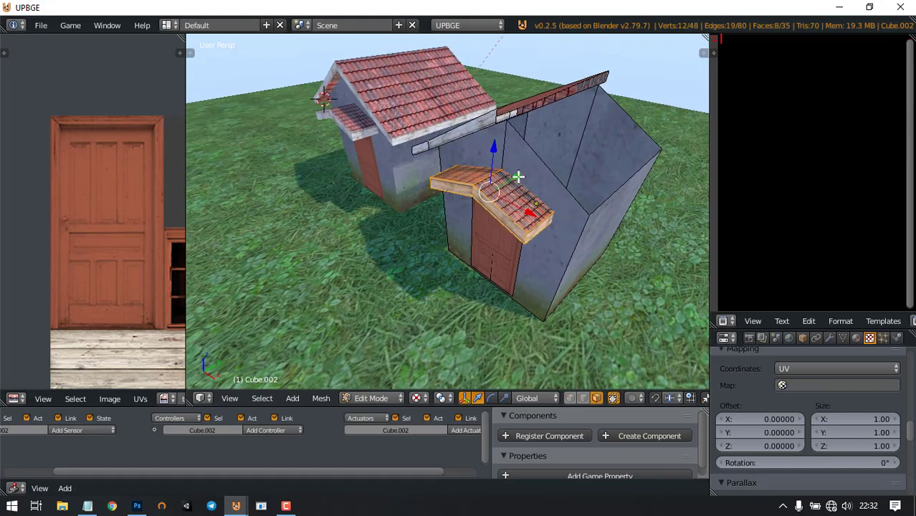
pyautogui.moveTo(498, 149); pyautogui.dragTo(487, 244)
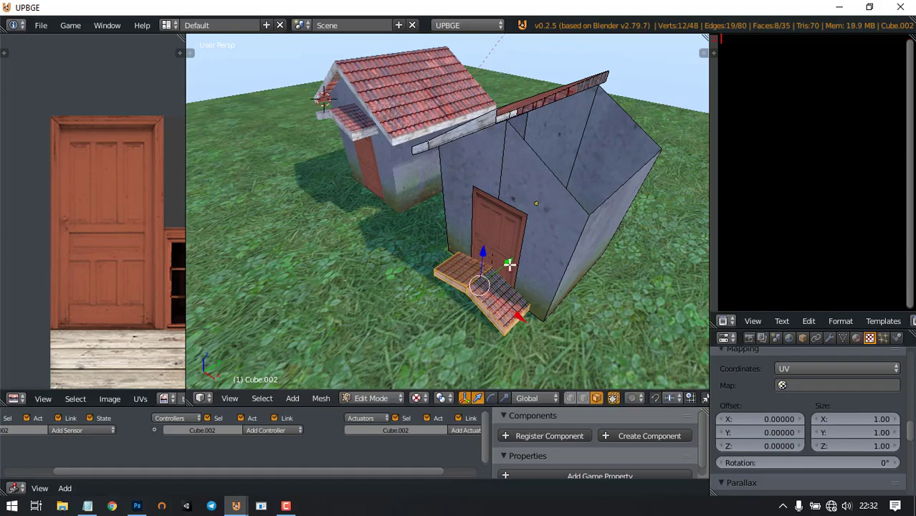
pyautogui.press('r')
pyautogui.click(482, 271)
pyautogui.press('r')
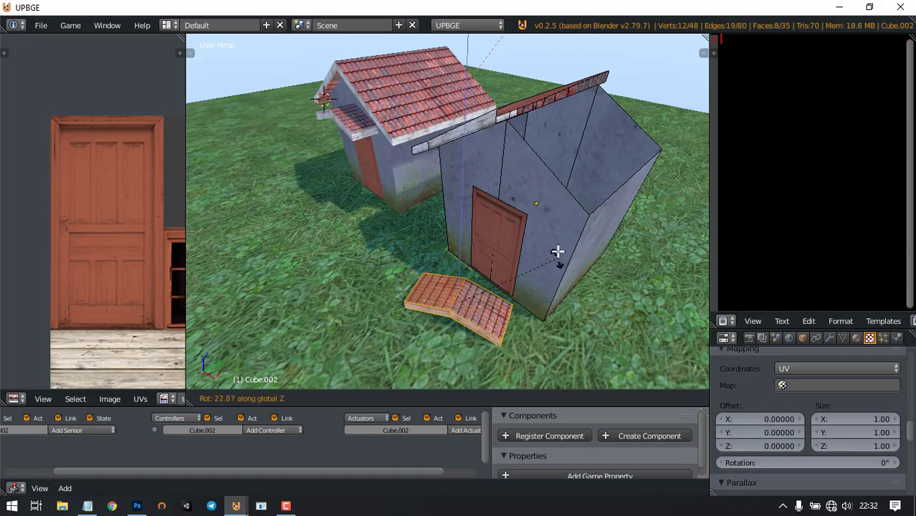
pyautogui.click(538, 258)
pyautogui.moveTo(499, 260); pyautogui.dragTo(434, 203, button='middle')
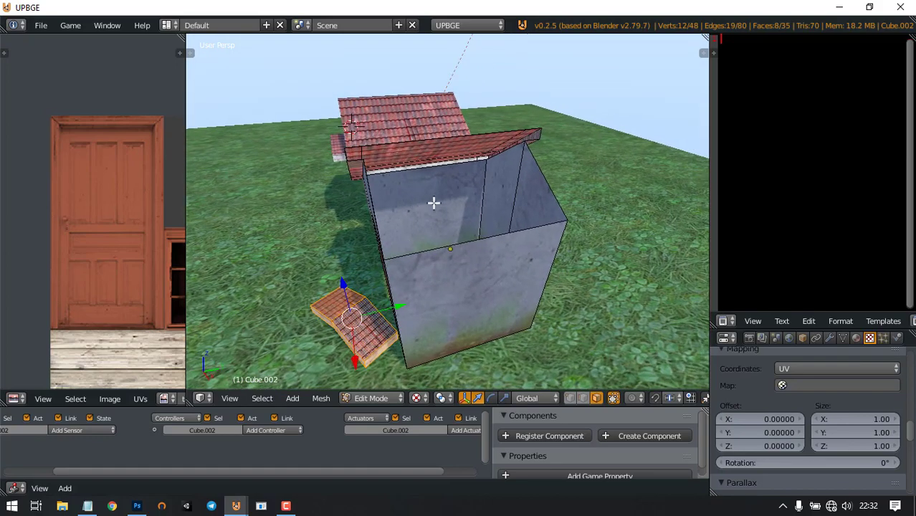
# Return to Object Mode and turn off Backface Culling in the copied house's material game settings
pyautogui.press('Tab')
pyautogui.rightClick(495, 255)
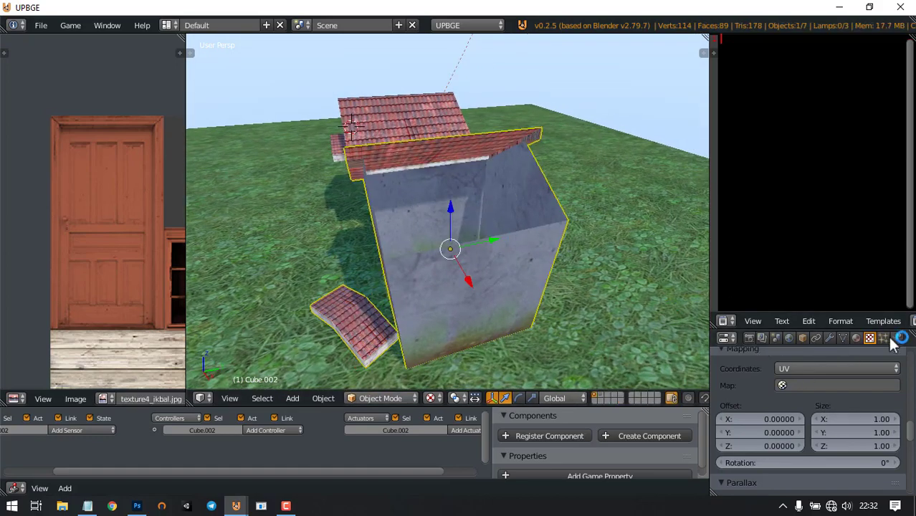
pyautogui.click(857, 338)
pyautogui.scroll(-10, 801, 405)
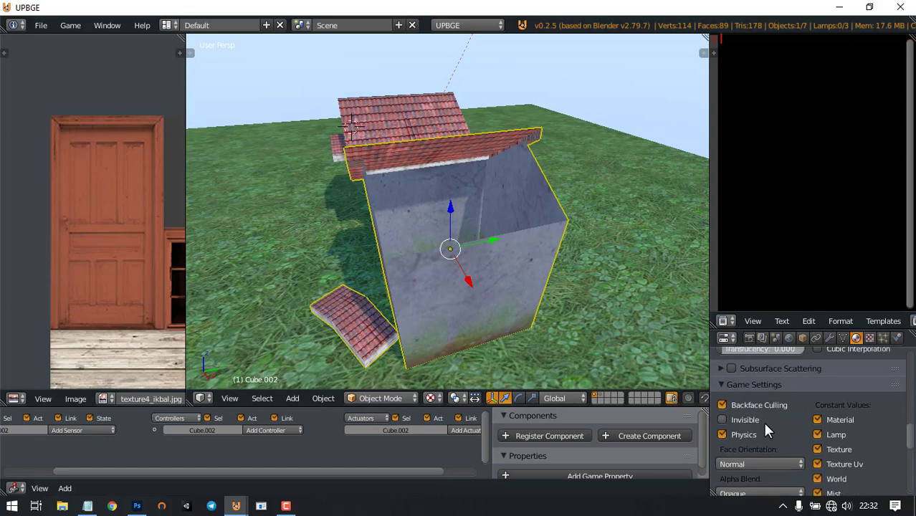
pyautogui.click(722, 405)
pyautogui.moveTo(481, 232); pyautogui.dragTo(490, 159, button='middle')
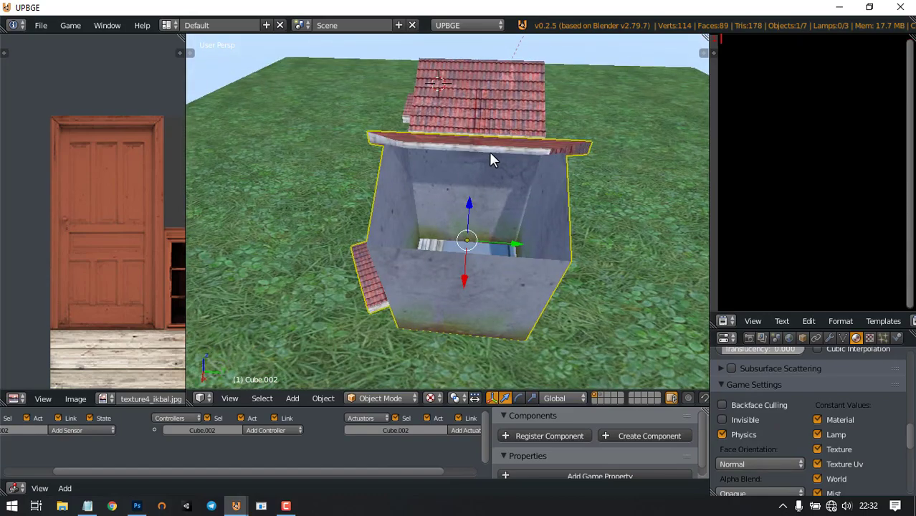
pyautogui.moveTo(407, 194); pyautogui.dragTo(479, 238, button='middle')
# In Edit Mode, add a cube to the copied house's mesh, scale it down and raise it in front of the house
pyautogui.press('Tab')
pyautogui.moveTo(464, 327); pyautogui.dragTo(446, 340, button='middle')
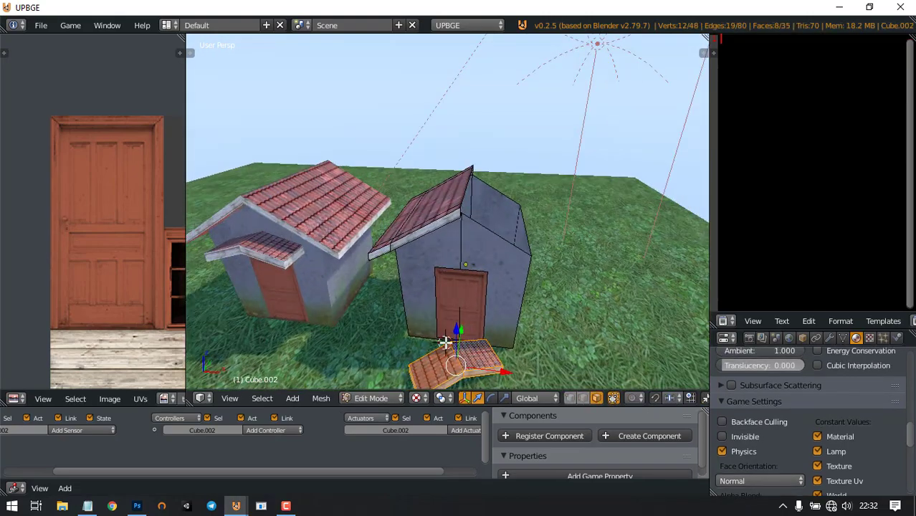
pyautogui.hotkey('shift', 'a')
pyautogui.click(431, 352)
pyautogui.press('s')
pyautogui.click(486, 324)
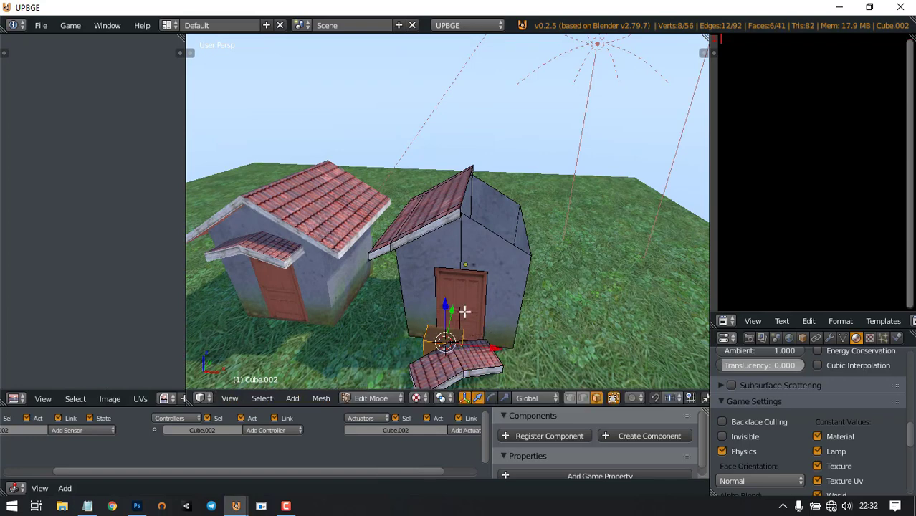
pyautogui.moveTo(444, 304); pyautogui.dragTo(446, 181)
# Stretch the new cube along Z into a tall post, adjust its height, and move it along X beside the copied house
pyautogui.press('s')
pyautogui.press('z')
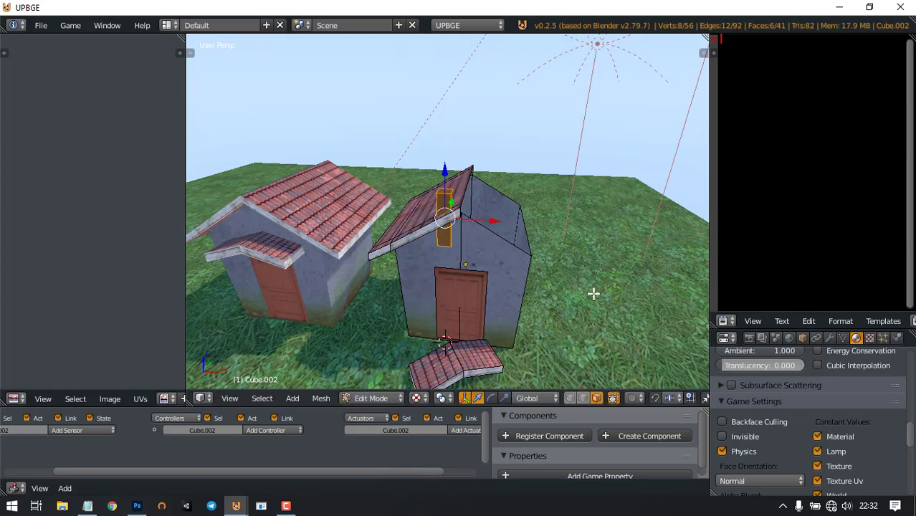
pyautogui.click(570, 263)
pyautogui.press('g')
pyautogui.press('z')
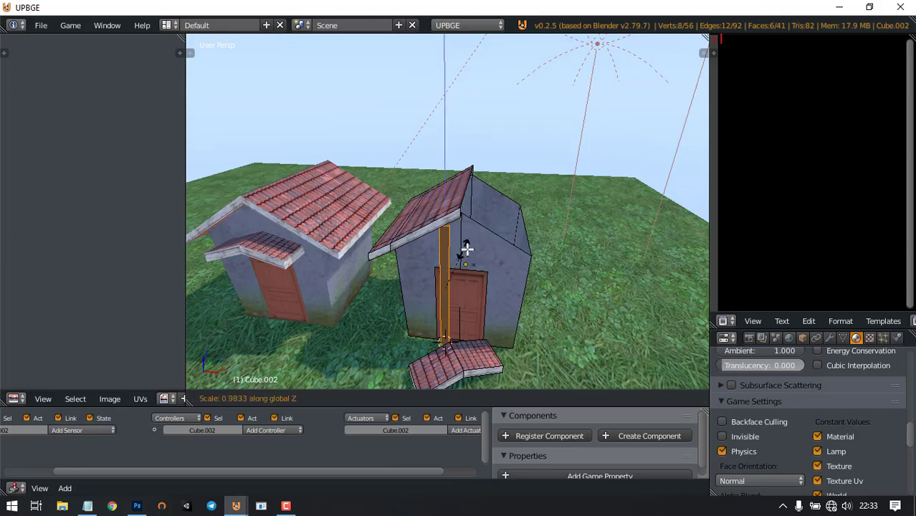
pyautogui.click(476, 244)
pyautogui.moveTo(498, 290); pyautogui.dragTo(592, 313)
pyautogui.moveTo(592, 313); pyautogui.dragTo(490, 216, button='middle')
pyautogui.moveTo(500, 263); pyautogui.dragTo(480, 235, button='middle')
# Unwrap the post with Smart UV Project, using an angle limit of 66 and an island margin of 0
pyautogui.press('Tab')
pyautogui.scroll(1, 501, 243)
pyautogui.press('Tab')
pyautogui.press('u')
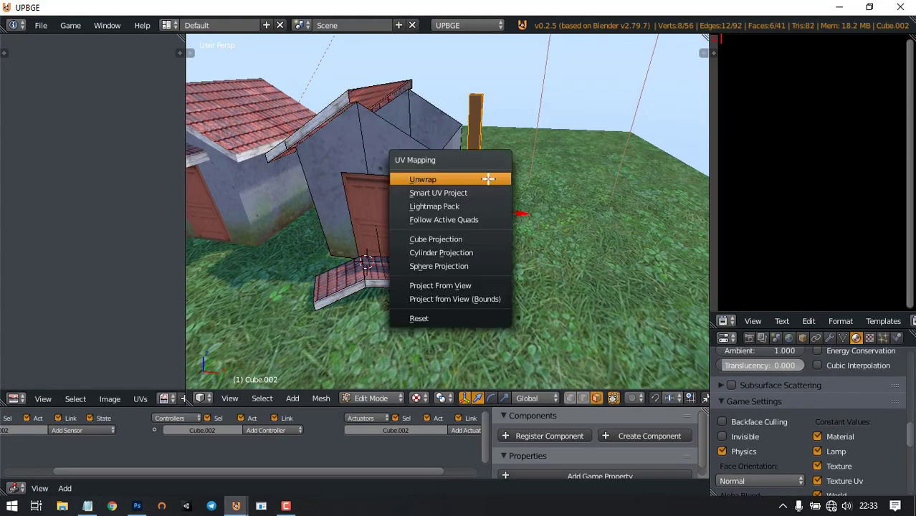
pyautogui.click(487, 181)
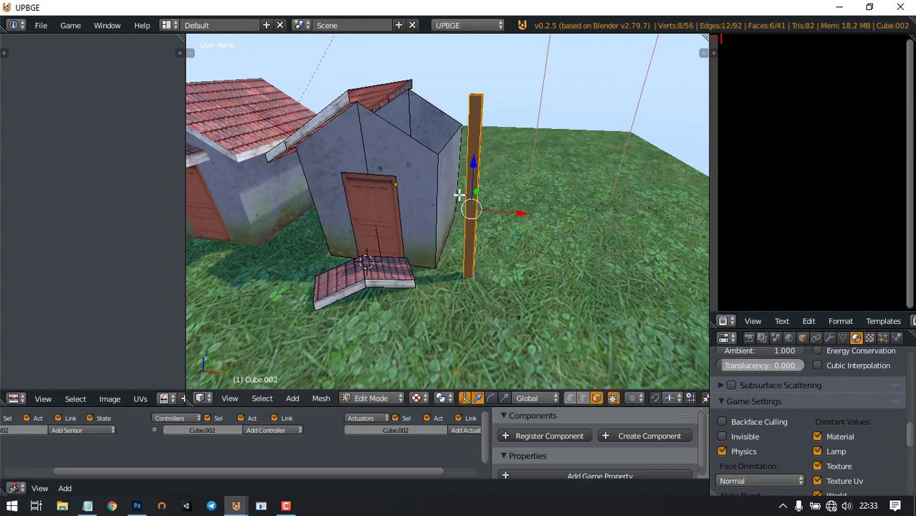
pyautogui.press('u')
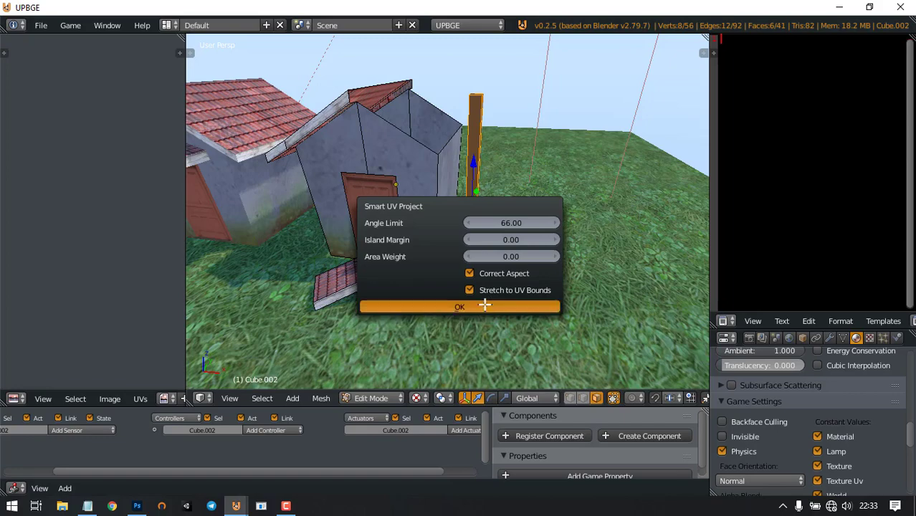
pyautogui.click(485, 306)
# Widen the UV/Image Editor and assign the image texture4_ikbal.jpg to the post's faces
pyautogui.moveTo(514, 202); pyautogui.dragTo(272, 230, button='middle')
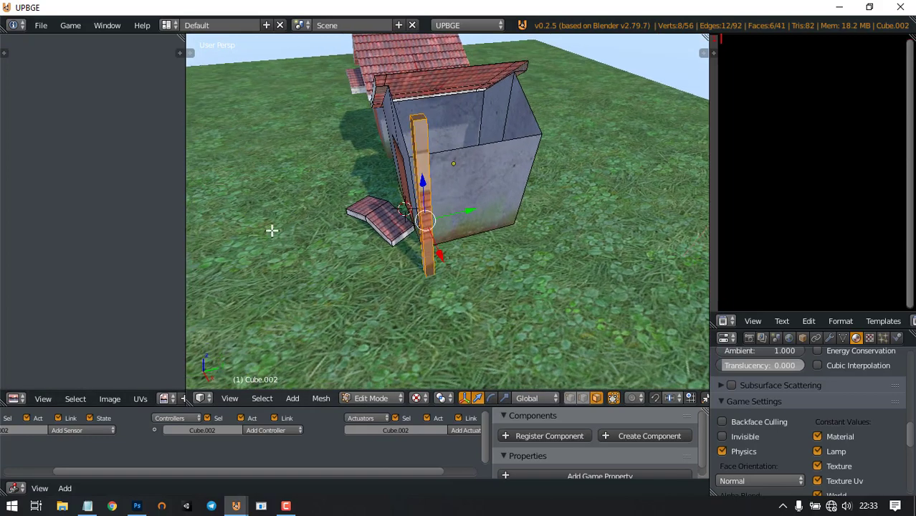
pyautogui.moveTo(186, 212); pyautogui.dragTo(358, 213)
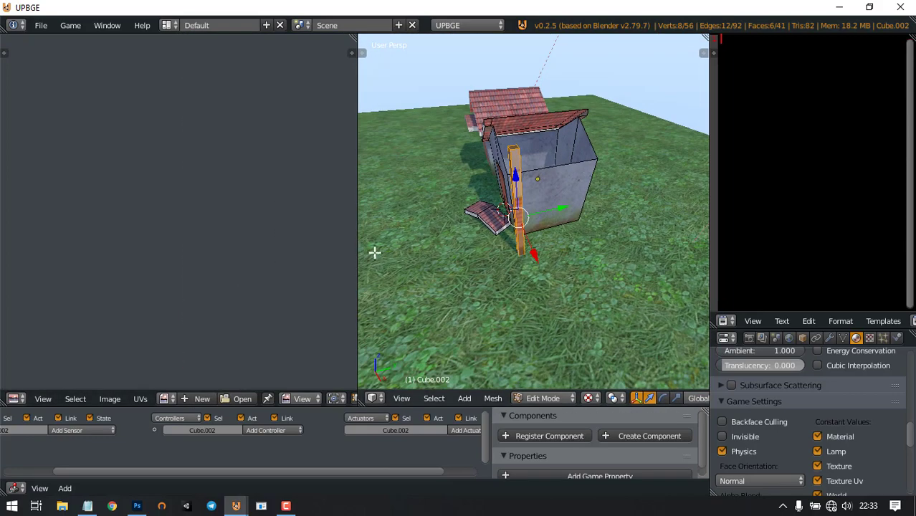
pyautogui.click(162, 398)
pyautogui.click(194, 276)
pyautogui.scroll(-5, 266, 217)
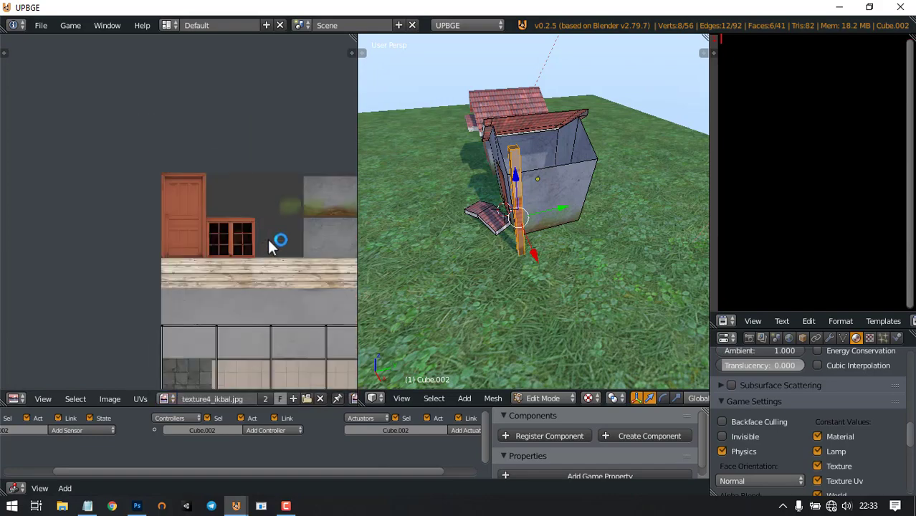
pyautogui.scroll(2, 274, 271)
pyautogui.moveTo(258, 234); pyautogui.dragTo(258, 215, button='middle')
pyautogui.scroll(3, 511, 172)
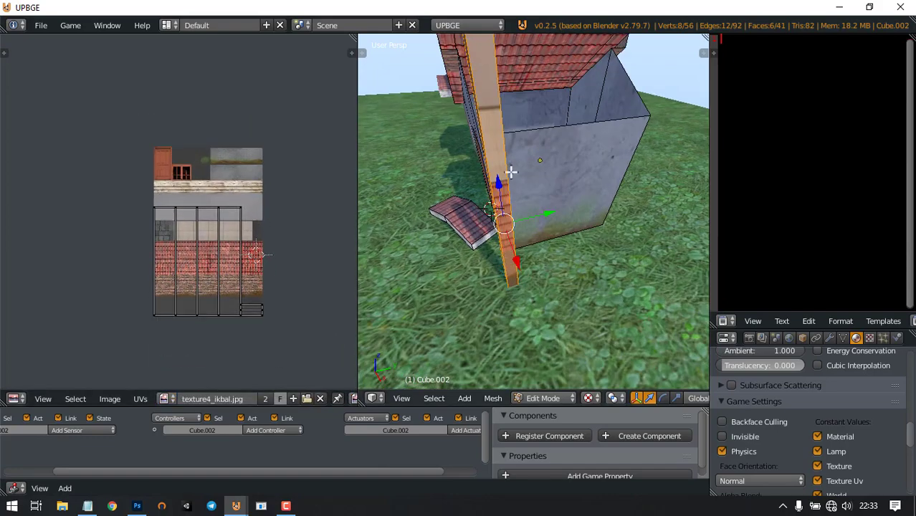
# Select the post's four side faces, then move their UVs up over the texture and rotate them 90 degrees
pyautogui.rightClick(489, 125)
pyautogui.moveTo(495, 128); pyautogui.dragTo(467, 196, button='middle')
pyautogui.keyDown('shift'); pyautogui.rightClick(525, 114); pyautogui.keyUp('shift')
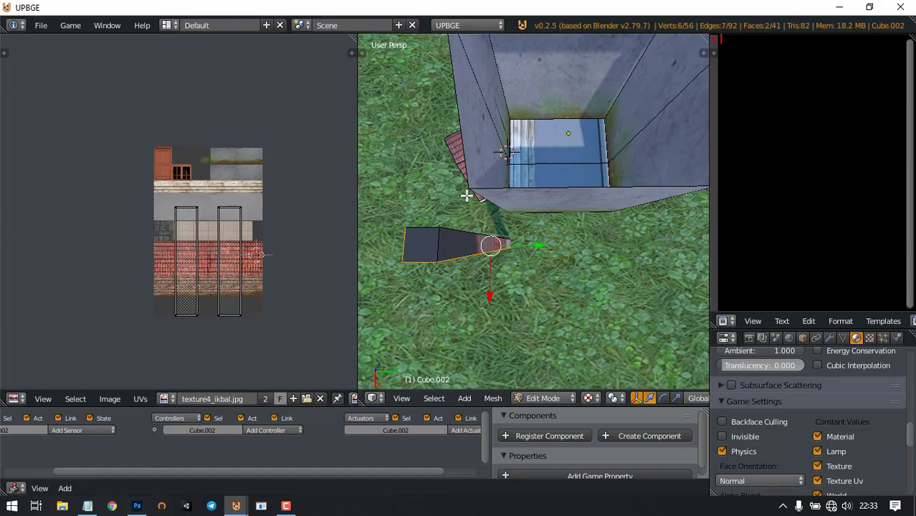
pyautogui.moveTo(456, 235); pyautogui.dragTo(584, 242, button='middle')
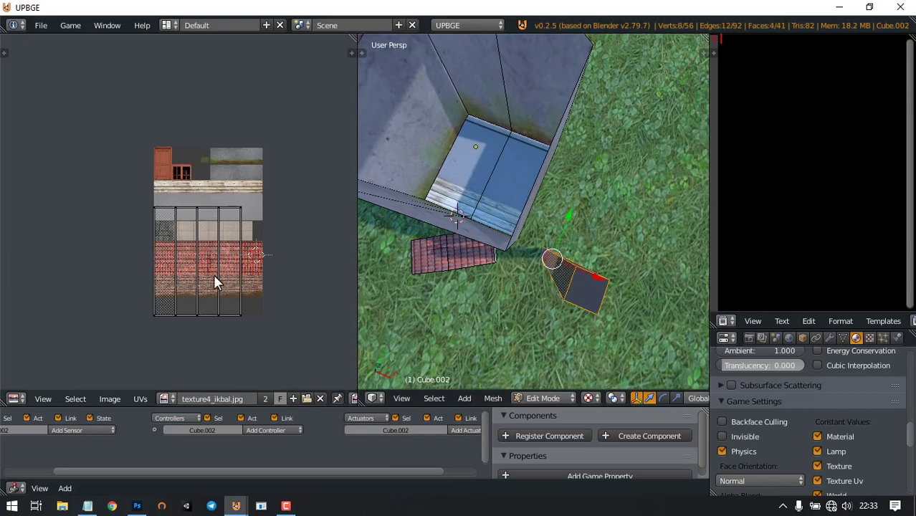
pyautogui.press('a')
pyautogui.press('g')
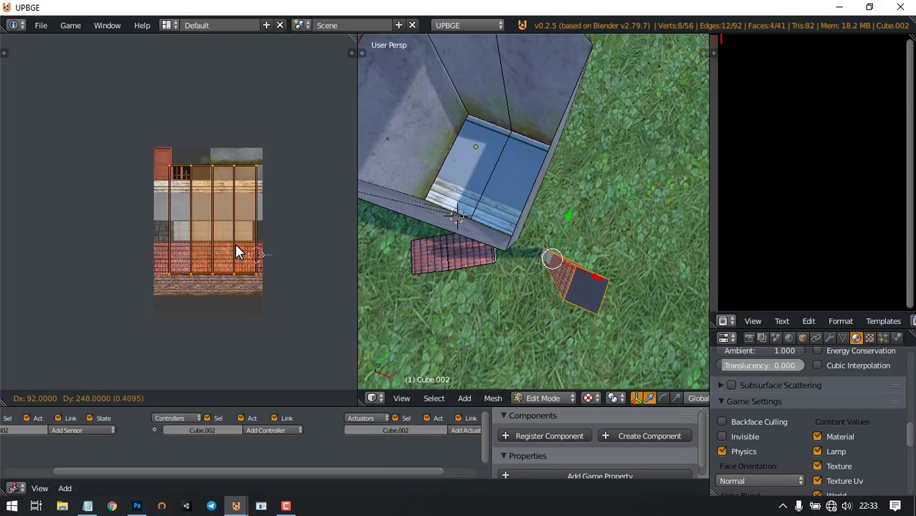
pyautogui.click(244, 218)
pyautogui.scroll(2, 253, 219)
pyautogui.write('90')
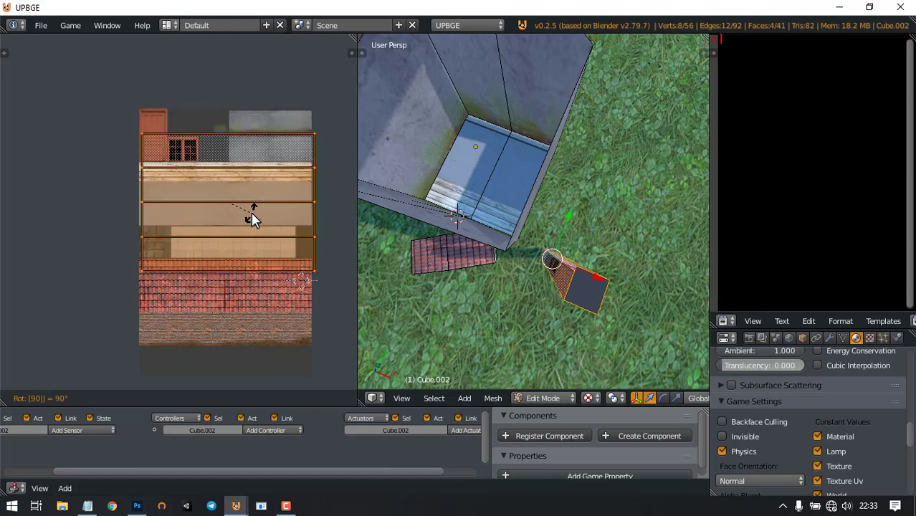
pyautogui.press('Return')
# Scale down the side faces' UVs and fit them over the light wooden planks in the texture
pyautogui.scroll(3, 309, 245)
pyautogui.press('s')
pyautogui.click(249, 234)
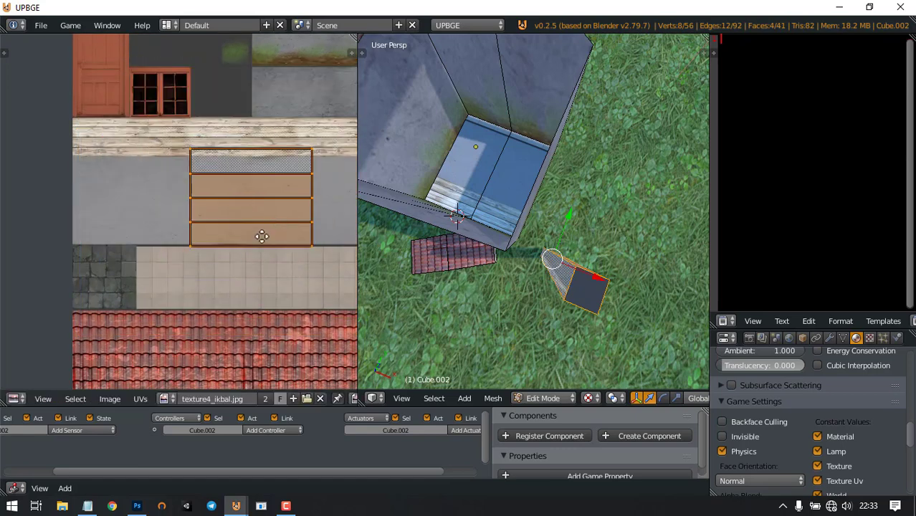
pyautogui.moveTo(262, 235); pyautogui.dragTo(247, 257, button='middle')
pyautogui.press('g')
pyautogui.press('s')
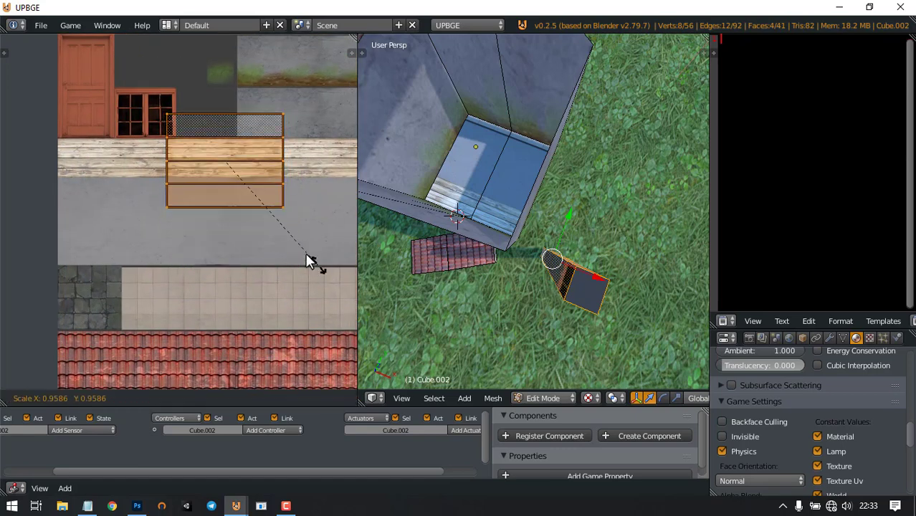
pyautogui.click(259, 207)
pyautogui.scroll(3, 274, 172)
pyautogui.press('s')
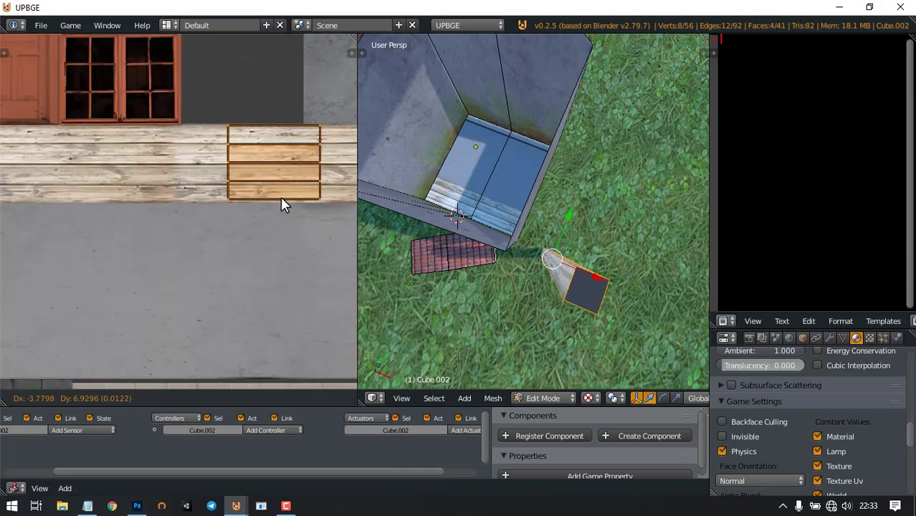
pyautogui.click(278, 196)
# Stretch the side faces' UVs along X over the planks and check the wood texture on the post
pyautogui.scroll(-2, 279, 197)
pyautogui.press('s')
pyautogui.press('x')
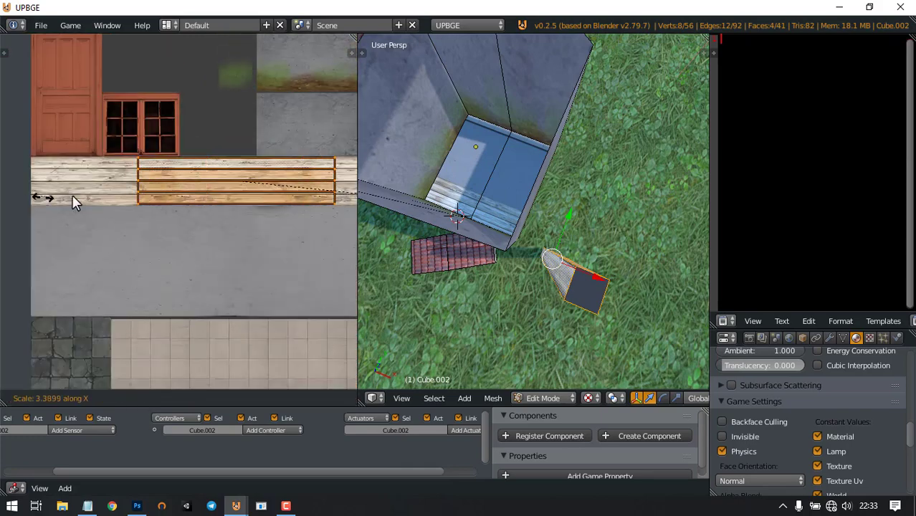
pyautogui.click(119, 201)
pyautogui.moveTo(474, 216); pyautogui.dragTo(558, 223, button='middle')
pyautogui.press('Tab')
pyautogui.scroll(-3, 545, 129)
pyautogui.scroll(3, 563, 218)
# Select the post's top face and move its UVs onto the wooden planks of the texture
pyautogui.press('Tab')
pyautogui.rightClick(514, 200)
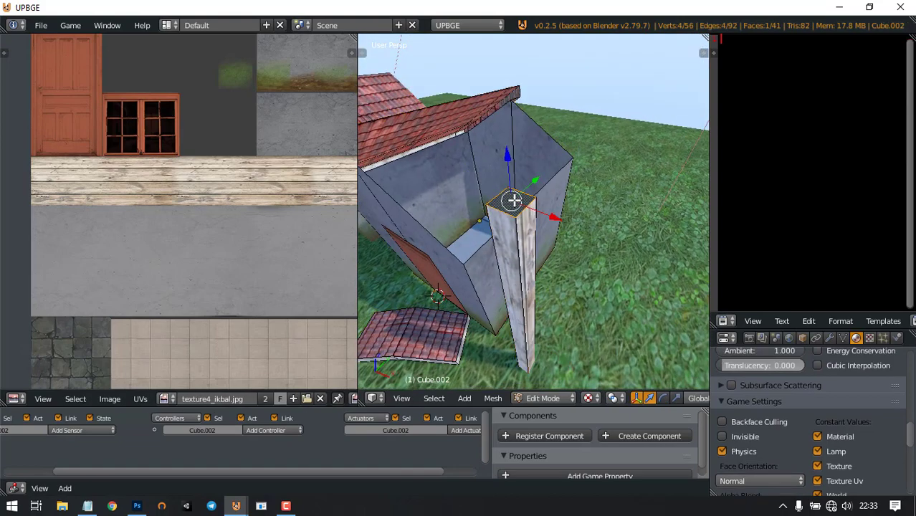
pyautogui.moveTo(253, 191); pyautogui.dragTo(248, 190, button='middle')
pyautogui.scroll(-4, 241, 279)
pyautogui.moveTo(242, 281); pyautogui.dragTo(236, 261, button='middle')
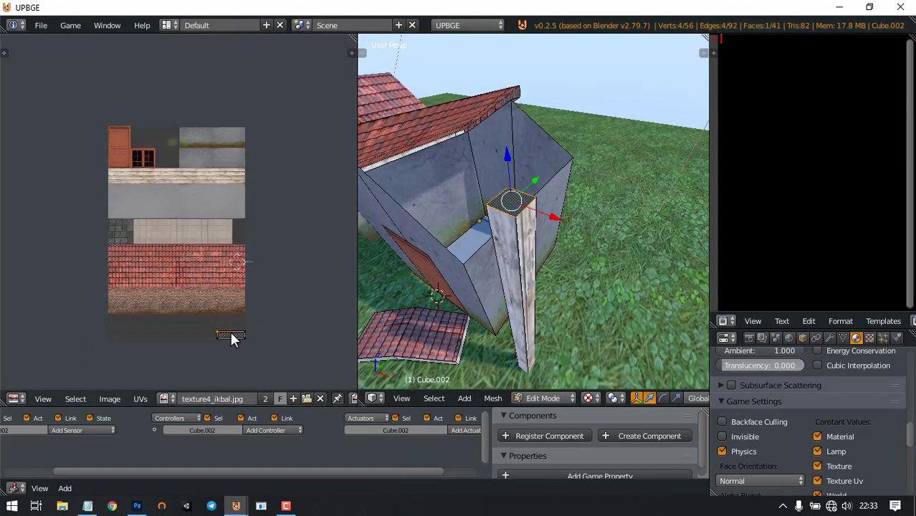
pyautogui.press('g')
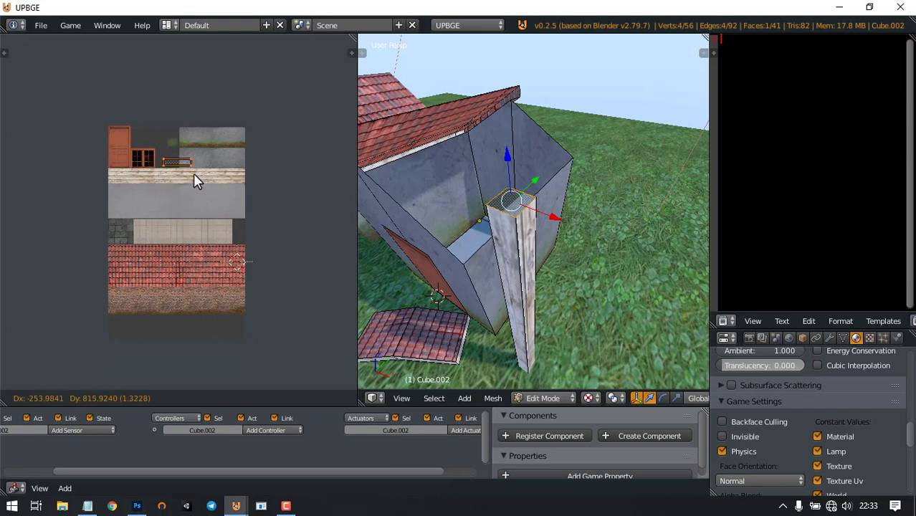
pyautogui.click(196, 182)
pyautogui.scroll(5, 190, 195)
pyautogui.moveTo(190, 195); pyautogui.dragTo(233, 237, button='middle')
pyautogui.scroll(3, 231, 197)
pyautogui.moveTo(231, 194); pyautogui.dragTo(223, 234, button='middle')
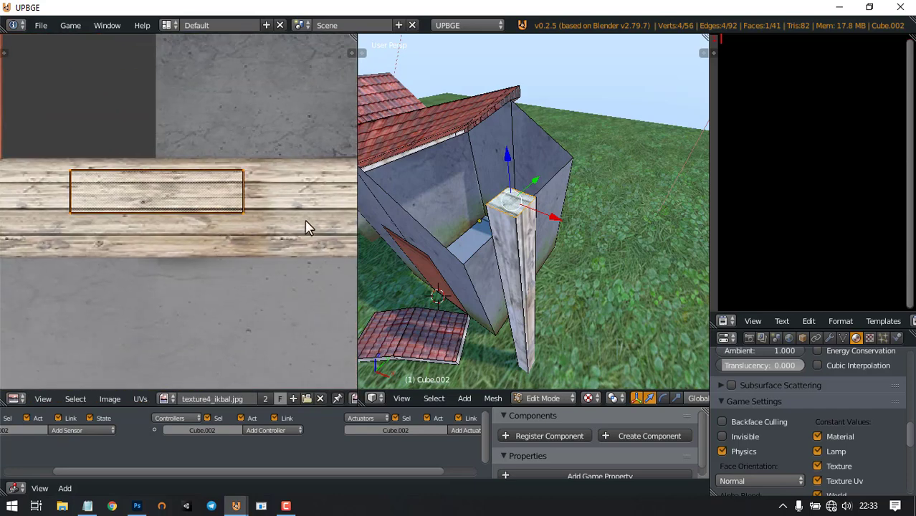
# Narrow the top face's UVs along X and shrink them to a small square within a single plank
pyautogui.press('s')
pyautogui.press('y')
pyautogui.rightClick(297, 222)
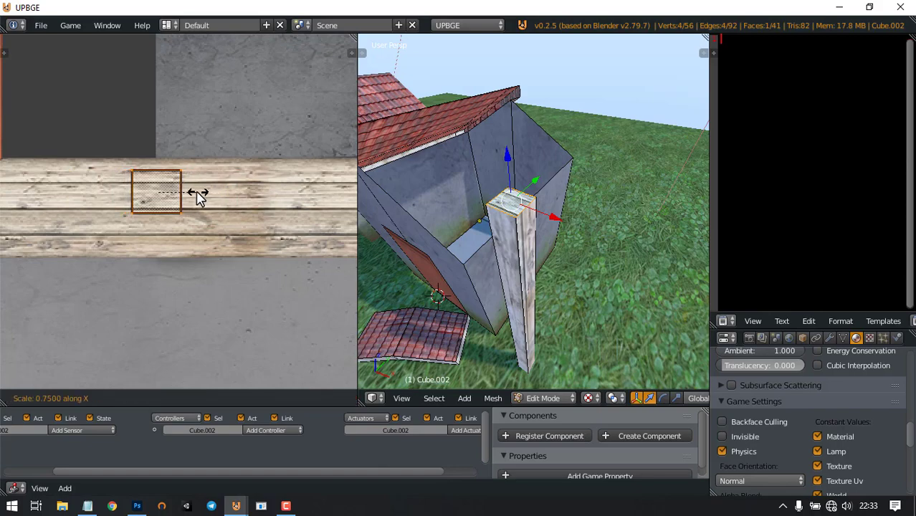
pyautogui.press('g')
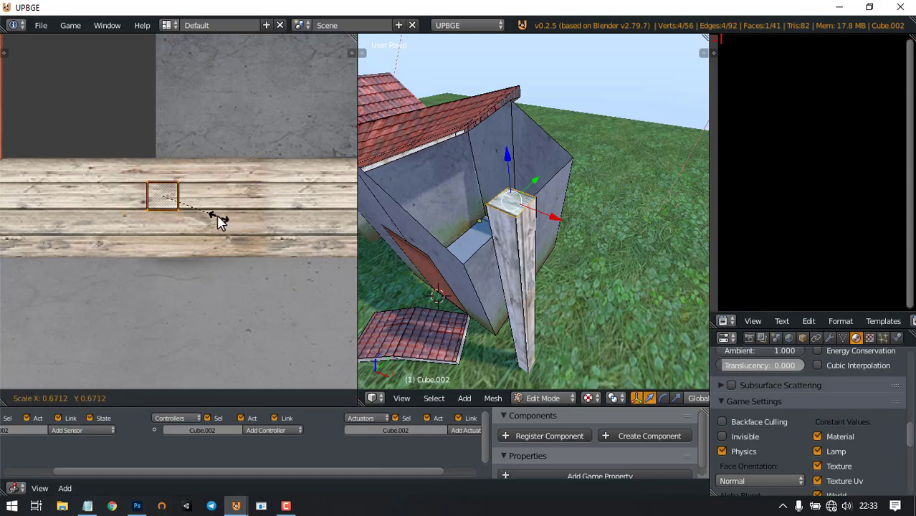
pyautogui.click(213, 217)
pyautogui.press('Tab')
pyautogui.moveTo(575, 272); pyautogui.dragTo(527, 222, button='middle')
# Select the whole post as linked geometry and move it along Y and X into the copied house's front corner
pyautogui.press('Tab')
pyautogui.hotkey('ctrl', 'l')
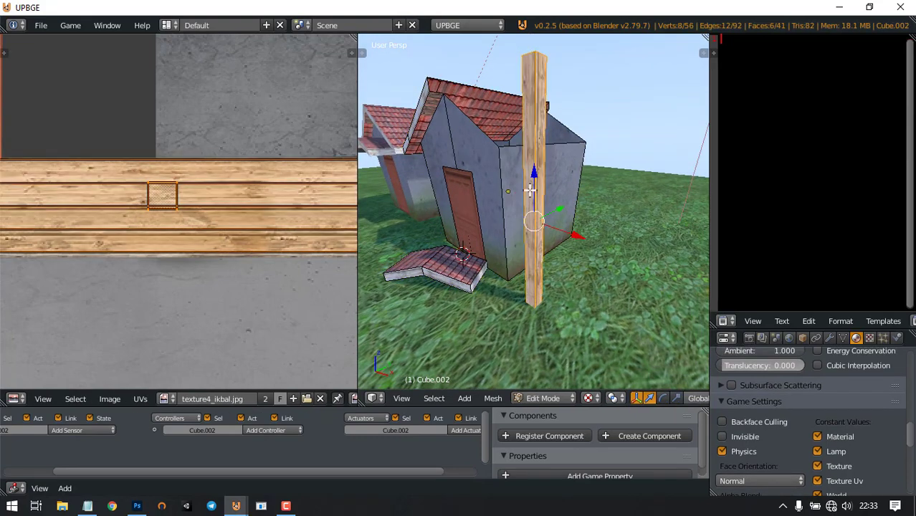
pyautogui.moveTo(565, 254); pyautogui.dragTo(520, 250, button='middle')
pyautogui.moveTo(560, 218); pyautogui.dragTo(588, 212)
pyautogui.moveTo(588, 213); pyautogui.dragTo(580, 283, button='middle')
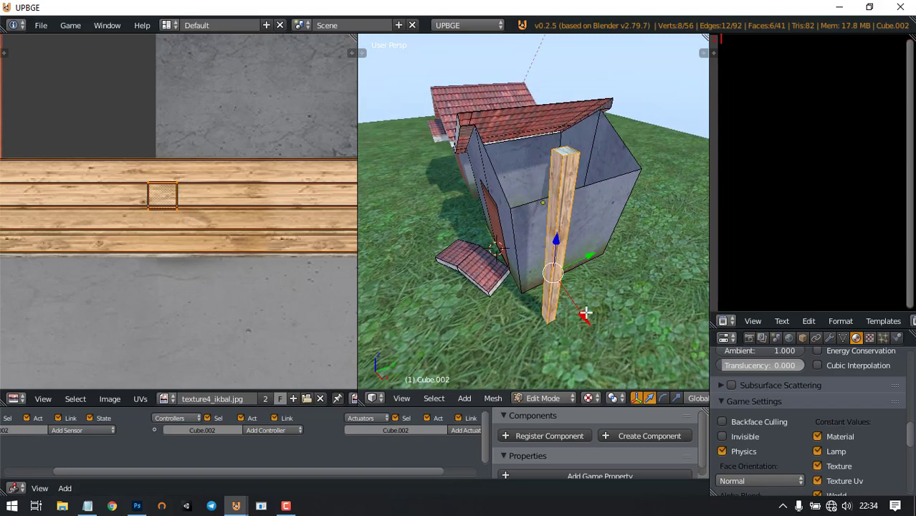
pyautogui.moveTo(586, 311); pyautogui.dragTo(526, 236)
# Duplicate the post and move the copy along Y to the rear corner of the open walls
pyautogui.moveTo(526, 235); pyautogui.dragTo(439, 226, button='middle')
pyautogui.moveTo(547, 214); pyautogui.dragTo(616, 200)
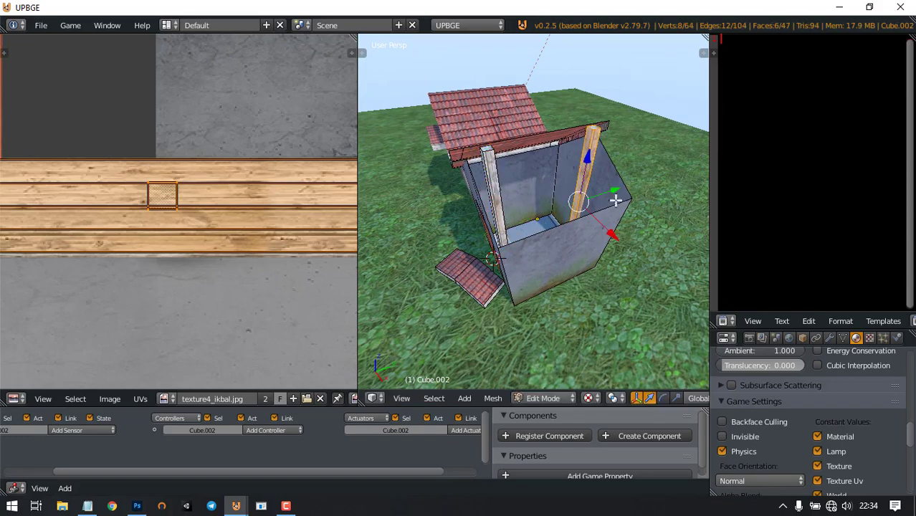
# Select both posts as linked geometry, duplicate them and move the copies along X, out beyond the open wall
pyautogui.moveTo(616, 200); pyautogui.dragTo(519, 210, button='middle')
pyautogui.hotkey('ctrl', 'l')
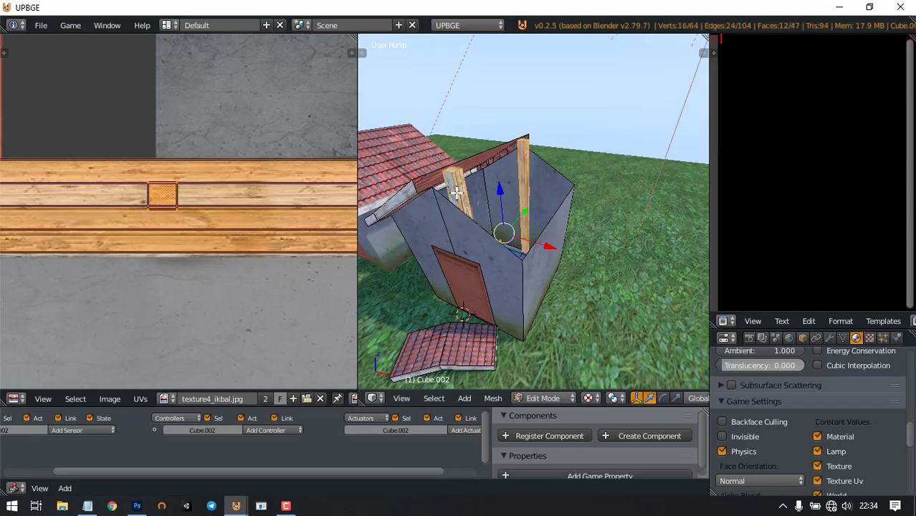
pyautogui.moveTo(554, 253); pyautogui.dragTo(633, 266)
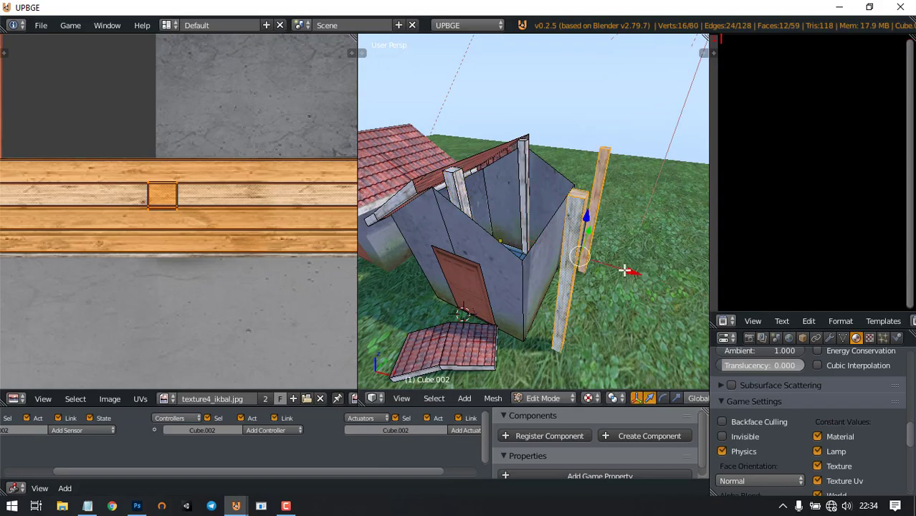
# Duplicate the two outer posts and rotate the copies 90 degrees about the Y axis
pyautogui.moveTo(634, 266); pyautogui.dragTo(606, 245, button='middle')
pyautogui.write('ry')
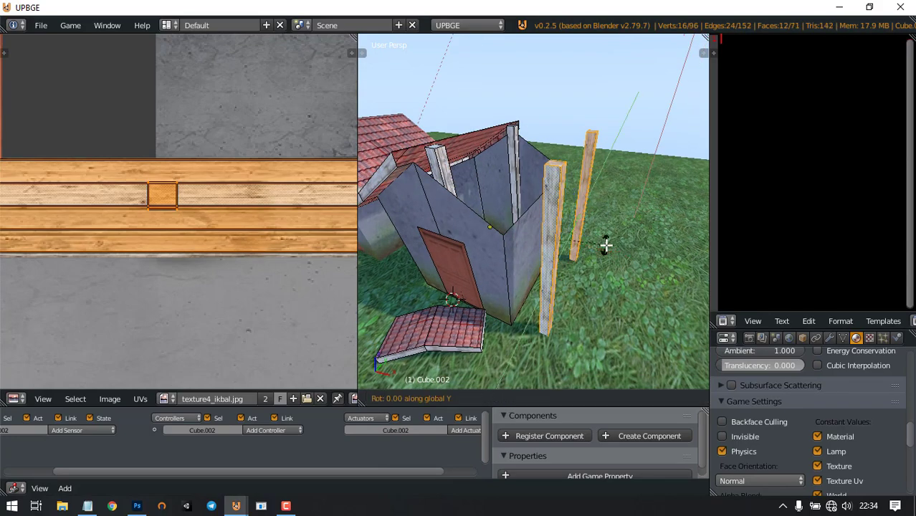
pyautogui.write('90')
pyautogui.press('Return')
# Raise the rotated beams along Z and slide them along X so they span the inner and outer posts
pyautogui.moveTo(606, 245); pyautogui.dragTo(588, 226, button='middle')
pyautogui.moveTo(588, 226); pyautogui.dragTo(588, 162)
pyautogui.moveTo(588, 163); pyautogui.dragTo(615, 180, button='middle')
pyautogui.moveTo(584, 147); pyautogui.dragTo(626, 191, button='middle')
pyautogui.moveTo(626, 191); pyautogui.dragTo(587, 195)
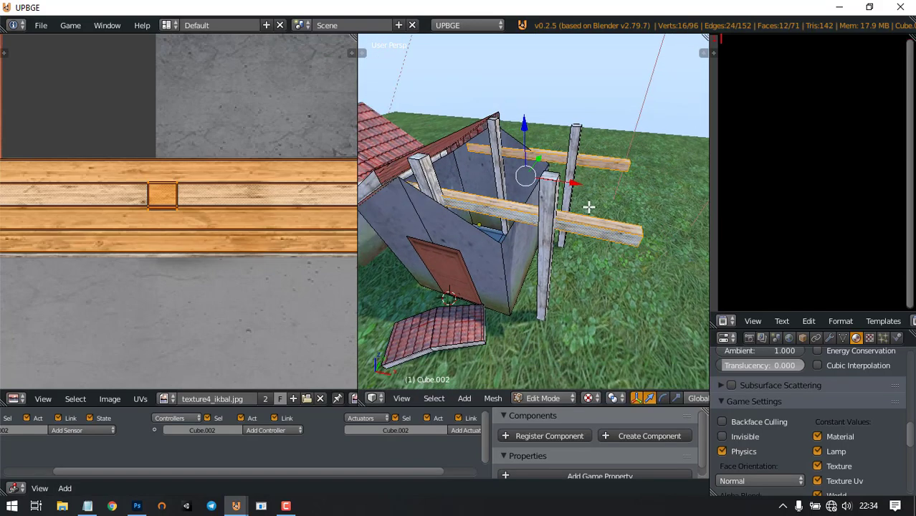
pyautogui.press('Tab')
pyautogui.scroll(-4, 510, 235)
pyautogui.scroll(2, 509, 235)
pyautogui.moveTo(509, 236); pyautogui.dragTo(595, 179, button='middle')
pyautogui.scroll(-2, 606, 162)
pyautogui.scroll(1, 575, 181)
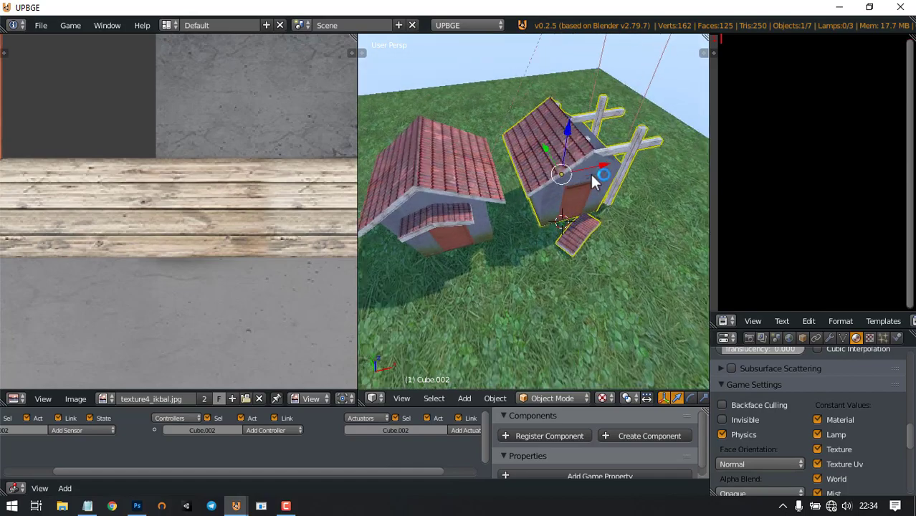
pyautogui.press('Tab')
pyautogui.moveTo(507, 195); pyautogui.dragTo(528, 188, button='middle')
pyautogui.scroll(1, 556, 195)
pyautogui.scroll(4, 507, 209)
pyautogui.rightClick(481, 162)
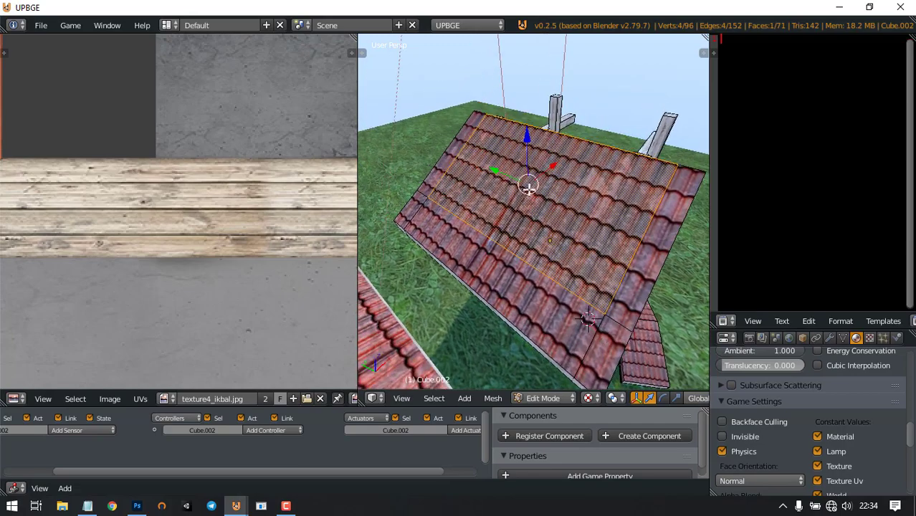
pyautogui.rightClick(446, 229)
pyautogui.rightClick(414, 207)
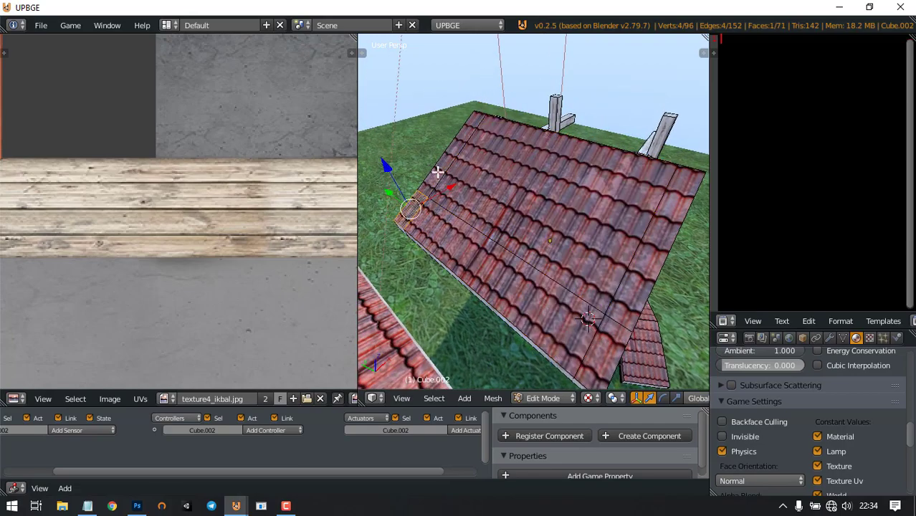
pyautogui.keyDown('shift'); pyautogui.rightClick(438, 174); pyautogui.keyUp('shift')
pyautogui.moveTo(440, 173); pyautogui.dragTo(658, 158, button='middle')
pyautogui.scroll(-5, 520, 230)
pyautogui.press('Tab')
pyautogui.moveTo(520, 230); pyautogui.dragTo(527, 197, button='middle')
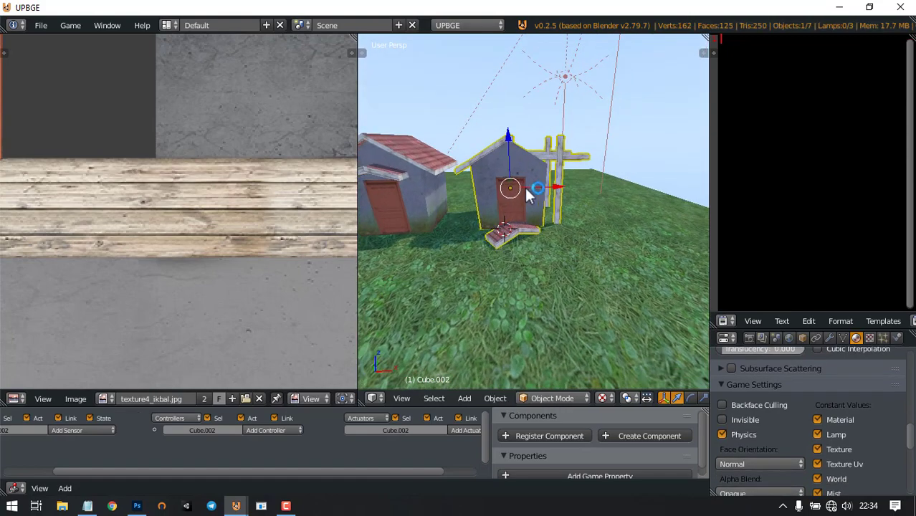
# Save the scene as BUILDING PROGRESS.blend in the D:\kampung folder
pyautogui.hotkey('ctrl', 's')
pyautogui.click(869, 81)
pyautogui.hotkey('ctrl', 's')
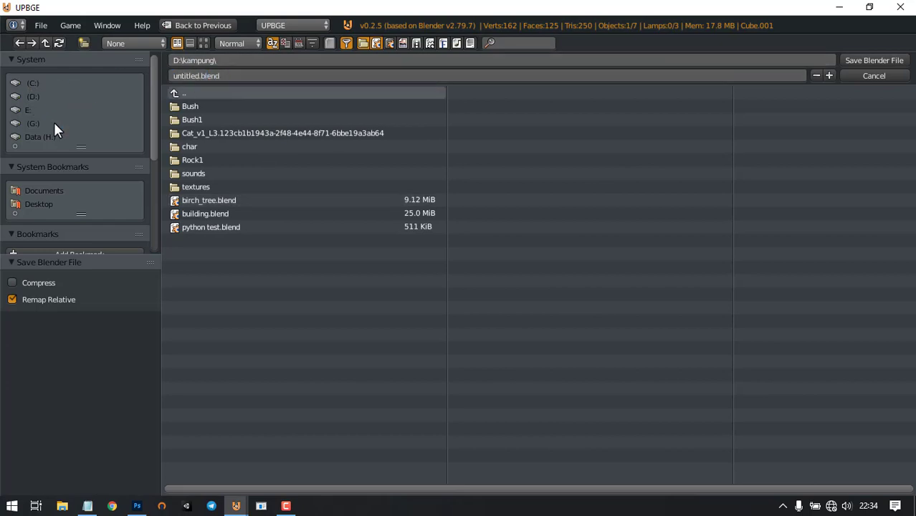
pyautogui.scroll(-5, 54, 127)
pyautogui.scroll(5, 62, 174)
pyautogui.click(222, 75)
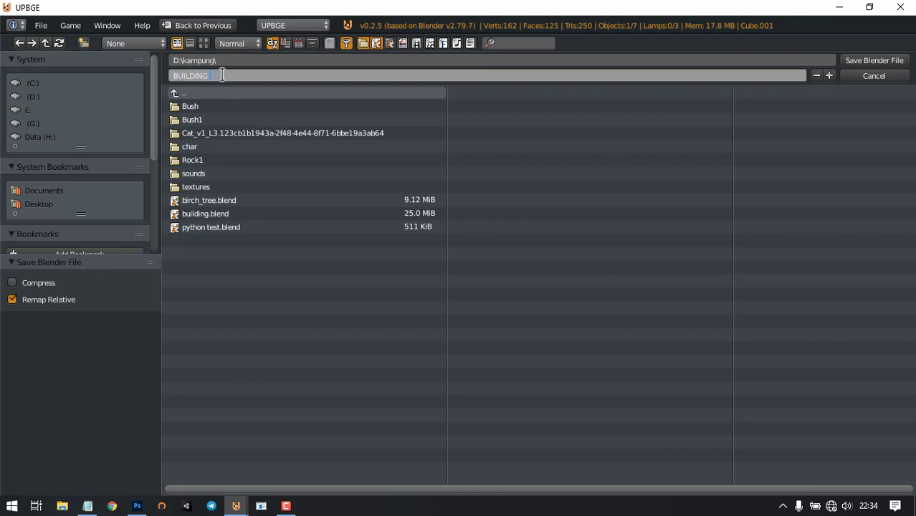
pyautogui.press('Return')
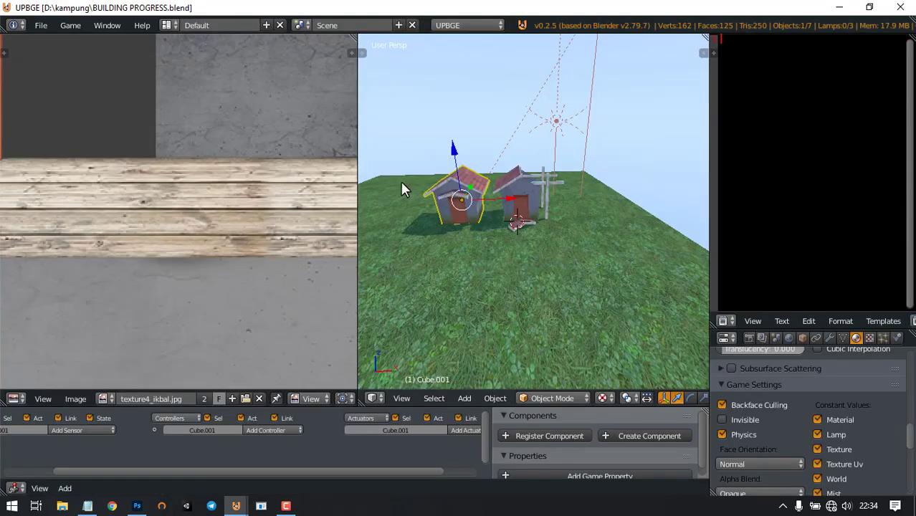
# Widen the 3D viewport, duplicate the house with wooden posts and move the copy along X beside it
pyautogui.moveTo(357, 177); pyautogui.dragTo(162, 179)
pyautogui.moveTo(510, 131); pyautogui.dragTo(465, 178, button='middle')
pyautogui.rightClick(435, 160)
pyautogui.moveTo(464, 172); pyautogui.dragTo(588, 172)
pyautogui.moveTo(588, 173); pyautogui.dragTo(600, 159, button='middle')
pyautogui.moveTo(602, 163); pyautogui.dragTo(587, 164)
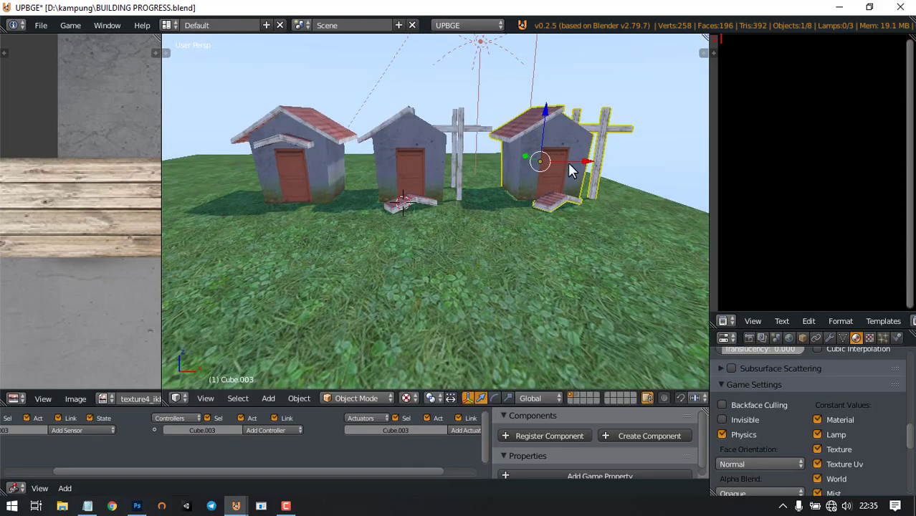
# Select the tiled top faces and front wooden trim of the new copy's roof slope and delete them
pyautogui.moveTo(569, 148); pyautogui.dragTo(516, 193, button='middle')
pyautogui.press('Tab')
pyautogui.scroll(4, 527, 178)
pyautogui.keyDown('shift'); pyautogui.moveTo(310, 168); pyautogui.dragTo(554, 149, button='middle'); pyautogui.keyUp('shift')
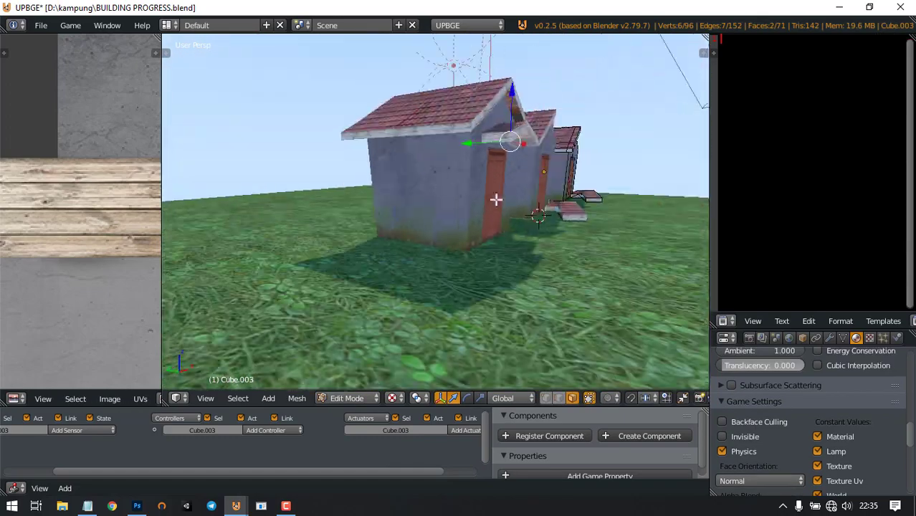
pyautogui.moveTo(471, 147)
pyautogui.mouseDown(button='middle')
pyautogui.moveTo(506, 187)
pyautogui.moveTo(431, 158)
pyautogui.moveTo(425, 172)
pyautogui.moveTo(482, 146)
pyautogui.moveTo(422, 171)
pyautogui.moveTo(453, 176)
pyautogui.moveTo(477, 147)
pyautogui.moveTo(470, 163)
pyautogui.mouseUp(button='middle')
pyautogui.scroll(4, 470, 162)
pyautogui.keyDown('shift'); pyautogui.rightClick(433, 165); pyautogui.keyUp('shift')
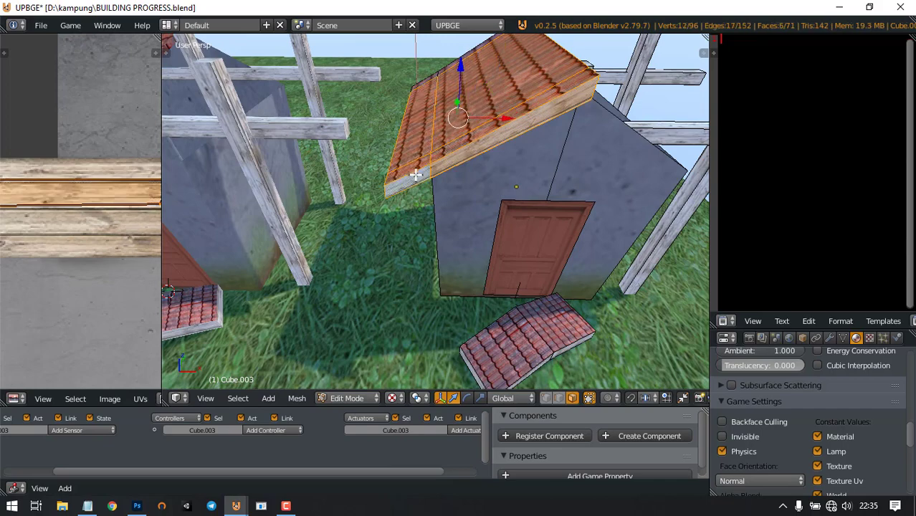
pyautogui.press('x')
pyautogui.click(413, 175)
# Select the leftover overhang and edge faces around the new copy's opened roof slope
pyautogui.rightClick(464, 152)
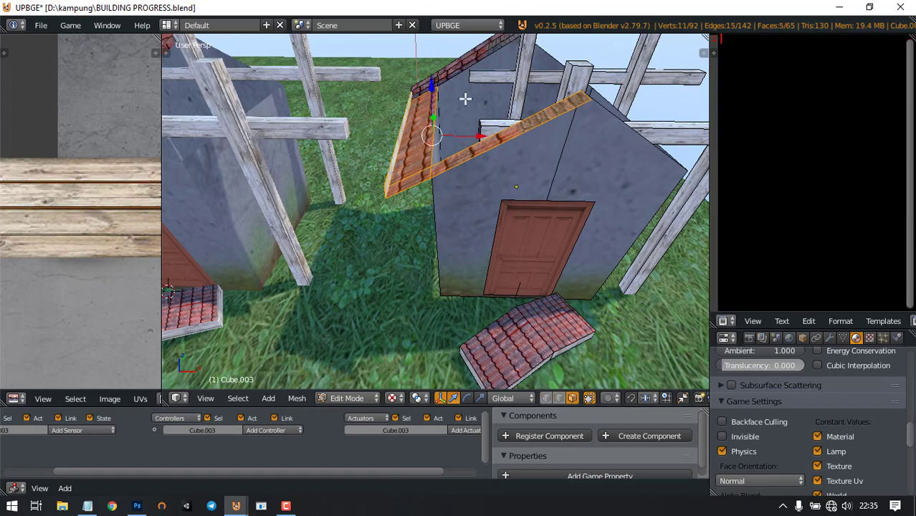
pyautogui.moveTo(466, 99); pyautogui.dragTo(457, 195, button='middle')
pyautogui.keyDown('shift'); pyautogui.rightClick(495, 328); pyautogui.keyUp('shift')
pyautogui.keyDown('shift'); pyautogui.rightClick(367, 356); pyautogui.keyUp('shift')
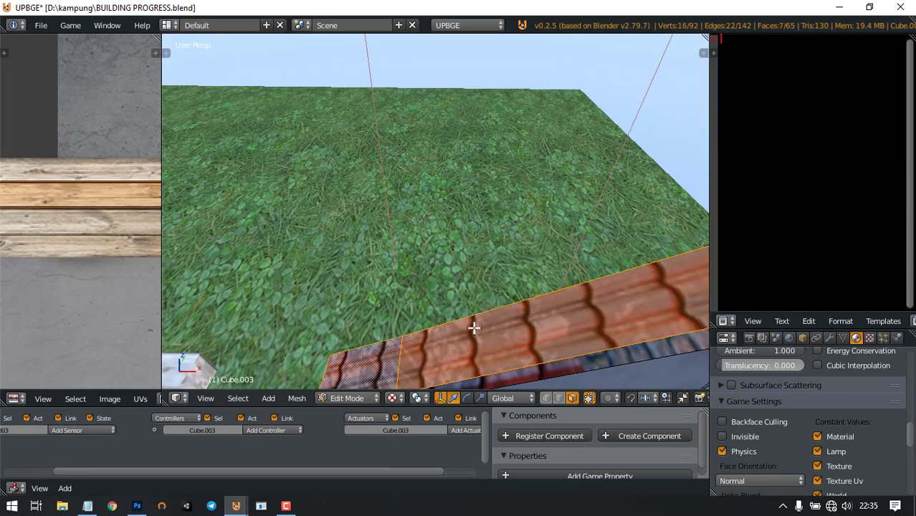
pyautogui.moveTo(475, 327); pyautogui.dragTo(472, 253, button='middle')
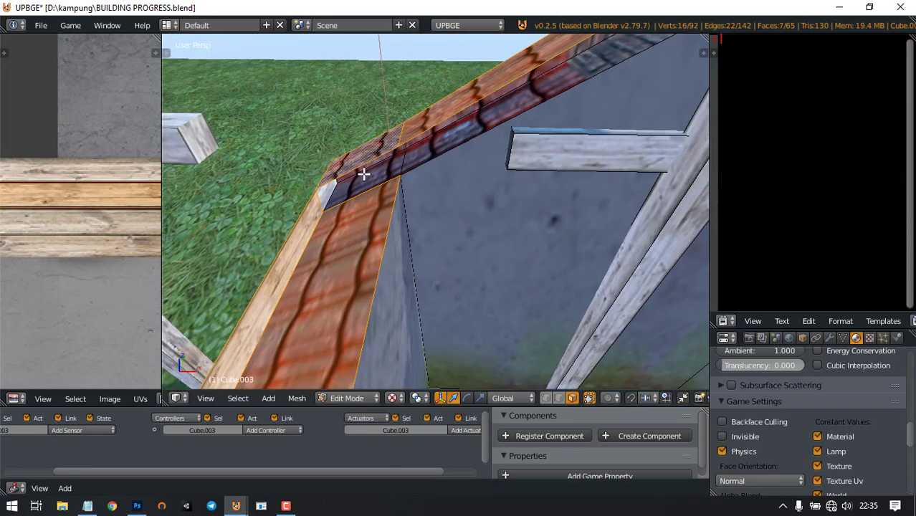
# Delete the third house's tiled roof faces, including the leftover red strip and its pale end piece
pyautogui.press('x')
pyautogui.click(436, 155)
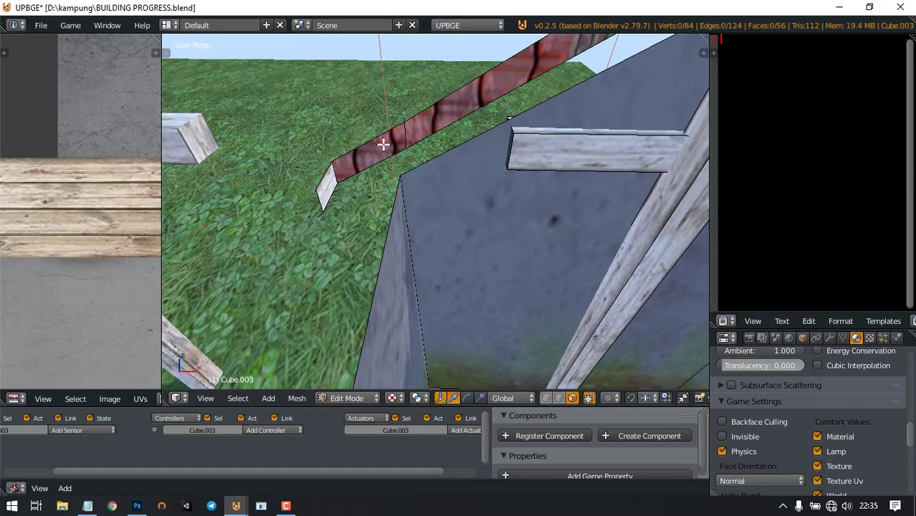
pyautogui.press('x')
pyautogui.click(472, 96)
pyautogui.moveTo(473, 96); pyautogui.dragTo(450, 155, button='middle')
# Delete the two front wall faces surrounding the door of the third house
pyautogui.rightClick(403, 203)
pyautogui.keyDown('shift'); pyautogui.rightClick(339, 162); pyautogui.keyUp('shift')
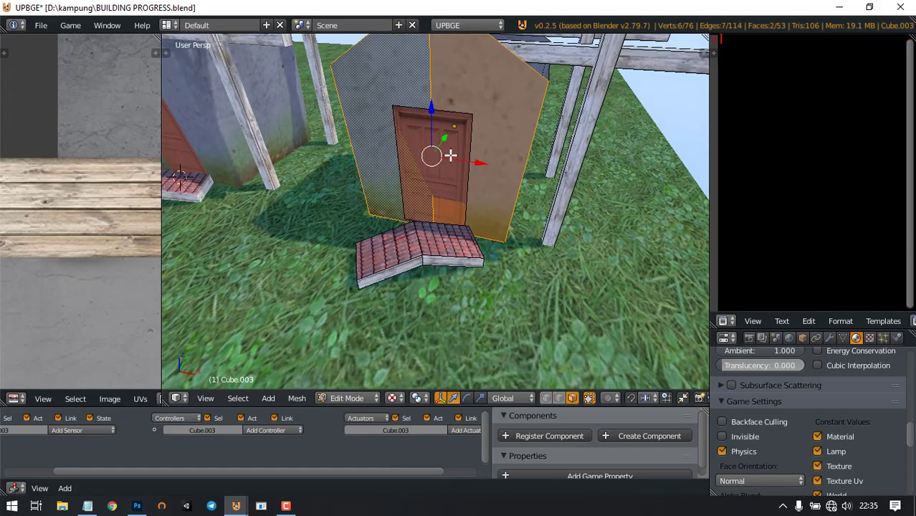
pyautogui.press('x')
pyautogui.click(450, 154)
# Move the door face out along the Y axis so it stands in front of the house
pyautogui.moveTo(474, 122); pyautogui.dragTo(453, 139, button='middle')
pyautogui.rightClick(473, 153)
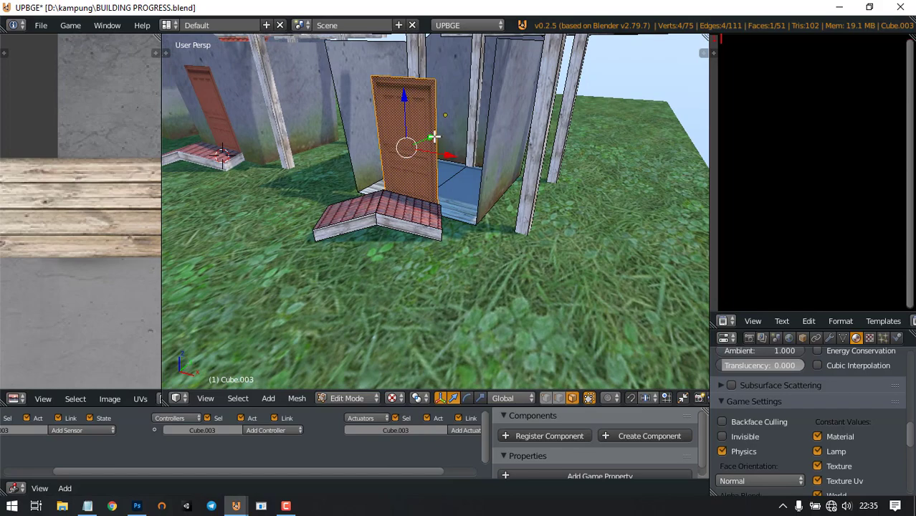
pyautogui.moveTo(435, 137); pyautogui.dragTo(363, 185)
pyautogui.press('r')
pyautogui.press('y')
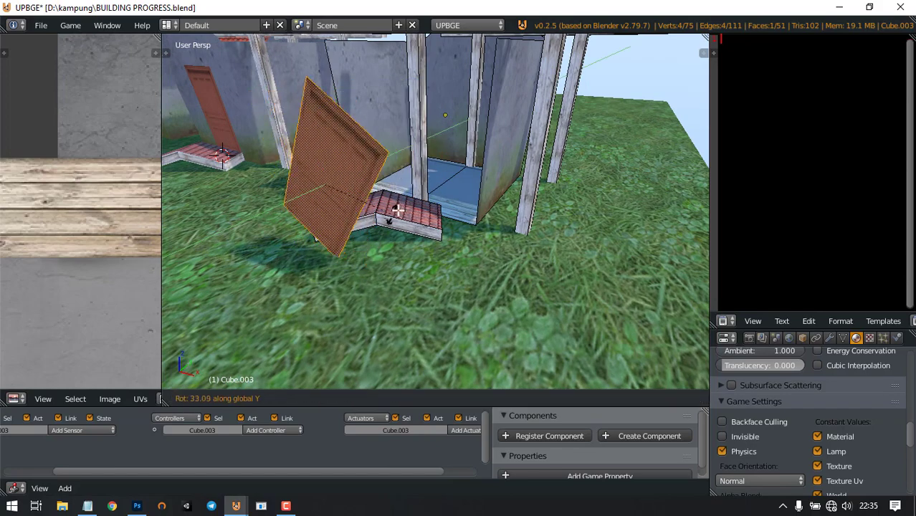
pyautogui.rightClick(412, 188)
# Extrude the detached door face into a thin solid slab
pyautogui.moveTo(396, 166); pyautogui.dragTo(330, 82, button='middle')
pyautogui.press('e')
pyautogui.click(395, 164)
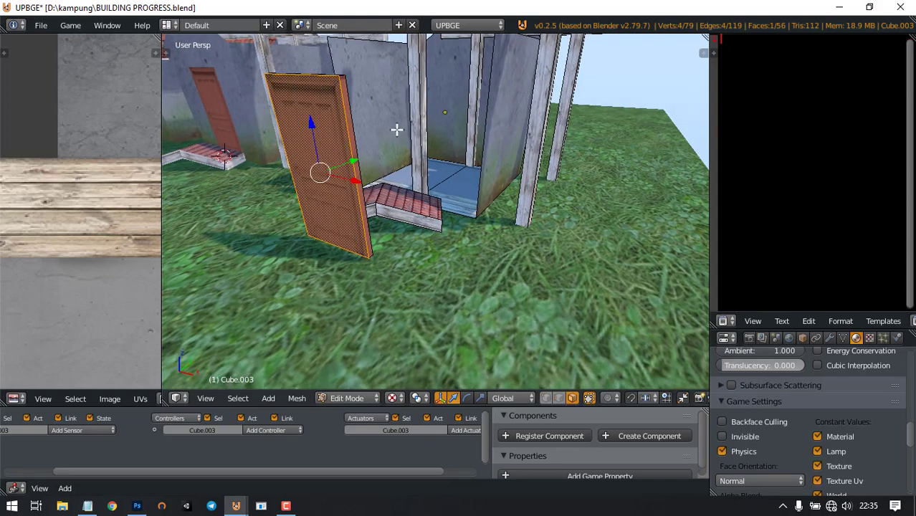
# Rotate the entire door slab by 90 degrees so it lies flat
pyautogui.write('r')
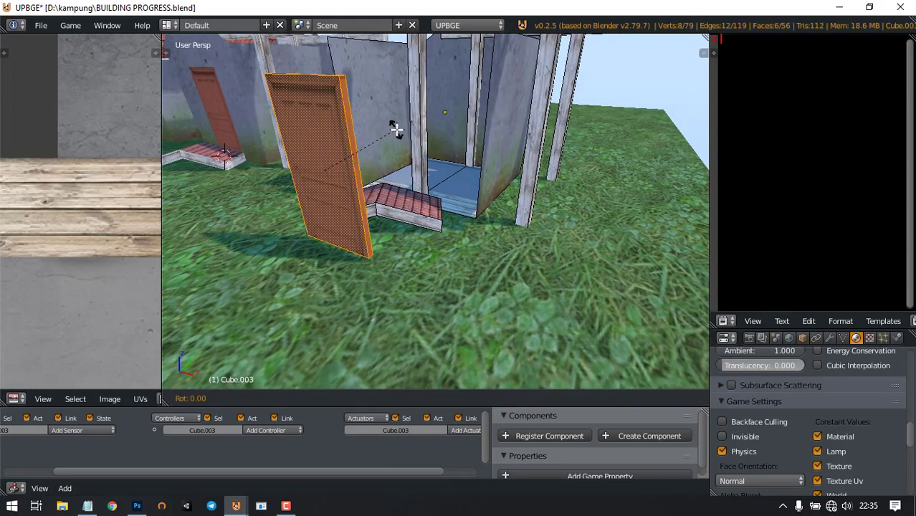
pyautogui.write('90')
pyautogui.press('Escape')
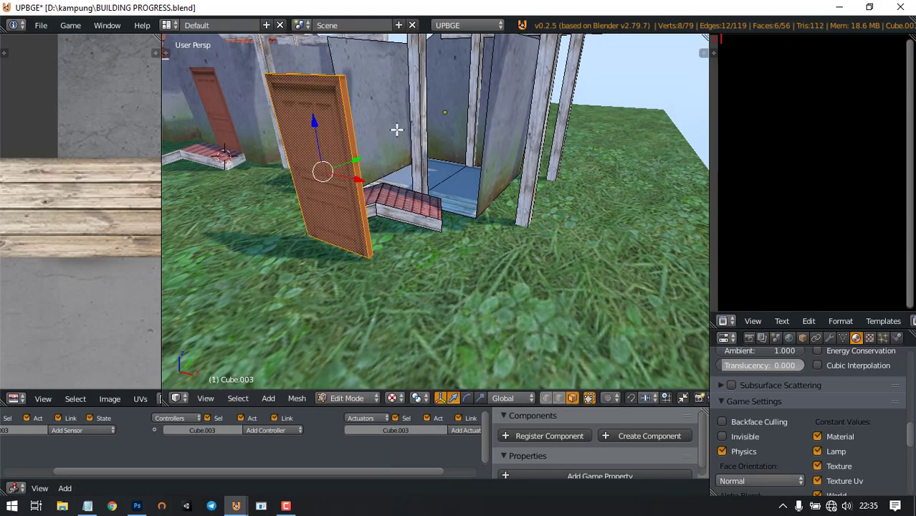
pyautogui.write('r90')
pyautogui.press('Return')
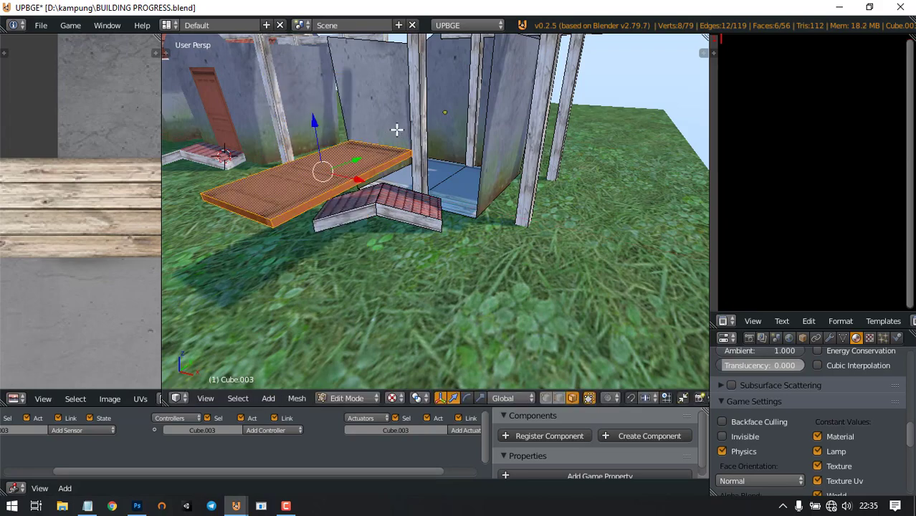
# Lower the door slab onto the grass, shift it along X past the canopy and turn it about Z
pyautogui.moveTo(314, 126); pyautogui.dragTo(327, 203)
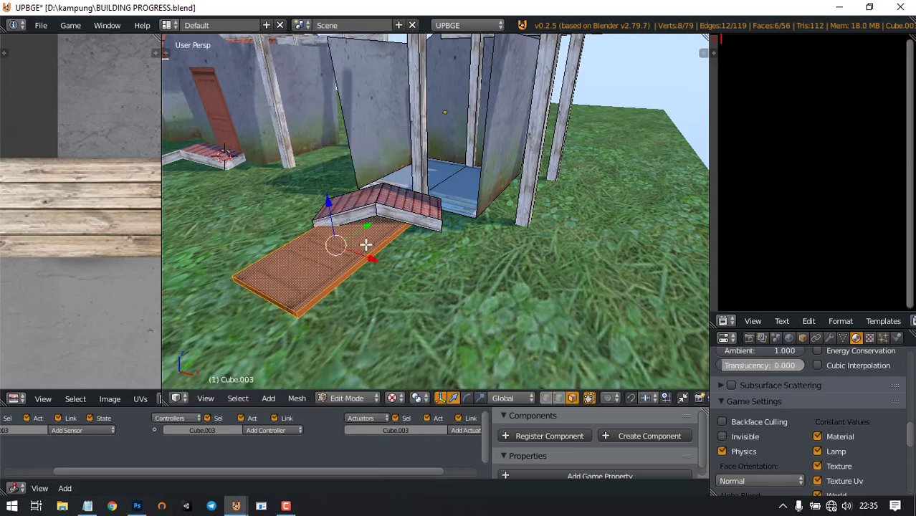
pyautogui.moveTo(372, 260); pyautogui.dragTo(505, 304)
pyautogui.press('r')
pyautogui.press('z')
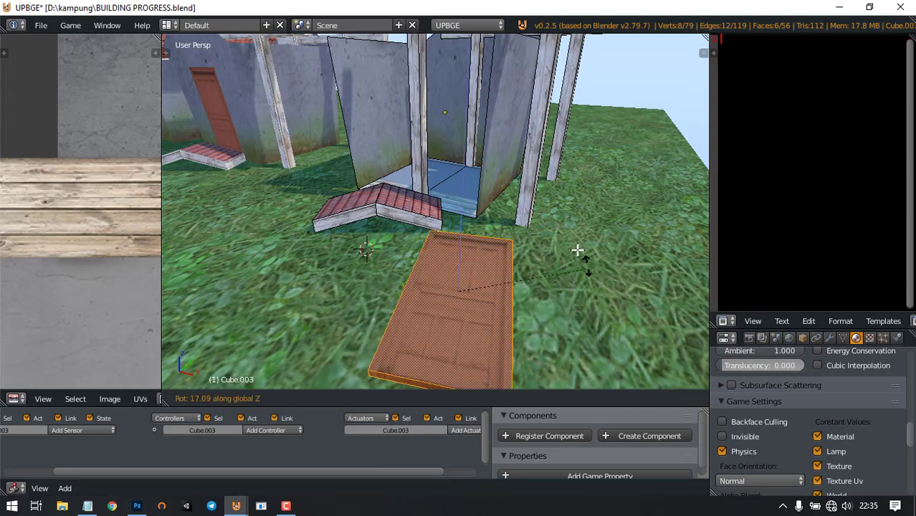
pyautogui.click(491, 235)
# Shift the whole fallen door canopy along X away from the door slab and rotate it about the Z axis
pyautogui.moveTo(480, 233); pyautogui.dragTo(498, 205, button='middle')
pyautogui.rightClick(489, 217)
pyautogui.scroll(-5, 491, 217)
pyautogui.press('Tab')
pyautogui.scroll(2, 495, 216)
pyautogui.press('Tab')
pyautogui.rightClick(439, 259)
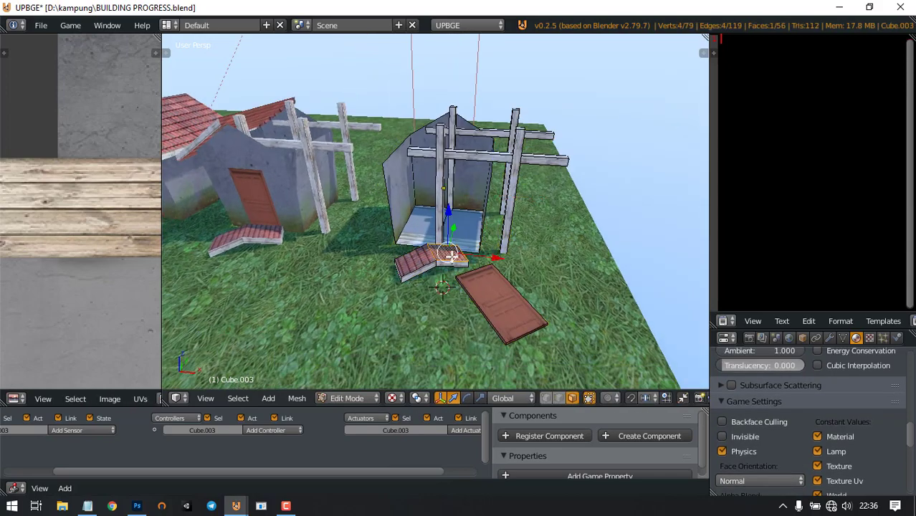
pyautogui.hotkey('ctrl', 'l')
pyautogui.moveTo(485, 267); pyautogui.dragTo(424, 259)
pyautogui.press('r')
pyautogui.press('z')
pyautogui.click(417, 301)
pyautogui.moveTo(432, 257); pyautogui.dragTo(394, 274, button='middle')
# Finish editing the third house's mesh and return to Object Mode
pyautogui.press('Tab')
pyautogui.press('Tab')
pyautogui.scroll(3, 466, 256)
pyautogui.moveTo(446, 237); pyautogui.dragTo(470, 216, button='middle')
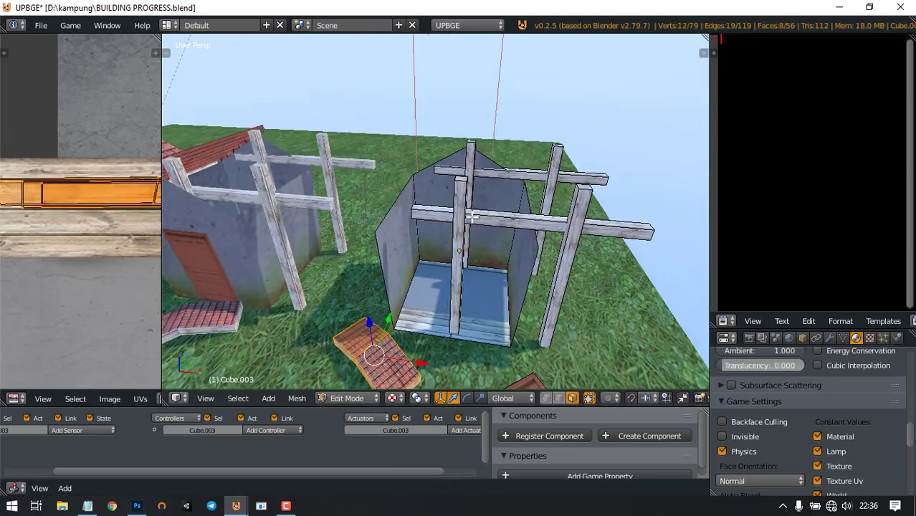
pyautogui.rightClick(470, 217)
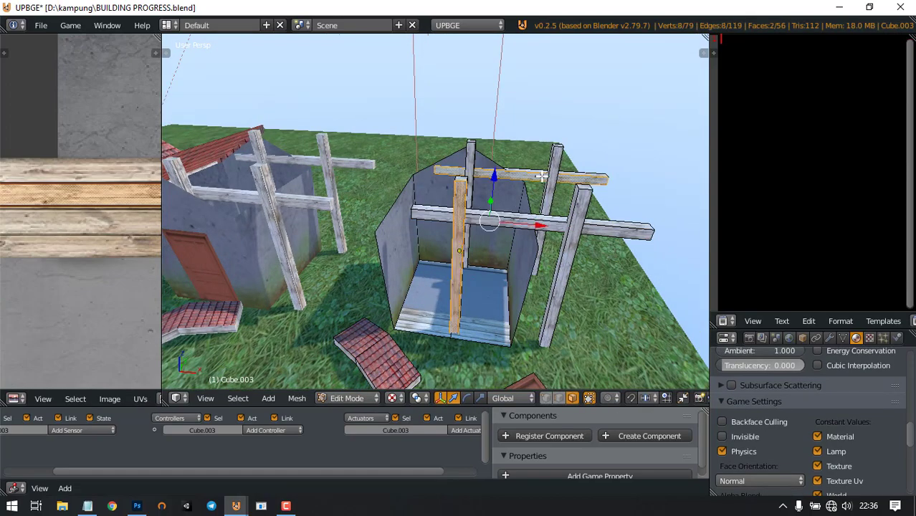
pyautogui.scroll(-5, 542, 176)
pyautogui.press('Tab')
pyautogui.moveTo(542, 175); pyautogui.dragTo(501, 201, button='middle')
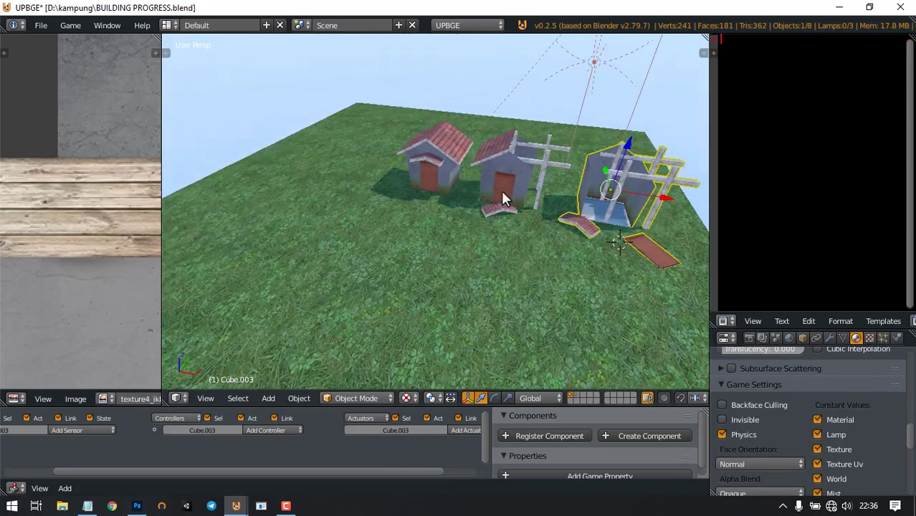
# Examine the three house construction stages on the grass, from the finished house to the bare frame
pyautogui.keyDown('shift'); pyautogui.rightClick(439, 162); pyautogui.keyUp('shift')
pyautogui.keyDown('shift'); pyautogui.rightClick(511, 171); pyautogui.keyUp('shift')
pyautogui.moveTo(609, 197); pyautogui.dragTo(556, 168, button='middle')
pyautogui.rightClick(462, 172)
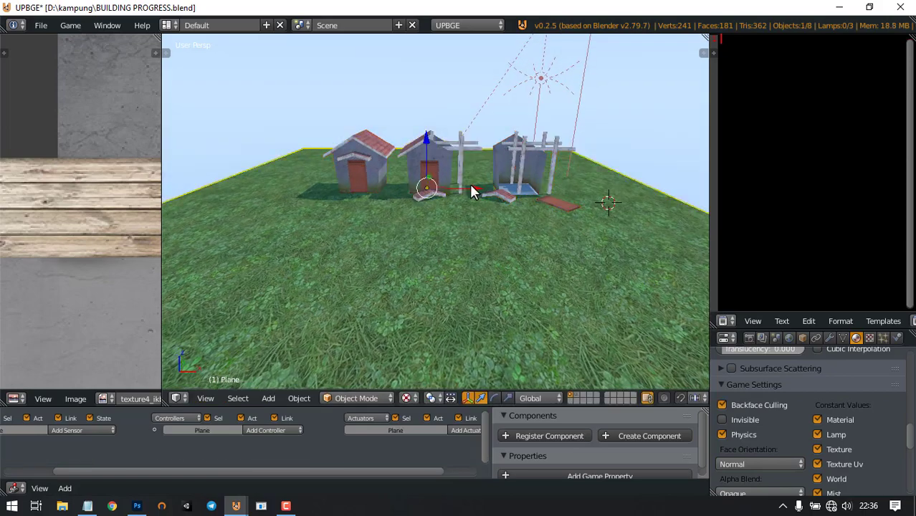
pyautogui.rightClick(438, 165)
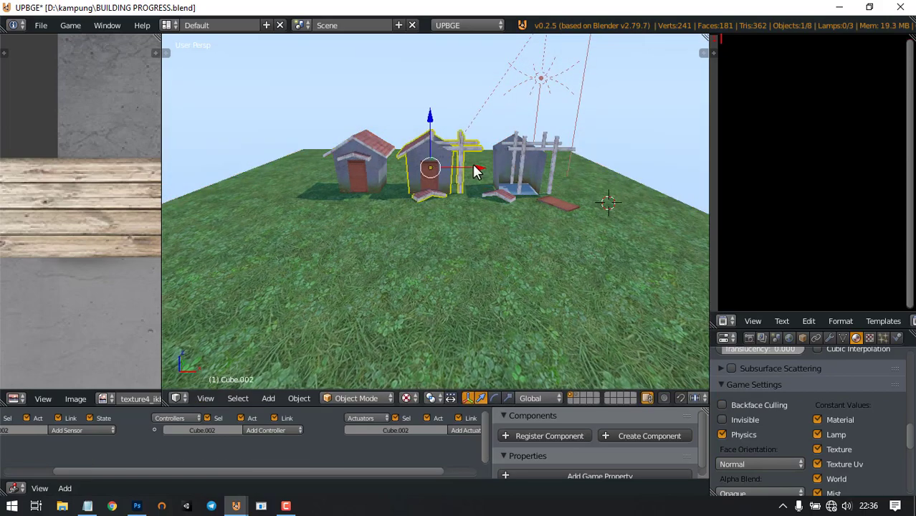
pyautogui.scroll(-2, 478, 171)
pyautogui.moveTo(480, 172); pyautogui.dragTo(485, 204, button='middle')
pyautogui.rightClick(543, 175)
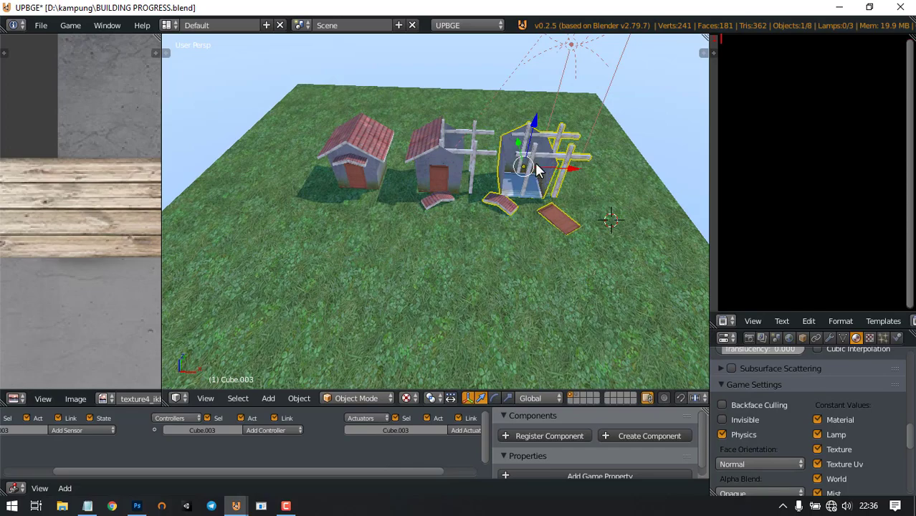
pyautogui.moveTo(529, 178); pyautogui.dragTo(485, 155, button='middle')
pyautogui.rightClick(448, 122)
pyautogui.moveTo(447, 122); pyautogui.dragTo(549, 169, button='middle')
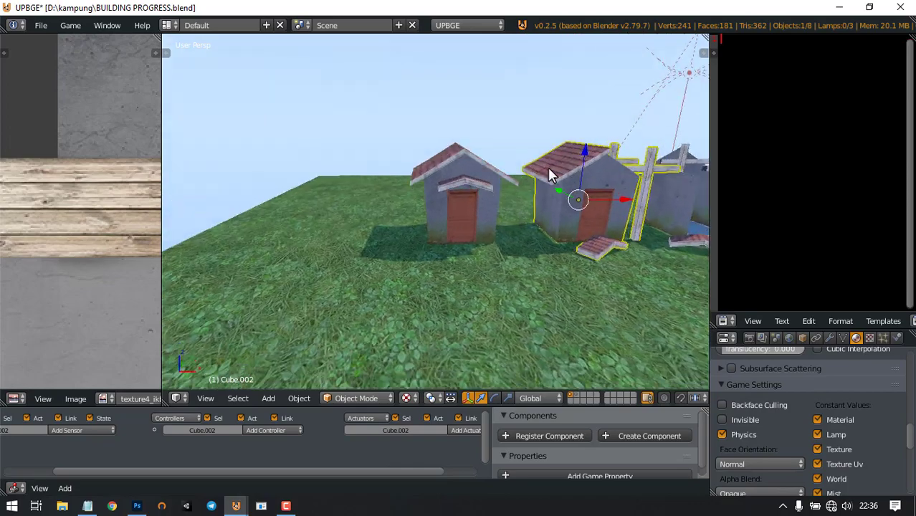
# Save the scene over the existing BUILDING PROGRESS.blend file
pyautogui.moveTo(519, 207); pyautogui.dragTo(522, 255, button='middle')
pyautogui.moveTo(401, 195); pyautogui.dragTo(439, 189, button='middle')
pyautogui.scroll(-4, 479, 205)
pyautogui.hotkey('ctrl', 's')
pyautogui.click(440, 195)
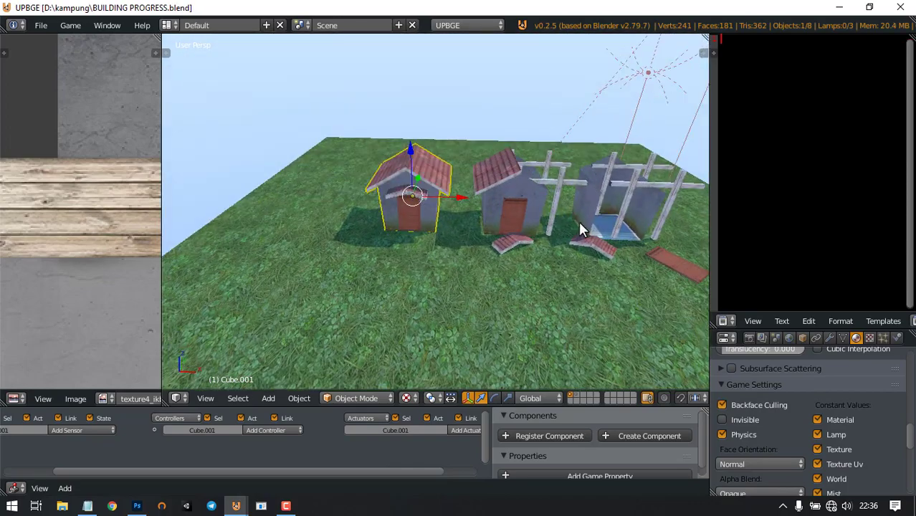
# Compare the three building stages from several angles, selecting each house and ending on the bare frame
pyautogui.moveTo(582, 222); pyautogui.dragTo(529, 227, button='middle')
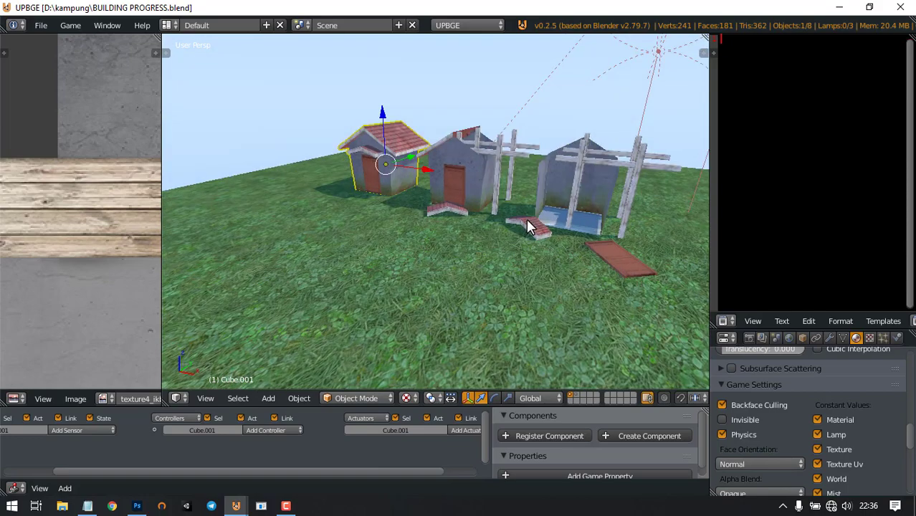
pyautogui.scroll(-6, 528, 226)
pyautogui.moveTo(477, 202); pyautogui.dragTo(484, 240, button='middle')
pyautogui.scroll(5, 484, 239)
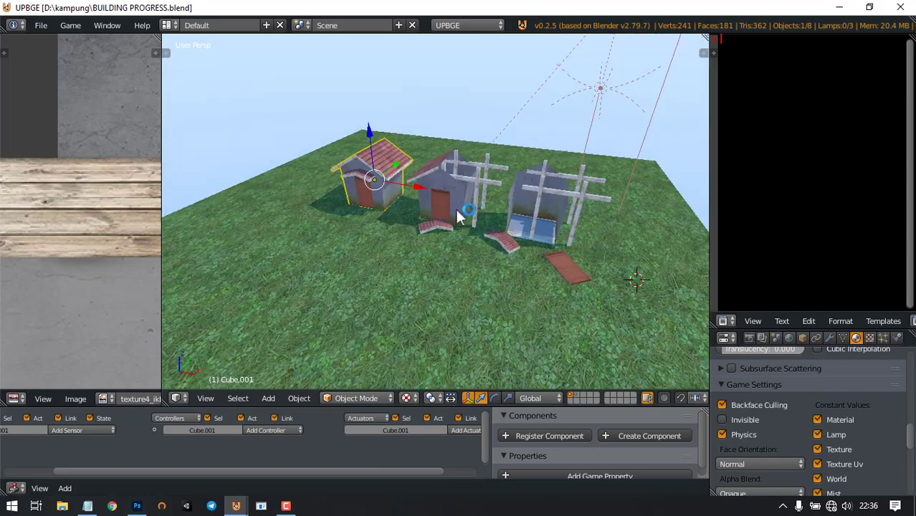
pyautogui.rightClick(458, 215)
pyautogui.moveTo(548, 239); pyautogui.dragTo(354, 199, button='middle')
pyautogui.scroll(2, 354, 199)
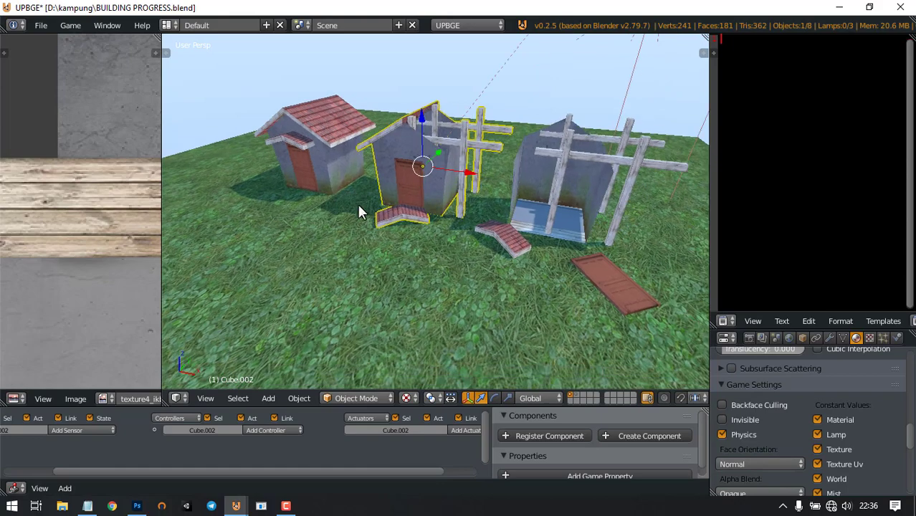
pyautogui.rightClick(333, 161)
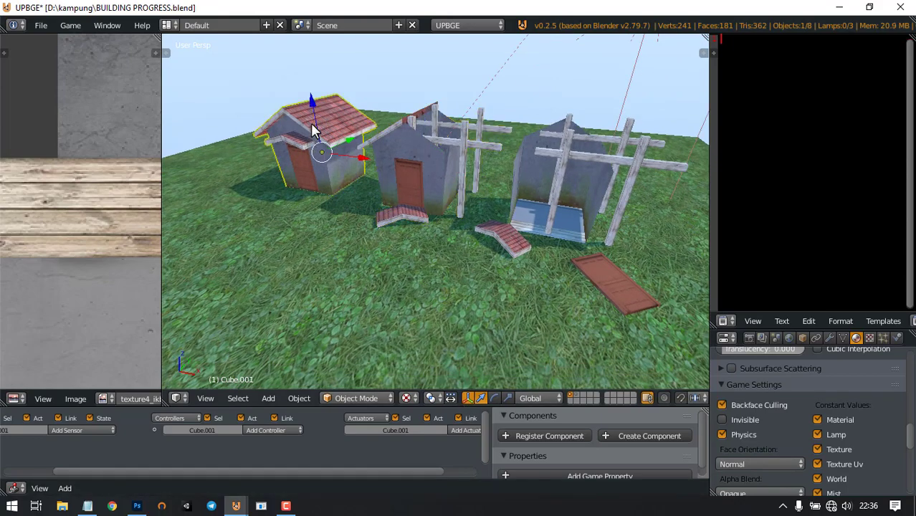
pyautogui.rightClick(578, 184)
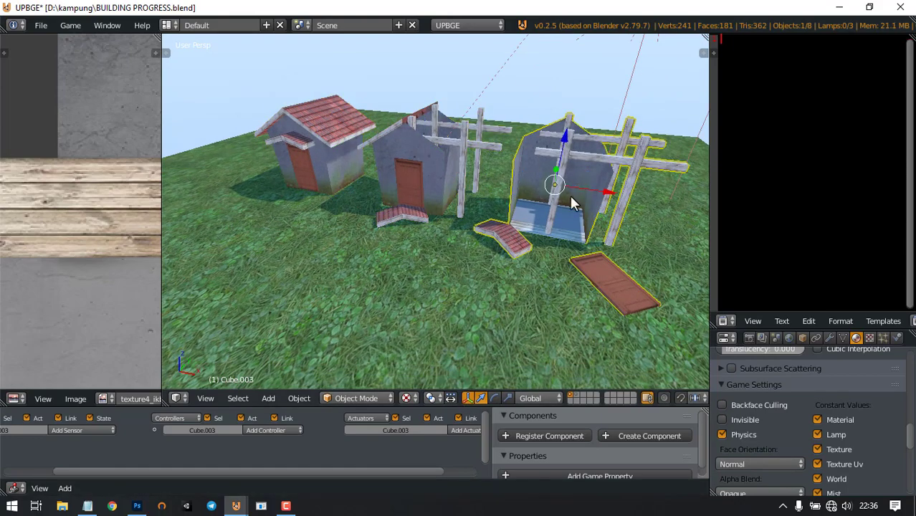
pyautogui.scroll(-3, 517, 175)
pyautogui.moveTo(508, 179); pyautogui.dragTo(458, 199, button='middle')
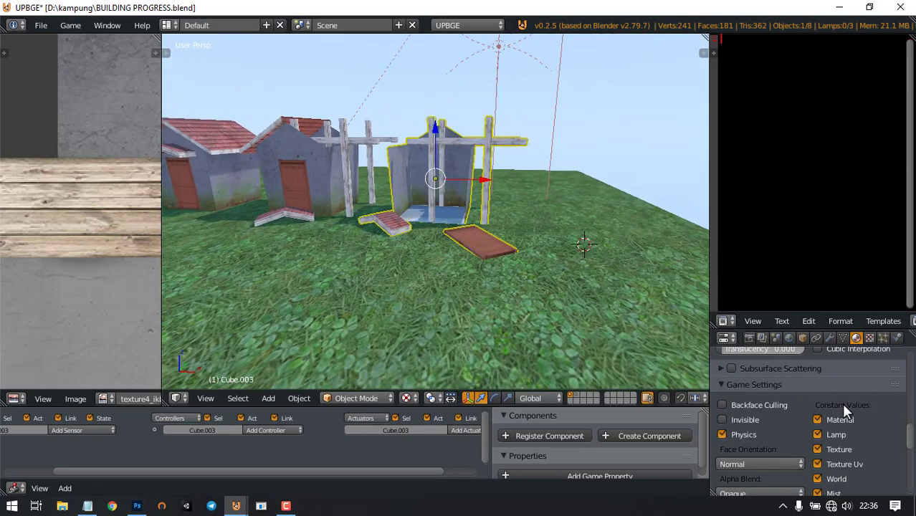
# Show the modifier settings for the bare-frame house and enlarge the Logic Editor area to reveal its sensors
pyautogui.click(843, 338)
pyautogui.click(830, 337)
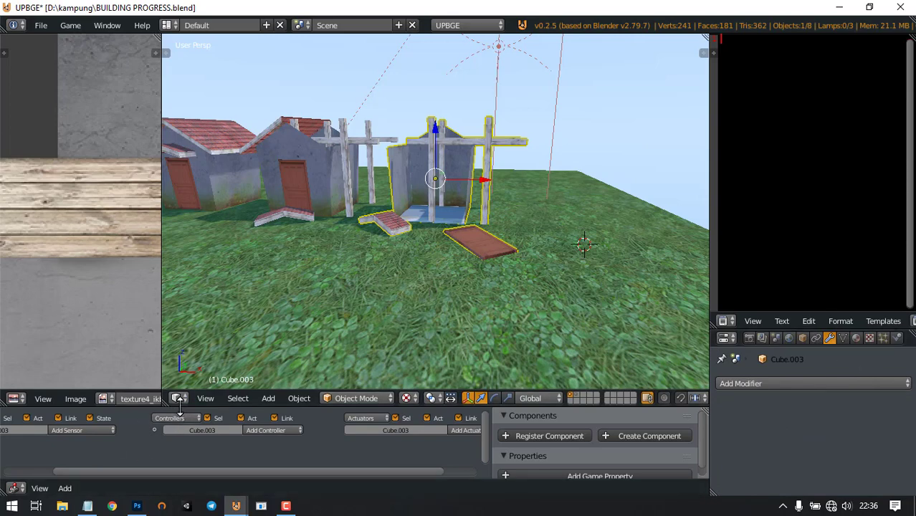
pyautogui.moveTo(182, 408); pyautogui.dragTo(181, 328)
pyautogui.moveTo(118, 473); pyautogui.dragTo(32, 470)
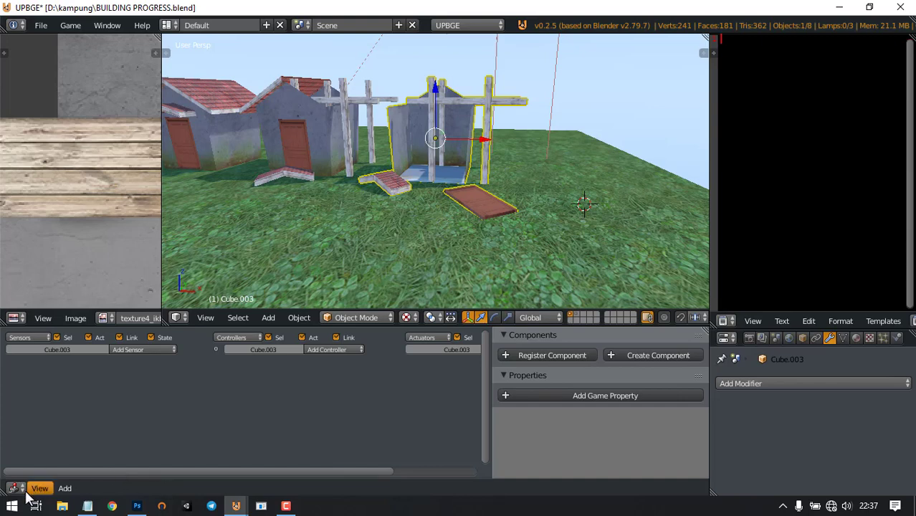
pyautogui.keyDown('ctrl'); pyautogui.hscroll(3, 408, 366); pyautogui.keyUp('ctrl')
pyautogui.click(433, 349)
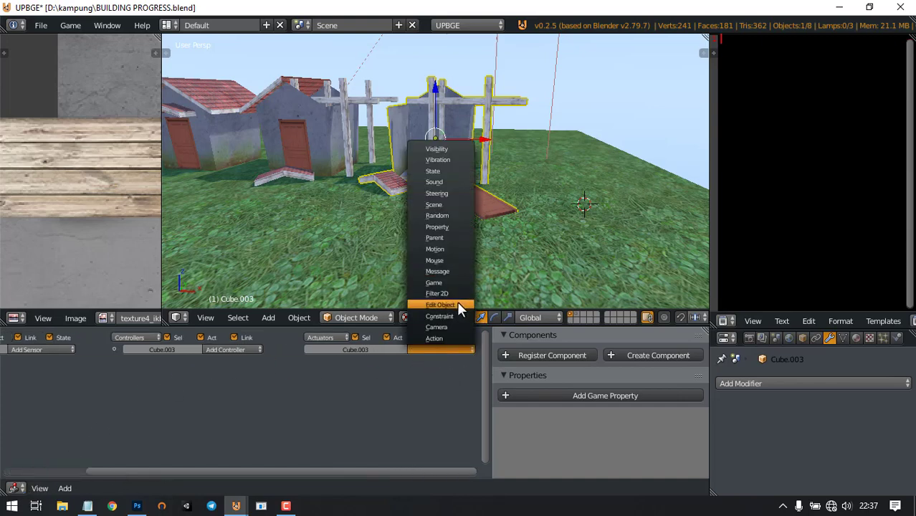
pyautogui.keyDown('ctrl'); pyautogui.hscroll(-3, 179, 380); pyautogui.keyUp('ctrl')
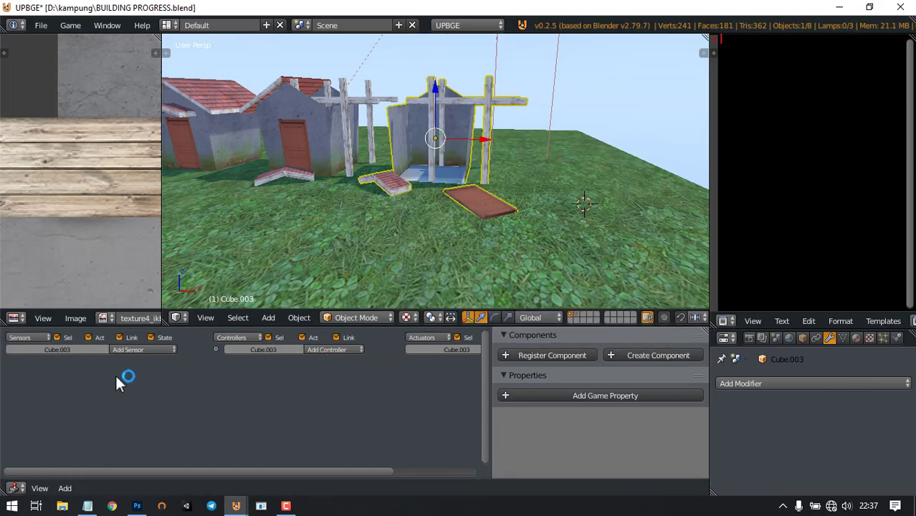
pyautogui.scroll(-3, 433, 168)
pyautogui.moveTo(433, 166); pyautogui.dragTo(435, 176, button='middle')
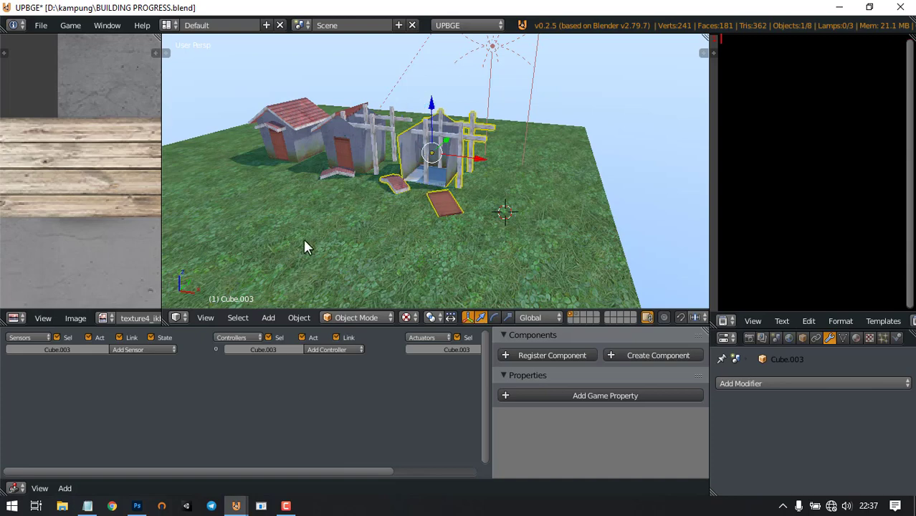
# Add an Always sensor and an Edit Object actuator set to Replace Mesh to the bare-frame house
pyautogui.click(126, 349)
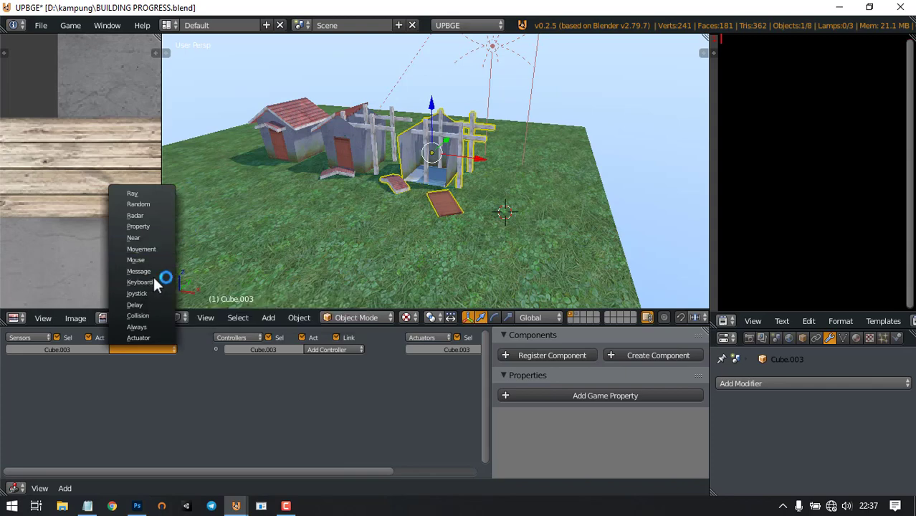
pyautogui.click(156, 328)
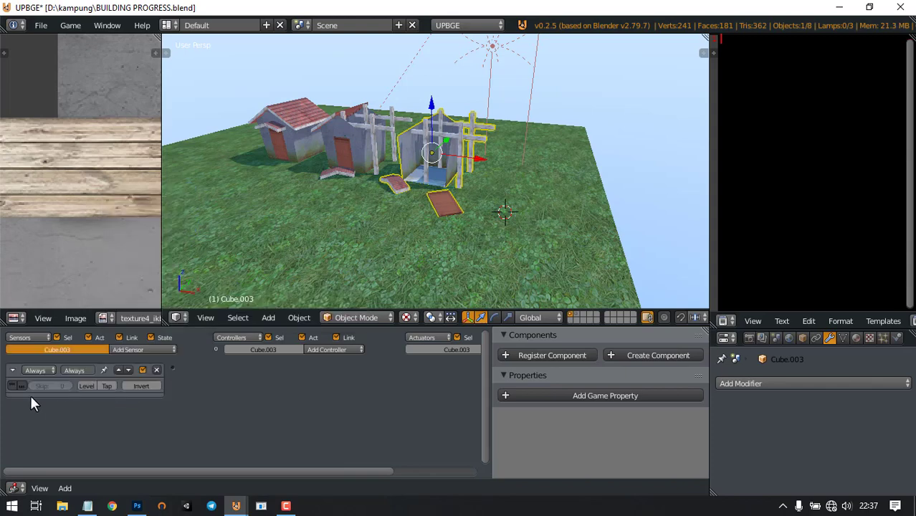
pyautogui.keyDown('ctrl'); pyautogui.hscroll(5, 308, 405); pyautogui.keyUp('ctrl')
pyautogui.click(425, 348)
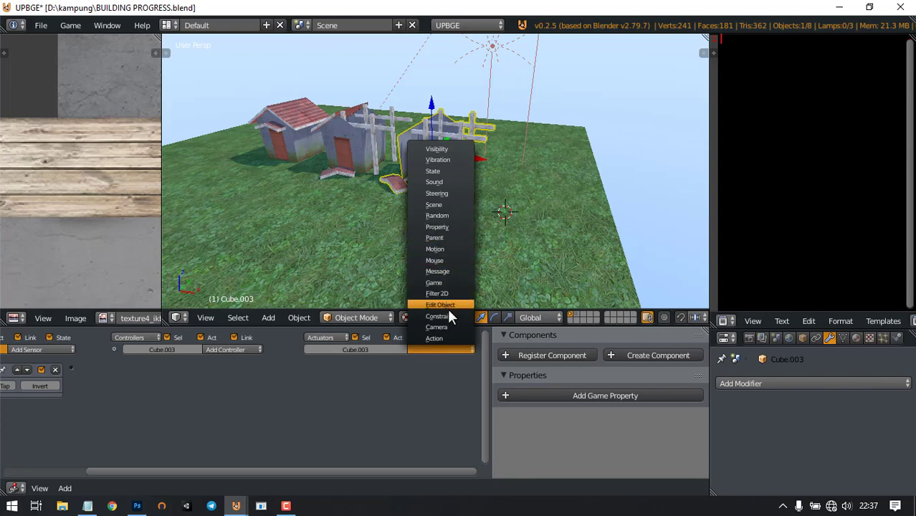
pyautogui.click(447, 308)
pyautogui.click(392, 386)
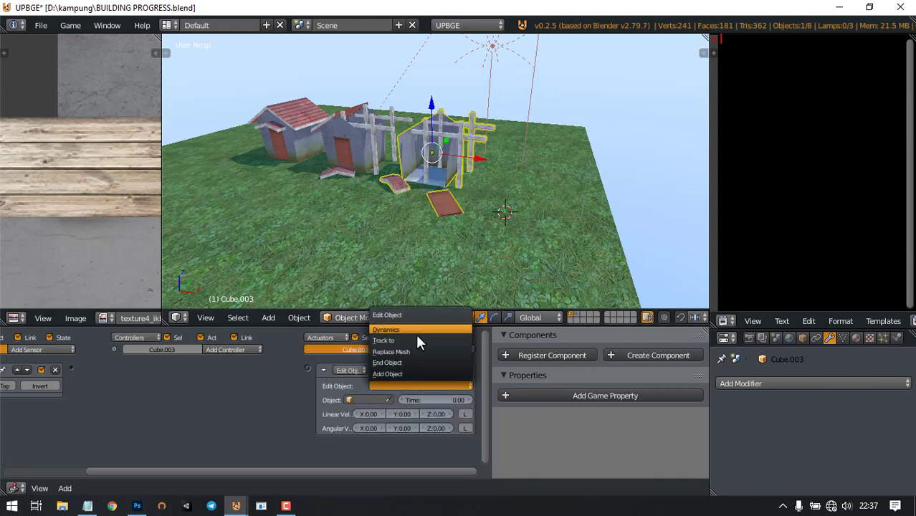
pyautogui.click(414, 352)
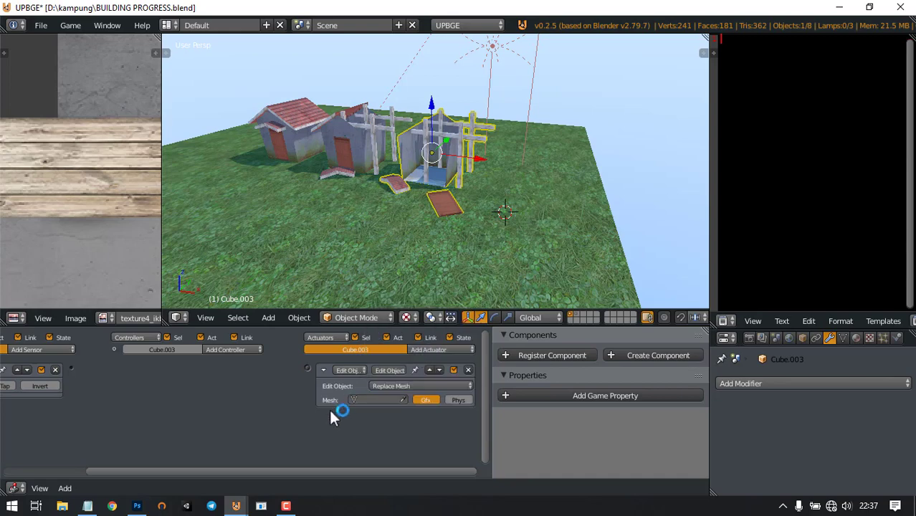
# Link the Always sensor through an And controller to the bare-frame house's Edit Object actuator
pyautogui.moveTo(198, 410); pyautogui.dragTo(291, 397, button='middle')
pyautogui.moveTo(163, 367); pyautogui.dragTo(400, 370)
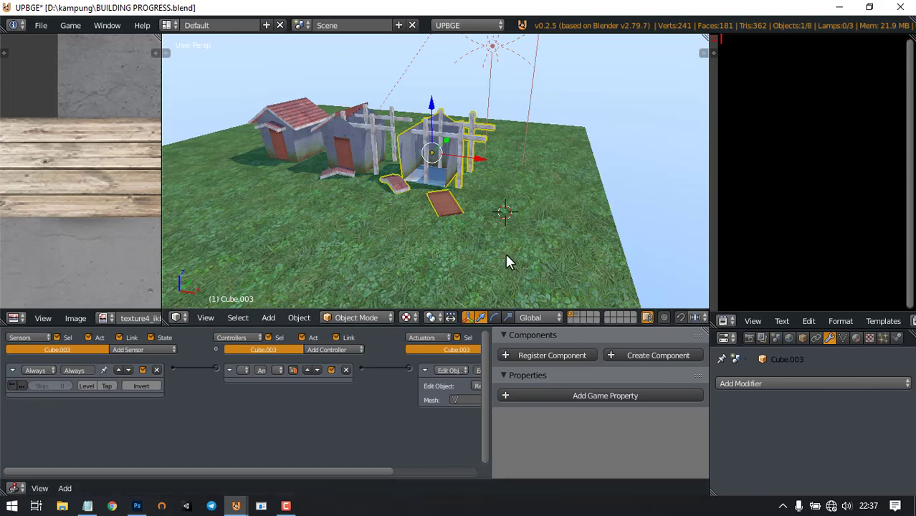
# Compare the building stages from several angles, selecting the half-built house and the finished house in turn
pyautogui.moveTo(506, 259); pyautogui.dragTo(455, 197, button='middle')
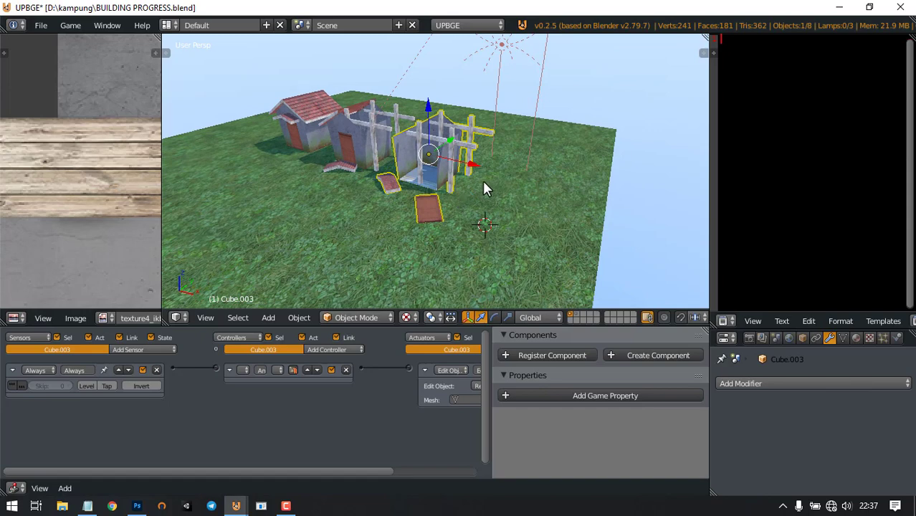
pyautogui.moveTo(485, 188); pyautogui.dragTo(497, 170, button='middle')
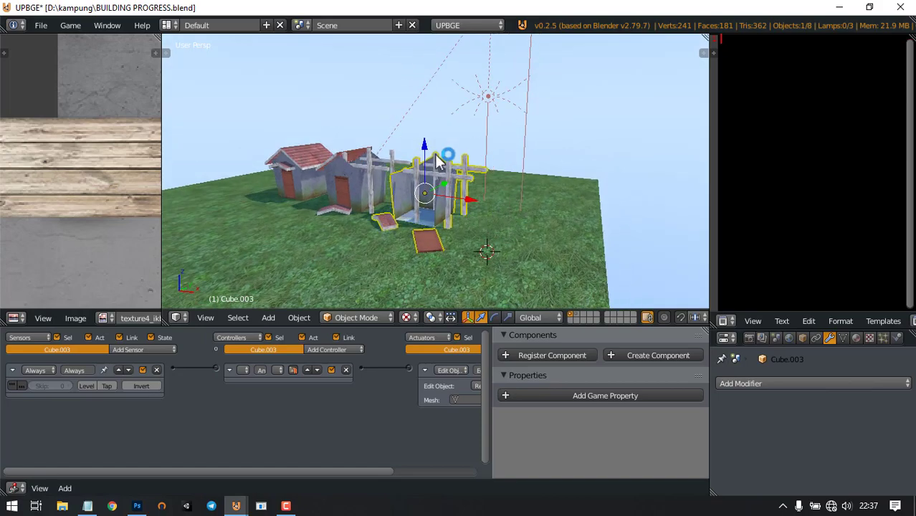
pyautogui.rightClick(351, 185)
pyautogui.moveTo(354, 185); pyautogui.dragTo(352, 188, button='middle')
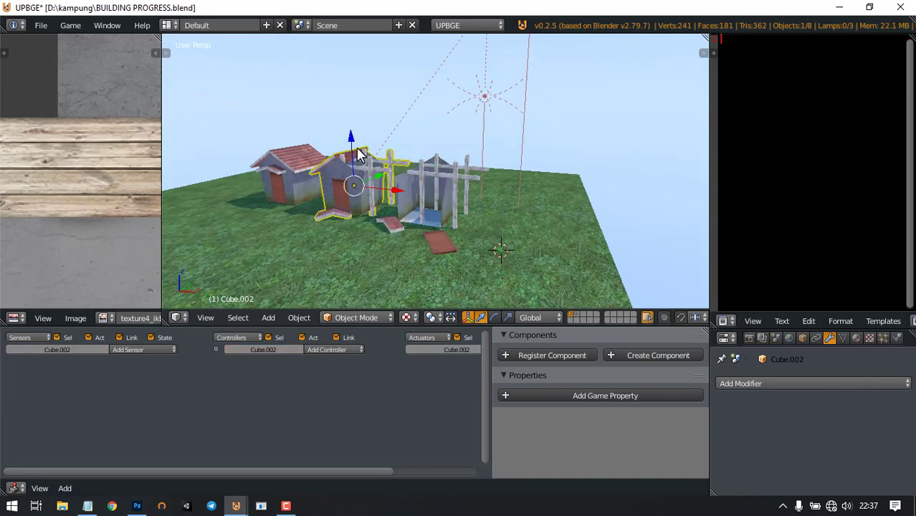
pyautogui.rightClick(290, 172)
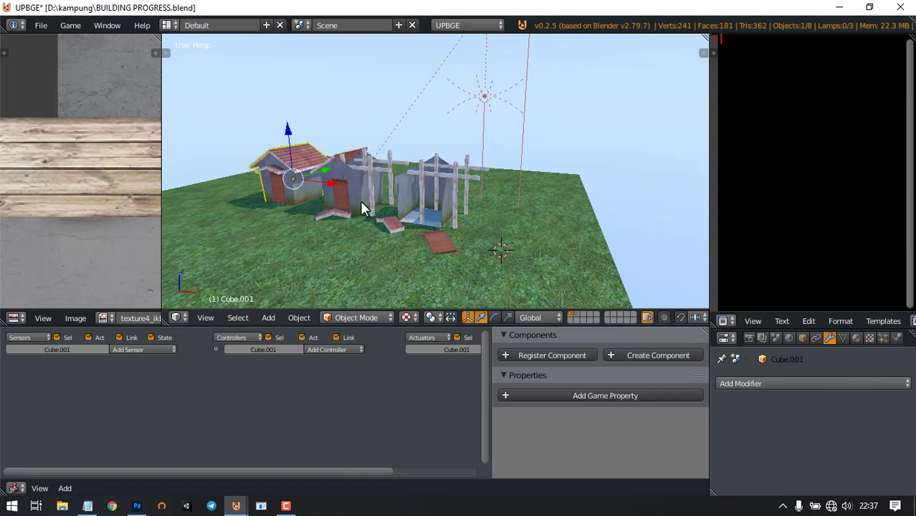
pyautogui.scroll(1, 360, 200)
# Add an Integer game property named PROGRESS to the bare-frame house
pyautogui.rightClick(459, 194)
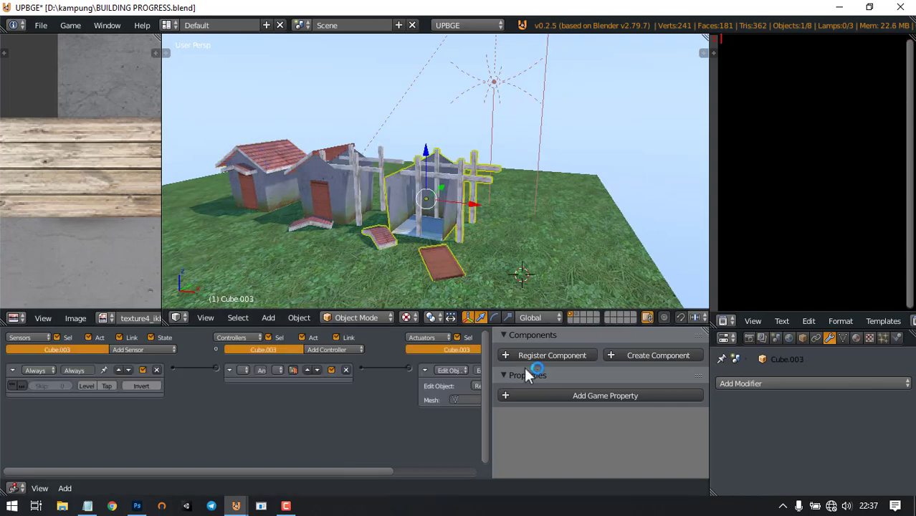
pyautogui.click(587, 393)
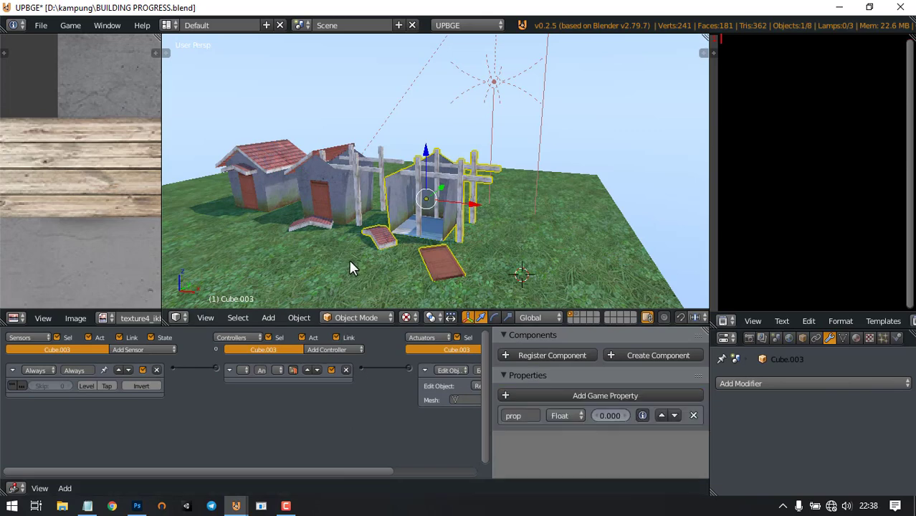
pyautogui.click(552, 417)
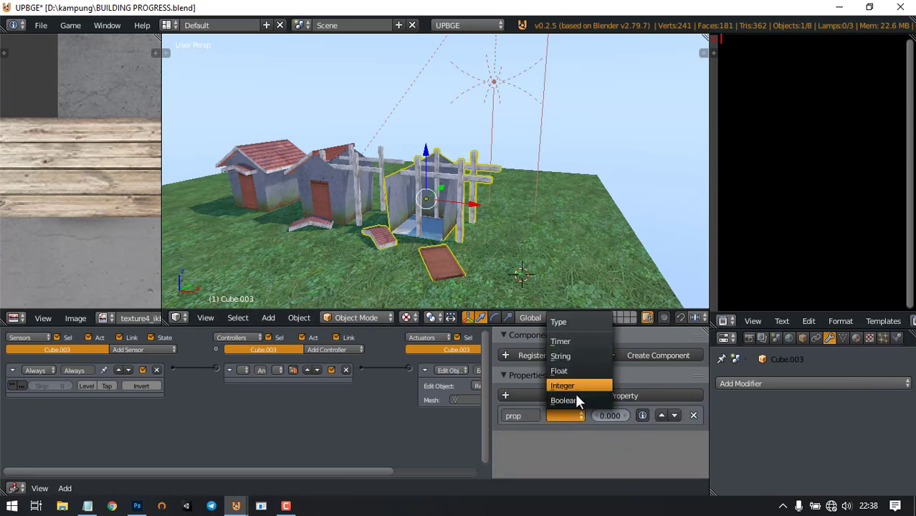
pyautogui.click(580, 389)
pyautogui.click(531, 416)
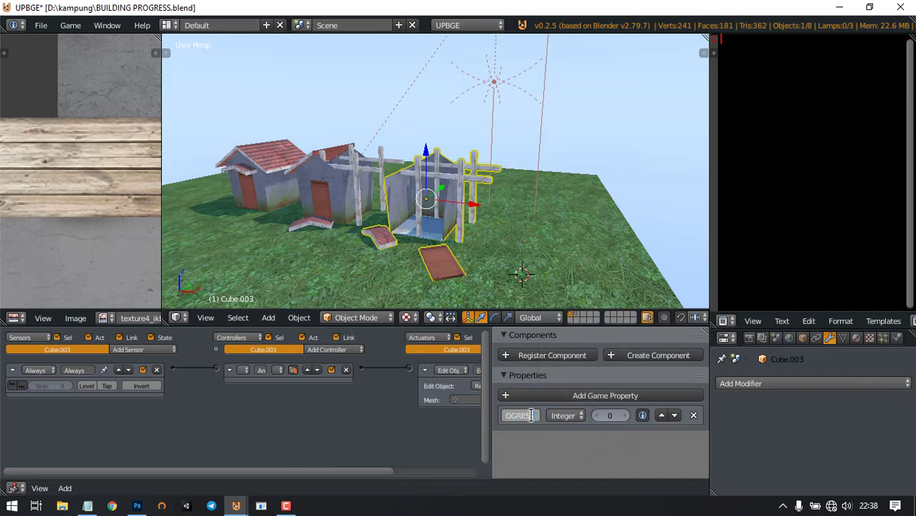
pyautogui.write('PROGRES')
pyautogui.press('Return')
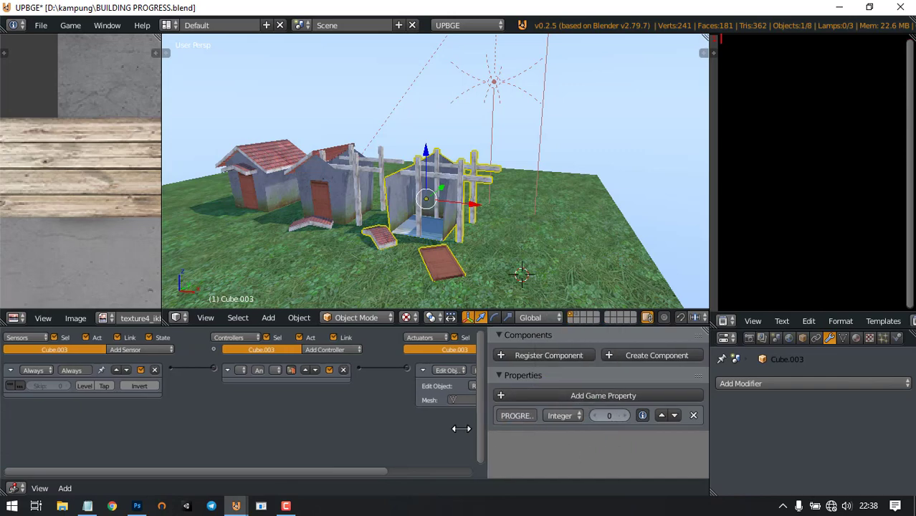
# Enable debug information for the PROGRESS property of the bare-frame house
pyautogui.moveTo(492, 430)
pyautogui.mouseDown()
pyautogui.moveTo(430, 430)
pyautogui.moveTo(488, 430)
pyautogui.mouseUp()
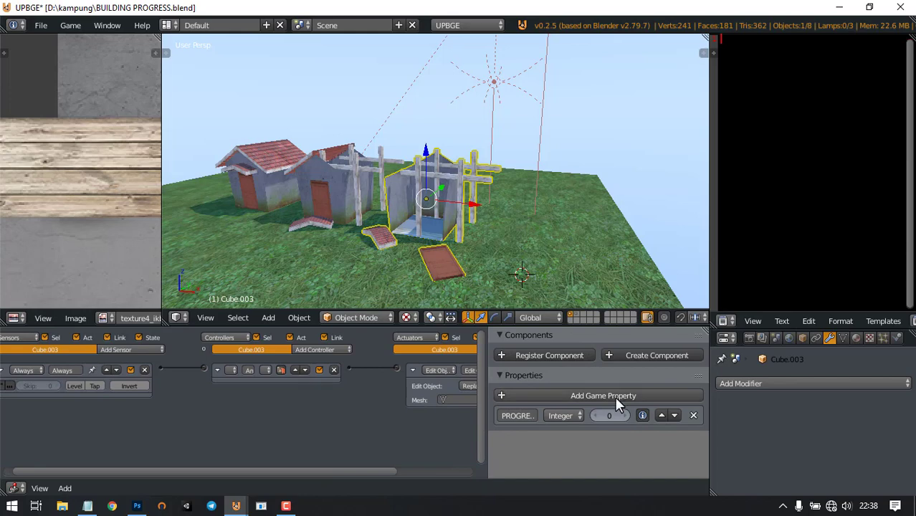
pyautogui.click(644, 417)
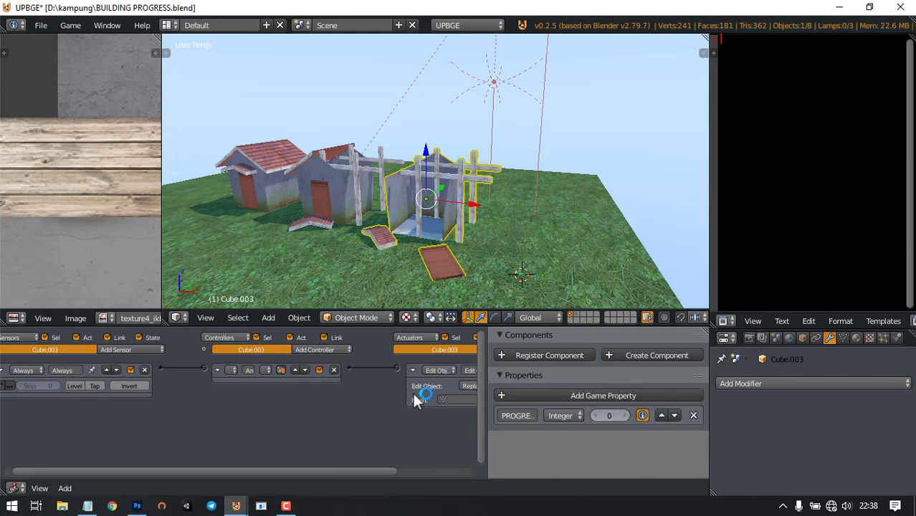
pyautogui.moveTo(141, 410); pyautogui.dragTo(190, 414, button='middle')
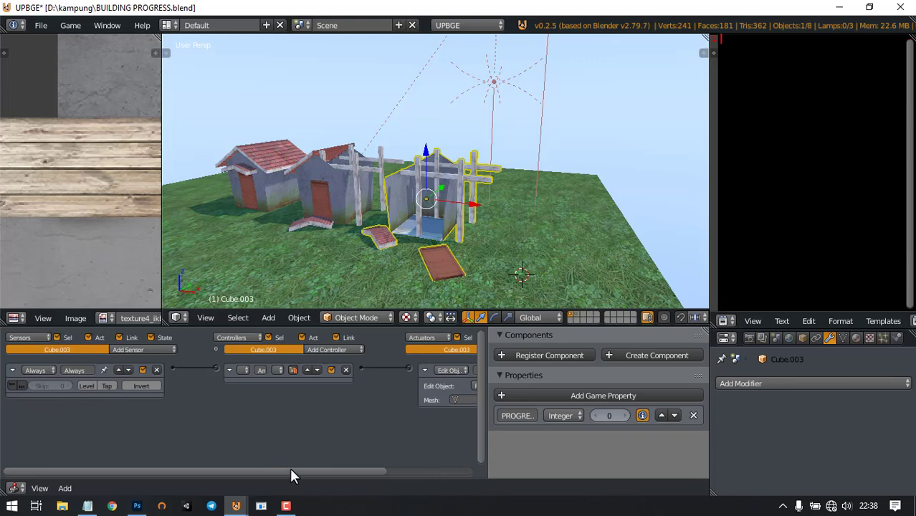
pyautogui.moveTo(290, 471)
pyautogui.mouseDown()
pyautogui.moveTo(376, 471)
pyautogui.moveTo(304, 471)
pyautogui.mouseUp()
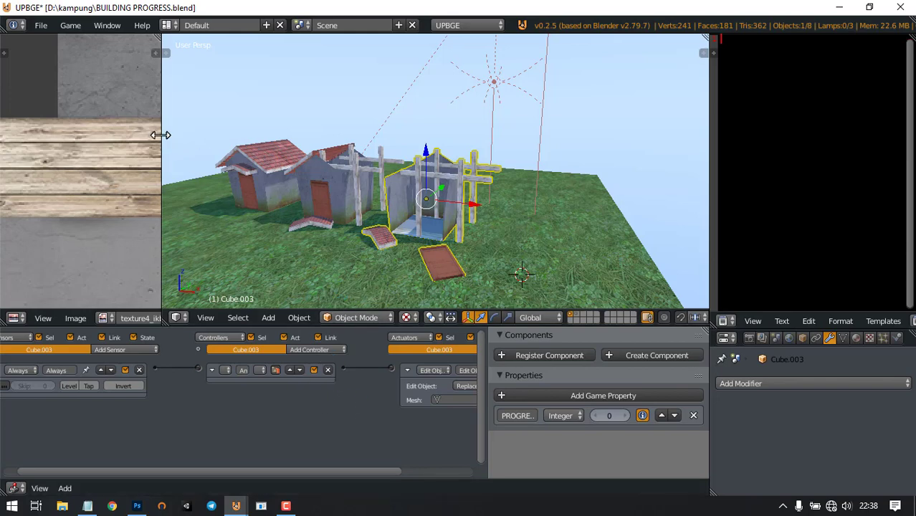
# Widen the 3D view over the image area and set the PROGRESS property's value to 15
pyautogui.moveTo(160, 136); pyautogui.dragTo(50, 144)
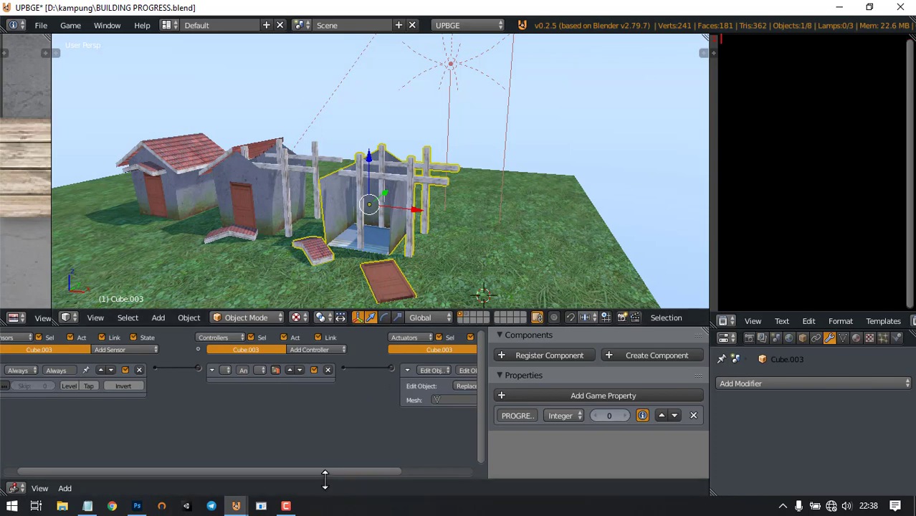
pyautogui.moveTo(321, 471); pyautogui.dragTo(420, 472)
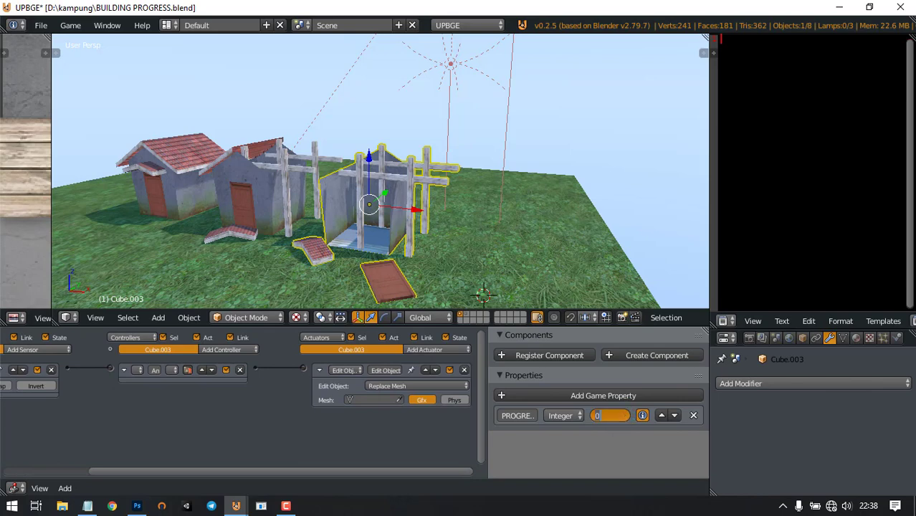
pyautogui.write('15')
pyautogui.press('Return')
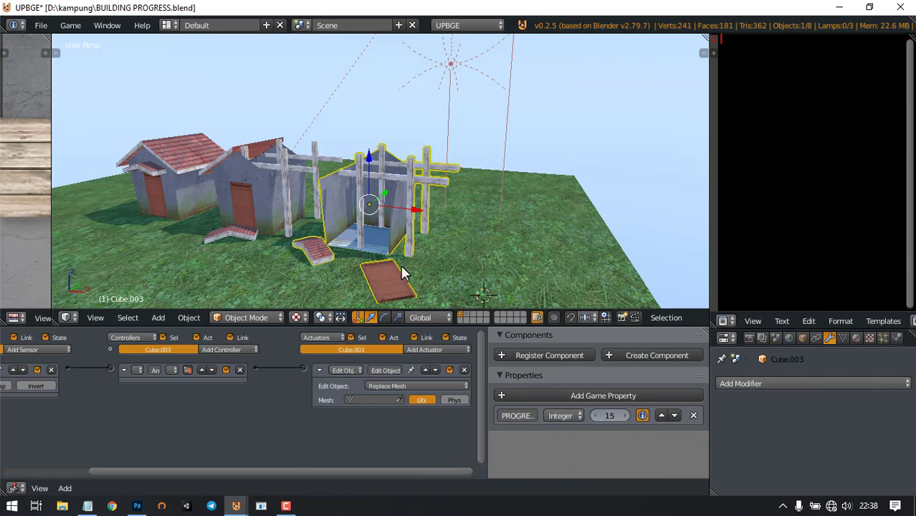
# Enable the on-screen display of debug properties in the game's debug options
pyautogui.moveTo(403, 272); pyautogui.dragTo(342, 226, button='middle')
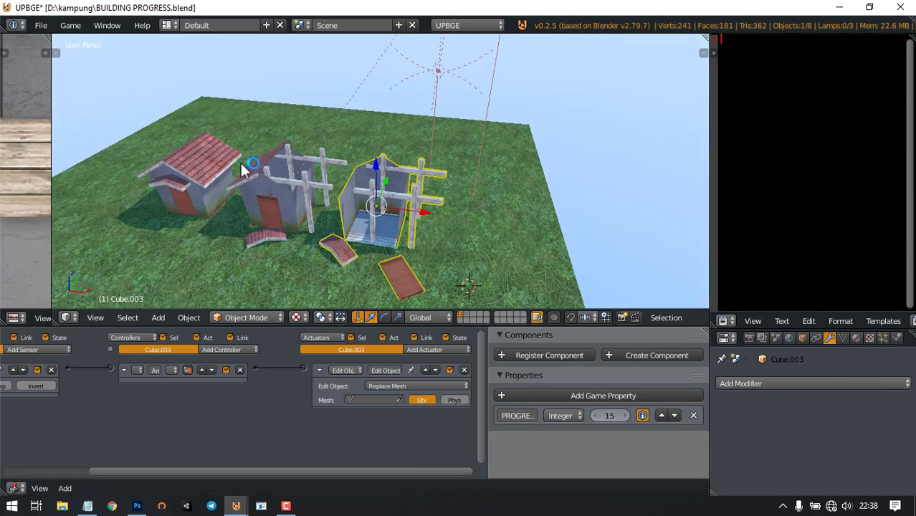
pyautogui.moveTo(145, 423); pyautogui.dragTo(251, 423, button='middle')
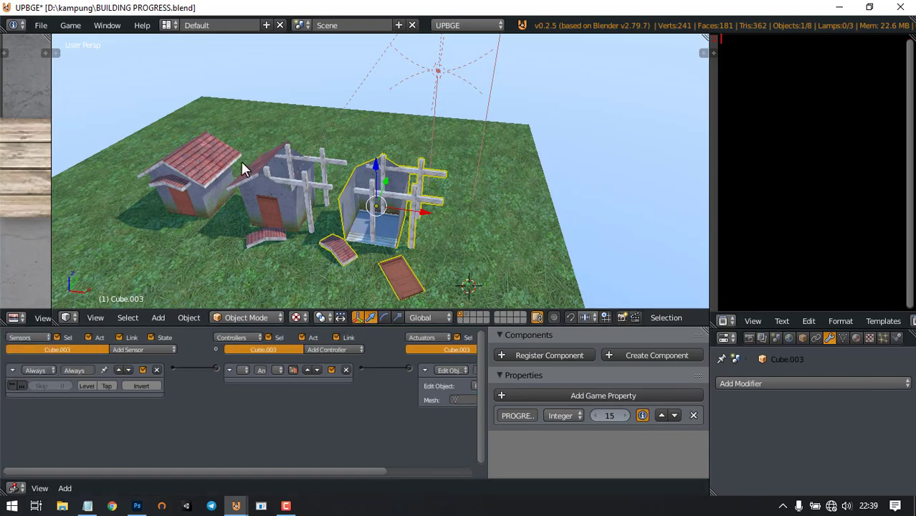
pyautogui.click(70, 26)
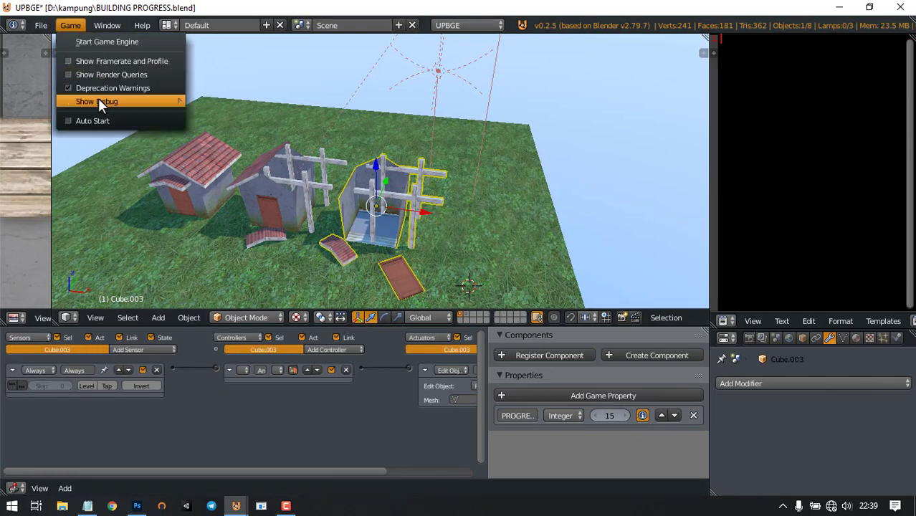
pyautogui.moveTo(98, 101)
pyautogui.click(237, 103)
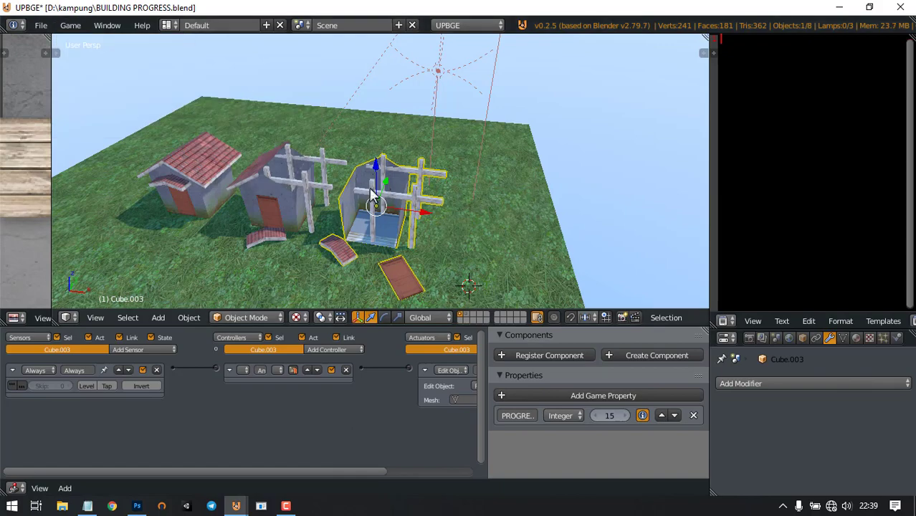
# Save the scene and run the game from a lower viewing angle to check the PROGRESS debug read-out
pyautogui.moveTo(368, 188); pyautogui.dragTo(423, 153, button='middle')
pyautogui.hotkey('ctrl', 's')
pyautogui.click(393, 142)
pyautogui.press('p')
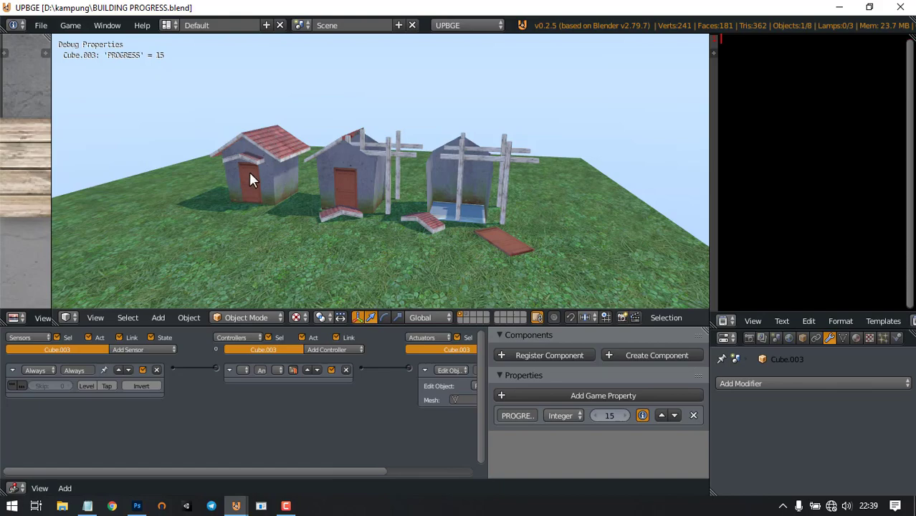
pyautogui.press('Escape')
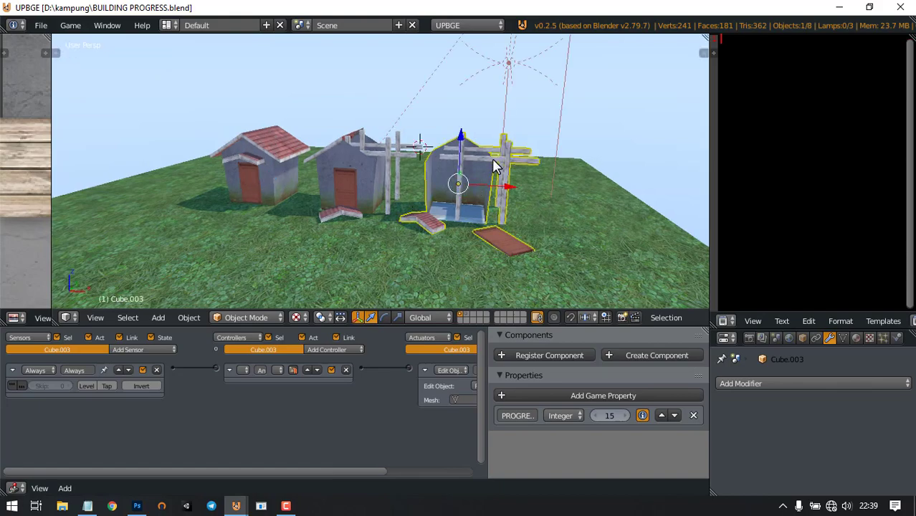
# Review the three building stages again by selecting the half-built, finished and bare-frame houses repeatedly
pyautogui.moveTo(494, 160); pyautogui.dragTo(502, 177, button='middle')
pyautogui.rightClick(343, 168)
pyautogui.rightClick(281, 164)
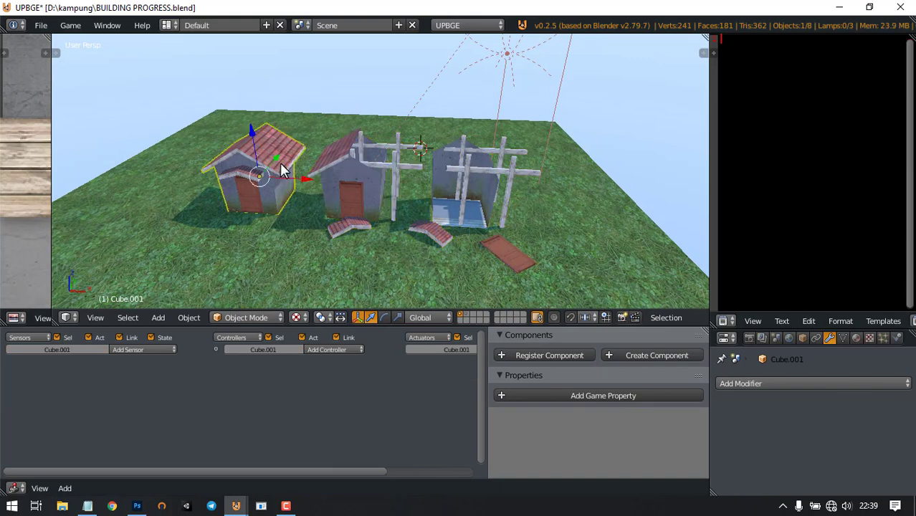
pyautogui.rightClick(490, 173)
pyautogui.rightClick(386, 172)
pyautogui.rightClick(300, 168)
# Delete the Edit Object actuator from the bare-frame house's game logic
pyautogui.rightClick(473, 172)
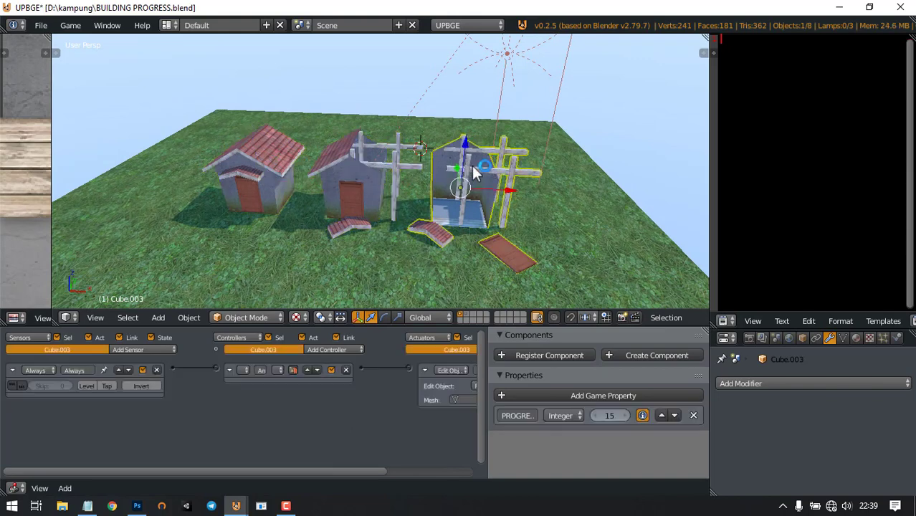
pyautogui.moveTo(247, 471); pyautogui.dragTo(155, 473)
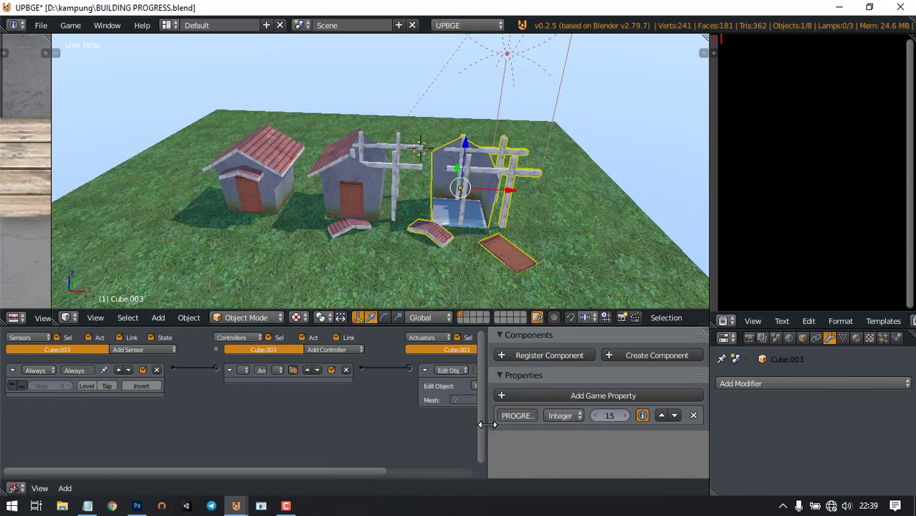
pyautogui.moveTo(489, 430)
pyautogui.mouseDown()
pyautogui.moveTo(436, 430)
pyautogui.moveTo(479, 423)
pyautogui.mouseUp()
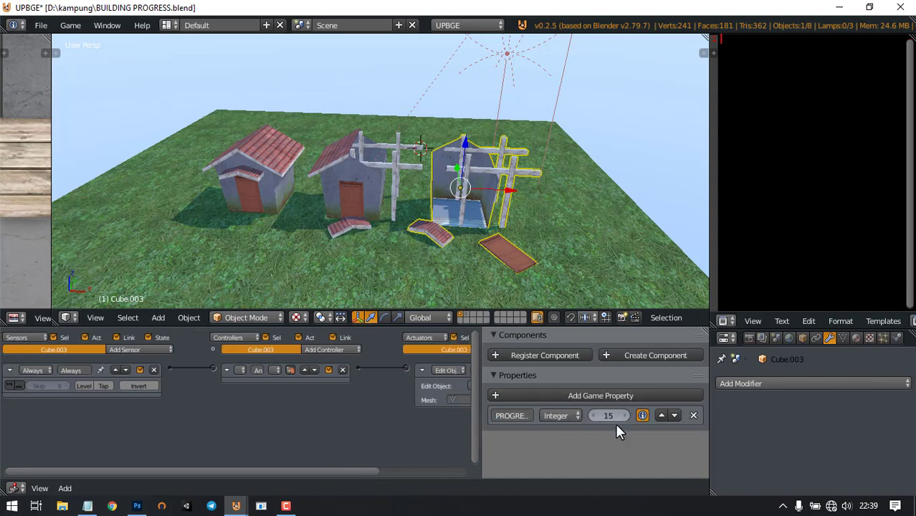
pyautogui.click(129, 350)
pyautogui.moveTo(364, 474); pyautogui.dragTo(466, 379)
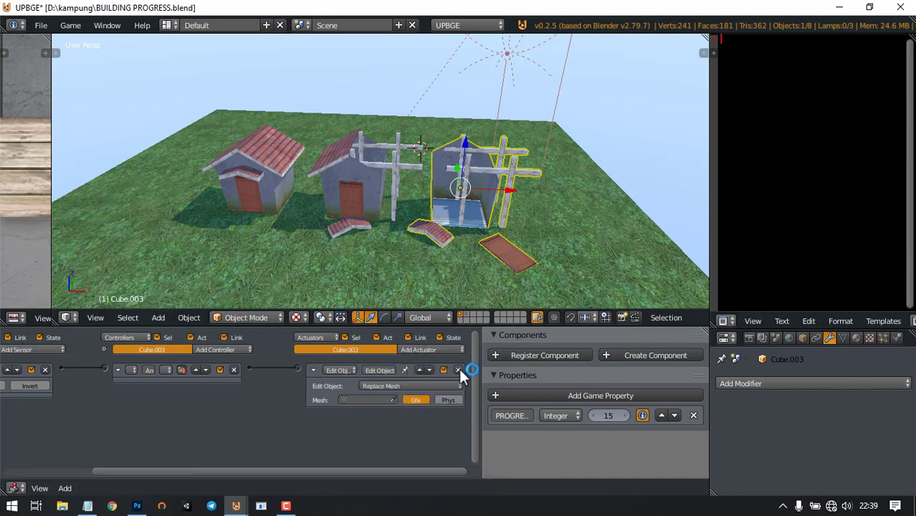
pyautogui.click(458, 370)
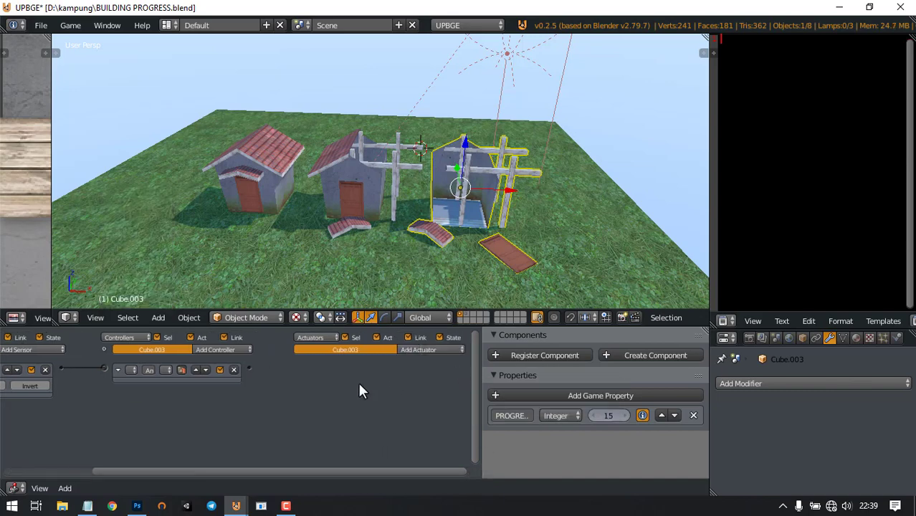
# Add a Property actuator for PROGRESS with the value -1 and link the And controller to it
pyautogui.click(422, 351)
pyautogui.click(436, 224)
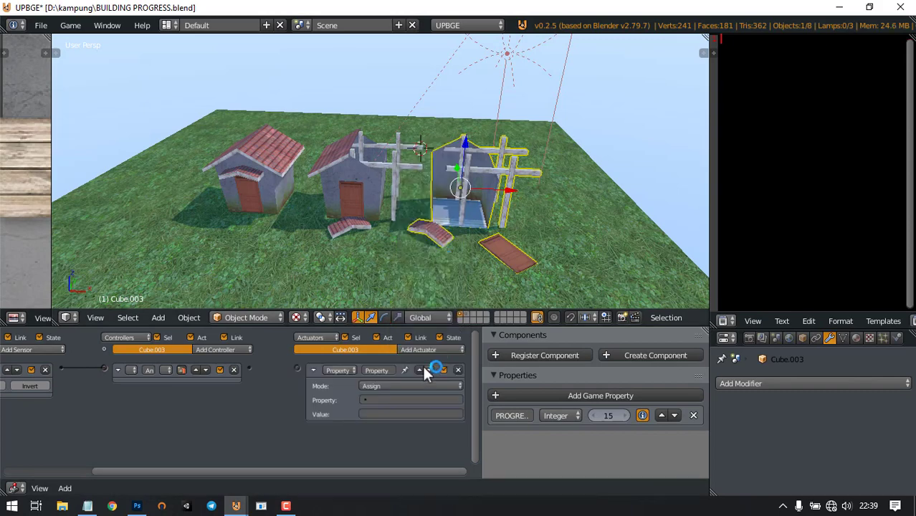
pyautogui.click(382, 399)
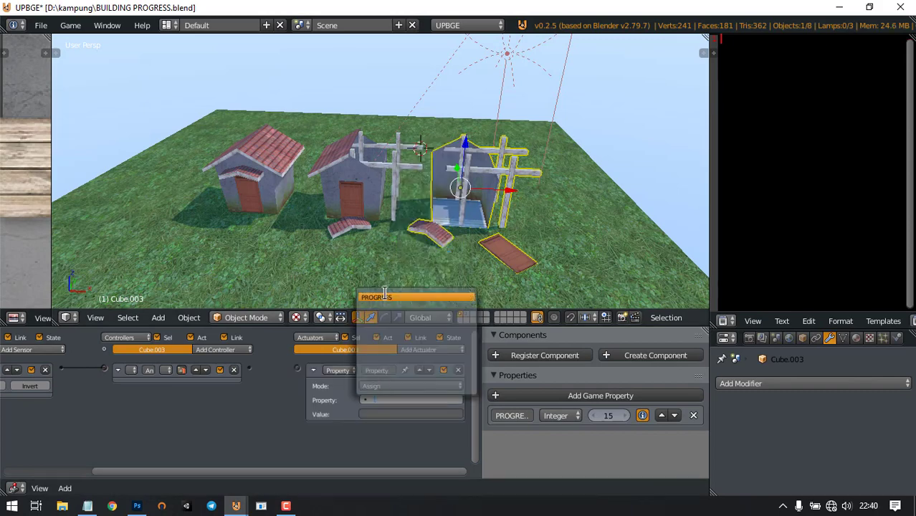
pyautogui.click(387, 297)
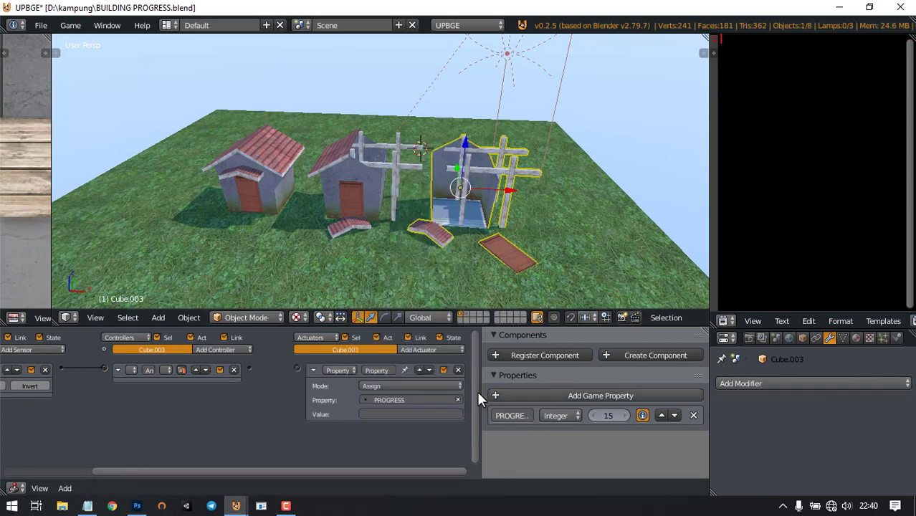
pyautogui.click(410, 414)
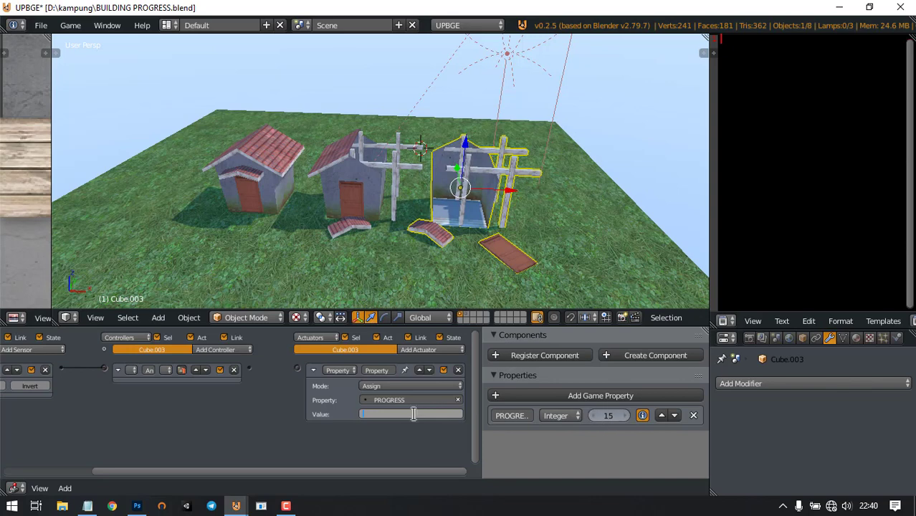
pyautogui.press('Return')
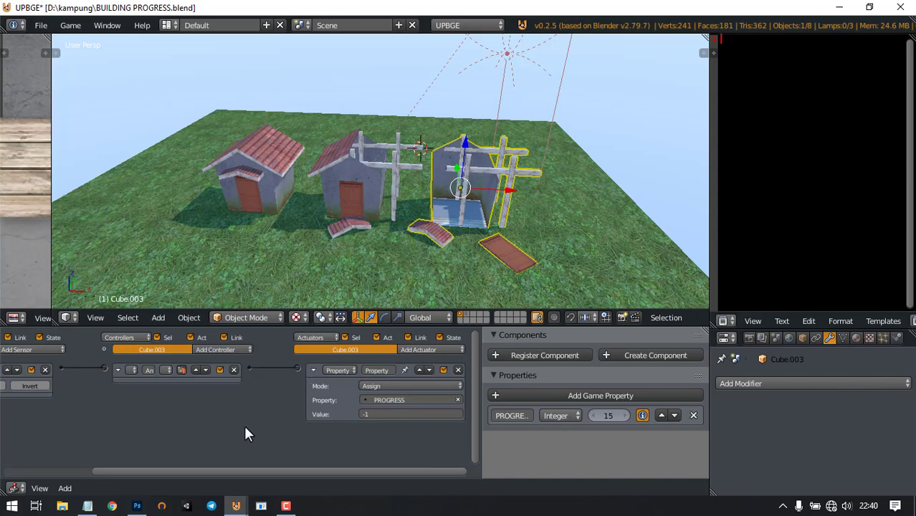
# Switch the PROGRESS Property actuator to Add mode and make the Always sensor pulse repeatedly with a skip of 60
pyautogui.keyDown('ctrl'); pyautogui.hscroll(-3, 243, 434); pyautogui.keyUp('ctrl')
pyautogui.click(449, 387)
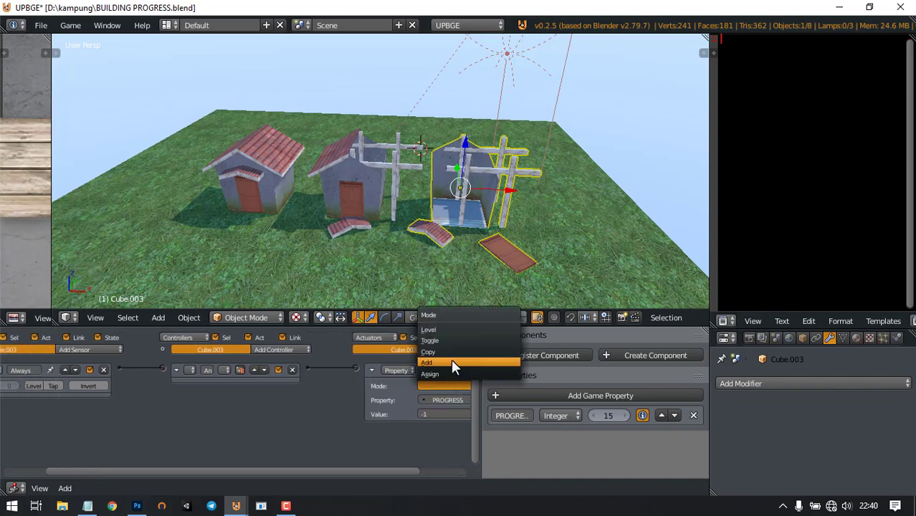
pyautogui.click(451, 363)
pyautogui.keyDown('ctrl'); pyautogui.hscroll(-3, 215, 426); pyautogui.keyUp('ctrl')
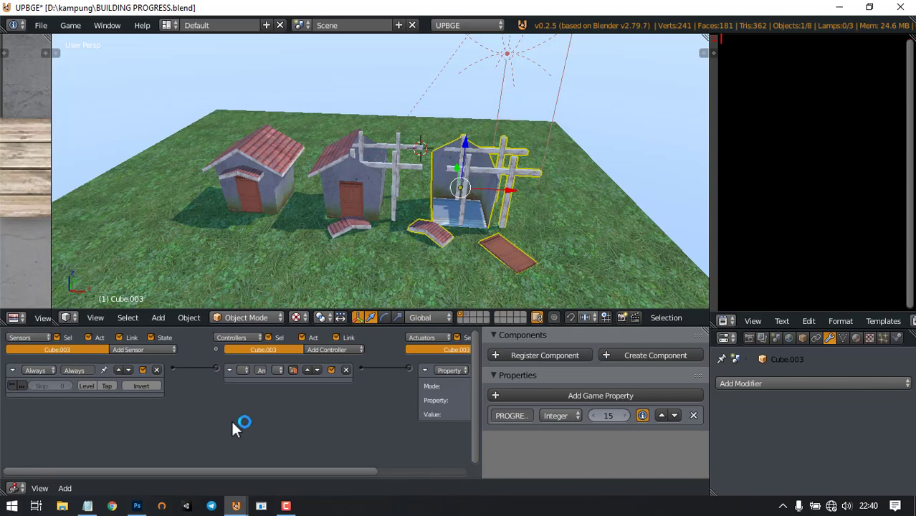
pyautogui.click(13, 387)
pyautogui.press('Return')
# Run the game from a lower viewing angle to check the PROGRESS countdown in the debug read-out, and stop it
pyautogui.scroll(-3, 358, 244)
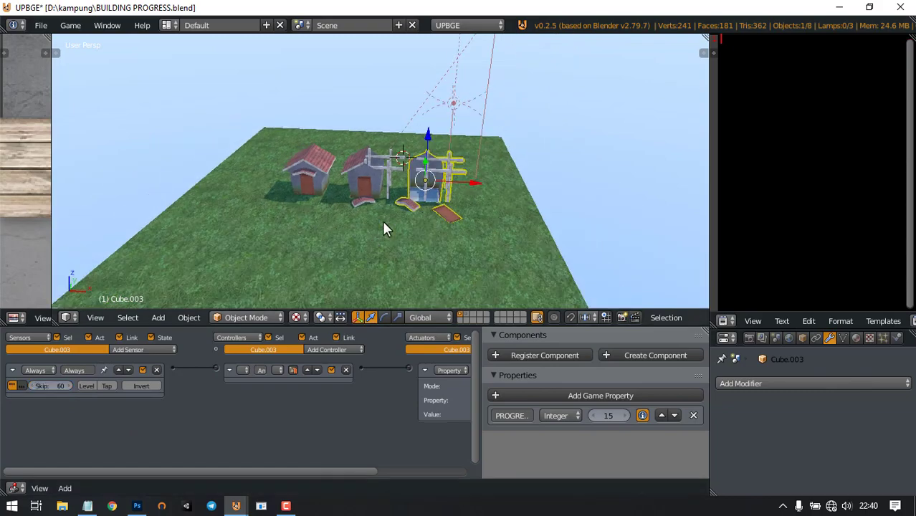
pyautogui.moveTo(382, 221); pyautogui.dragTo(389, 195, button='middle')
pyautogui.scroll(2, 401, 187)
pyautogui.scroll(2, 401, 192)
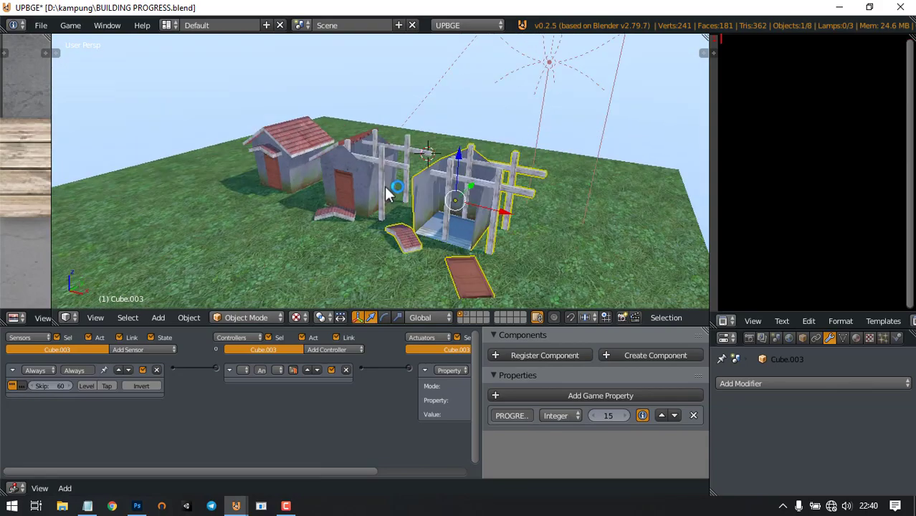
pyautogui.scroll(-1, 410, 163)
pyautogui.moveTo(410, 164); pyautogui.dragTo(437, 173, button='middle')
pyautogui.scroll(1, 428, 169)
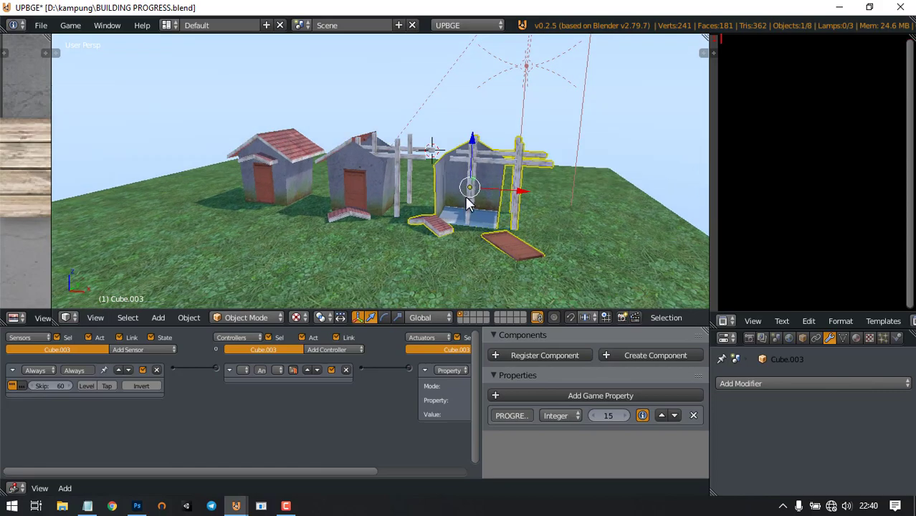
pyautogui.press('p')
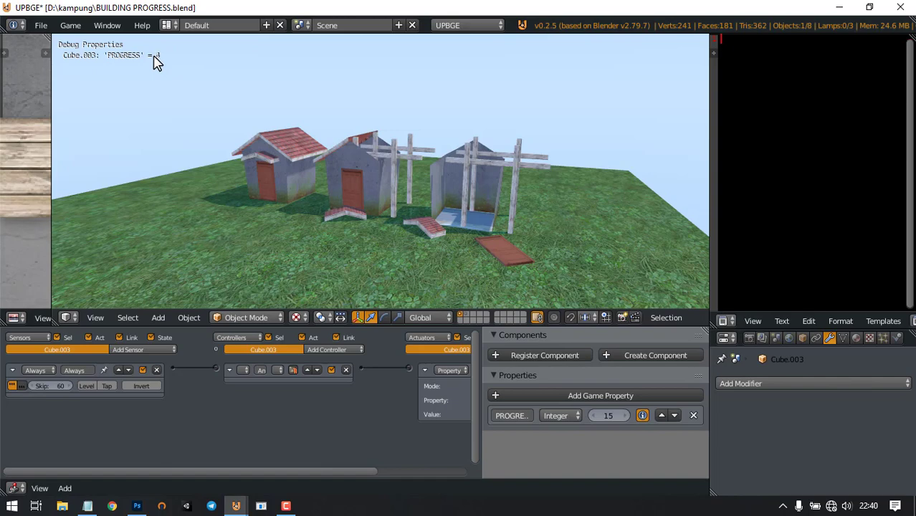
pyautogui.press('Escape')
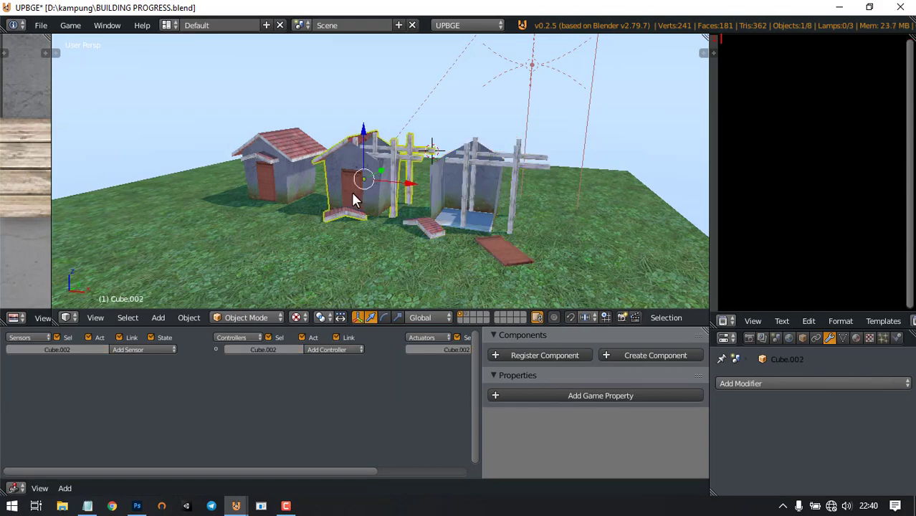
# Compare the finished, half-built and bare-frame houses by selecting each in turn, ending on the bare-frame house
pyautogui.rightClick(271, 161)
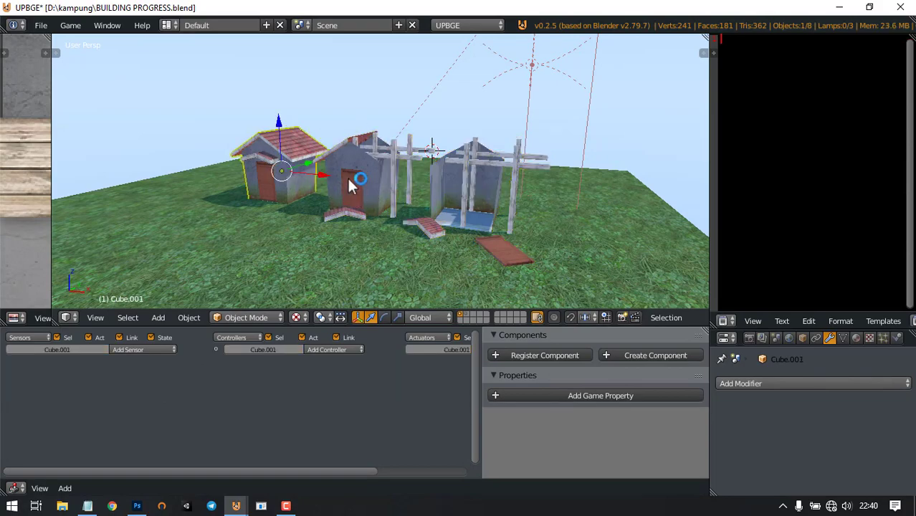
pyautogui.rightClick(349, 185)
pyautogui.rightClick(269, 172)
pyautogui.moveTo(297, 172); pyautogui.dragTo(328, 181, button='middle')
pyautogui.moveTo(405, 188); pyautogui.dragTo(380, 179, button='middle')
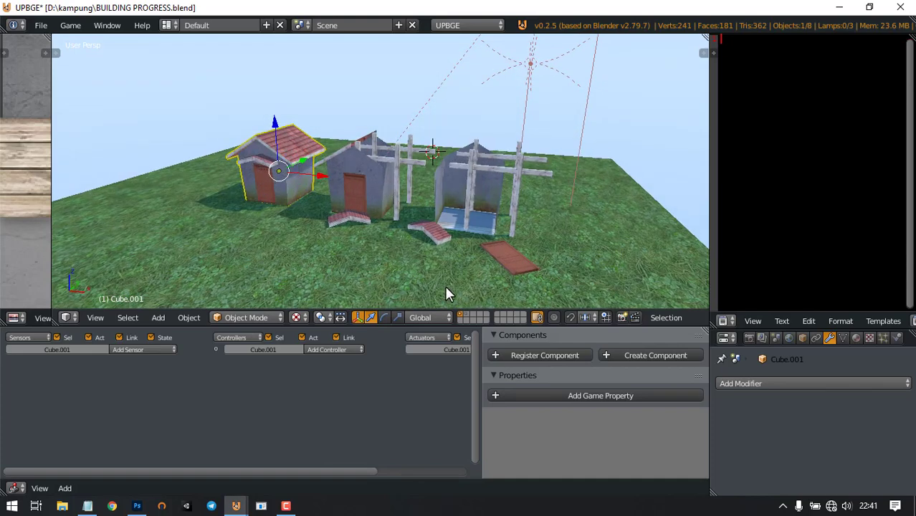
pyautogui.rightClick(468, 202)
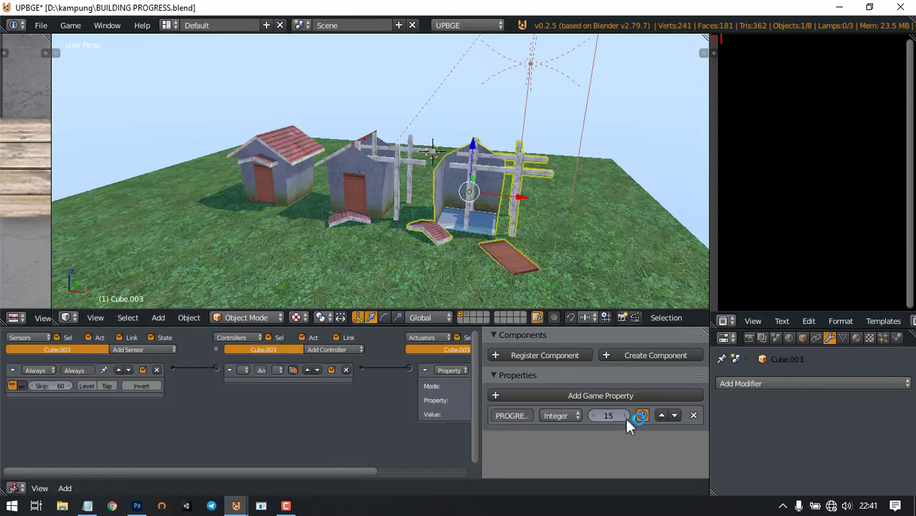
pyautogui.rightClick(290, 169)
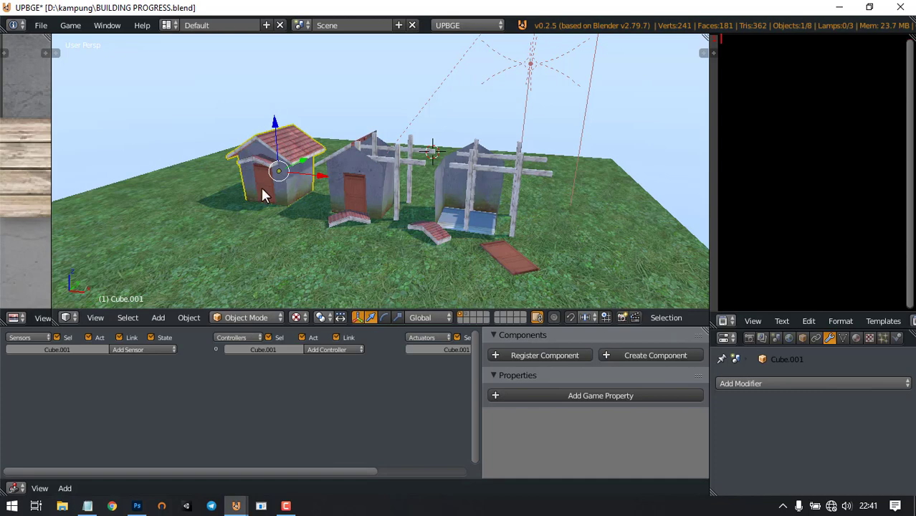
pyautogui.rightClick(375, 181)
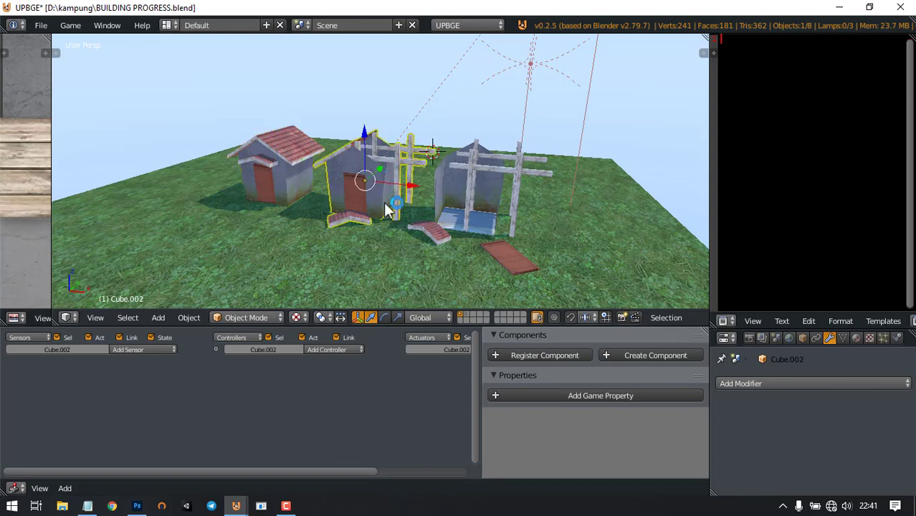
pyautogui.rightClick(470, 185)
pyautogui.rightClick(365, 158)
pyautogui.rightClick(288, 157)
pyautogui.rightClick(469, 191)
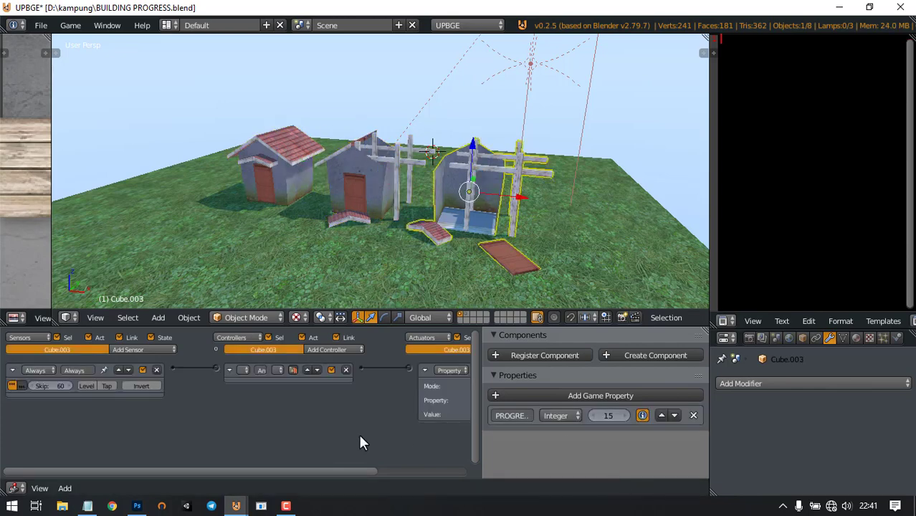
# Collapse the Property actuator, add two Property sensors to the bare-frame house, and enlarge the logic editor area
pyautogui.moveTo(291, 414); pyautogui.dragTo(321, 416, button='middle')
pyautogui.moveTo(263, 472); pyautogui.dragTo(274, 471)
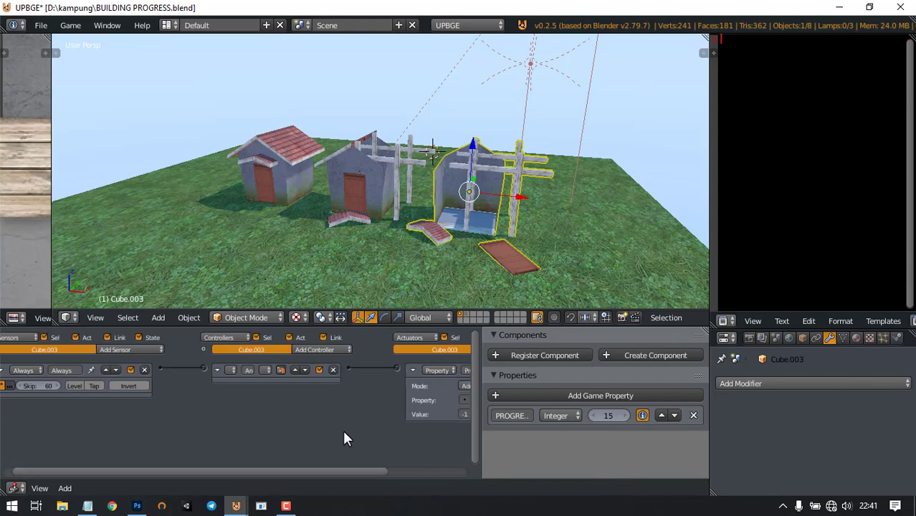
pyautogui.click(414, 370)
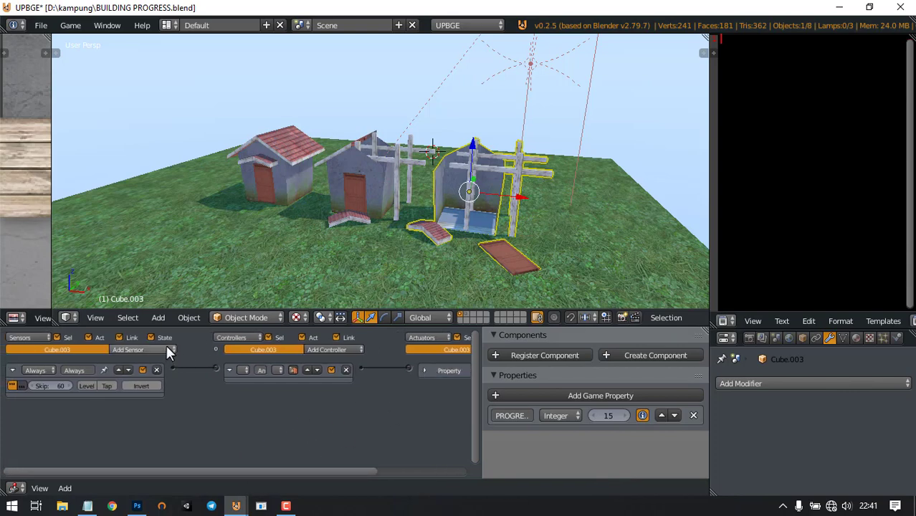
pyautogui.click(126, 349)
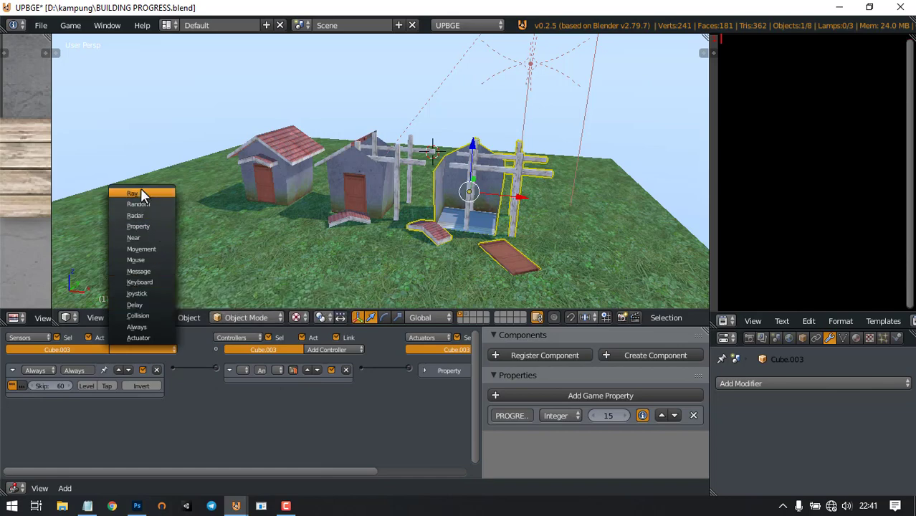
pyautogui.click(152, 226)
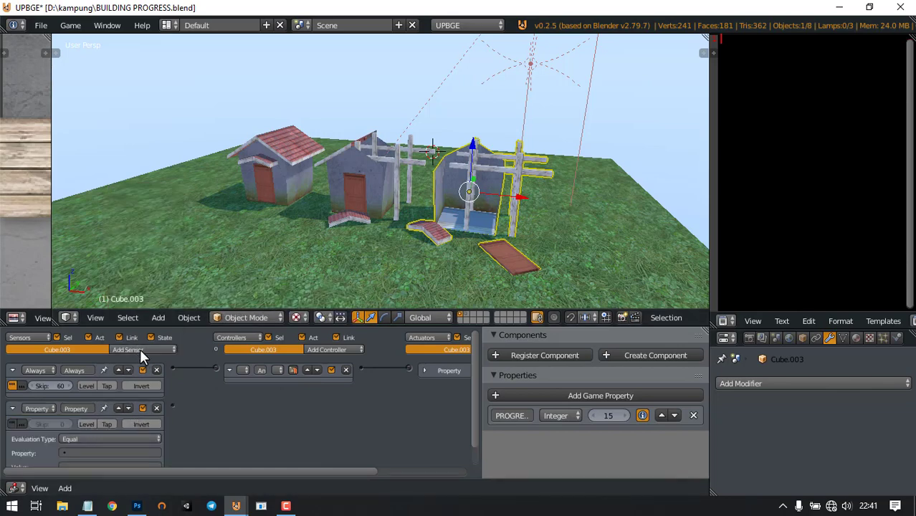
pyautogui.click(140, 349)
pyautogui.click(154, 235)
pyautogui.moveTo(308, 427); pyautogui.dragTo(385, 360, button='middle')
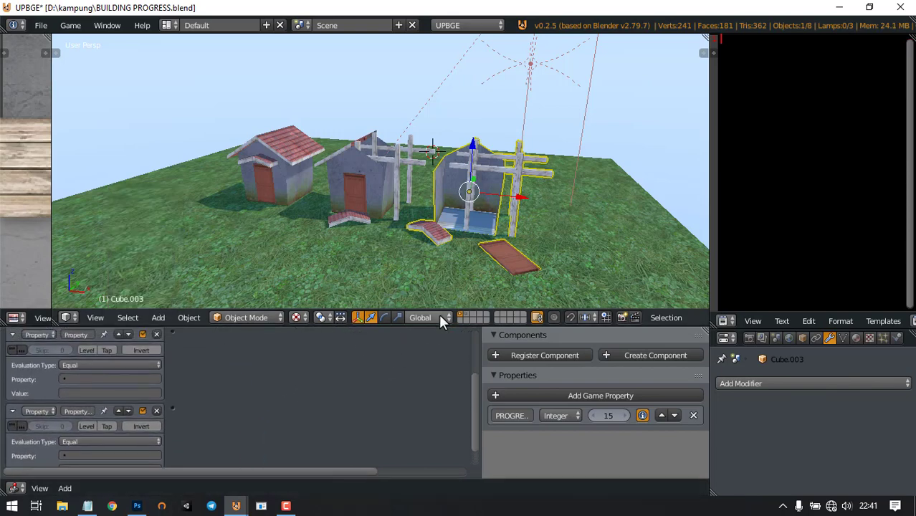
pyautogui.moveTo(441, 312); pyautogui.dragTo(441, 204)
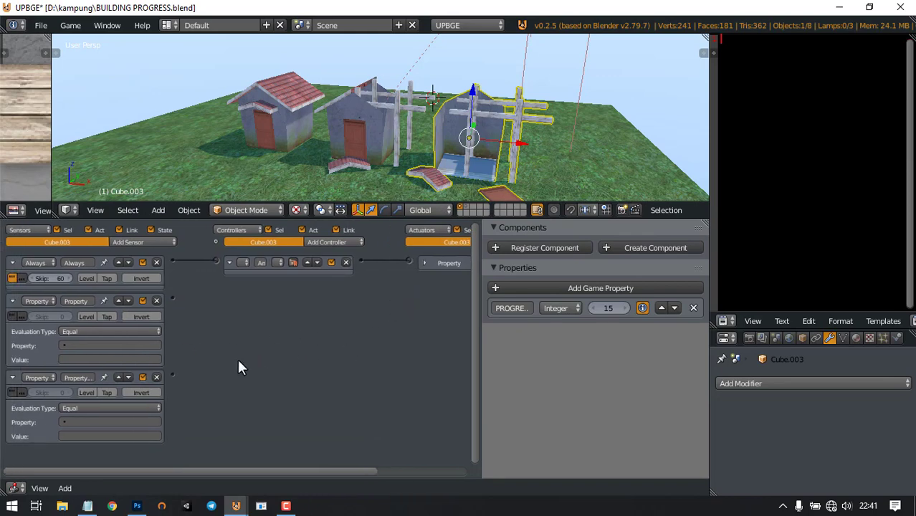
# Set the first Property sensor to trigger when PROGRESS equals 10
pyautogui.click(88, 345)
pyautogui.click(86, 358)
pyautogui.click(83, 360)
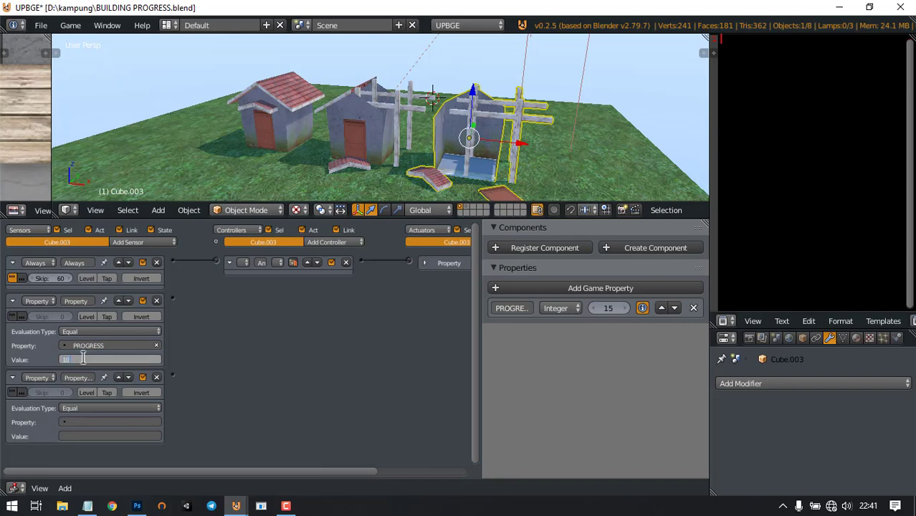
pyautogui.press('Return')
# Add an Edit Object actuator that replaces the mesh with the half-built house's Cube.002, and link the first Property sensor to it
pyautogui.keyDown('ctrl'); pyautogui.hscroll(5, 355, 323); pyautogui.keyUp('ctrl')
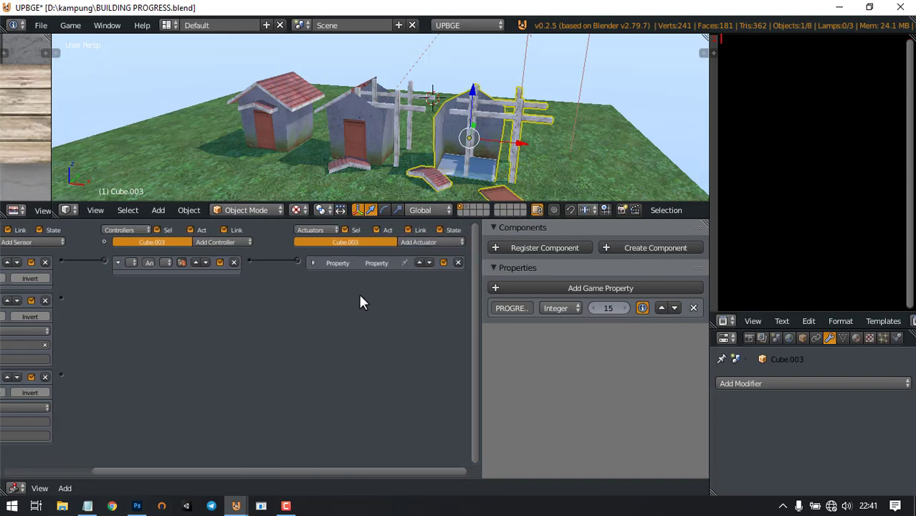
pyautogui.click(434, 243)
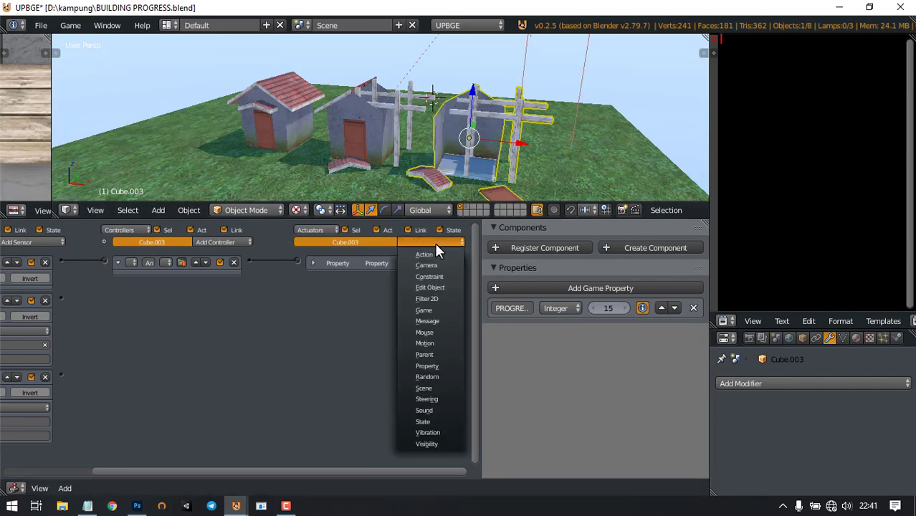
pyautogui.click(438, 287)
pyautogui.click(383, 297)
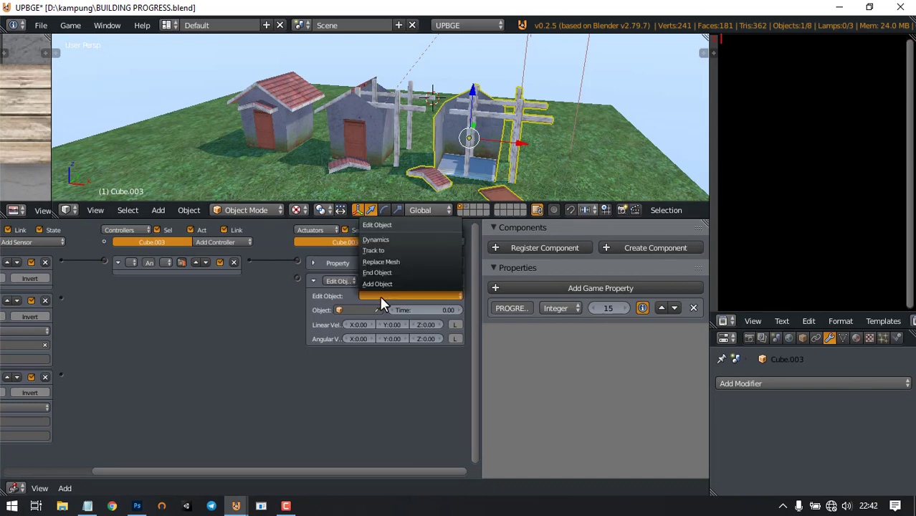
pyautogui.click(396, 263)
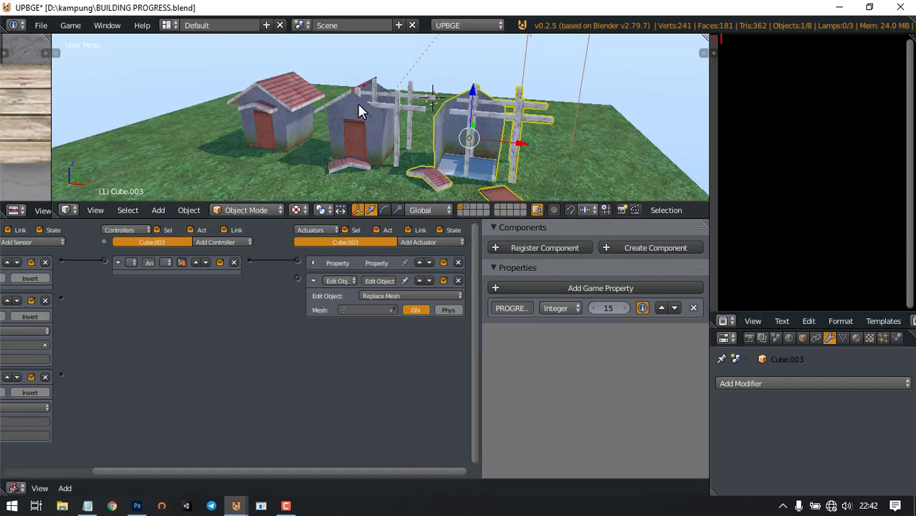
pyautogui.click(392, 309)
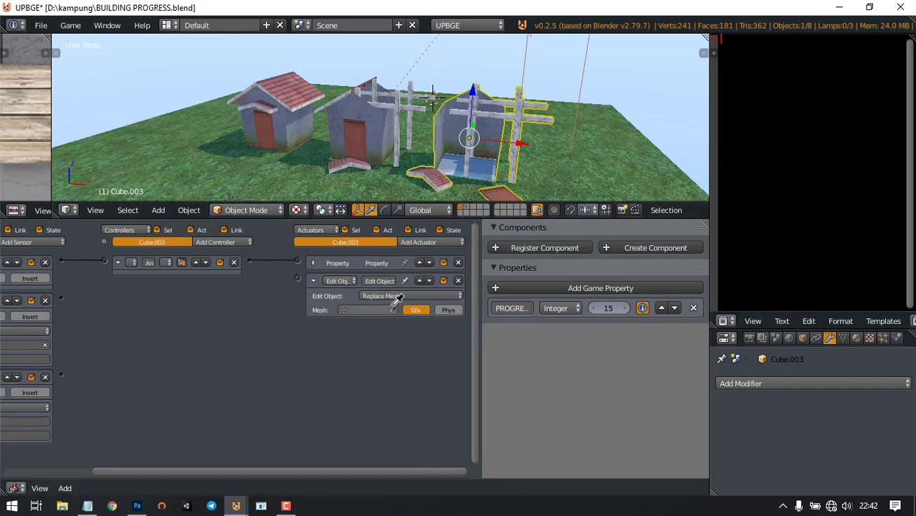
pyautogui.click(363, 104)
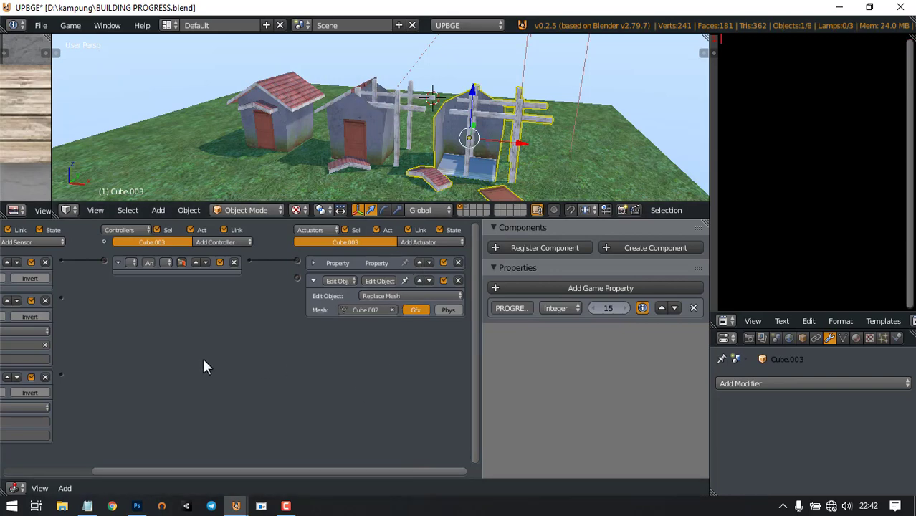
pyautogui.moveTo(134, 351); pyautogui.dragTo(138, 301, button='middle')
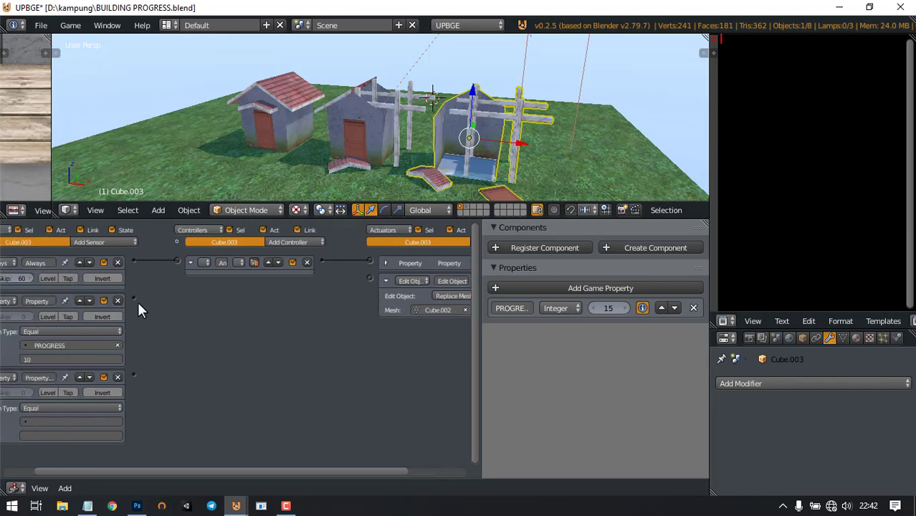
pyautogui.moveTo(331, 304); pyautogui.dragTo(370, 280)
# Set the second Property sensor to trigger when PROGRESS equals 0
pyautogui.keyDown('ctrl'); pyautogui.hscroll(-3, 201, 352); pyautogui.keyUp('ctrl')
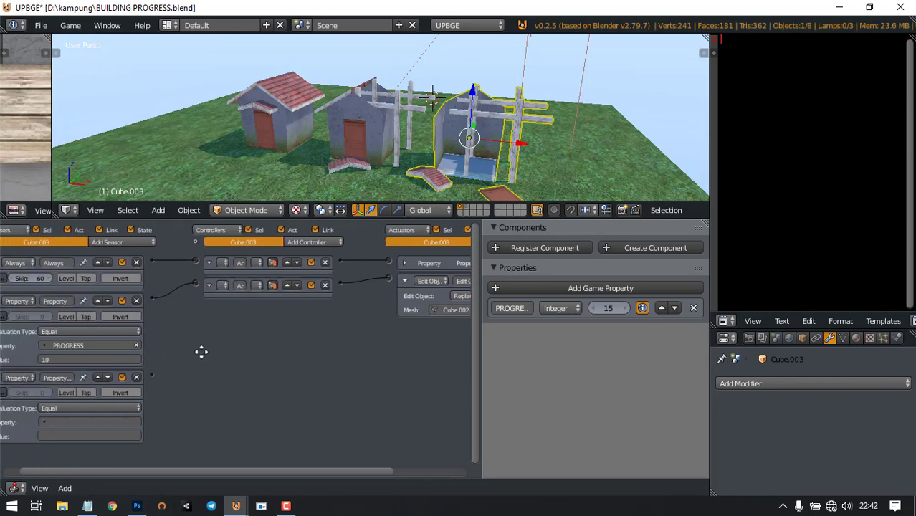
pyautogui.click(88, 422)
pyautogui.click(107, 320)
pyautogui.click(78, 436)
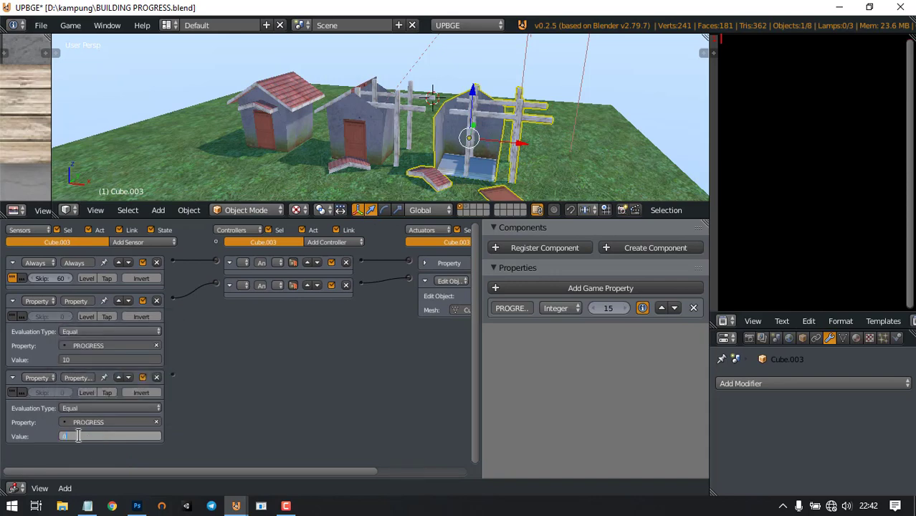
pyautogui.press('Return')
# Add an Edit Object actuator that replaces the mesh with the finished house's Cube.001, and link the second Property sensor to it
pyautogui.keyDown('ctrl'); pyautogui.hscroll(1, 374, 356); pyautogui.keyUp('ctrl')
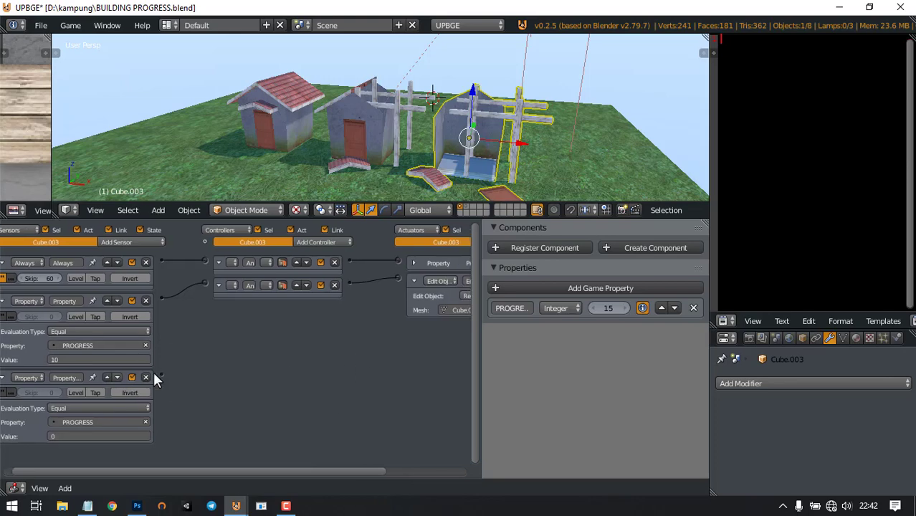
pyautogui.keyDown('ctrl'); pyautogui.hscroll(4, 319, 373); pyautogui.keyUp('ctrl')
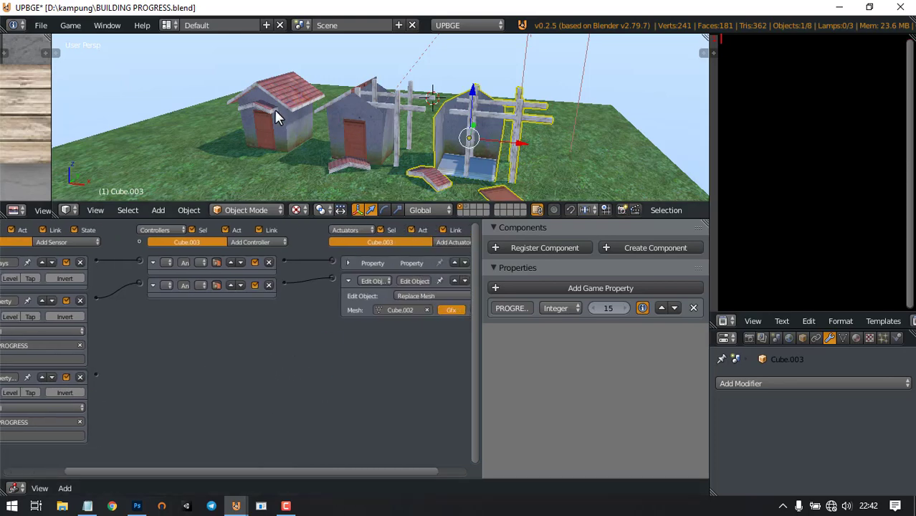
pyautogui.keyDown('ctrl'); pyautogui.hscroll(2, 376, 331); pyautogui.keyUp('ctrl')
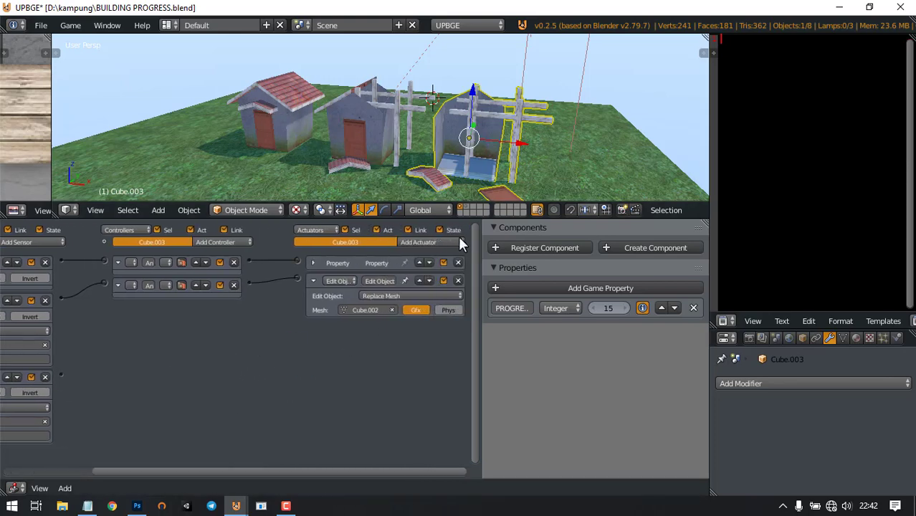
pyautogui.click(444, 242)
pyautogui.click(430, 287)
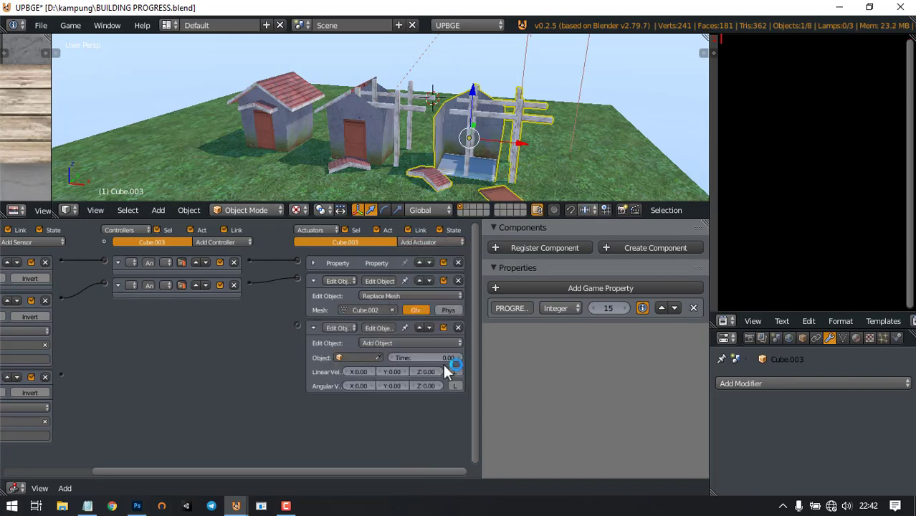
pyautogui.click(410, 343)
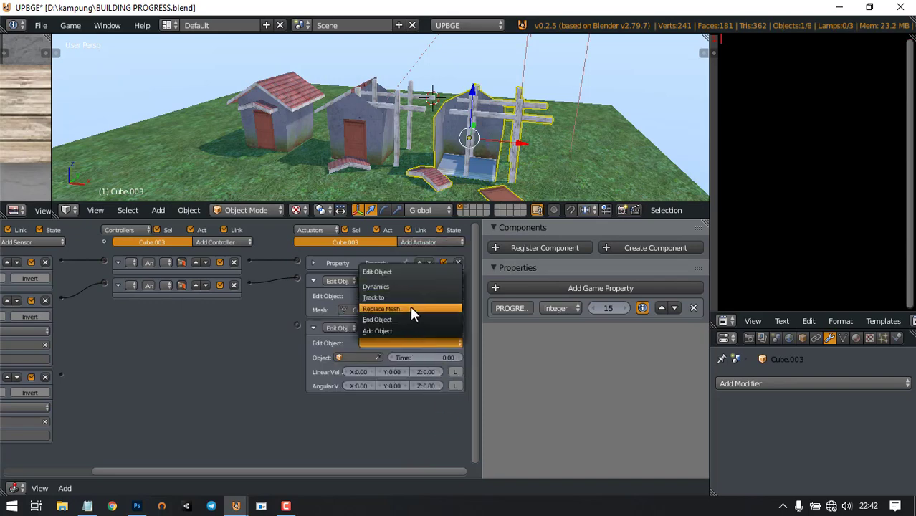
pyautogui.click(410, 308)
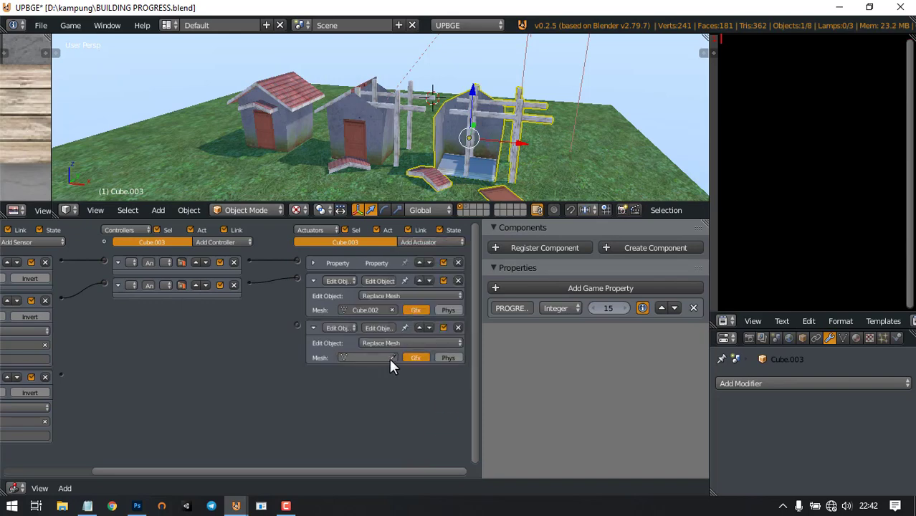
pyautogui.click(277, 86)
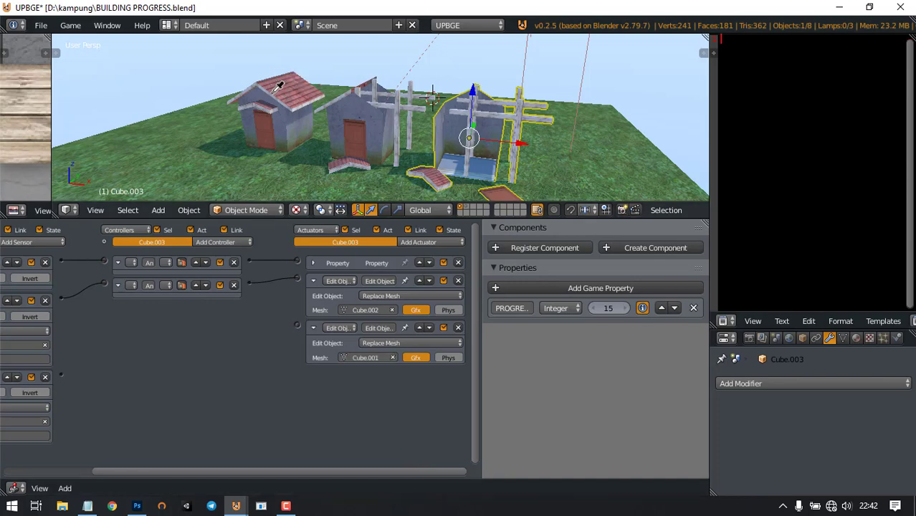
pyautogui.hotkey('ctrl', 's')
pyautogui.click(277, 92)
pyautogui.moveTo(62, 375); pyautogui.dragTo(296, 324)
pyautogui.moveTo(230, 388); pyautogui.dragTo(325, 376, button='middle')
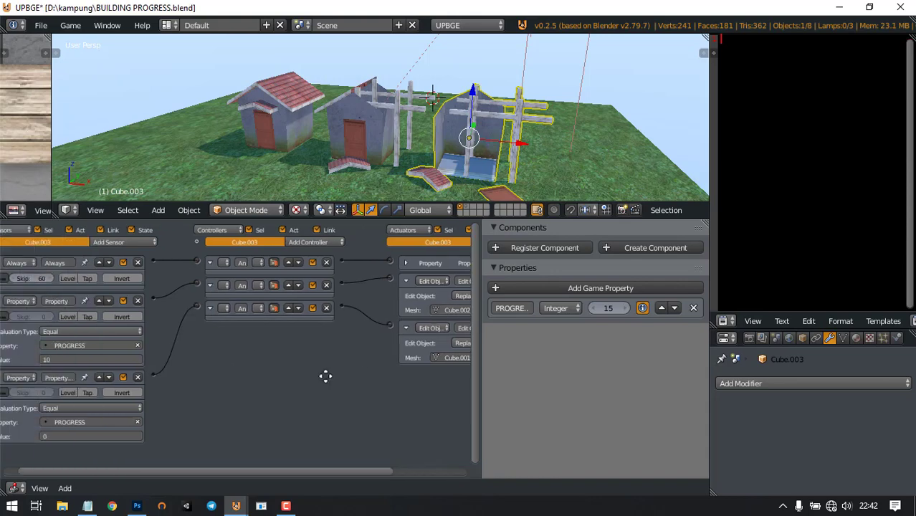
# Enlarge the 3D view and move the finished and half-built houses together to layer 2
pyautogui.moveTo(427, 222); pyautogui.dragTo(424, 292)
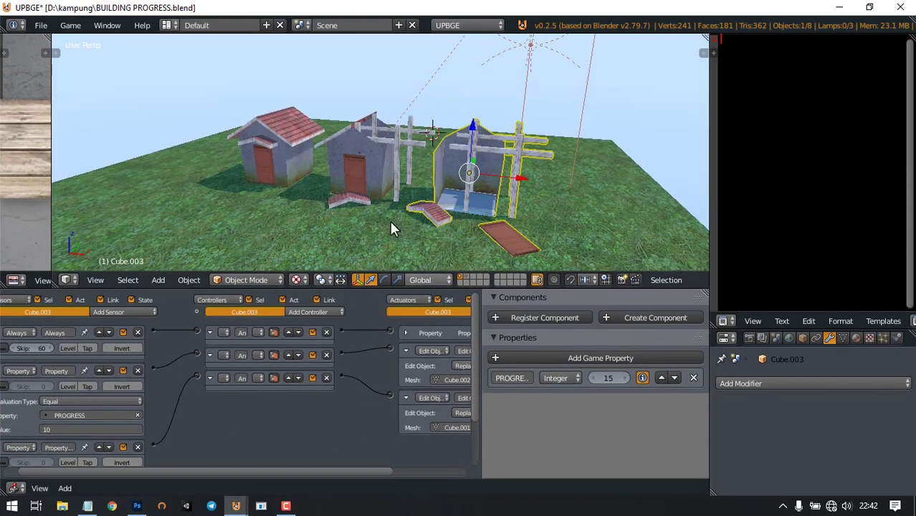
pyautogui.rightClick(373, 157)
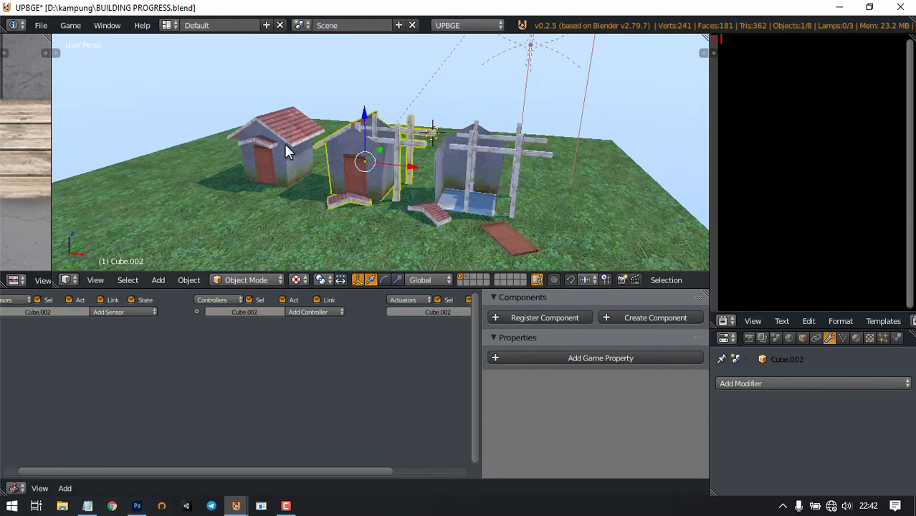
pyautogui.rightClick(286, 145)
pyautogui.rightClick(350, 154)
pyautogui.keyDown('shift'); pyautogui.rightClick(284, 137); pyautogui.keyUp('shift')
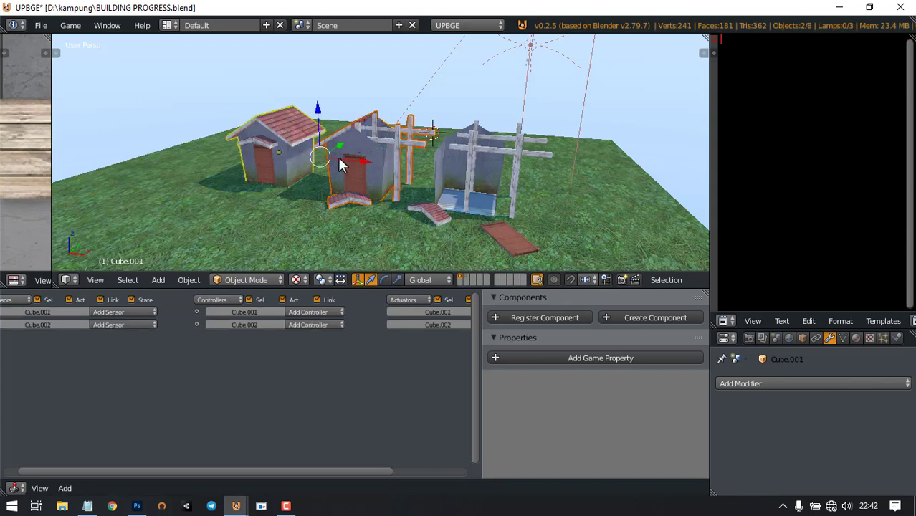
pyautogui.press('m')
pyautogui.press('m')
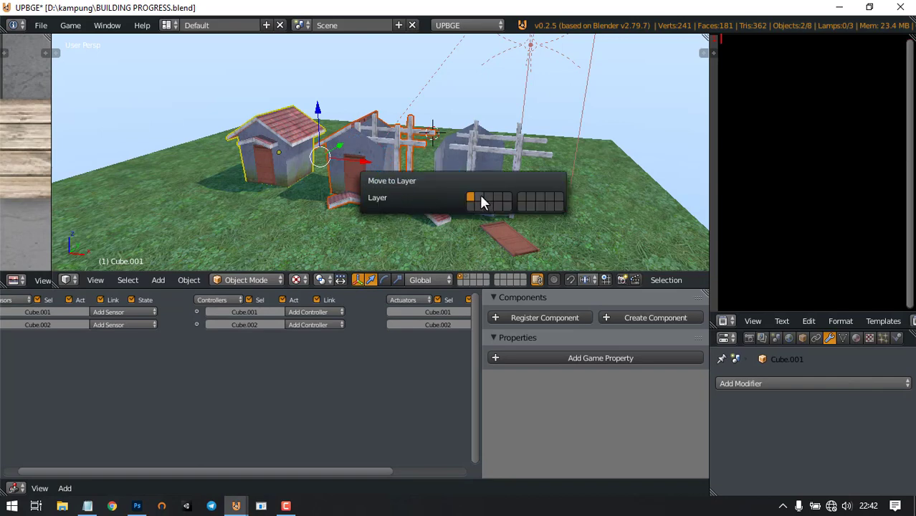
pyautogui.click(480, 196)
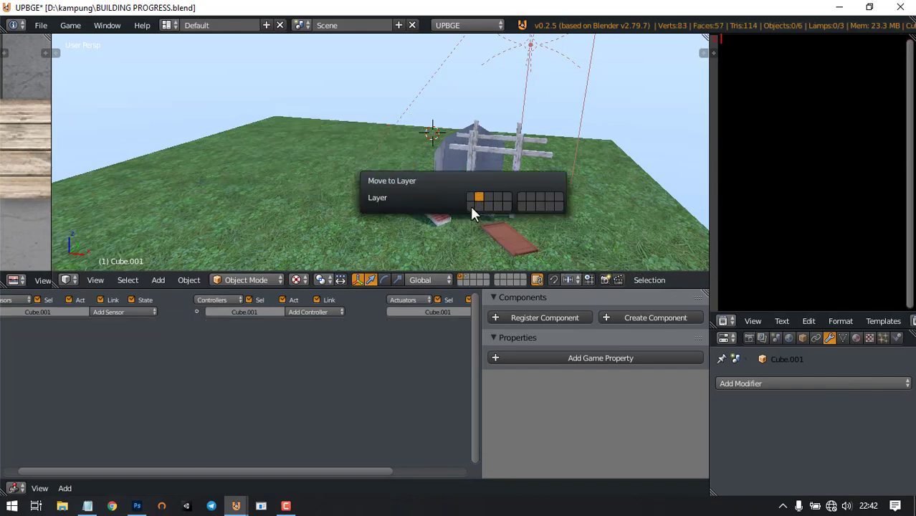
# Check the moved houses on layer 2 and return to layer 1 to view the bare-frame house
pyautogui.click(469, 278)
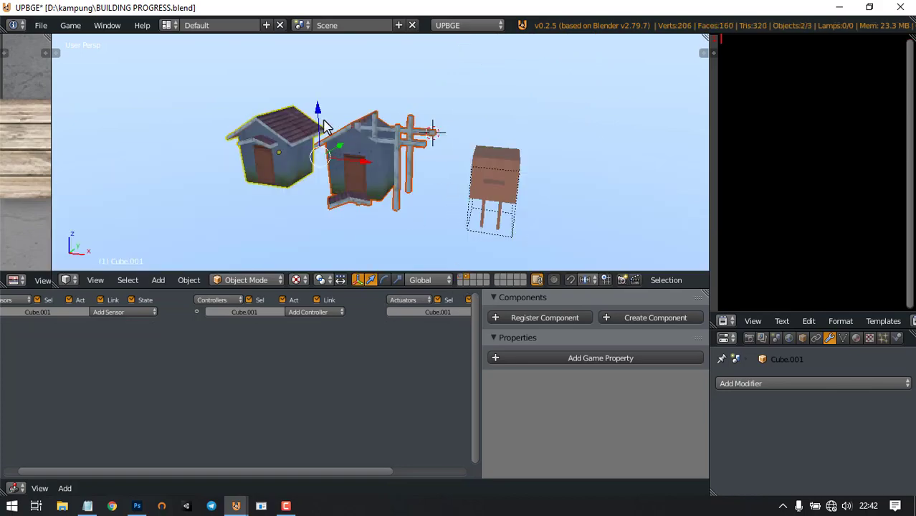
pyautogui.click(462, 277)
pyautogui.moveTo(459, 165); pyautogui.dragTo(496, 197, button='middle')
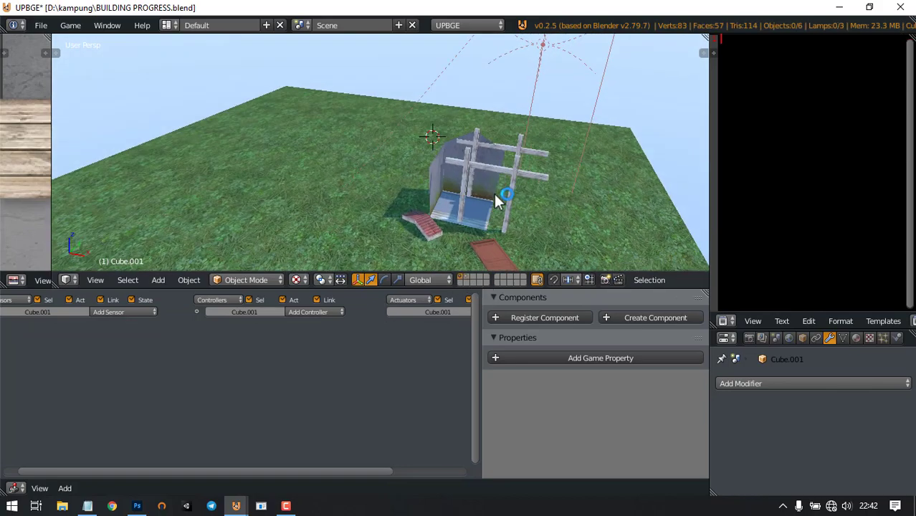
pyautogui.scroll(-1, 494, 197)
pyautogui.scroll(3, 493, 195)
pyautogui.scroll(-2, 476, 165)
pyautogui.moveTo(476, 165); pyautogui.dragTo(396, 180, button='middle')
pyautogui.scroll(-1, 428, 154)
# Select the bare-frame house, review its logic links, and run the game to watch the PROGRESS countdown and mesh swaps before stopping it
pyautogui.rightClick(429, 158)
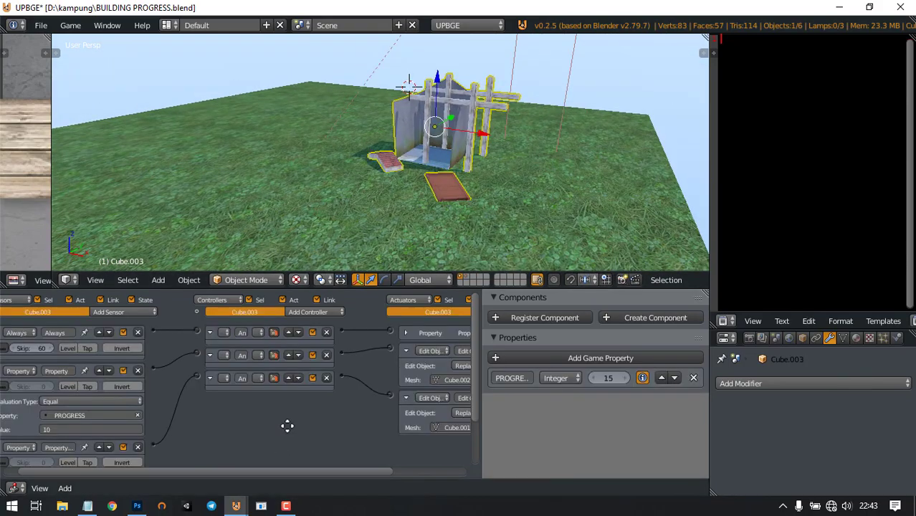
pyautogui.moveTo(287, 425); pyautogui.dragTo(419, 341, button='middle')
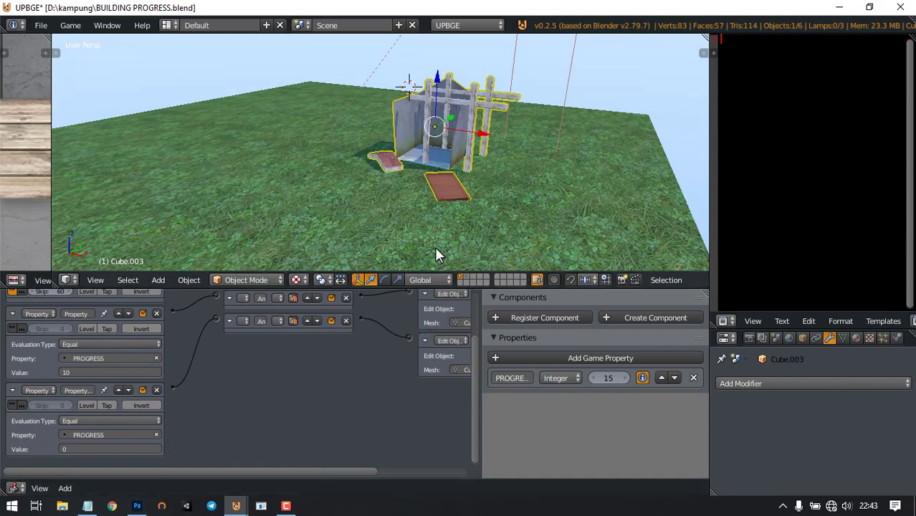
pyautogui.moveTo(292, 334); pyautogui.dragTo(242, 392, button='middle')
pyautogui.moveTo(213, 435); pyautogui.dragTo(263, 433, button='middle')
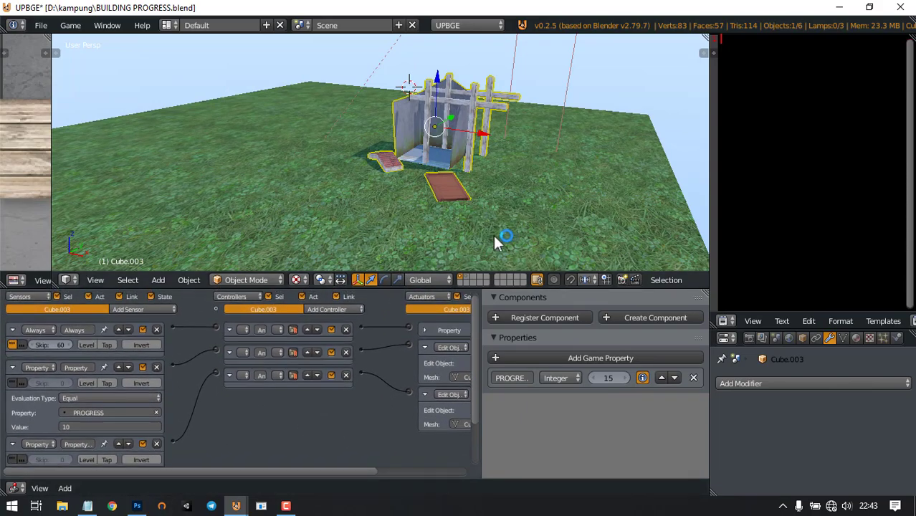
pyautogui.moveTo(459, 198); pyautogui.dragTo(495, 162, button='middle')
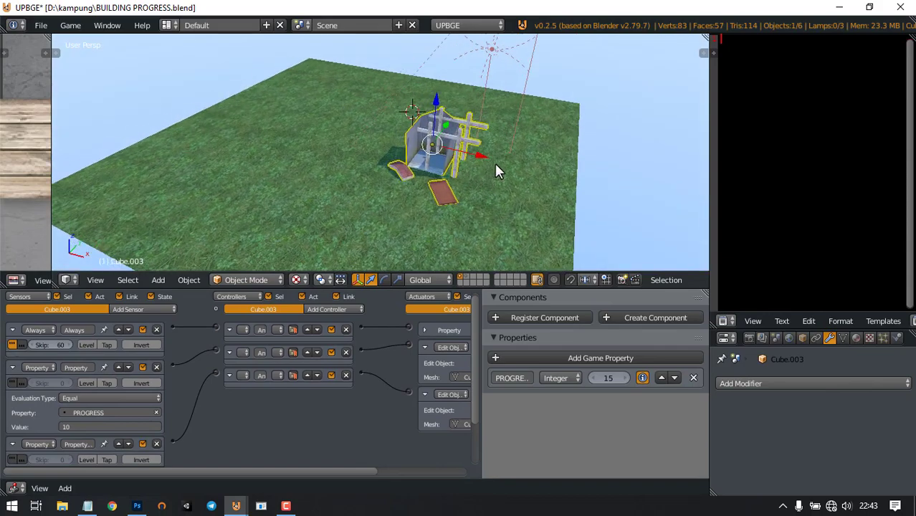
pyautogui.click(494, 163)
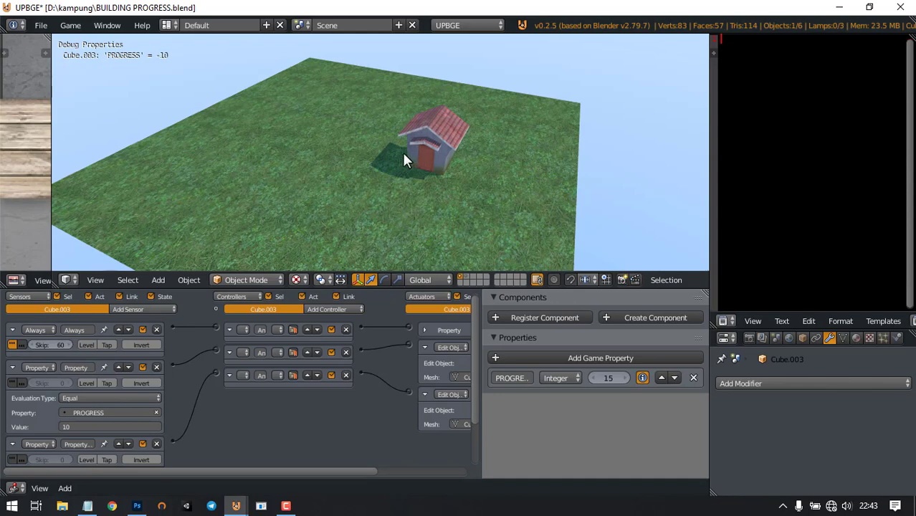
pyautogui.click(169, 55)
pyautogui.press('Escape')
# Collapse the Always sensor, both Property sensors and both Edit Object actuators of the bare-frame house
pyautogui.click(71, 365)
pyautogui.click(13, 329)
pyautogui.click(12, 350)
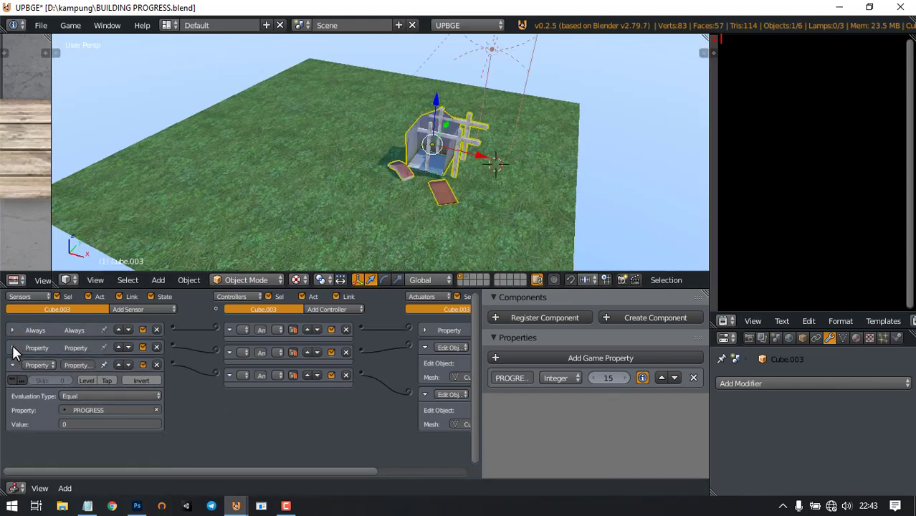
pyautogui.click(12, 368)
pyautogui.click(12, 368)
pyautogui.click(425, 398)
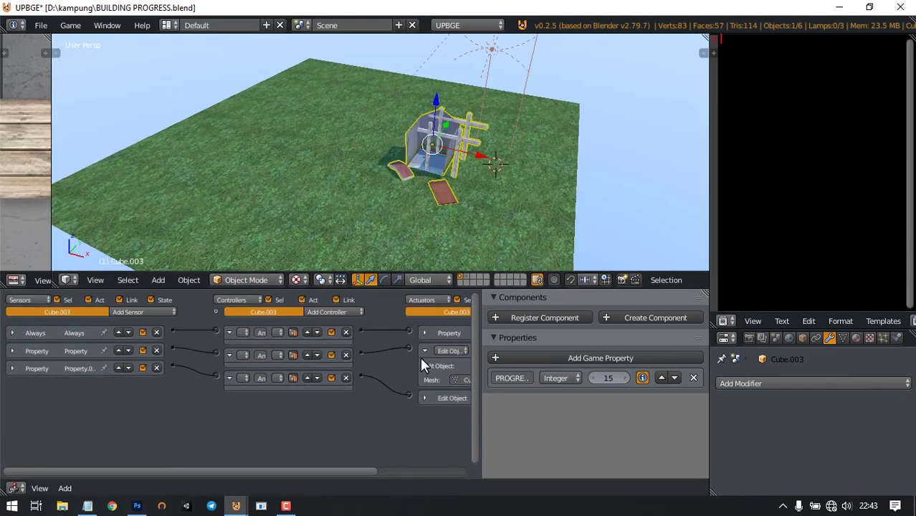
pyautogui.click(425, 350)
# Add a third Property sensor that triggers when PROGRESS equals 0
pyautogui.click(138, 312)
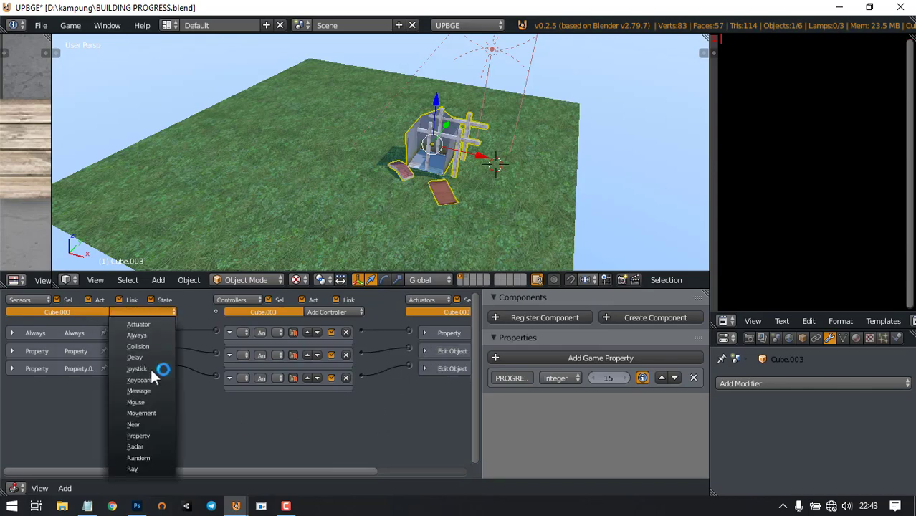
pyautogui.click(155, 435)
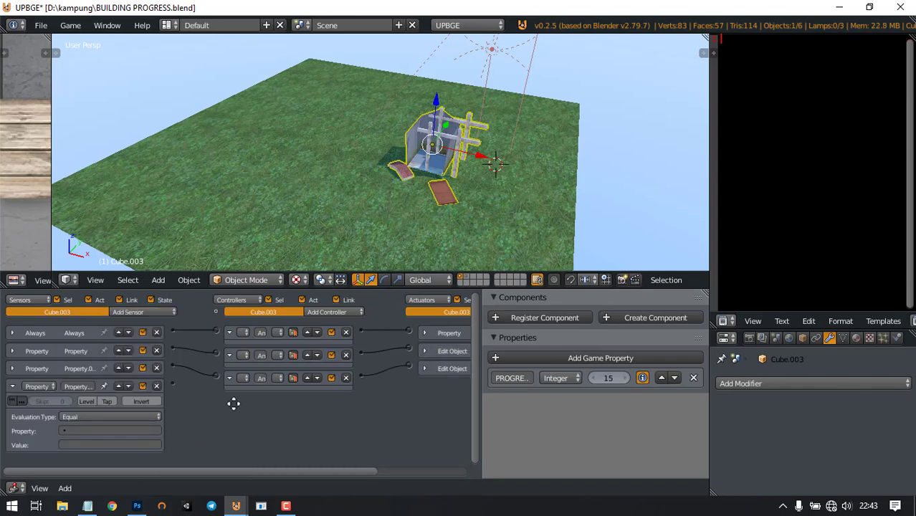
pyautogui.click(100, 430)
pyautogui.click(100, 328)
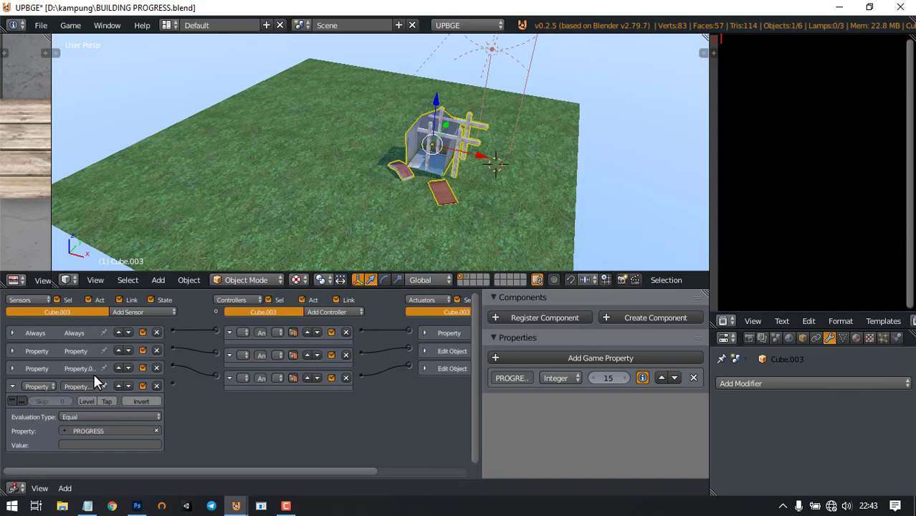
pyautogui.click(86, 445)
pyautogui.write('0')
pyautogui.press('Return')
# Add a Property actuator that assigns 0 to PROGRESS, and link the third Property sensor to it
pyautogui.moveTo(461, 408); pyautogui.dragTo(350, 378, button='middle')
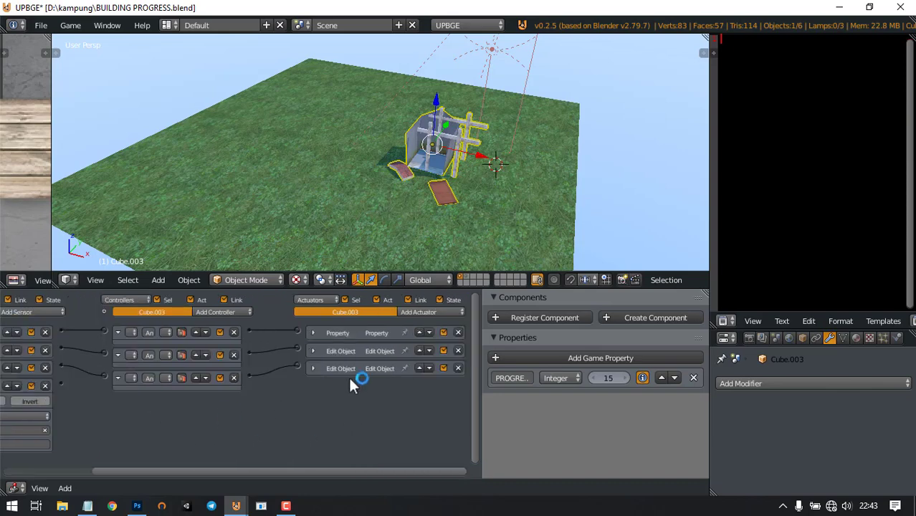
pyautogui.click(417, 311)
pyautogui.click(442, 190)
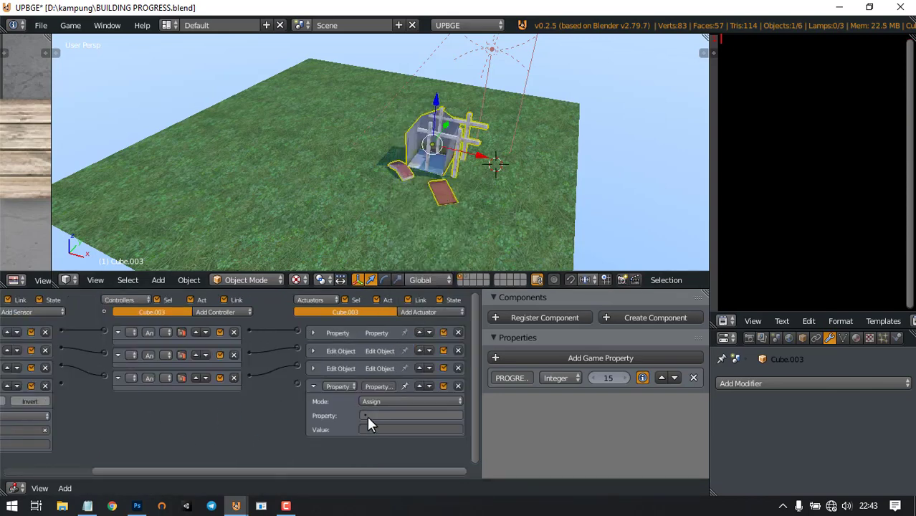
pyautogui.click(374, 417)
pyautogui.click(387, 316)
pyautogui.click(397, 429)
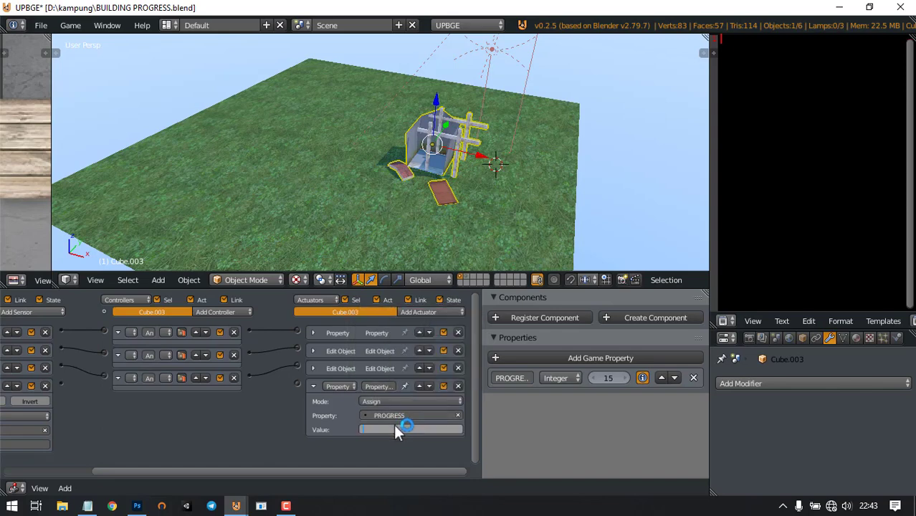
pyautogui.press('Return')
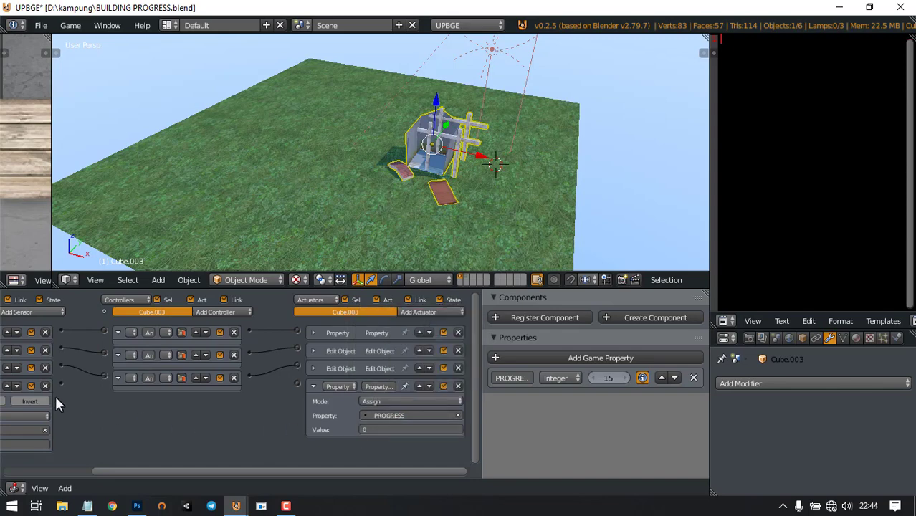
pyautogui.moveTo(60, 384); pyautogui.dragTo(296, 383)
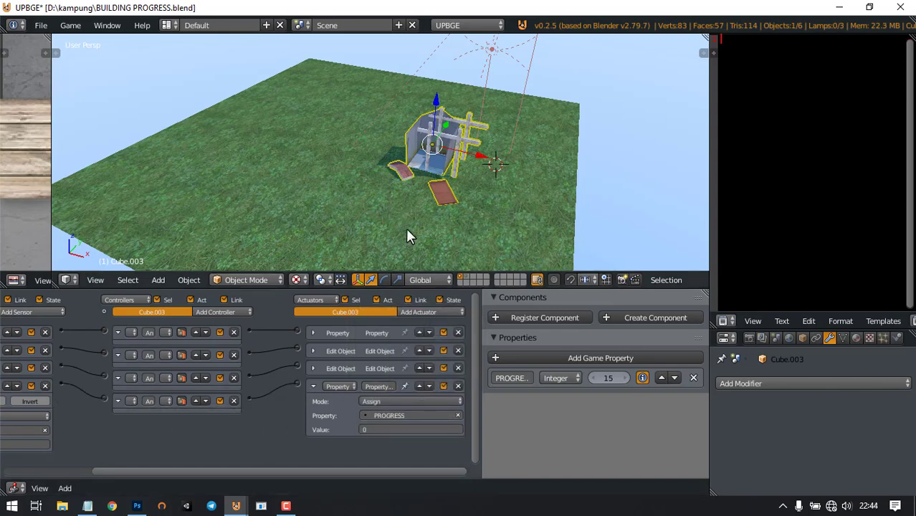
pyautogui.hotkey('ctrl', 's')
# Run the game again from a closer view of the house to test how the countdown behaves at 0, and stop it
pyautogui.click(431, 176)
pyautogui.press('p')
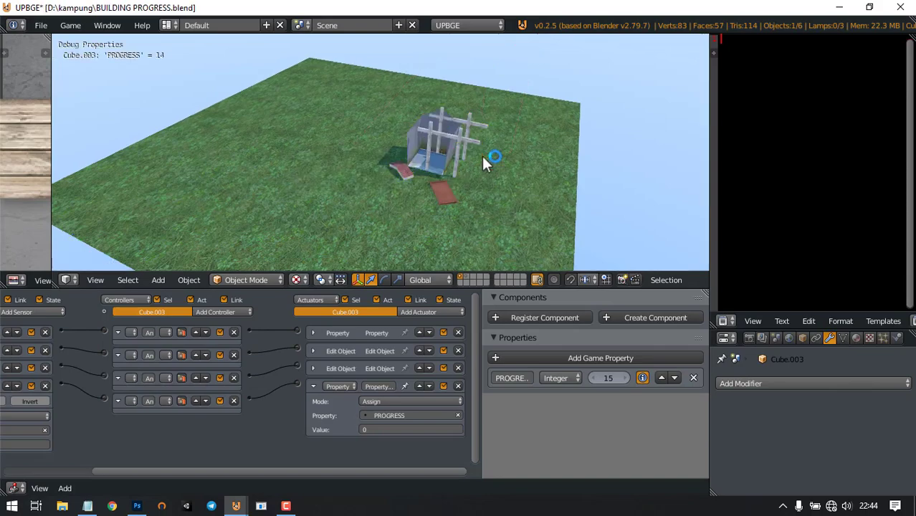
pyautogui.press('Escape')
pyautogui.scroll(3, 484, 155)
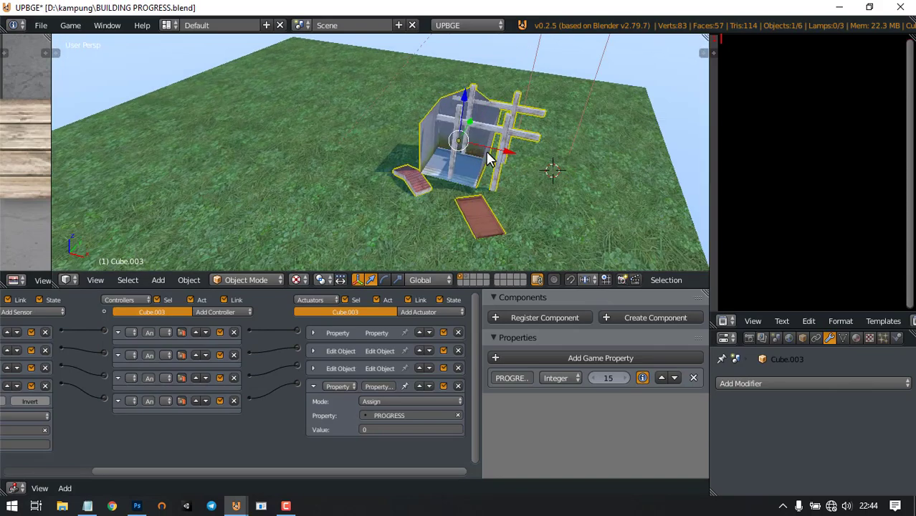
pyautogui.keyDown('shift'); pyautogui.moveTo(536, 142); pyautogui.dragTo(488, 159, button='middle'); pyautogui.keyUp('shift')
pyautogui.press('p')
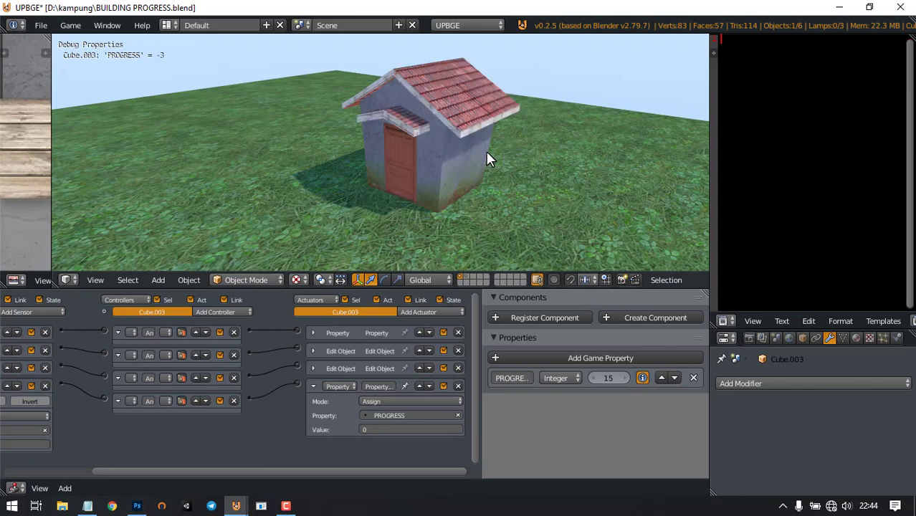
pyautogui.press('Escape')
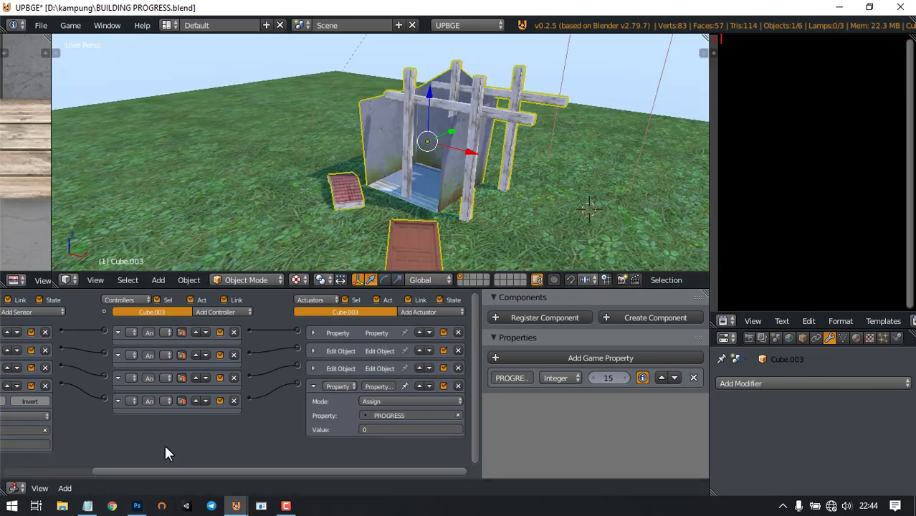
# Set the bare-frame house's third Property sensor to trigger when PROGRESS equals -1, and review its link to the Assign actuator
pyautogui.keyDown('ctrl'); pyautogui.hscroll(-3, 164, 443); pyautogui.keyUp('ctrl')
pyautogui.click(79, 444)
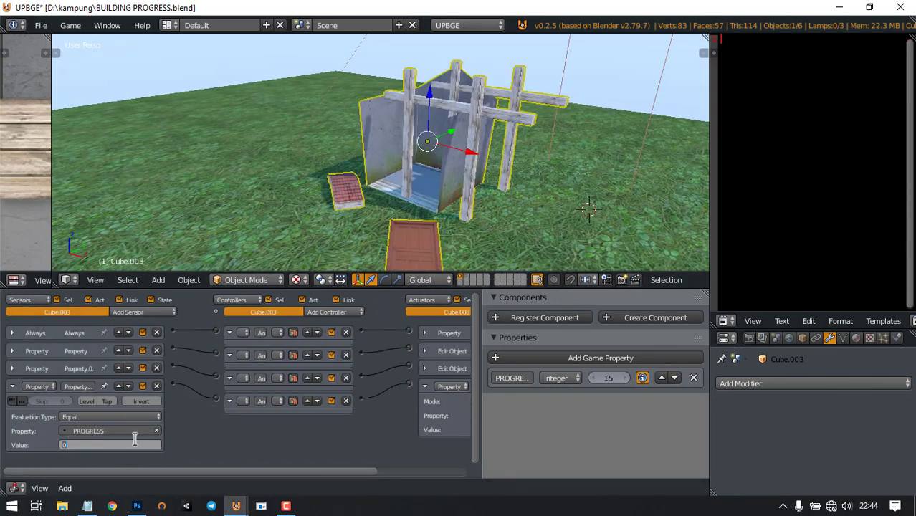
pyautogui.write('-1')
pyautogui.press('Return')
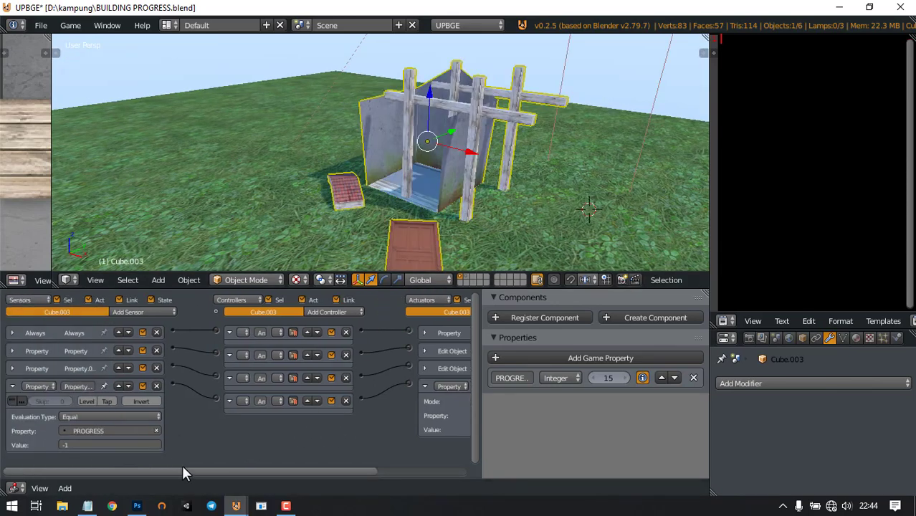
pyautogui.moveTo(183, 470); pyautogui.dragTo(380, 474)
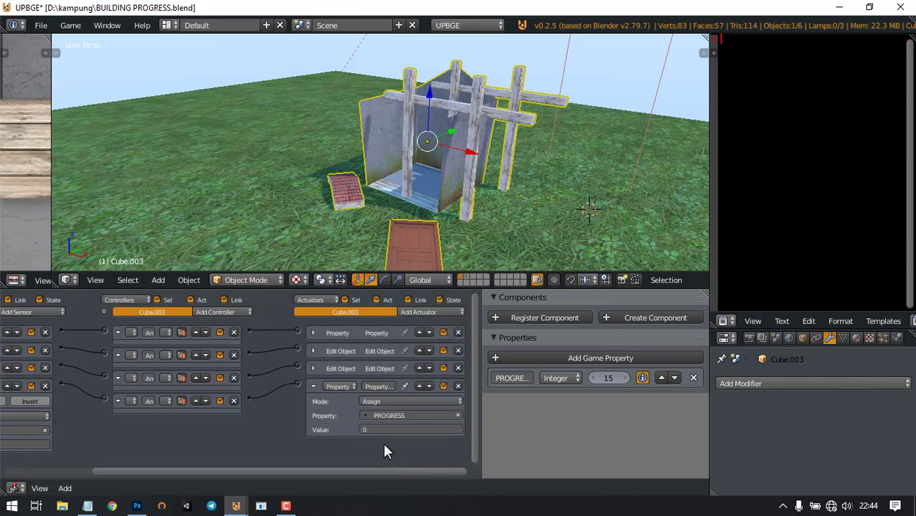
pyautogui.moveTo(246, 443); pyautogui.dragTo(326, 431, button='middle')
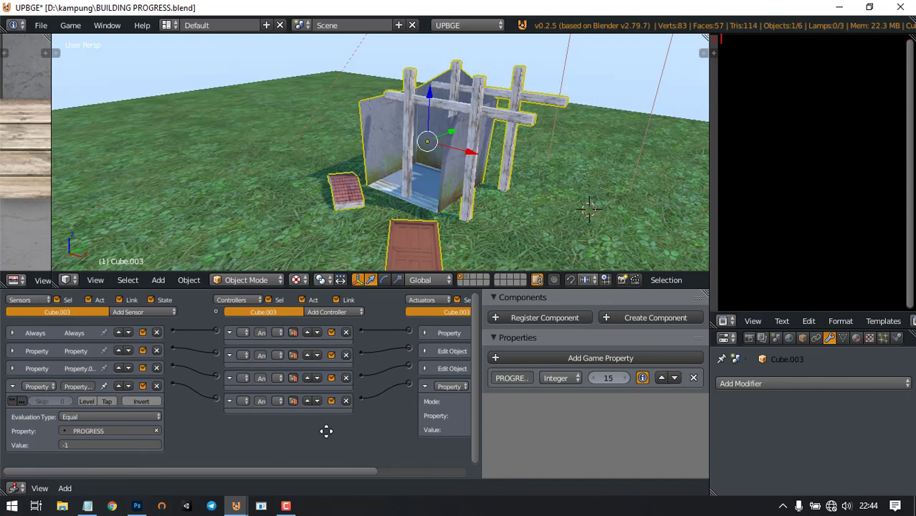
pyautogui.moveTo(326, 430); pyautogui.dragTo(197, 432, button='middle')
# Run the game to test whether PROGRESS stops at 0 with the new sensor value, and stop it
pyautogui.press('p')
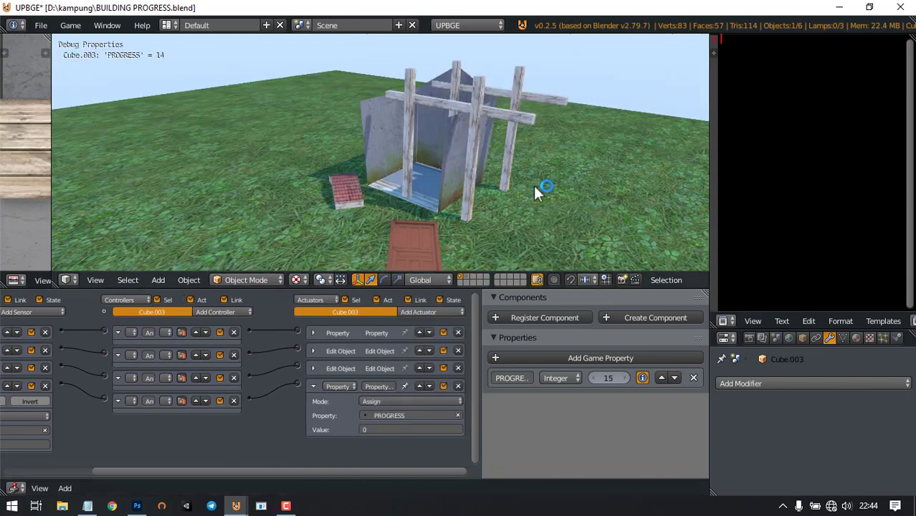
pyautogui.click(170, 55)
pyautogui.click(132, 55)
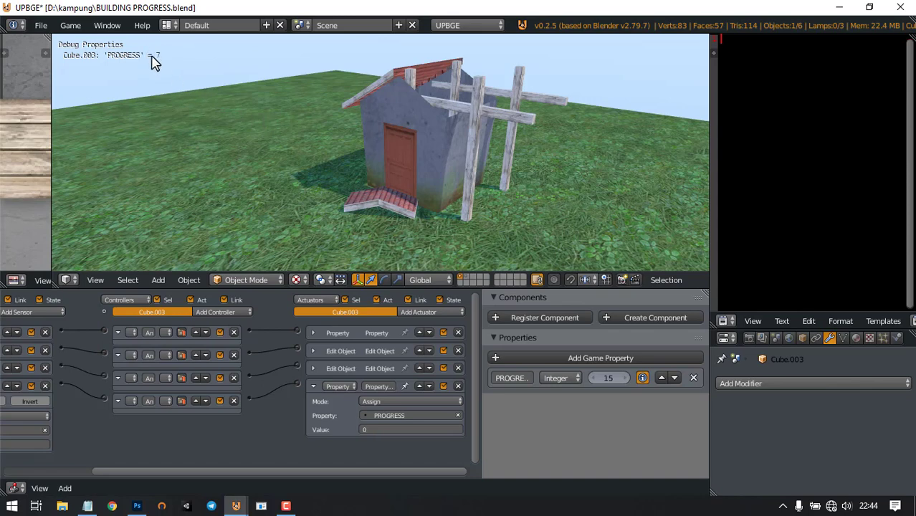
pyautogui.click(550, 379)
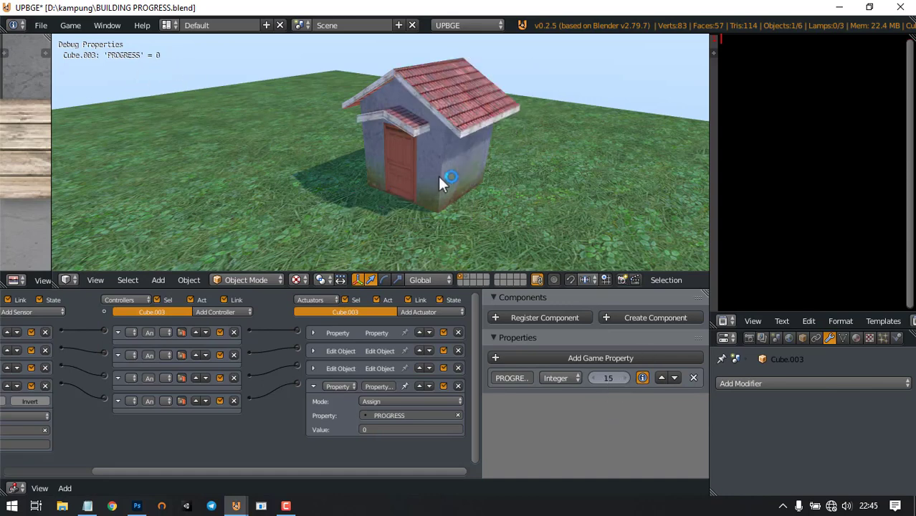
pyautogui.click(163, 62)
pyautogui.press('Escape')
# Save over BUILDING PROGRESS.blend and make the 3D viewport taller by shrinking the logic editor
pyautogui.scroll(-5, 426, 157)
pyautogui.hotkey('ctrl', 's')
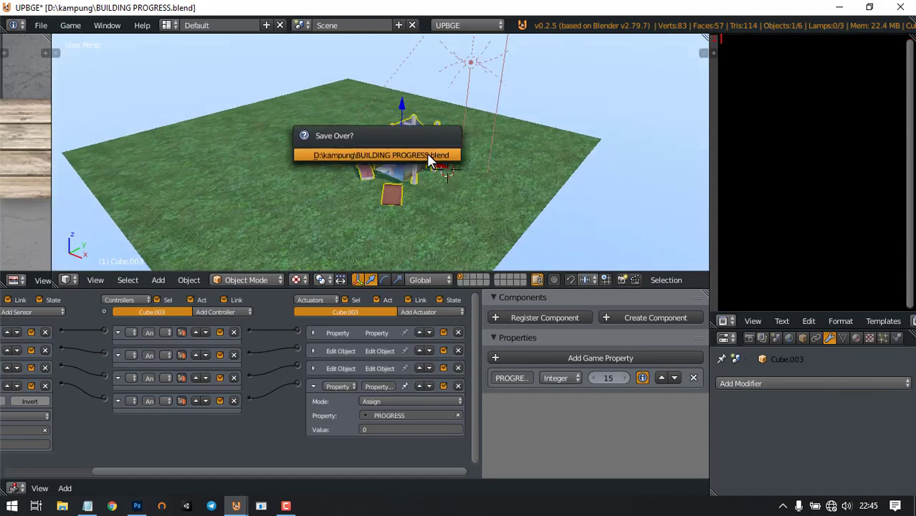
pyautogui.click(427, 152)
pyautogui.moveTo(451, 289); pyautogui.dragTo(451, 405)
pyautogui.scroll(-2, 429, 255)
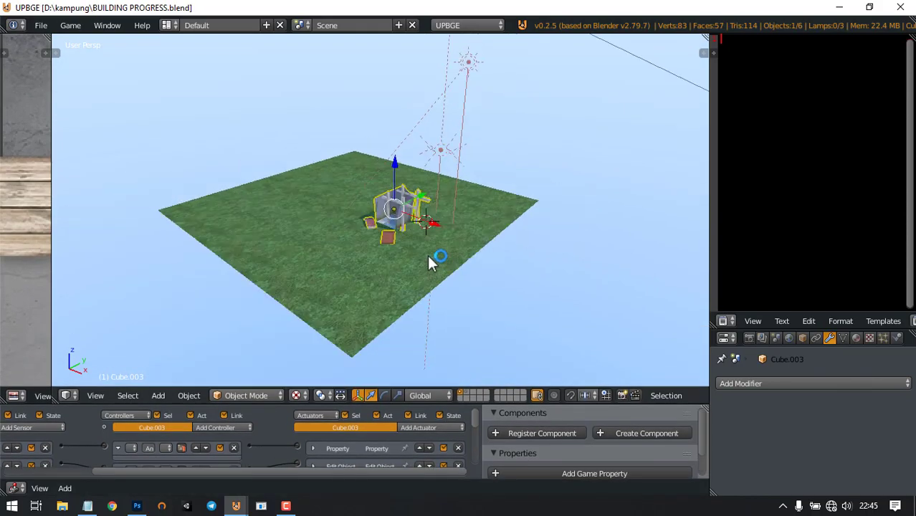
pyautogui.moveTo(429, 227); pyautogui.dragTo(440, 184, button='middle')
pyautogui.scroll(3, 411, 205)
pyautogui.scroll(-5, 411, 205)
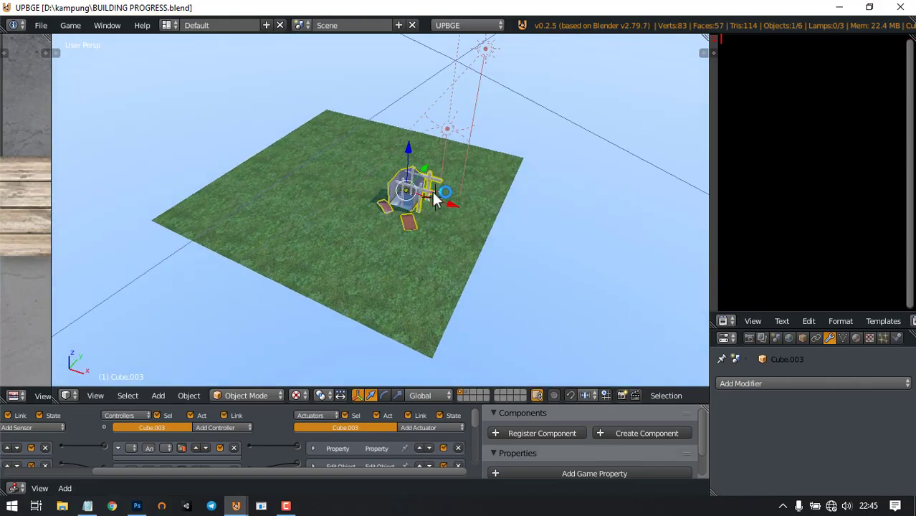
pyautogui.hotkey('ctrl', 's')
pyautogui.click(432, 190)
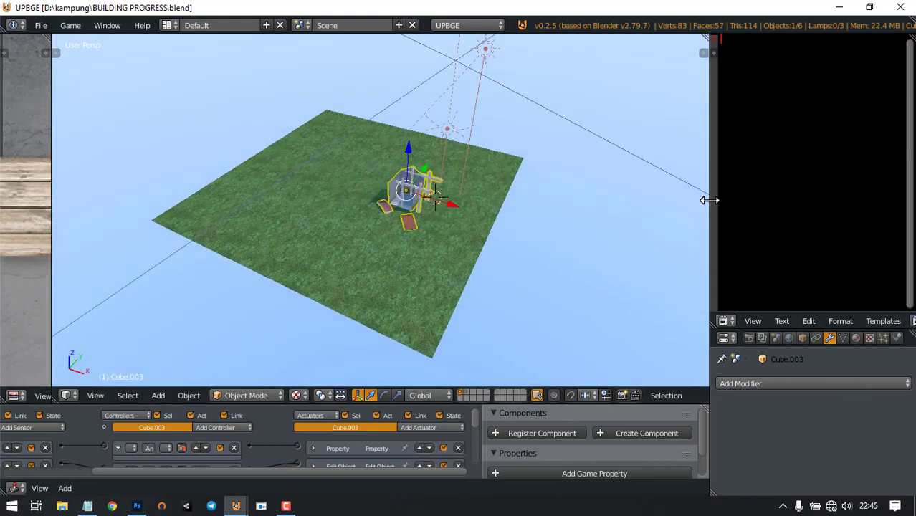
# Widen the text and properties editors slightly, and move the bare-frame house along the X axis to near the ground's edge
pyautogui.moveTo(709, 200); pyautogui.dragTo(681, 206)
pyautogui.moveTo(459, 215); pyautogui.dragTo(453, 213, button='middle')
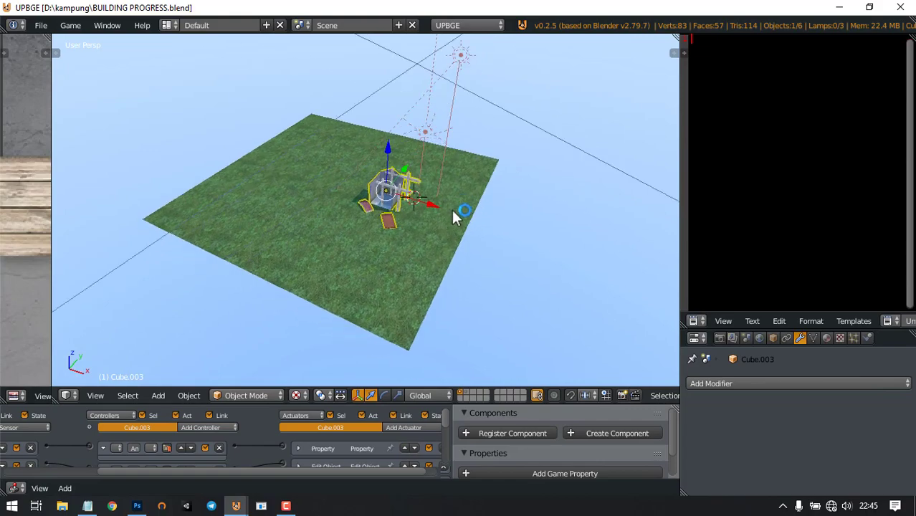
pyautogui.scroll(4, 378, 226)
pyautogui.scroll(-3, 416, 165)
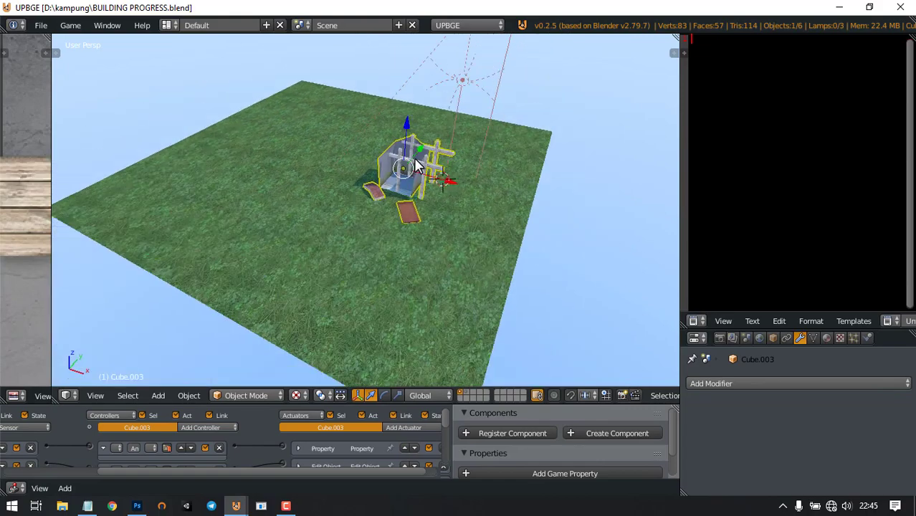
pyautogui.moveTo(415, 159); pyautogui.dragTo(417, 180, button='middle')
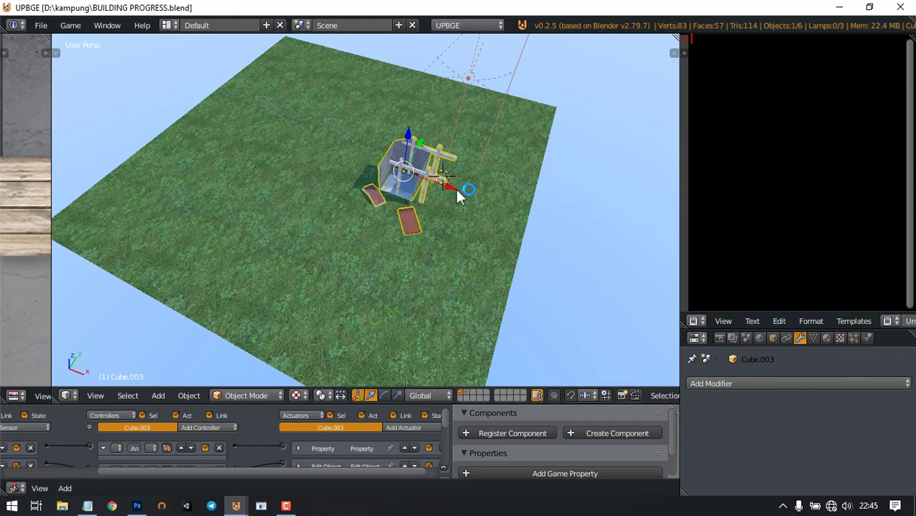
pyautogui.moveTo(453, 188); pyautogui.dragTo(509, 207)
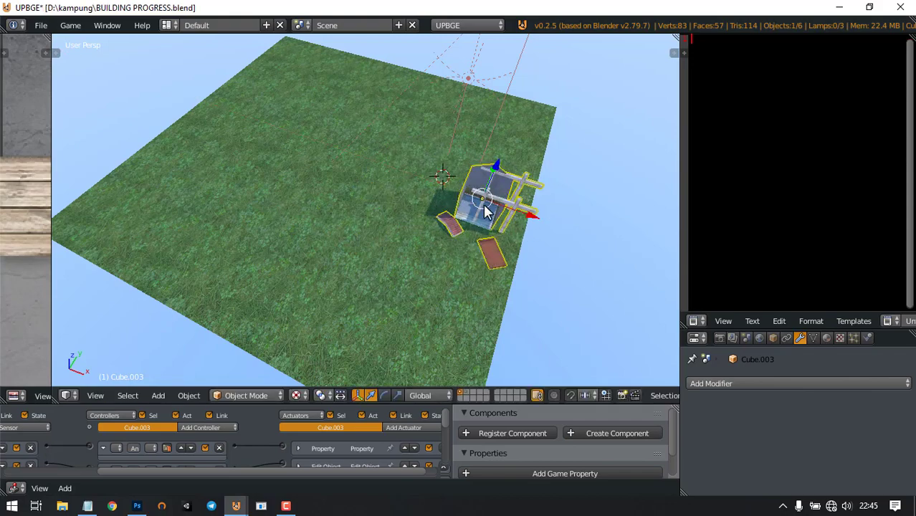
# Add a cube mesh at the 3D cursor and raise it along the Z axis out of the grass
pyautogui.scroll(2, 488, 207)
pyautogui.moveTo(560, 220); pyautogui.dragTo(424, 189, button='middle')
pyautogui.scroll(-3, 296, 211)
pyautogui.moveTo(297, 210); pyautogui.dragTo(383, 194, button='middle')
pyautogui.scroll(-3, 370, 192)
pyautogui.scroll(3, 370, 192)
pyautogui.scroll(1, 396, 201)
pyautogui.hotkey('shift', 'a')
pyautogui.moveTo(382, 193)
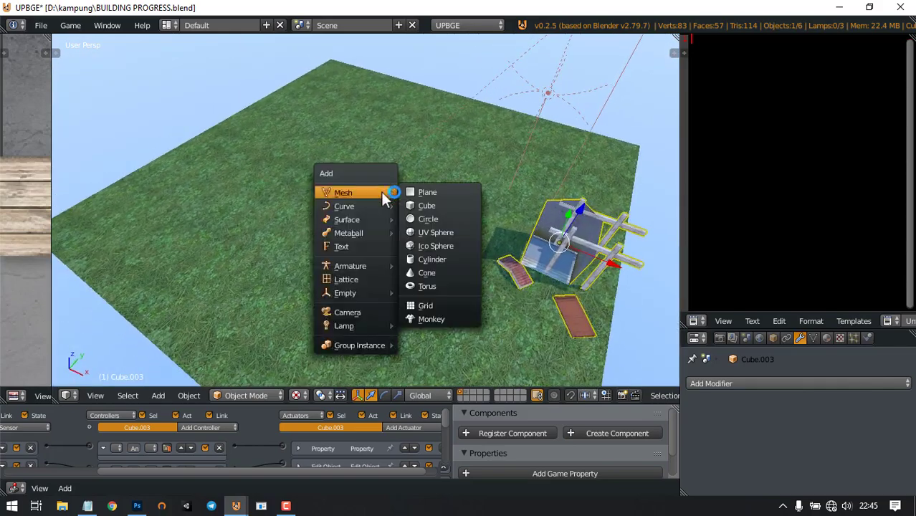
pyautogui.click(428, 205)
pyautogui.moveTo(393, 225); pyautogui.dragTo(395, 153, button='middle')
pyautogui.press('g')
pyautogui.press('z')
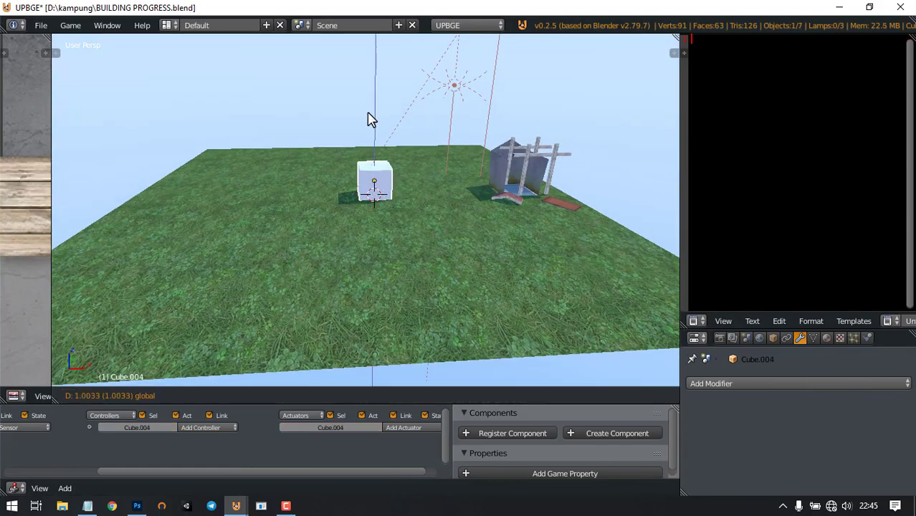
pyautogui.click(378, 133)
# Scale the cube up uniformly to roughly the house's size and raise it further along Z so it rests on the ground
pyautogui.press('s')
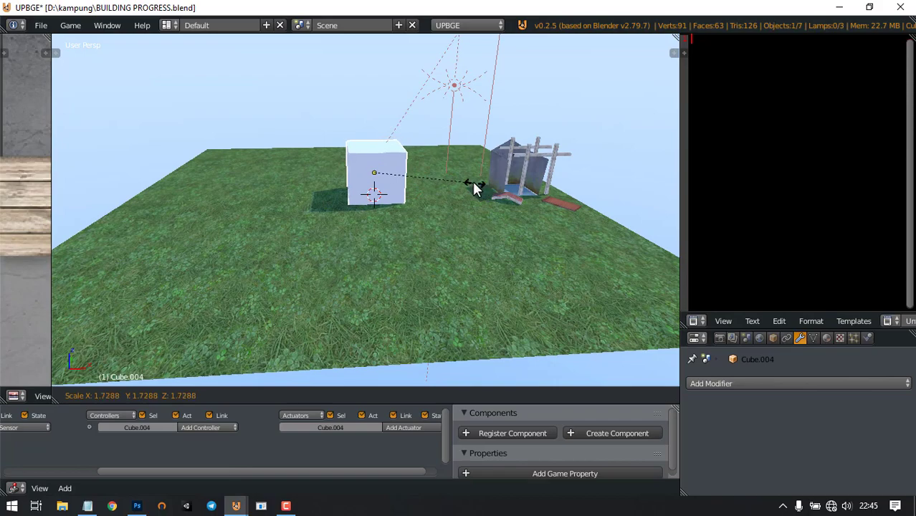
pyautogui.click(434, 162)
pyautogui.moveTo(434, 162); pyautogui.dragTo(403, 191, button='middle')
pyautogui.moveTo(396, 149); pyautogui.dragTo(389, 128)
pyautogui.moveTo(425, 159); pyautogui.dragTo(372, 155, button='middle')
pyautogui.scroll(-3, 372, 155)
pyautogui.scroll(3, 384, 208)
pyautogui.moveTo(383, 208); pyautogui.dragTo(398, 184, button='middle')
pyautogui.scroll(-2, 420, 201)
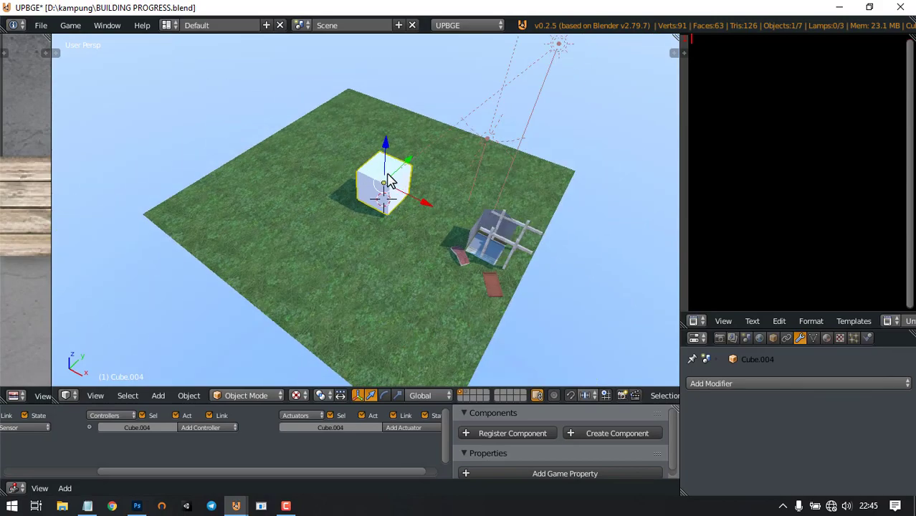
# Make the cube the active object and enlarge the logic editor to show the cube's sensors and controllers
pyautogui.rightClick(481, 240)
pyautogui.rightClick(378, 190)
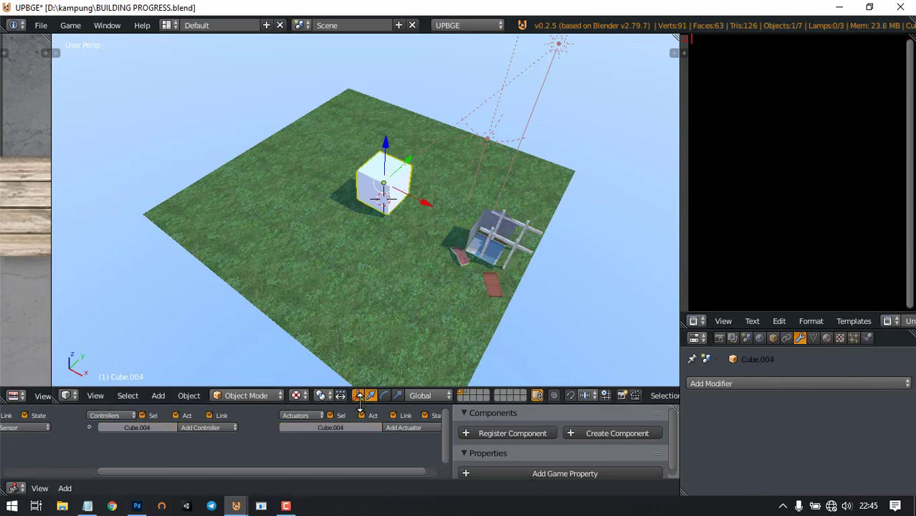
pyautogui.moveTo(360, 404); pyautogui.dragTo(358, 368)
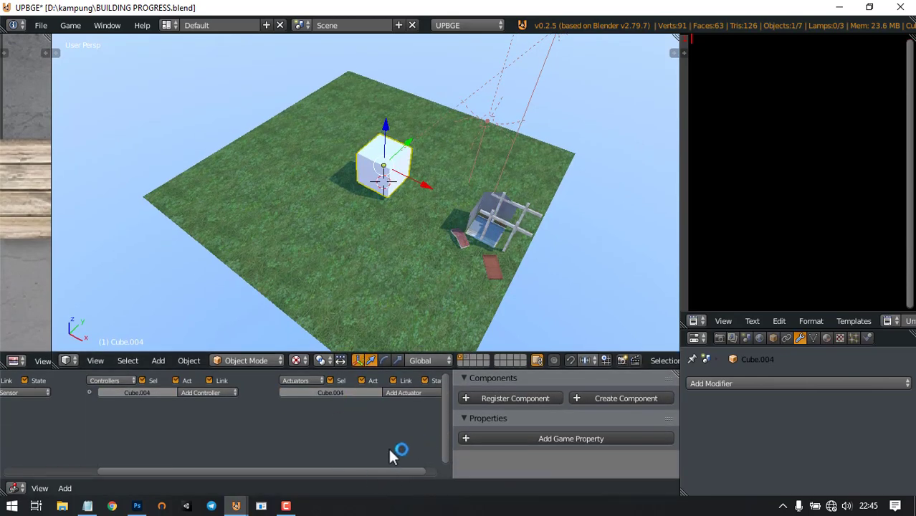
pyautogui.moveTo(373, 470); pyautogui.dragTo(232, 462)
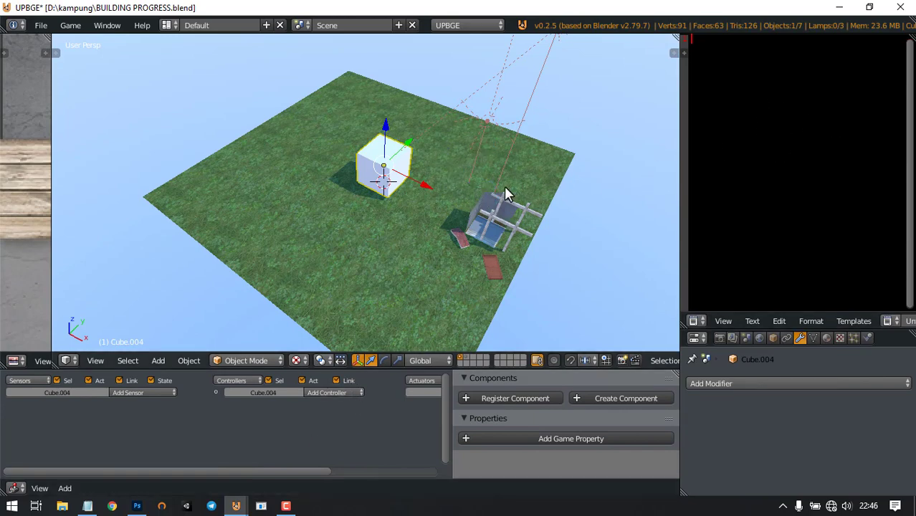
# Rename the cube object as kursor, in lowercase
pyautogui.scroll(-3, 381, 233)
pyautogui.scroll(3, 398, 201)
pyautogui.click(774, 338)
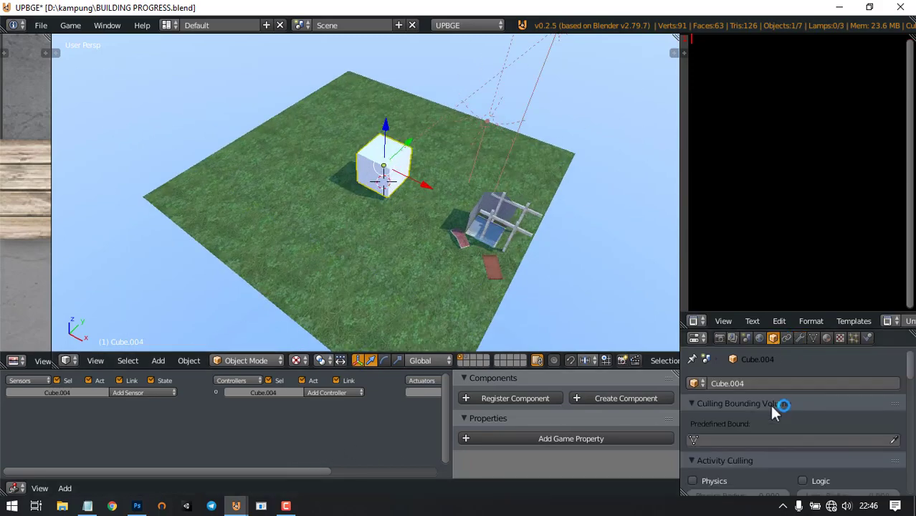
pyautogui.click(767, 384)
pyautogui.press('BackSpace')
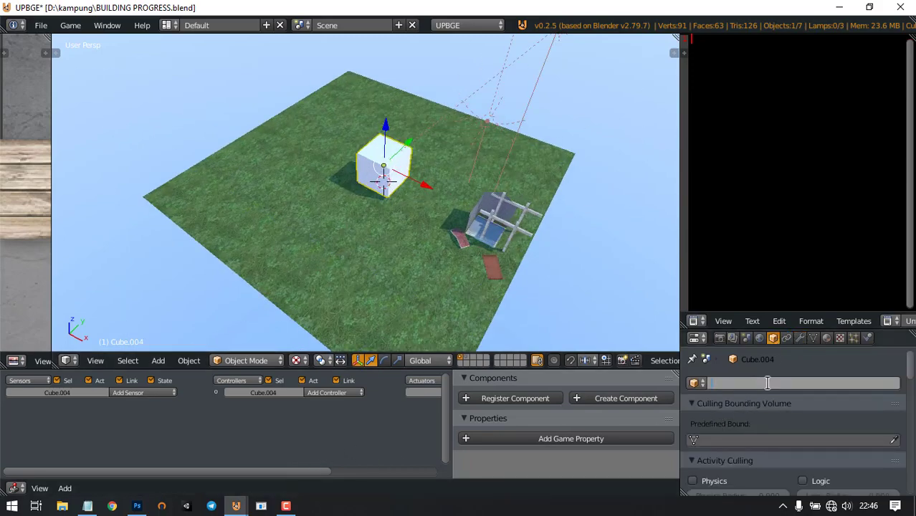
pyautogui.write('KURSOR')
pyautogui.press('Return')
pyautogui.click(749, 383)
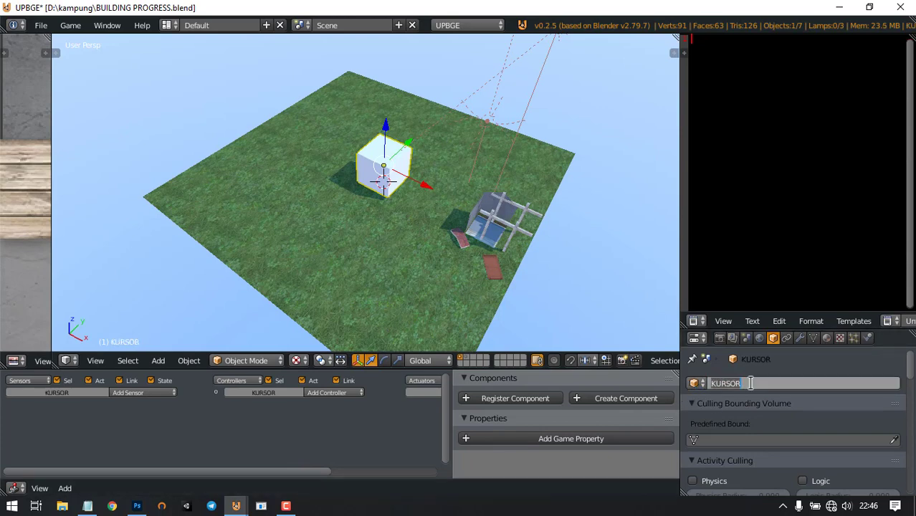
pyautogui.write('kursor')
pyautogui.press('Return')
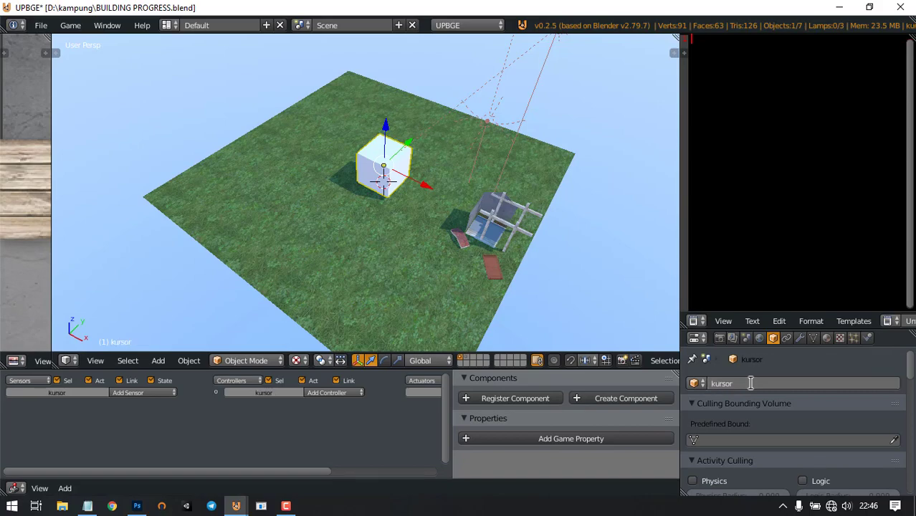
# Set the physics type of the kursor cube to No Collision
pyautogui.click(867, 338)
pyautogui.click(812, 399)
pyautogui.click(812, 386)
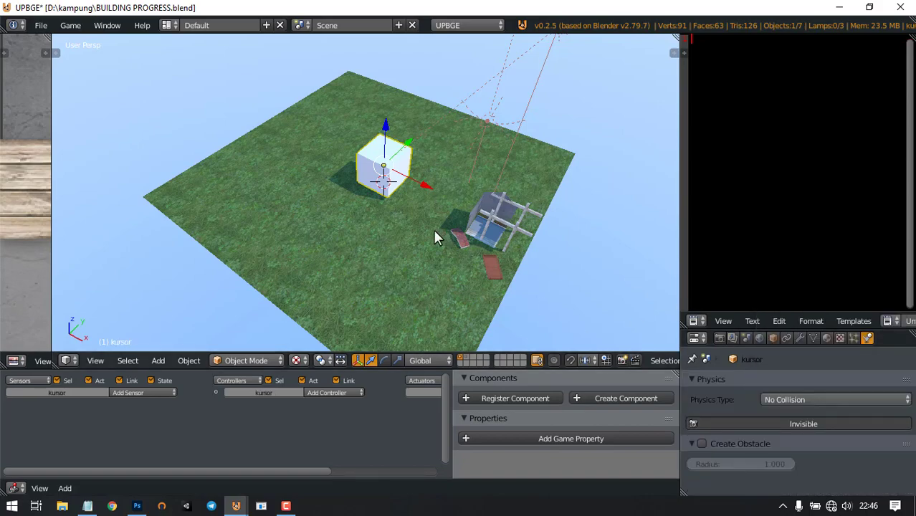
pyautogui.scroll(1, 442, 208)
pyautogui.scroll(-2, 442, 204)
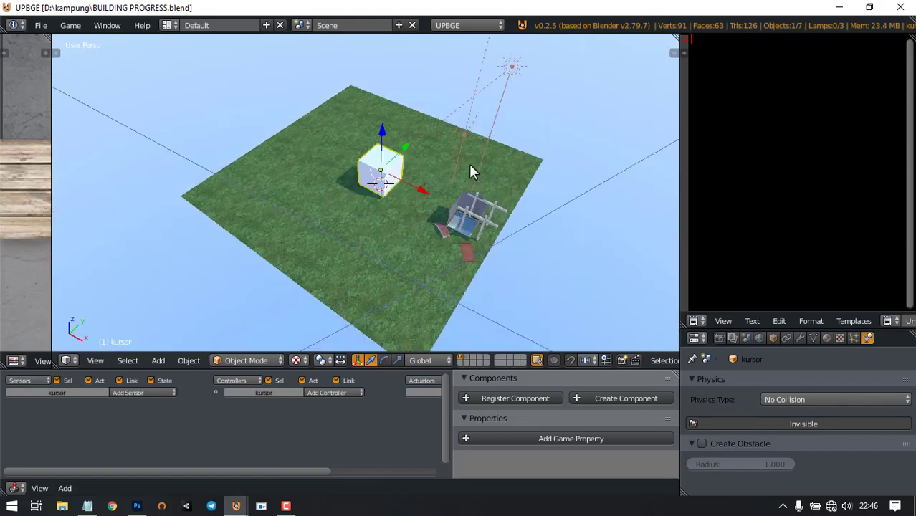
# Widen the text editor and rename its Untitled text block as kursor.py
pyautogui.moveTo(681, 132); pyautogui.dragTo(649, 132)
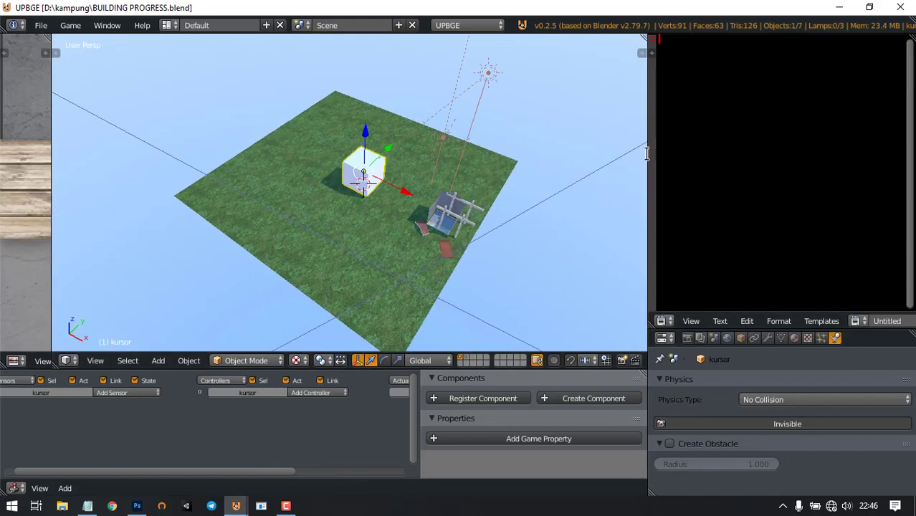
pyautogui.click(664, 322)
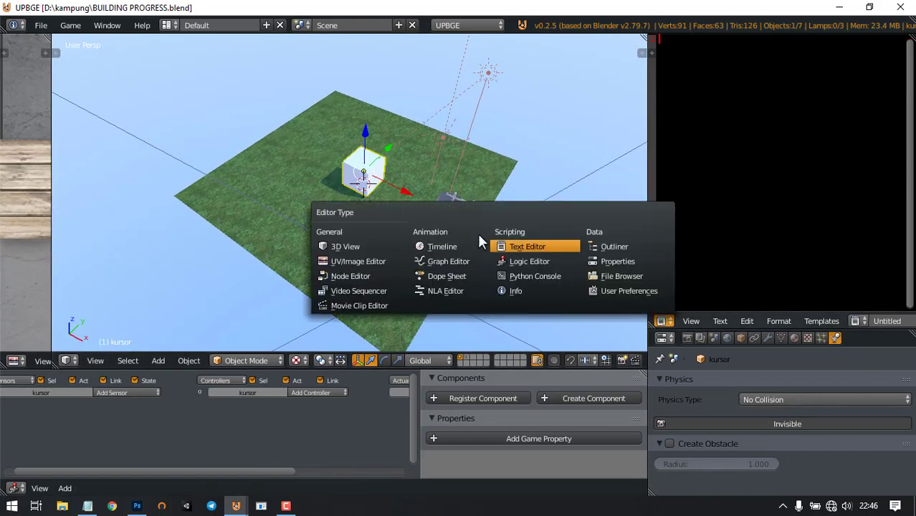
pyautogui.click(527, 247)
pyautogui.moveTo(388, 199); pyautogui.dragTo(390, 237, button='middle')
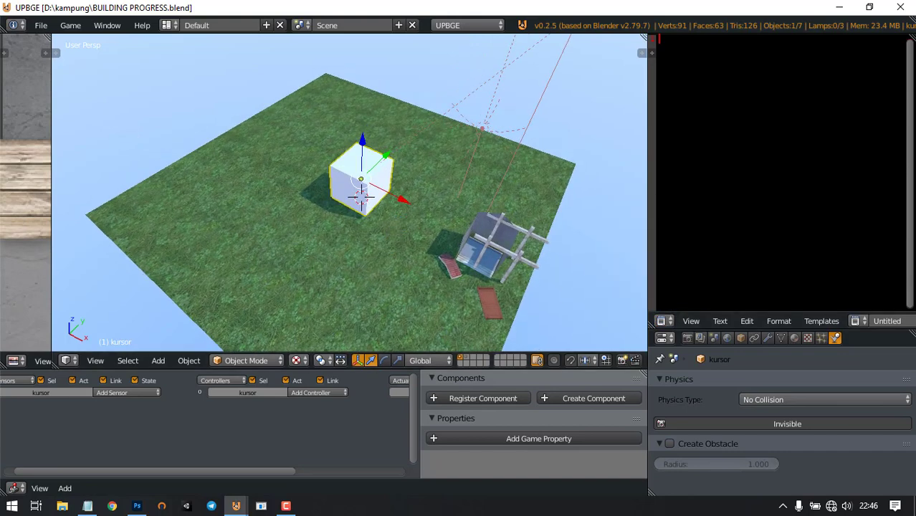
pyautogui.click(891, 320)
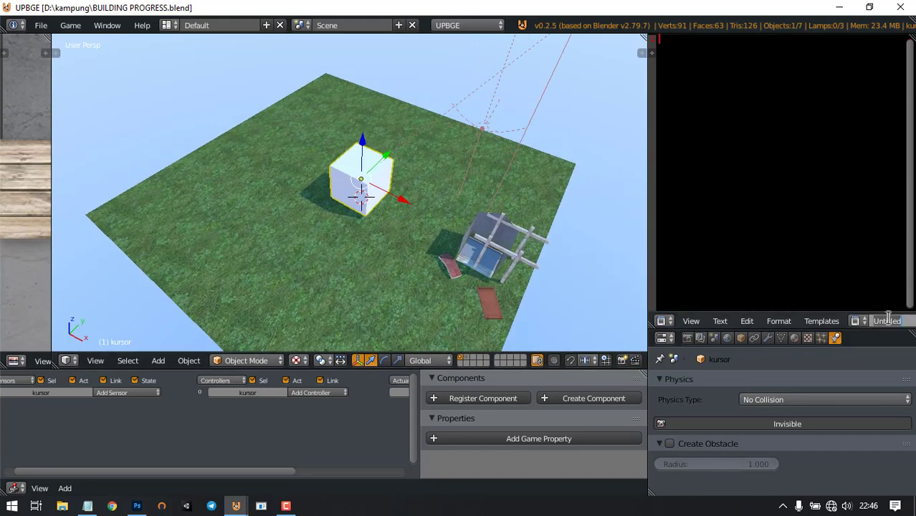
pyautogui.press('BackSpace')
pyautogui.write('ma')
pyautogui.press('BackSpace')
pyautogui.press('BackSpace')
pyautogui.write('kursor.py')
pyautogui.press('Return')
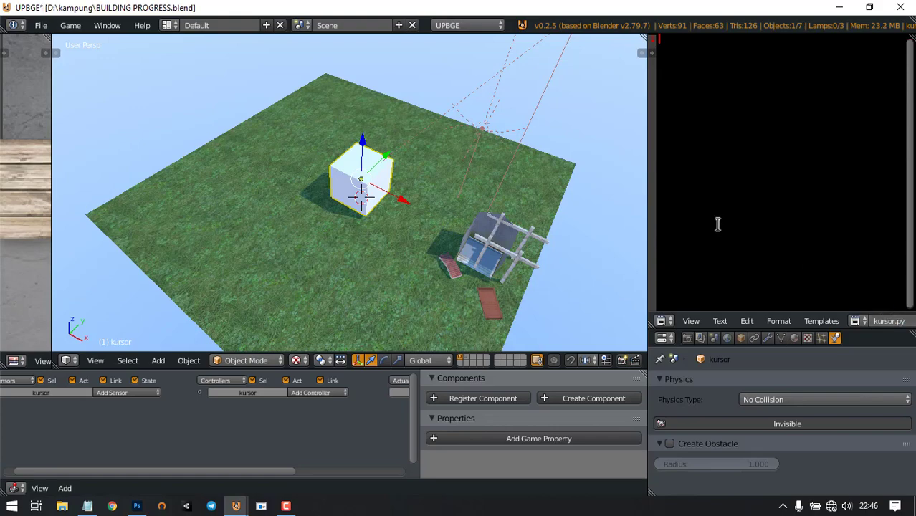
# Widen the text editor further, to about two fifths of the window, so the script has room
pyautogui.moveTo(642, 172); pyautogui.dragTo(557, 178)
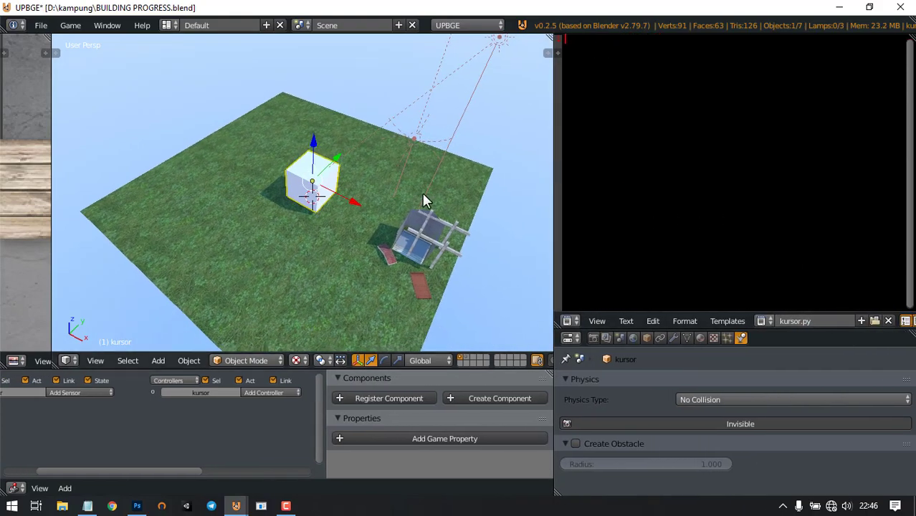
pyautogui.scroll(2, 324, 193)
pyautogui.scroll(-2, 323, 187)
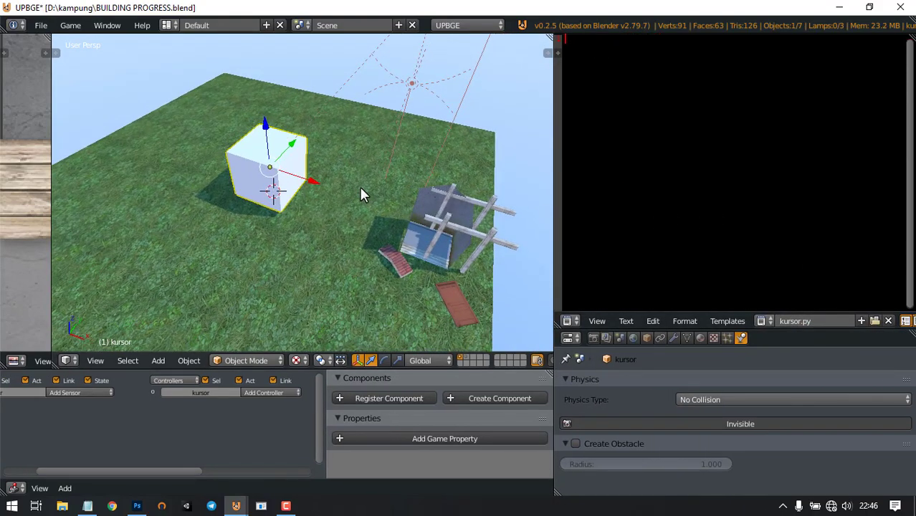
# Begin the kursor.py script with import bge and a main() function definition
pyautogui.scroll(3, 359, 186)
pyautogui.press('KP_Decimal')
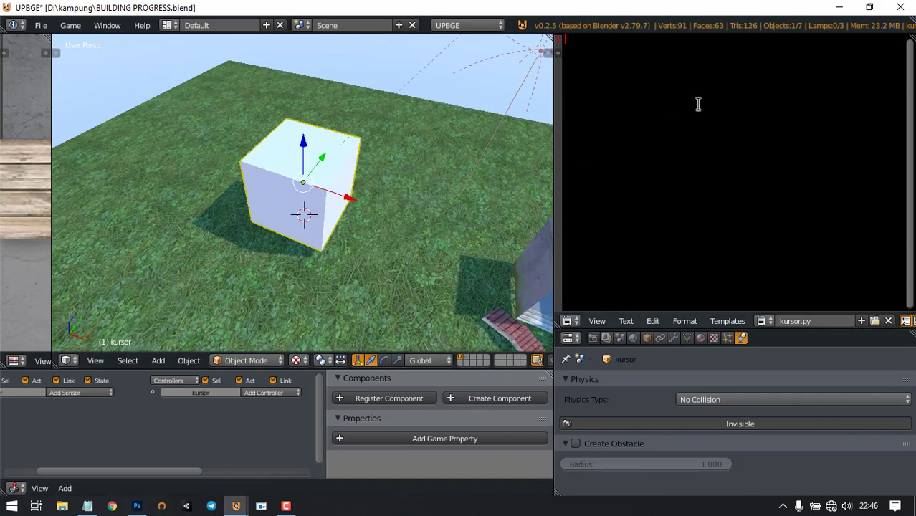
pyautogui.write('import bge')
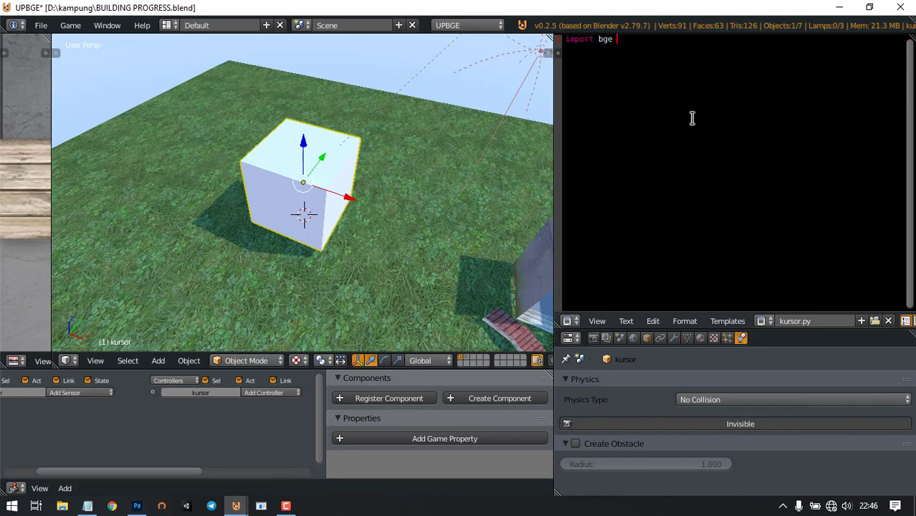
pyautogui.press('Return')
pyautogui.press('Return')
pyautogui.write('def main():')
pyautogui.press('Return')
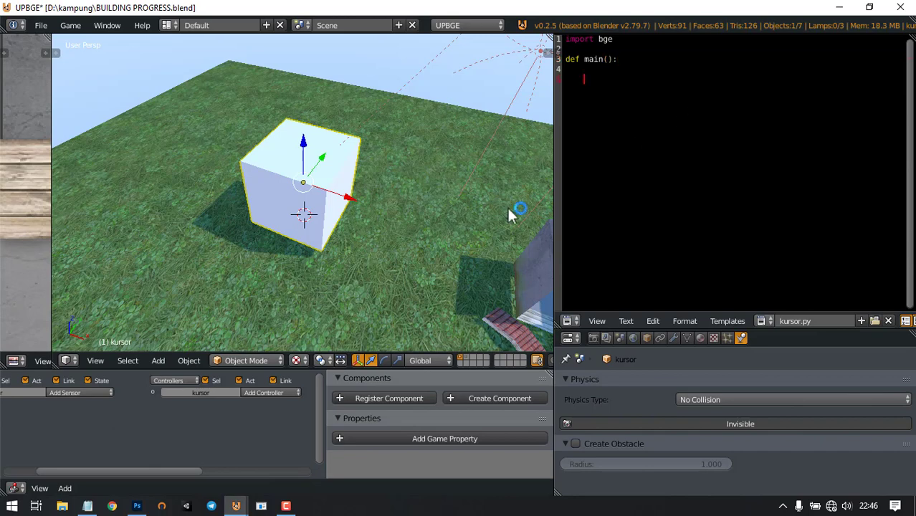
# Inside main(), assign bge.logic.getCurrentController() to cont and cont.owner to own
pyautogui.moveTo(122, 472); pyautogui.dragTo(33, 473)
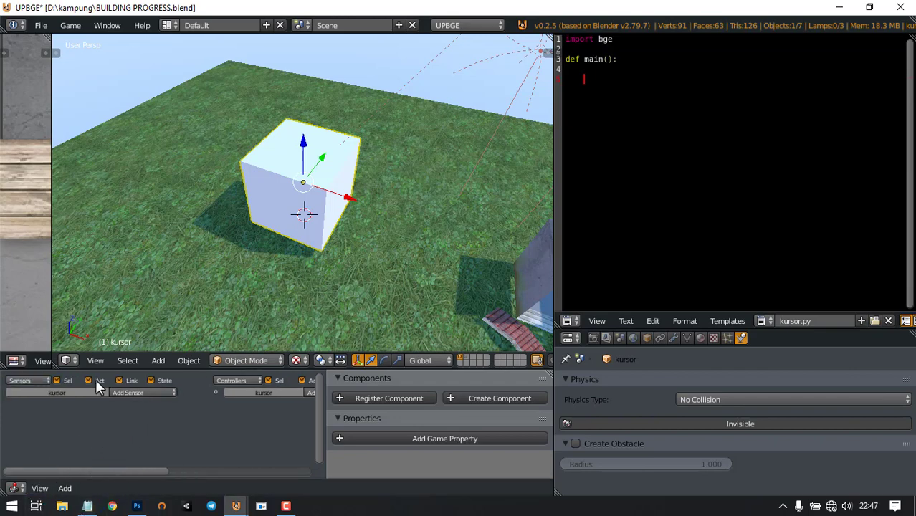
pyautogui.moveTo(106, 471)
pyautogui.mouseDown()
pyautogui.moveTo(273, 473)
pyautogui.moveTo(121, 472)
pyautogui.mouseUp()
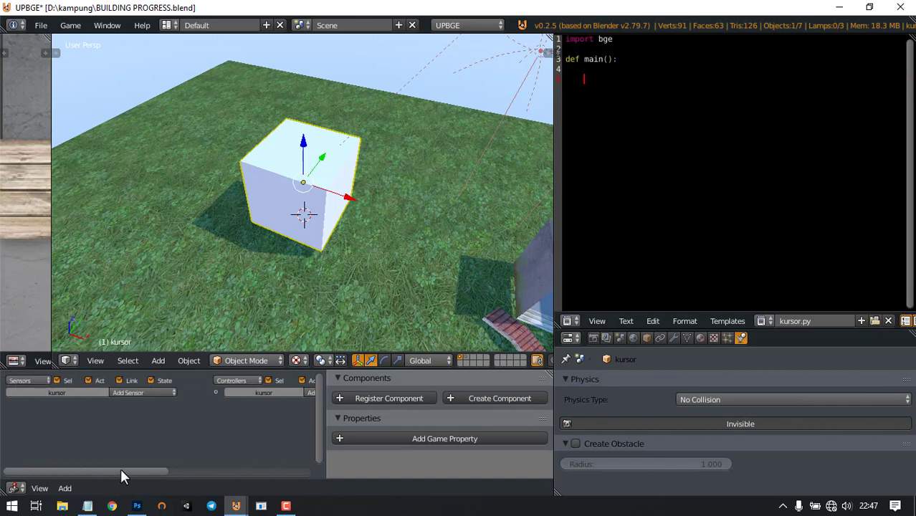
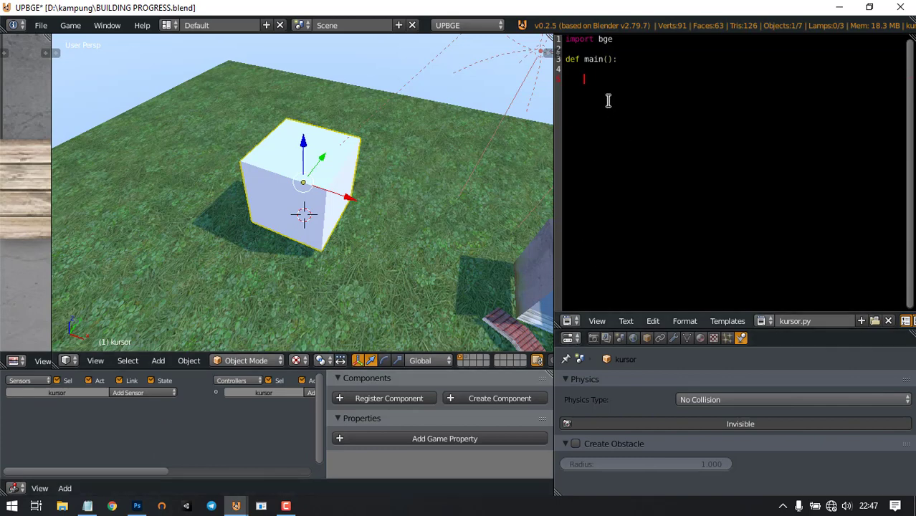
pyautogui.write('cont = bge.logic.')
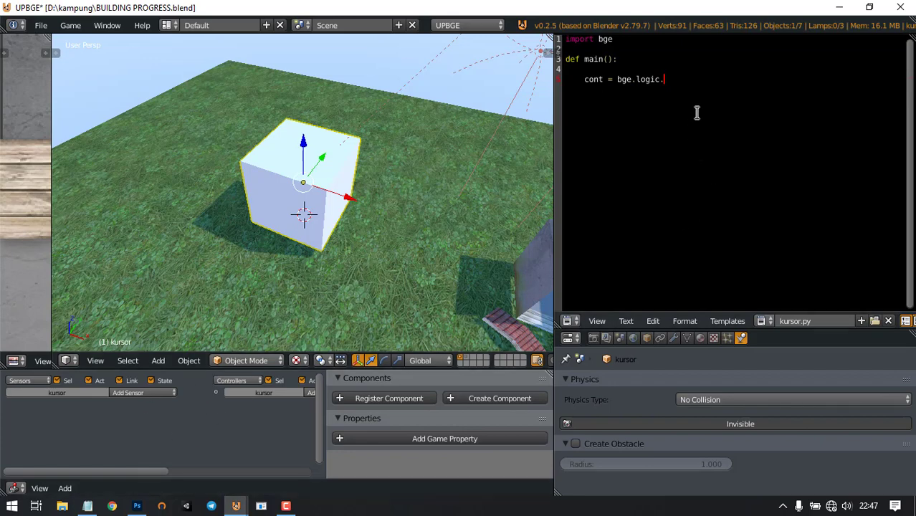
pyautogui.write('getCurrentController')
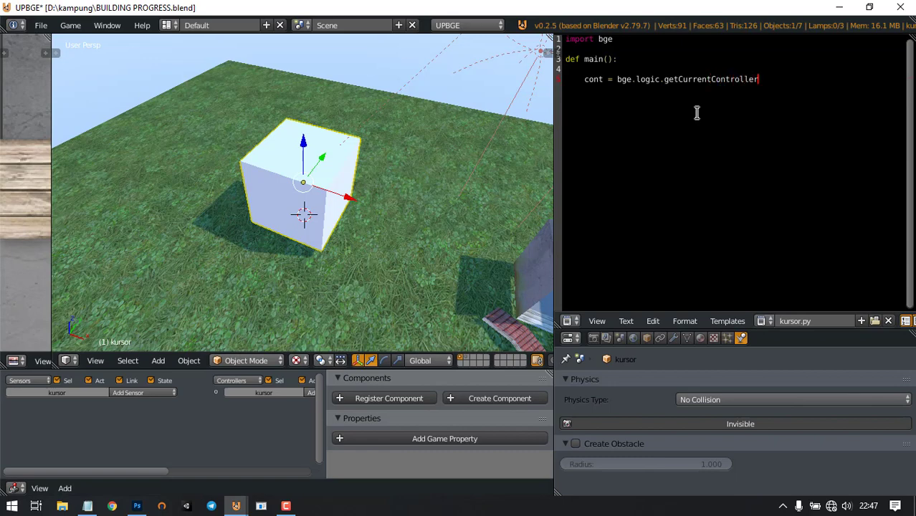
pyautogui.write('()')
pyautogui.press('Return')
pyautogui.write('own = cont.')
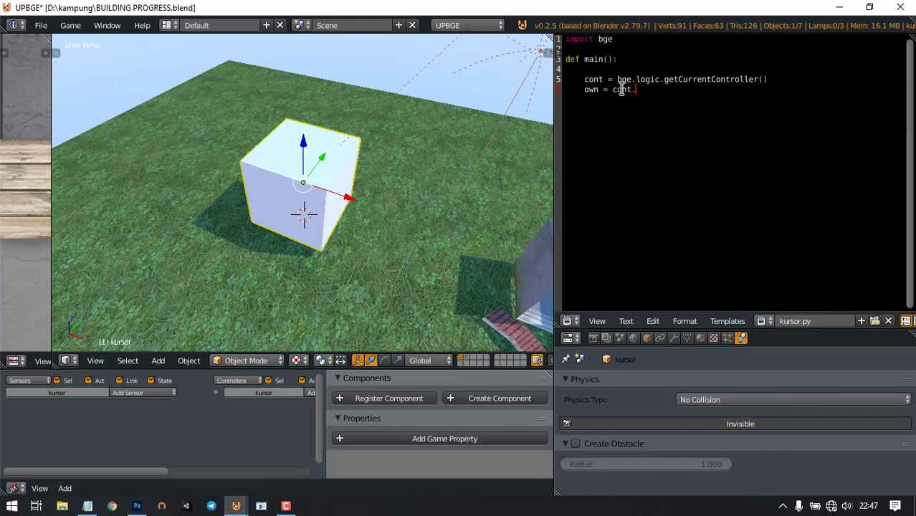
pyautogui.write('owner')
pyautogui.press('Return')
pyautogui.press('Return')
# Add a line to main() that assigns cont.sensors['mouse_control'] to sens
pyautogui.write('sens =')
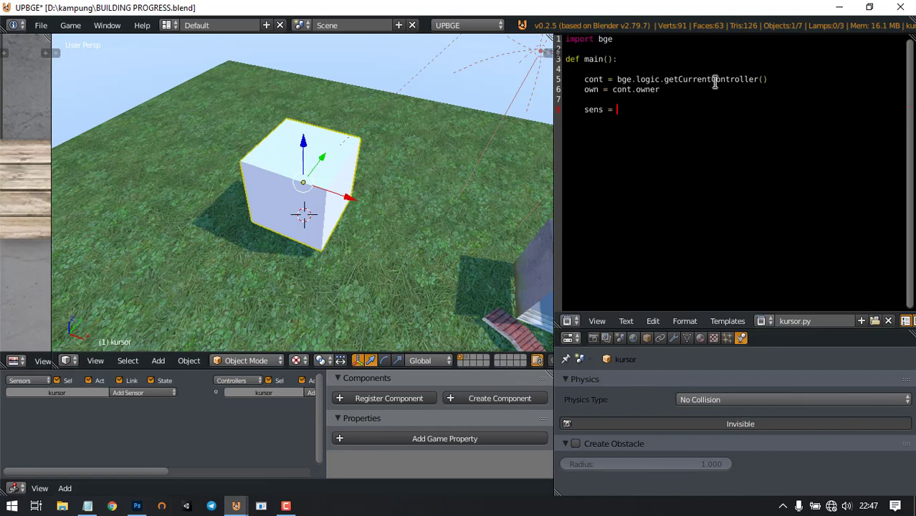
pyautogui.moveTo(718, 81); pyautogui.dragTo(698, 80)
pyautogui.click(684, 90)
pyautogui.click(637, 111)
pyautogui.write('cont.')
pyautogui.write('sensors')
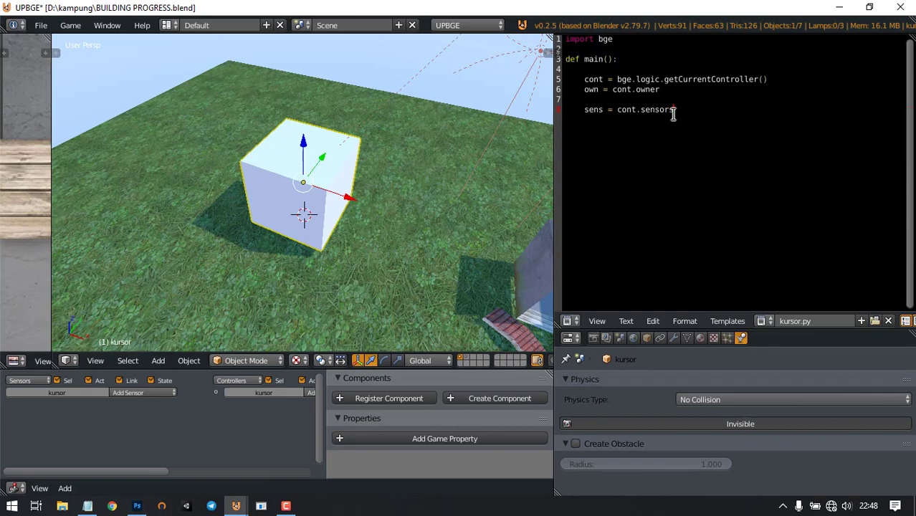
pyautogui.write('[ ]')
pyautogui.press('Left')
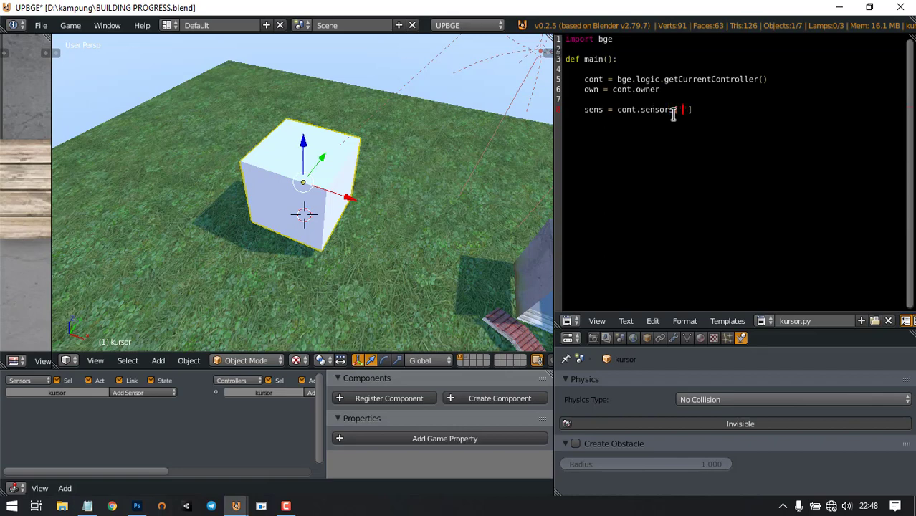
pyautogui.click(133, 394)
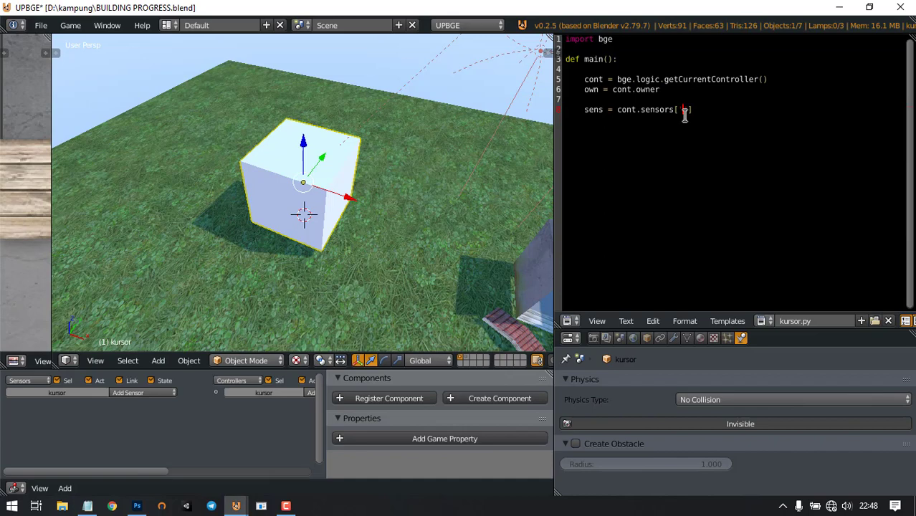
pyautogui.write('"mouse control')
pyautogui.press('Return')
pyautogui.press('BackSpace')
pyautogui.write('"')
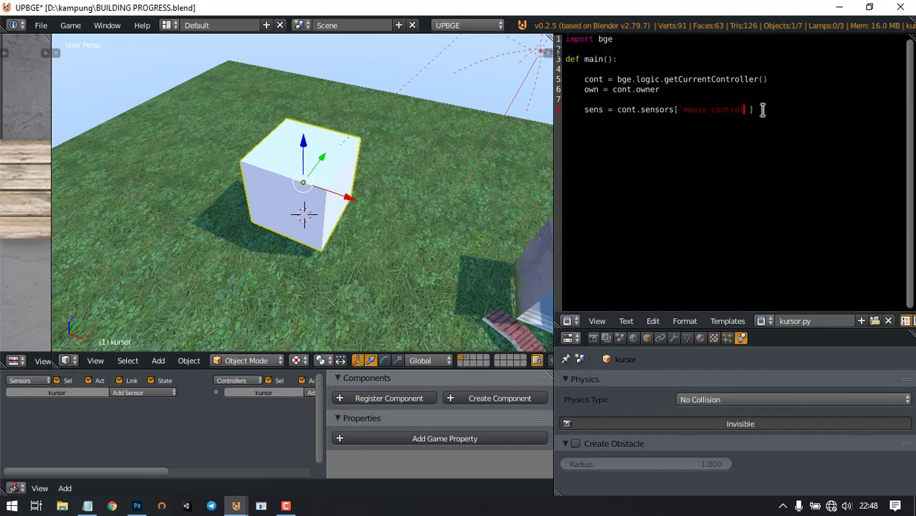
pyautogui.press('Return')
# Check the cube's object name and add the condition if 'kursor' not in own: below the sens line
pyautogui.write("if '")
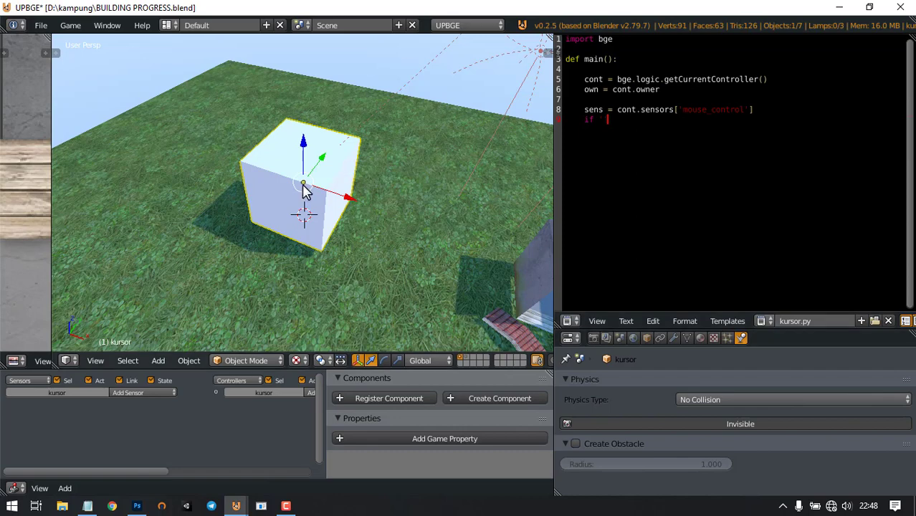
pyautogui.click(647, 337)
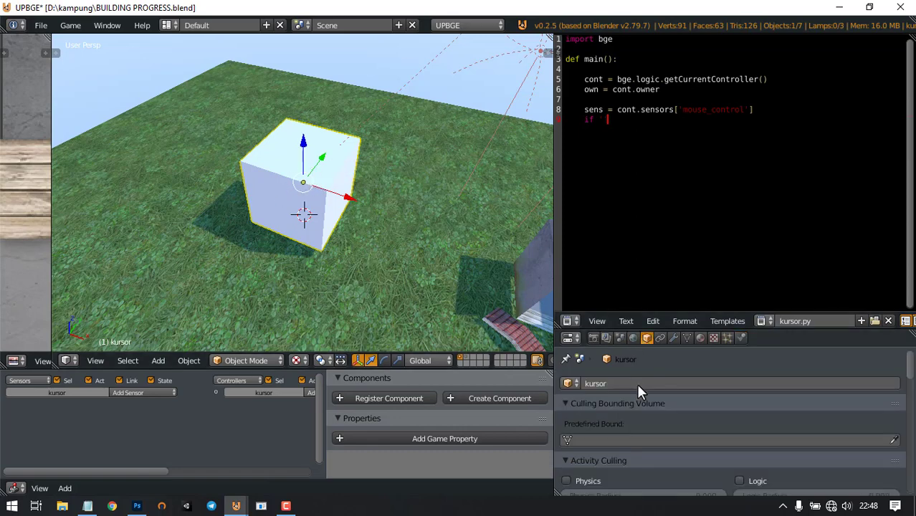
pyautogui.click(609, 383)
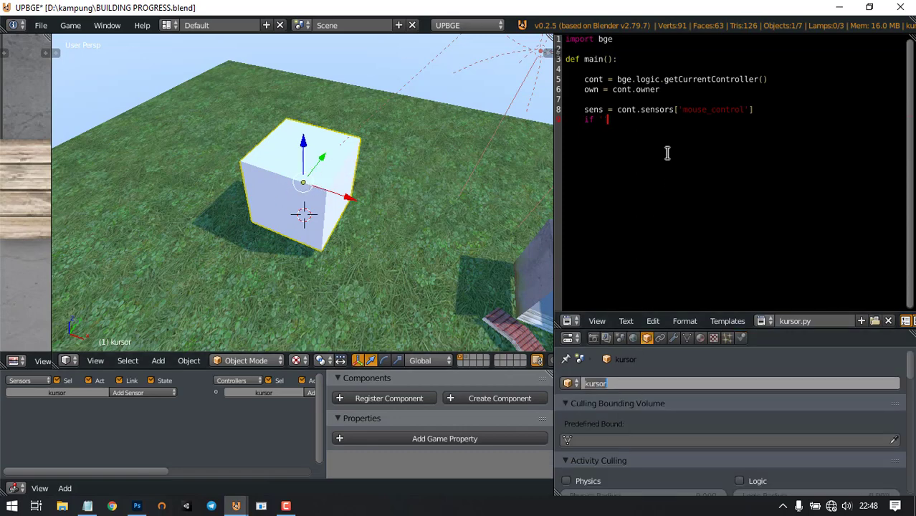
pyautogui.click(677, 109)
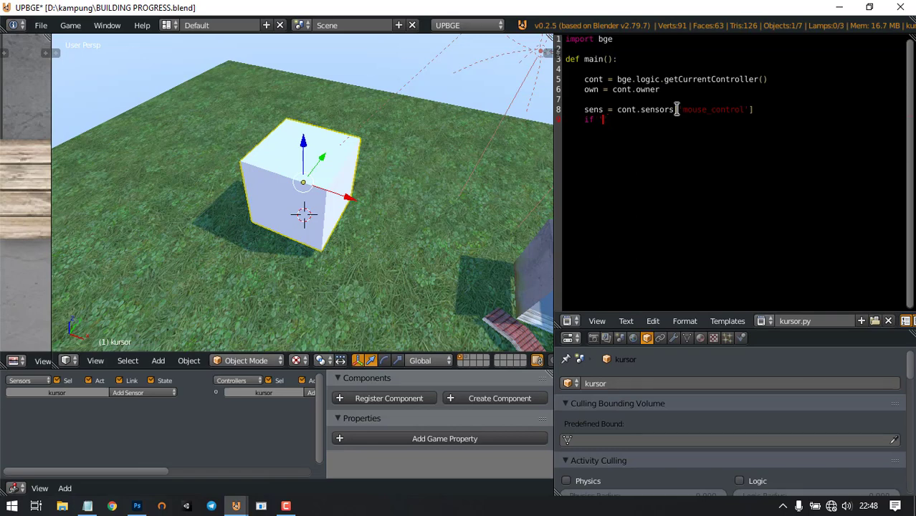
pyautogui.write("kursor' not in own:")
pyautogui.press('Return')
# Under that condition, assign bge.logic.getCurrentScene().object['kursor'] to own ['kursor']
pyautogui.write('own')
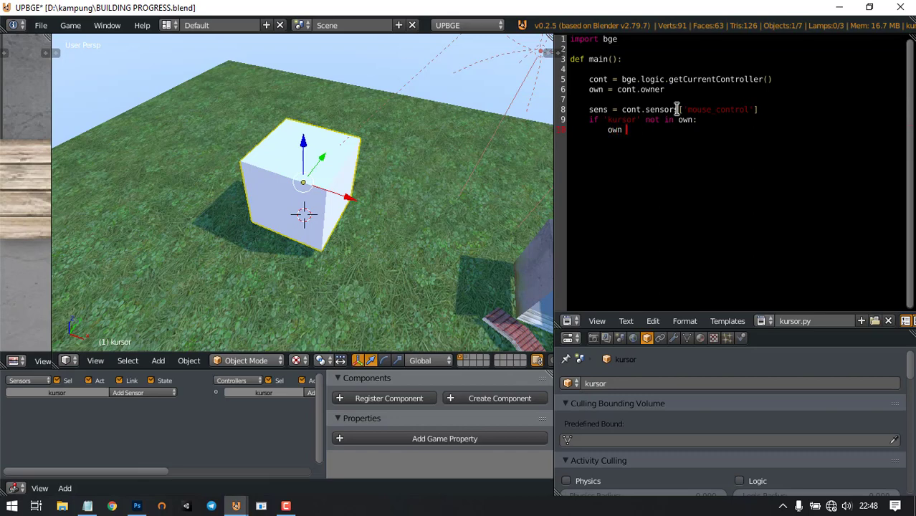
pyautogui.write(' []')
pyautogui.press('Left')
pyautogui.write("''")
pyautogui.press('Left')
pyautogui.write('kursor')
pyautogui.press('Right')
pyautogui.press('Right')
pyautogui.write('= bge.logic.getCur')
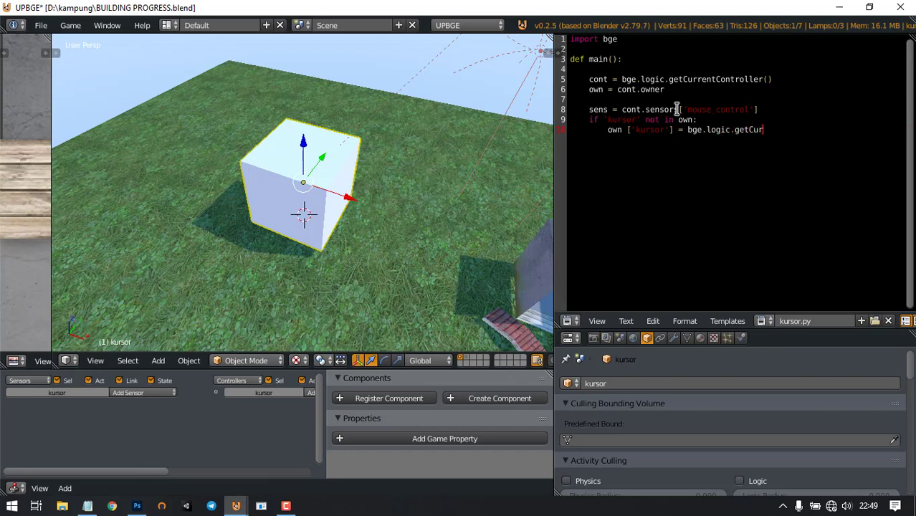
pyautogui.write('rentScene().object')
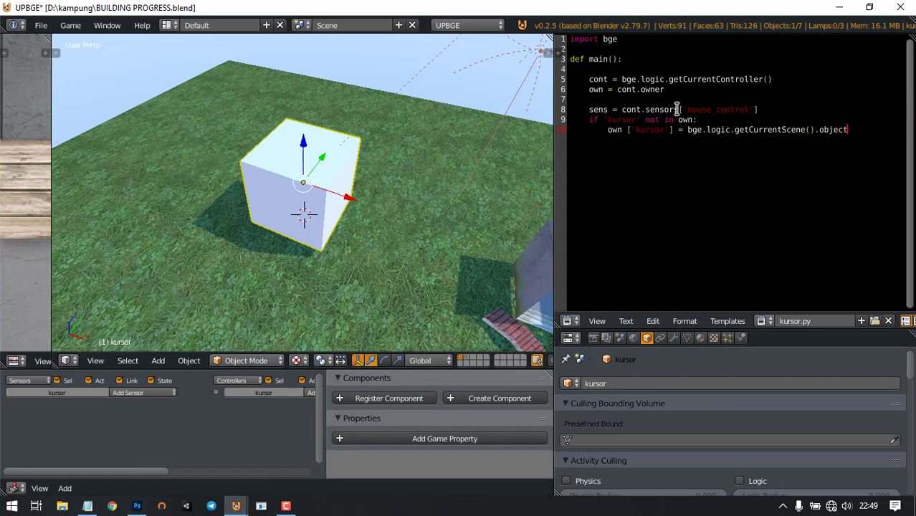
pyautogui.write("[''")
pyautogui.press('Left')
pyautogui.write('kursor')
pyautogui.press('End')
pyautogui.press('Return')
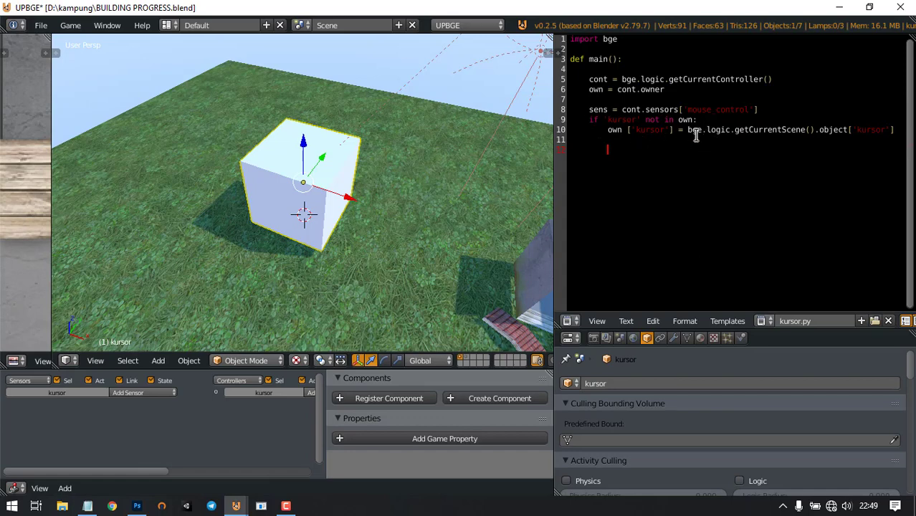
# Start an if statement below the scene lookup and correct object to objects in the lookup line
pyautogui.click(648, 120)
pyautogui.click(640, 152)
pyautogui.moveTo(706, 130); pyautogui.dragTo(794, 133)
pyautogui.click(805, 129)
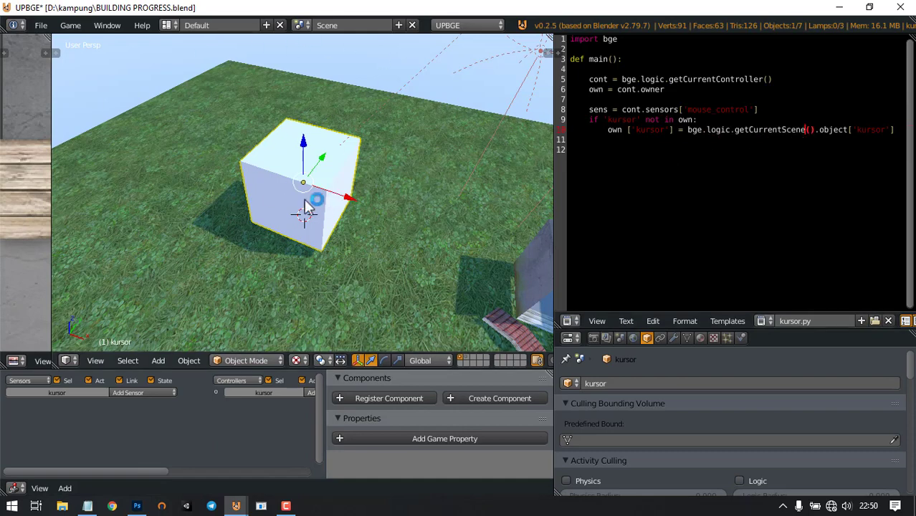
pyautogui.click(622, 151)
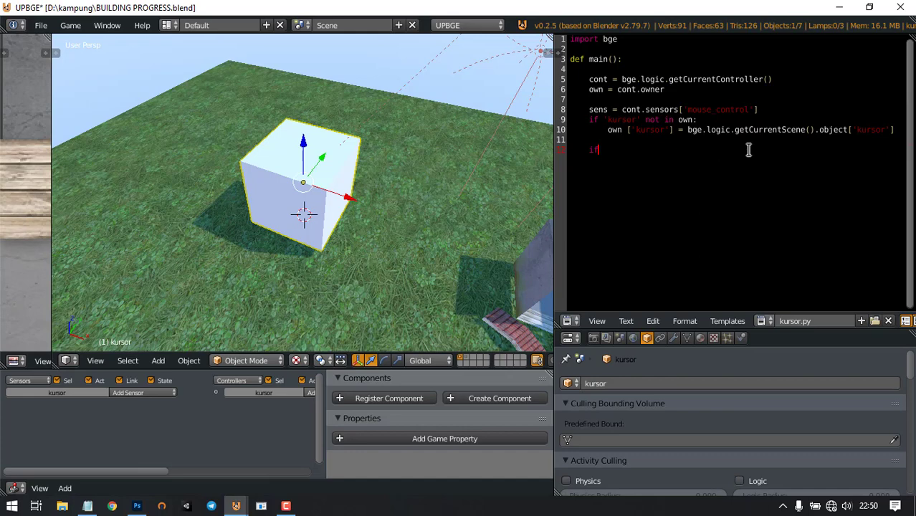
pyautogui.click(830, 130)
pyautogui.write('s')
# Complete the condition as if sens.positive: and set own['kursor'].worldPosition = sens.hitPosition inside it
pyautogui.press('Down')
pyautogui.press('Down')
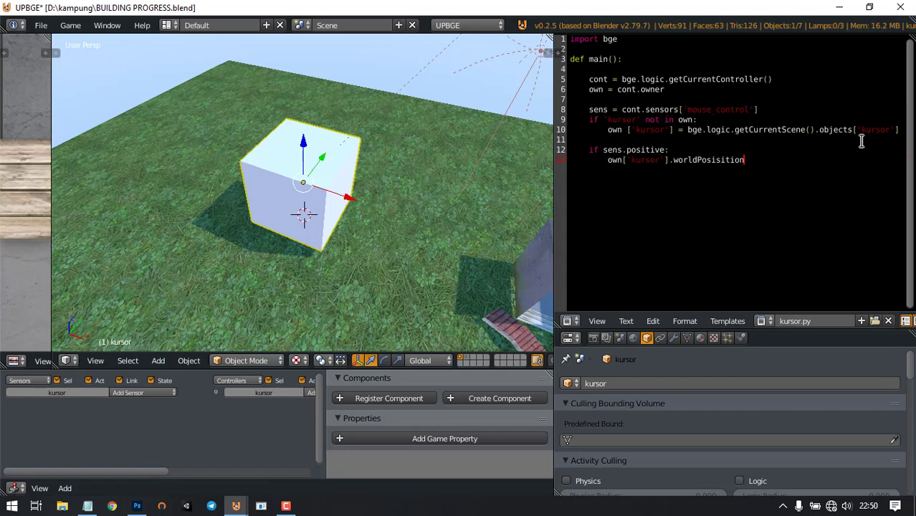
pyautogui.press('BackSpace')
pyautogui.press('BackSpace')
pyautogui.write('ion = sens.')
pyautogui.write('hitPo')
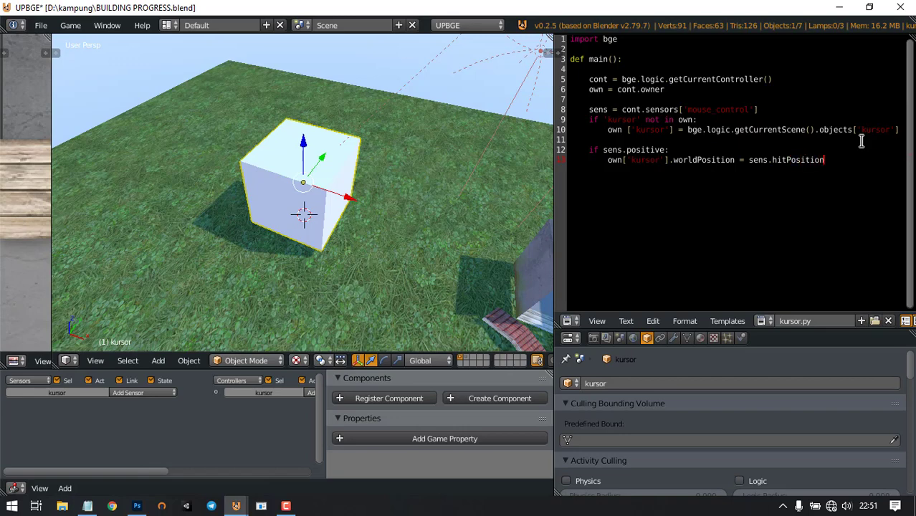
# Add an unindented main() call at the end of kursor.py and review the script's lines
pyautogui.press('Return')
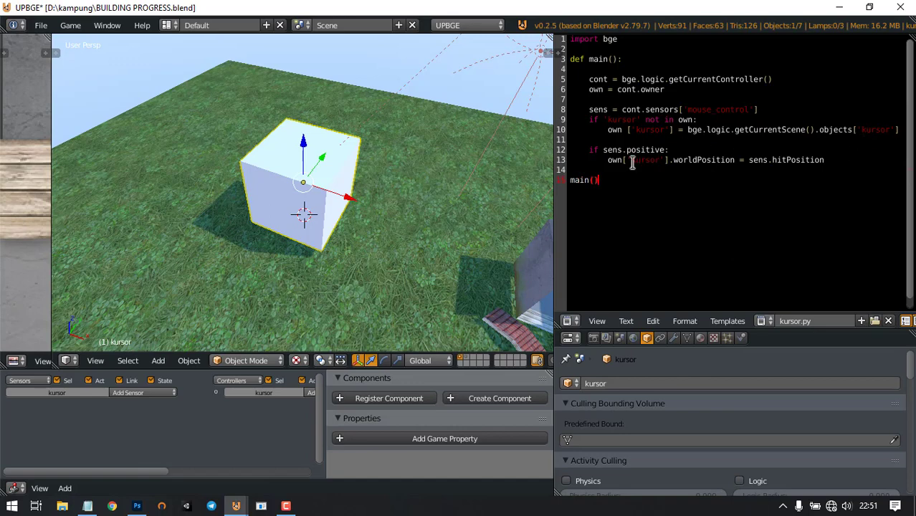
pyautogui.click(615, 120)
pyautogui.click(584, 59)
pyautogui.click(695, 87)
pyautogui.click(784, 109)
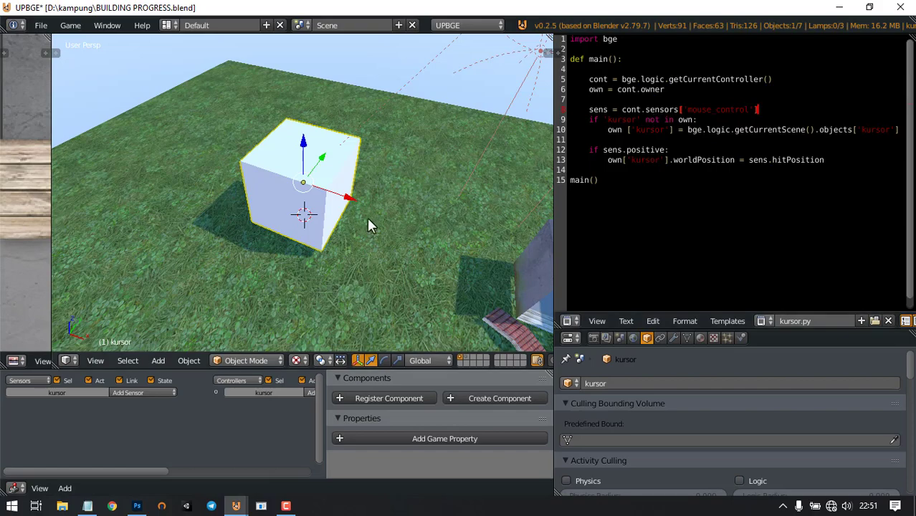
# Widen the logic bricks area beside the properties and add a Mouse sensor to the kursor cube
pyautogui.scroll(-2, 367, 215)
pyautogui.scroll(2, 361, 225)
pyautogui.keyDown('shift'); pyautogui.moveTo(357, 224); pyautogui.dragTo(385, 212, button='middle'); pyautogui.keyUp('shift')
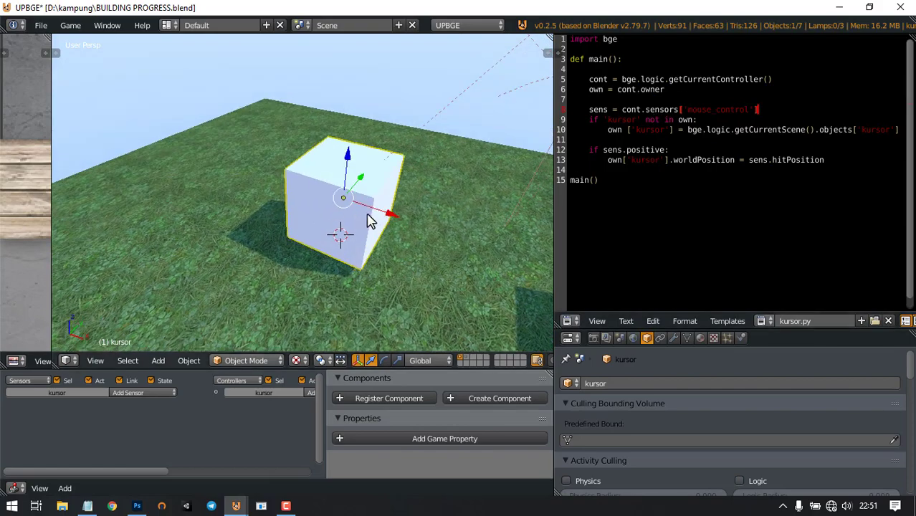
pyautogui.scroll(1, 96, 434)
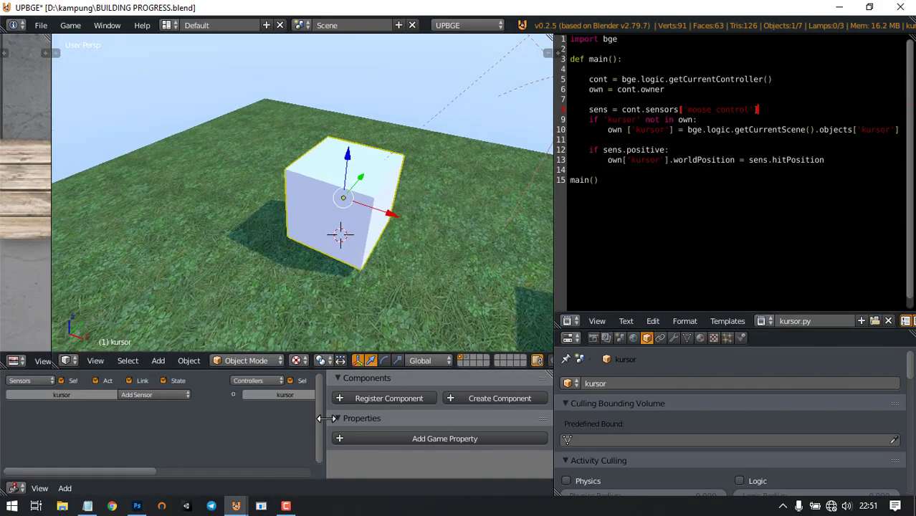
pyautogui.moveTo(327, 424); pyautogui.dragTo(399, 419)
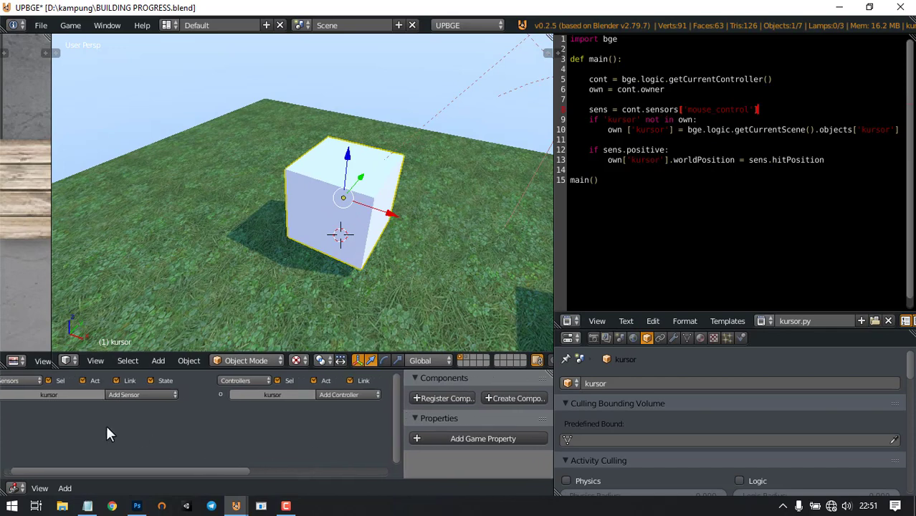
pyautogui.scroll(1, 98, 418)
pyautogui.click(172, 399)
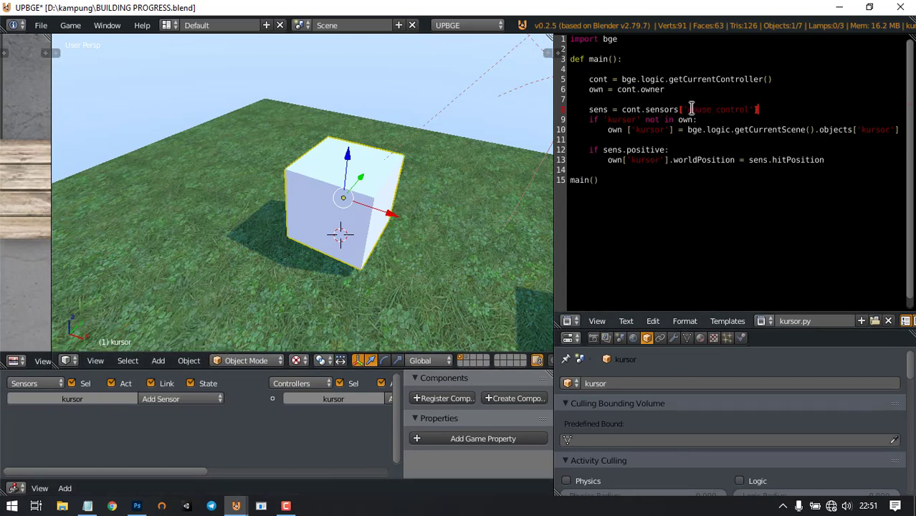
pyautogui.click(744, 109)
pyautogui.click(181, 399)
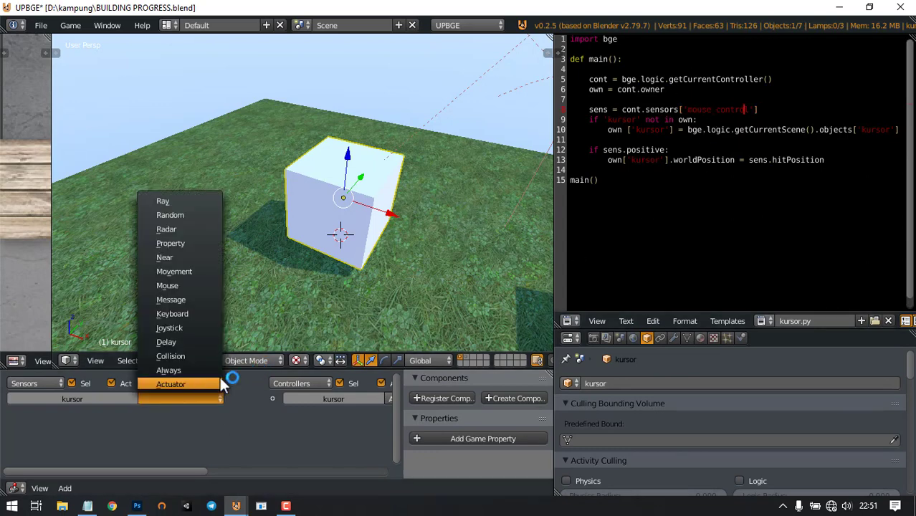
pyautogui.click(188, 283)
# Set the Mouse sensor's event to Mouse Over Any
pyautogui.moveTo(222, 410); pyautogui.dragTo(241, 391, button='middle')
pyautogui.click(118, 445)
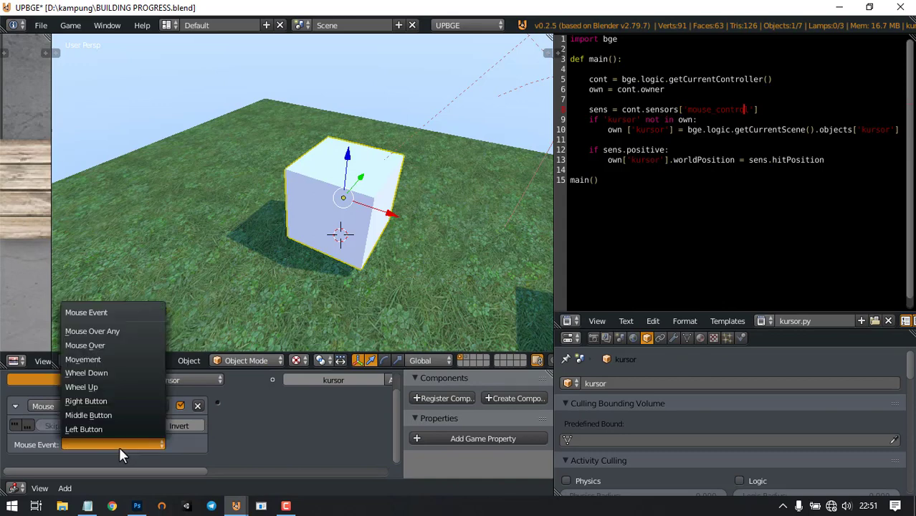
pyautogui.click(123, 330)
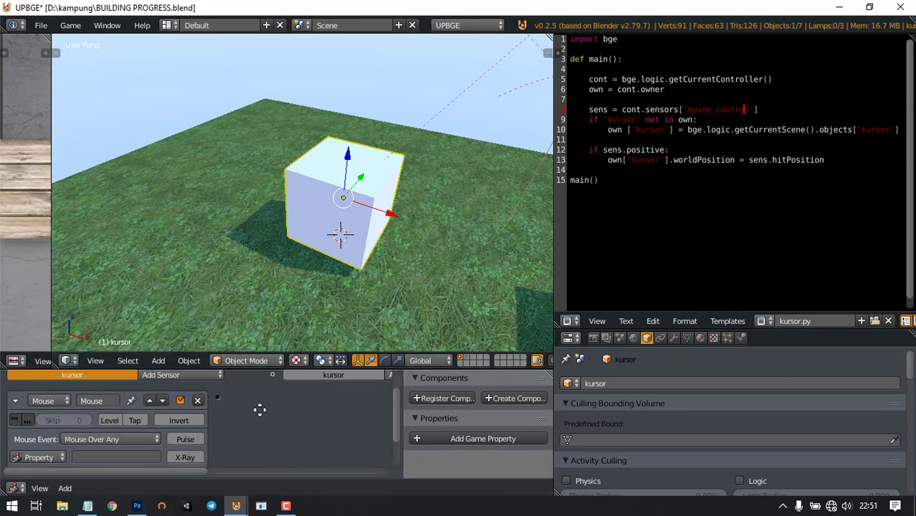
# Rename the Mouse Over Any sensor to mouse_control, copying the sensor name used in the kursor.py script
pyautogui.scroll(2, 260, 407)
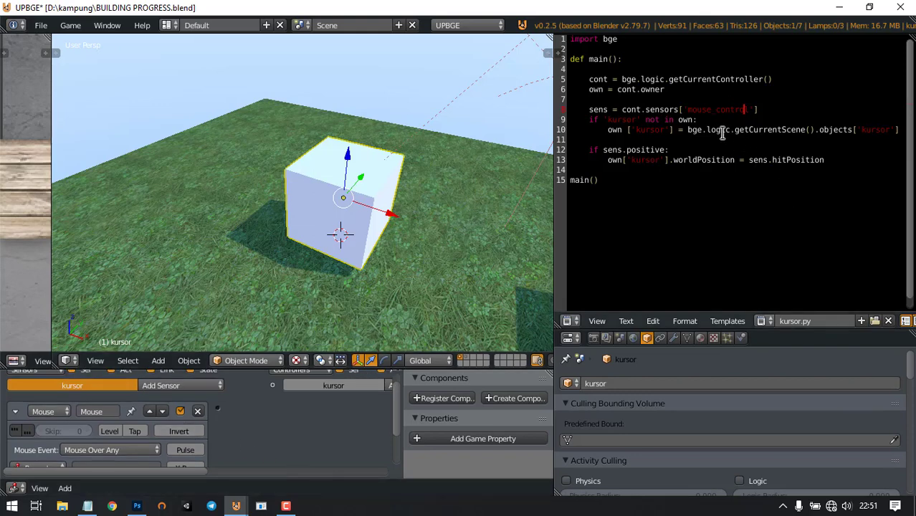
pyautogui.click(687, 109)
pyautogui.keyDown('shift'); pyautogui.click(749, 109); pyautogui.keyUp('shift')
pyautogui.hotkey('ctrl', 'c')
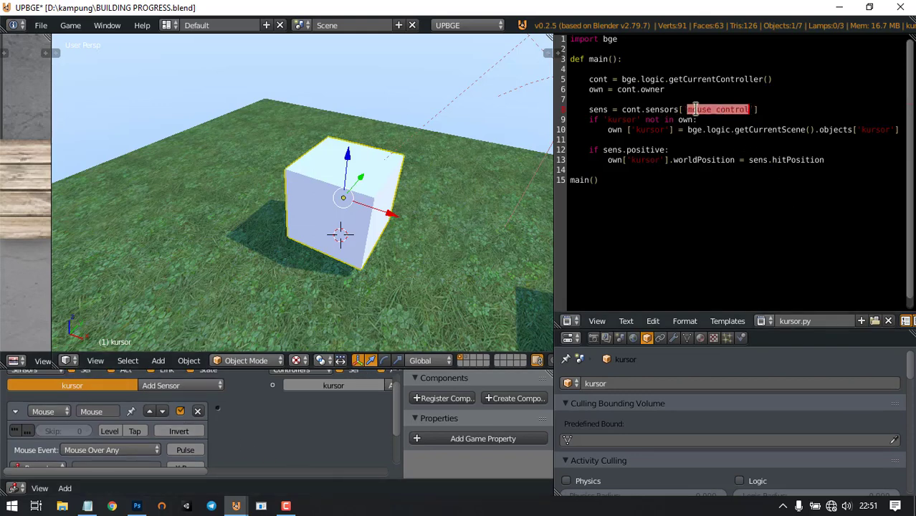
pyautogui.click(109, 413)
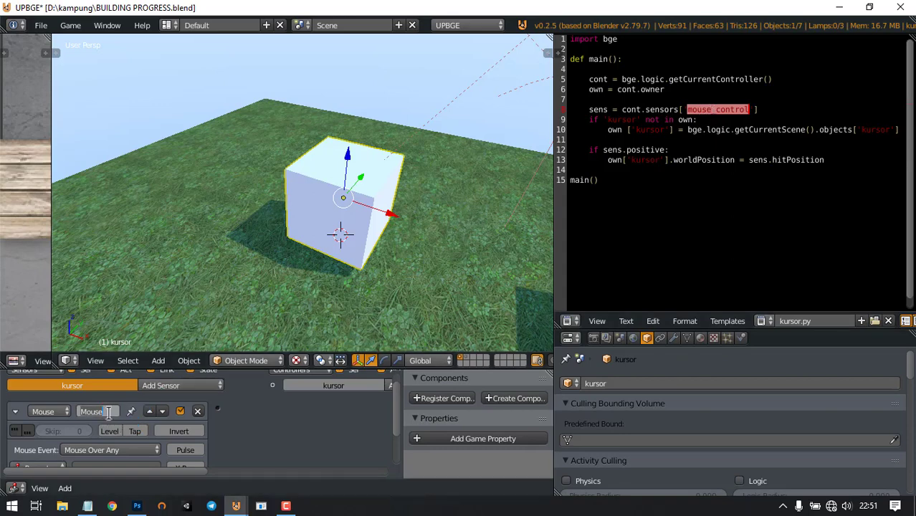
pyautogui.press('BackSpace')
pyautogui.hotkey('ctrl', 'v')
pyautogui.click(237, 433)
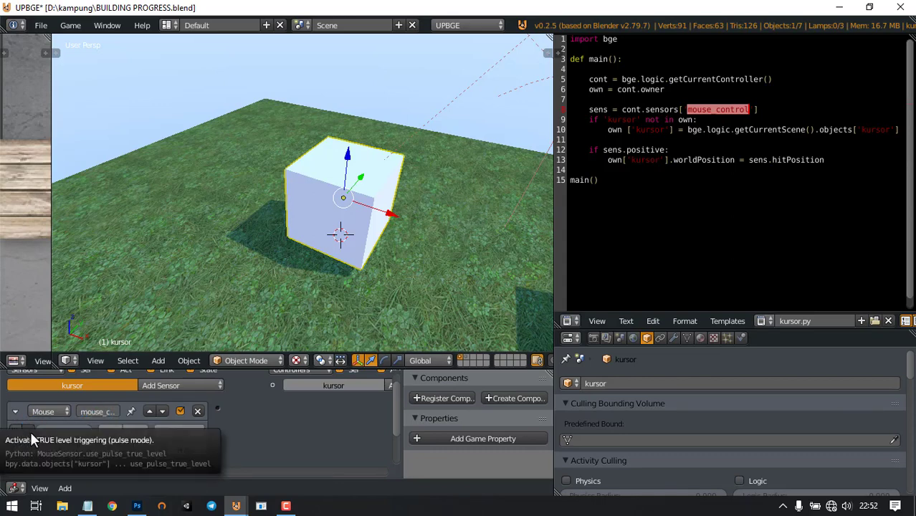
pyautogui.click(649, 151)
pyautogui.moveTo(626, 150); pyautogui.dragTo(665, 150)
pyautogui.click(663, 150)
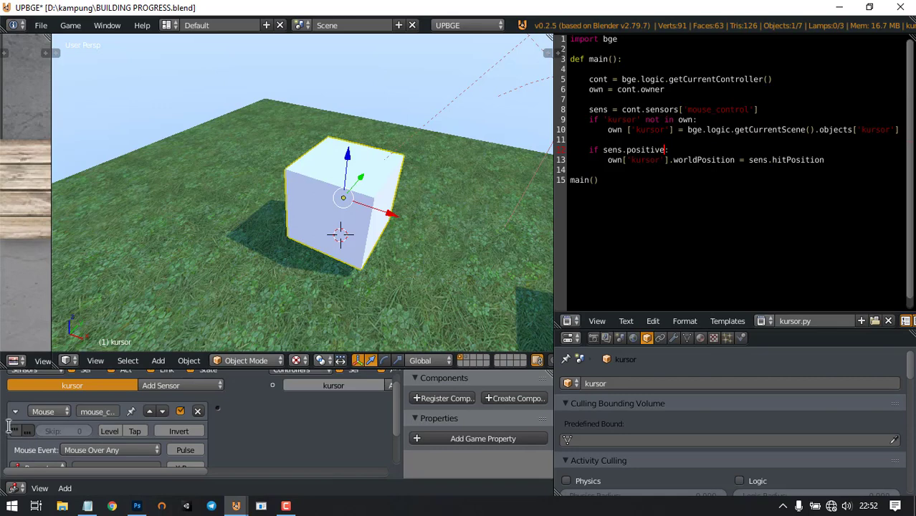
# Add a Python controller running kursor.py to the kursor cube and link the mouse_control sensor to it
pyautogui.scroll(-3, 283, 425)
pyautogui.scroll(-2, 315, 412)
pyautogui.moveTo(315, 412); pyautogui.dragTo(287, 415, button='middle')
pyautogui.scroll(4, 305, 396)
pyautogui.click(326, 398)
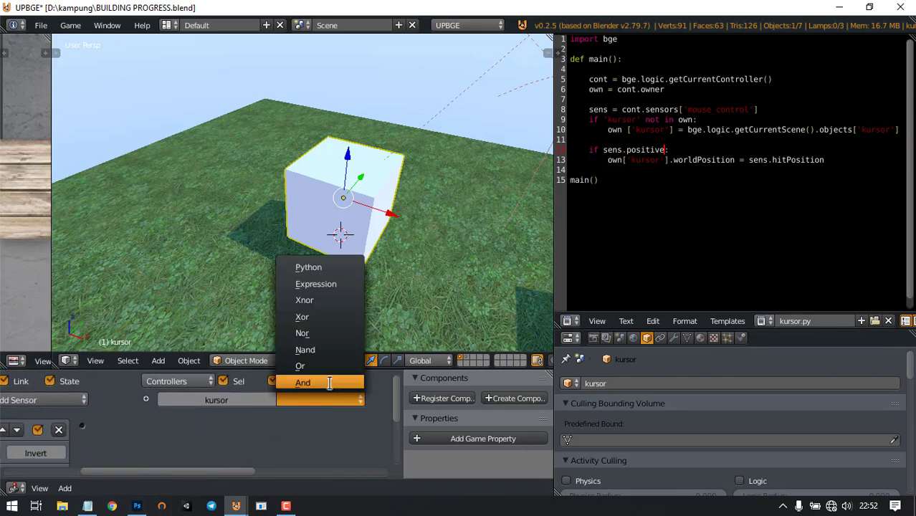
pyautogui.click(307, 263)
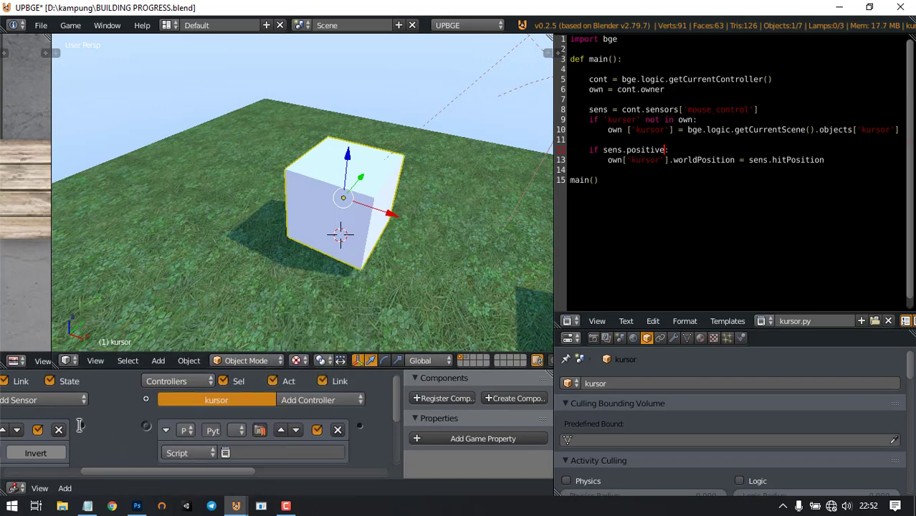
pyautogui.moveTo(188, 432); pyautogui.dragTo(207, 410, button='middle')
pyautogui.click(243, 430)
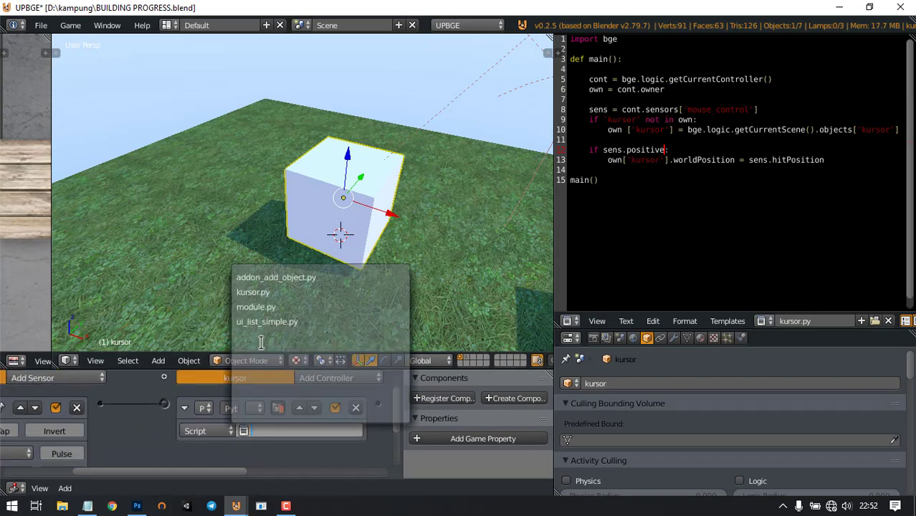
pyautogui.click(255, 292)
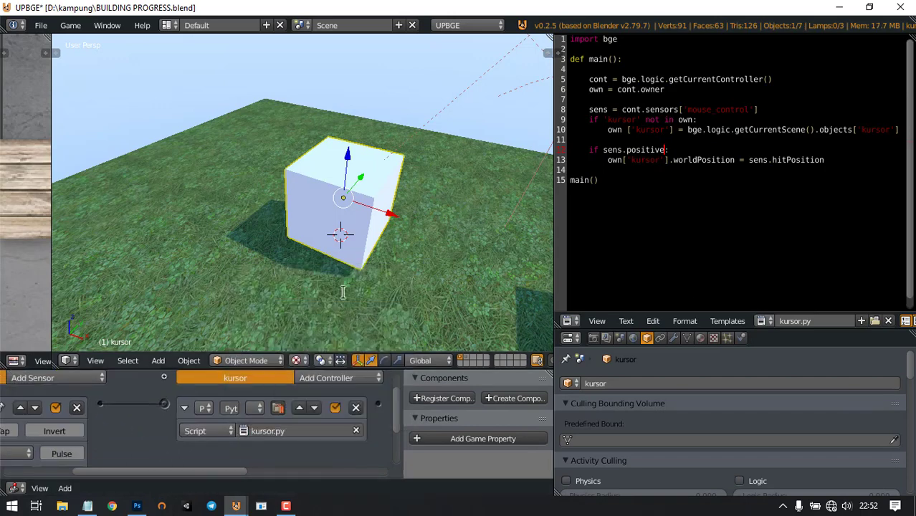
# Save the file and run the game briefly to test that the kursor cube follows the mouse
pyautogui.scroll(-4, 337, 279)
pyautogui.scroll(1, 334, 223)
pyautogui.moveTo(334, 224)
pyautogui.mouseDown(button='middle')
pyautogui.moveTo(313, 214)
pyautogui.moveTo(365, 221)
pyautogui.moveTo(320, 234)
pyautogui.moveTo(339, 230)
pyautogui.mouseUp(button='middle')
pyautogui.hotkey('ctrl', 's')
pyautogui.click(319, 211)
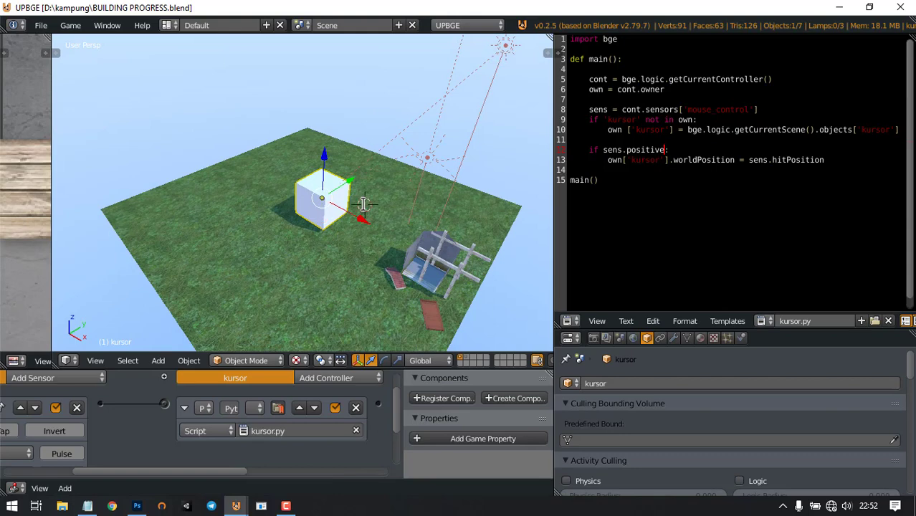
pyautogui.press('p')
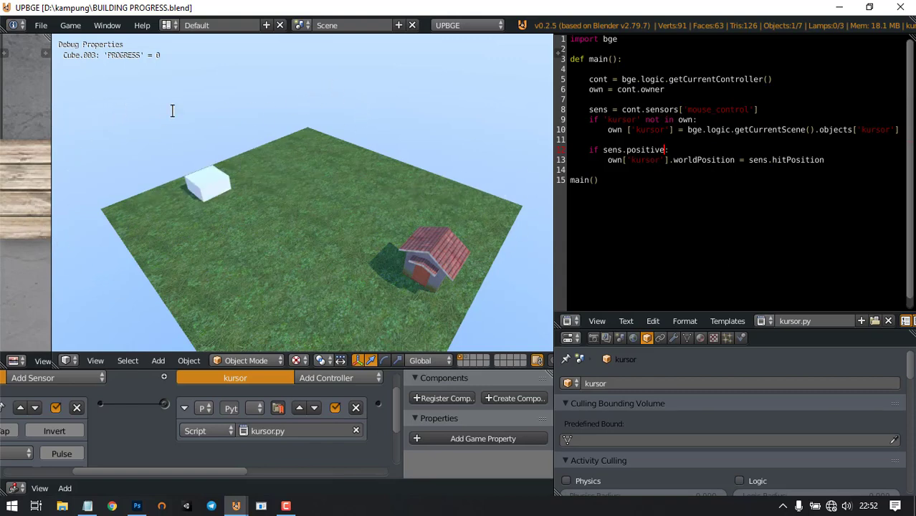
pyautogui.press('Escape')
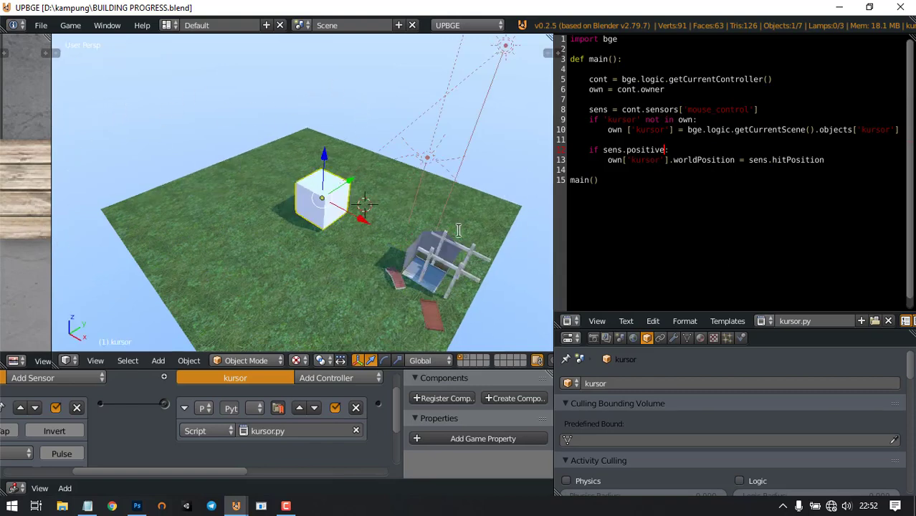
# Examine the physics settings and logic bricks of the kursor cube and the house object Cube.003
pyautogui.rightClick(416, 255)
pyautogui.rightClick(320, 188)
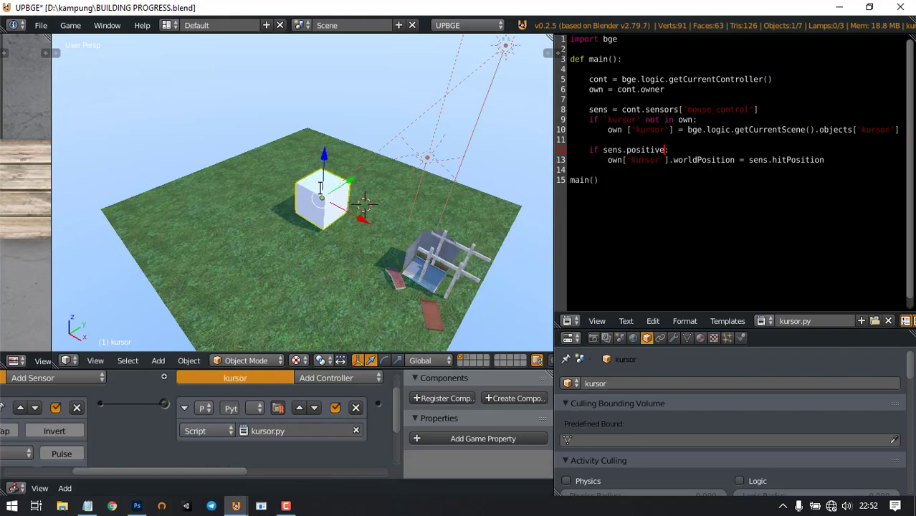
pyautogui.scroll(-3, 354, 220)
pyautogui.scroll(2, 354, 220)
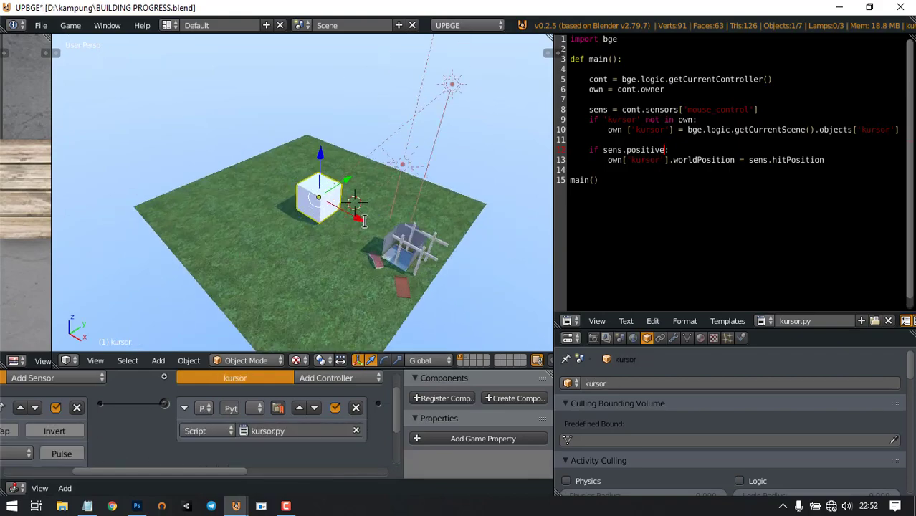
pyautogui.keyDown('shift'); pyautogui.moveTo(403, 256); pyautogui.dragTo(399, 218, button='middle'); pyautogui.keyUp('shift')
pyautogui.click(741, 338)
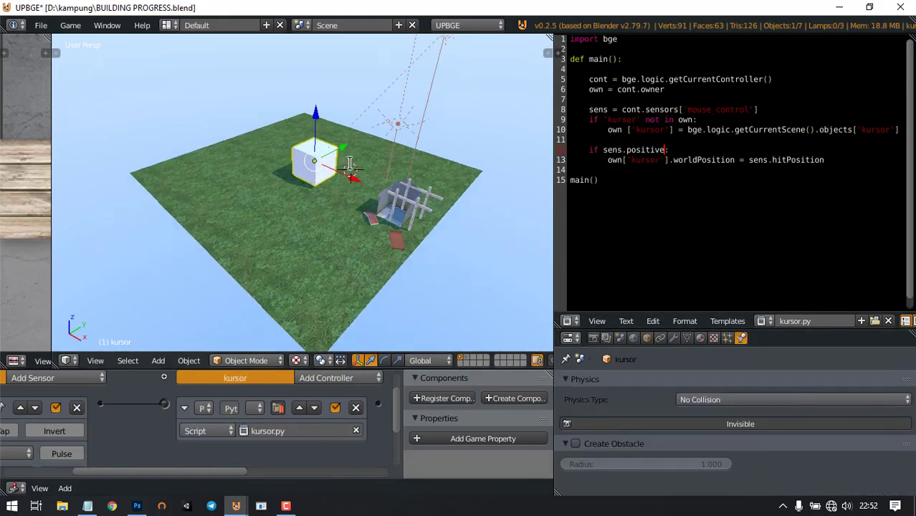
pyautogui.scroll(2, 368, 179)
pyautogui.scroll(-1, 368, 179)
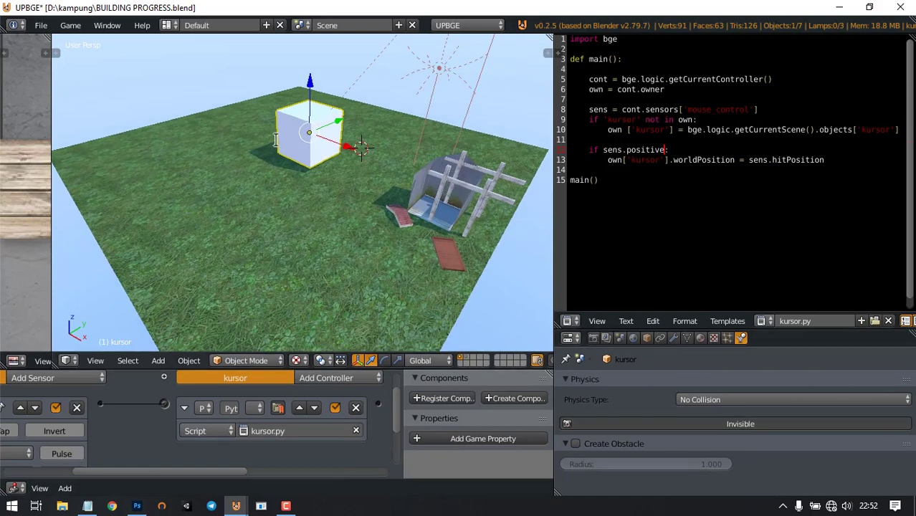
pyautogui.scroll(-2, 329, 143)
pyautogui.scroll(1, 402, 186)
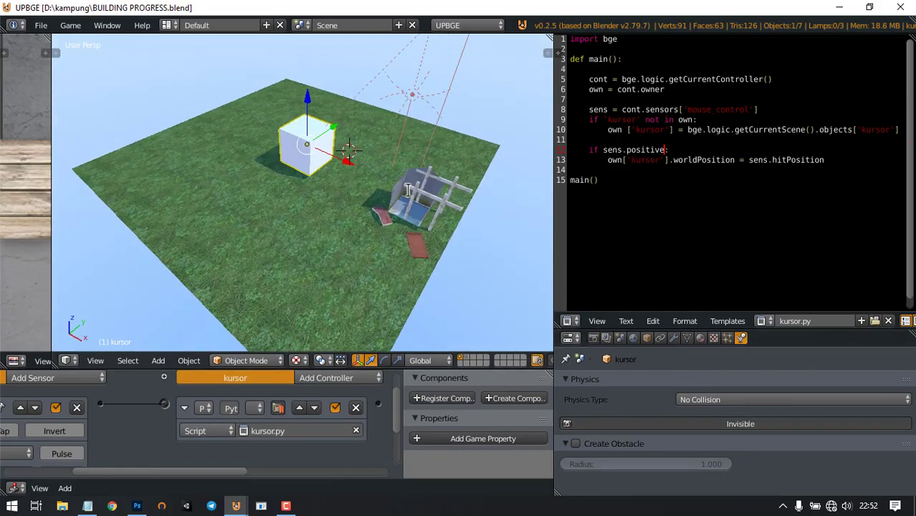
pyautogui.rightClick(415, 195)
pyautogui.rightClick(317, 143)
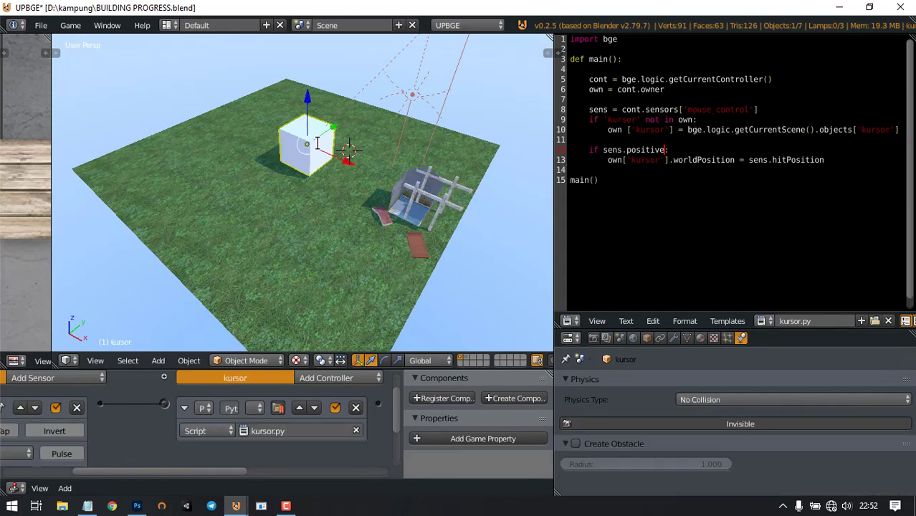
pyautogui.rightClick(410, 191)
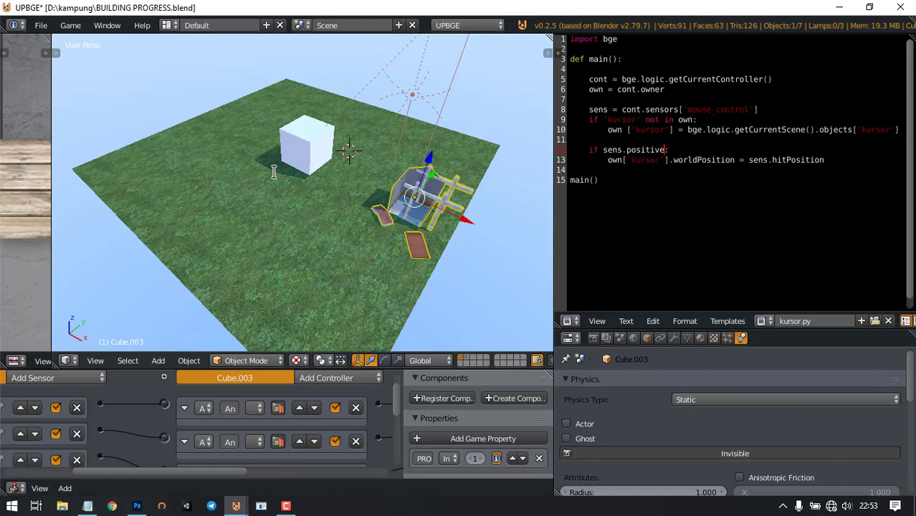
pyautogui.rightClick(303, 164)
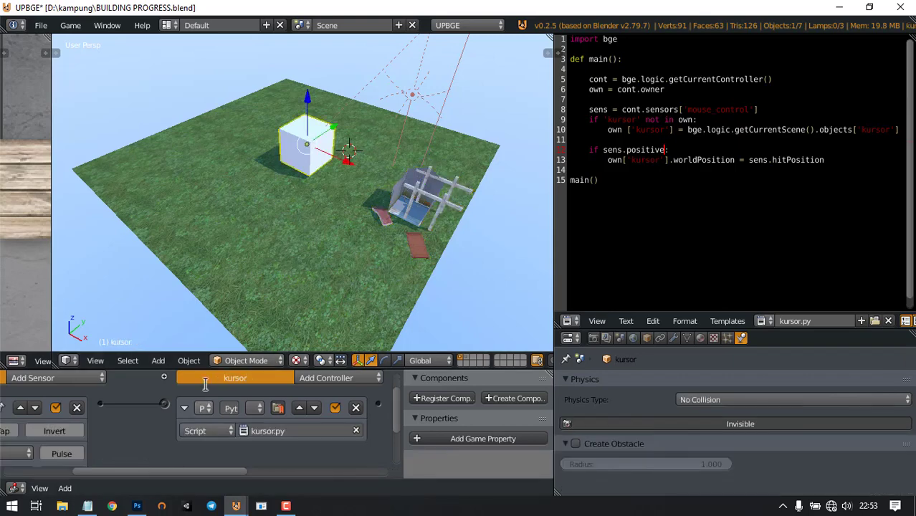
# Enlarge the logic bricks area and collapse the kursor cube's mouse_control sensor
pyautogui.moveTo(212, 368); pyautogui.dragTo(211, 309)
pyautogui.moveTo(118, 387); pyautogui.dragTo(205, 390, button='middle')
pyautogui.moveTo(27, 349); pyautogui.dragTo(89, 351, button='middle')
pyautogui.click(21, 343)
pyautogui.click(199, 337)
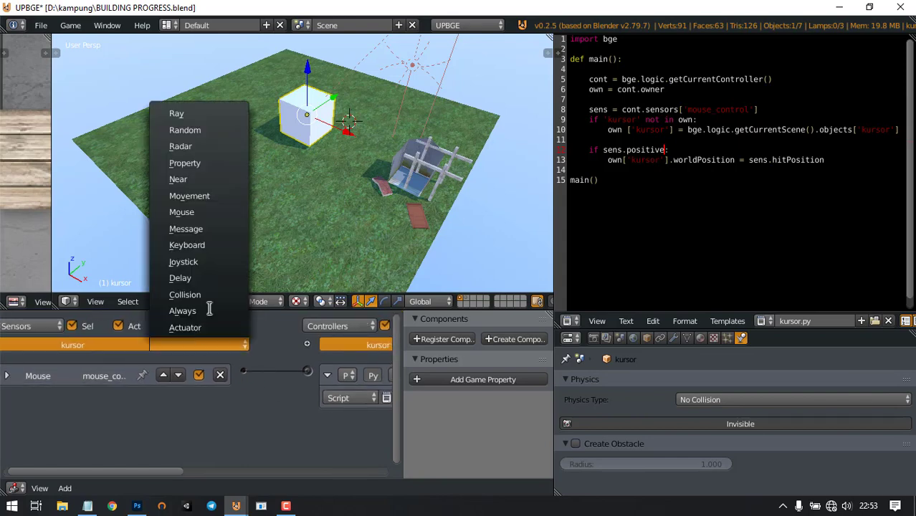
pyautogui.click(219, 244)
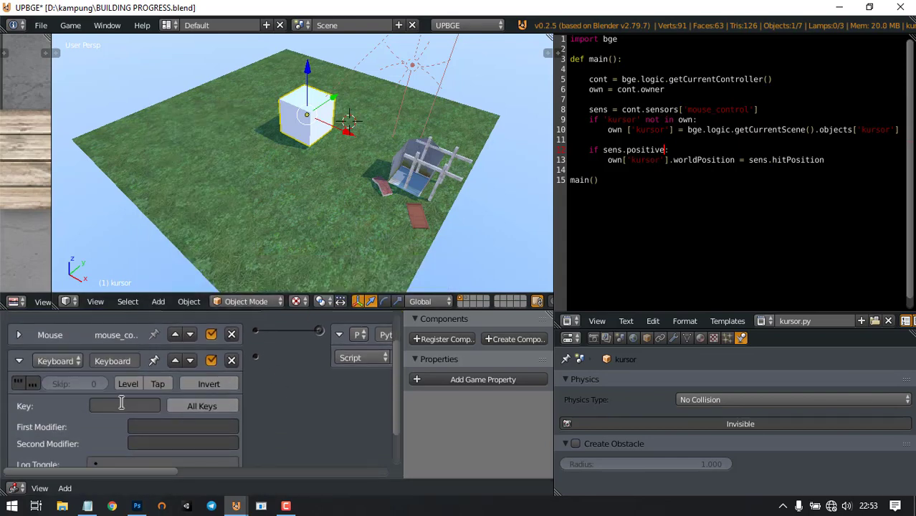
pyautogui.scroll(1, 304, 421)
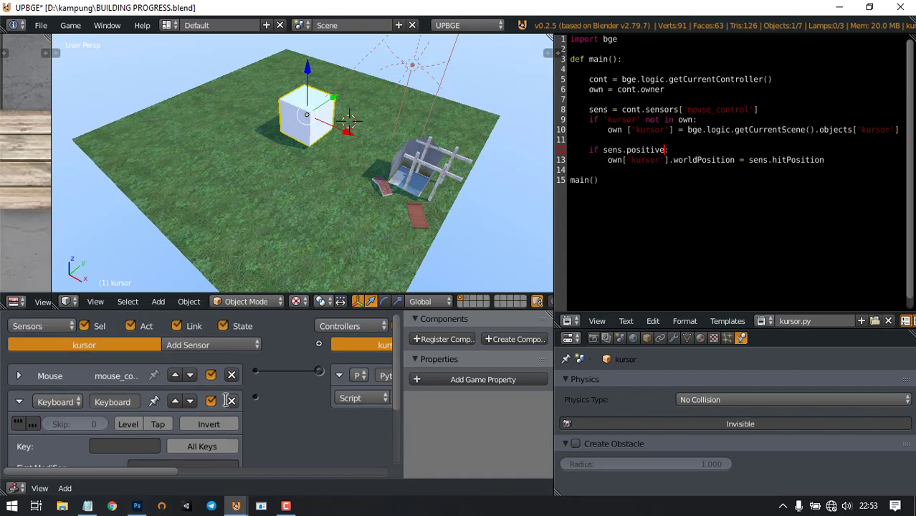
pyautogui.click(232, 401)
# Add a second Mouse sensor to the kursor cube for the Left Button event with Tap enabled
pyautogui.click(211, 345)
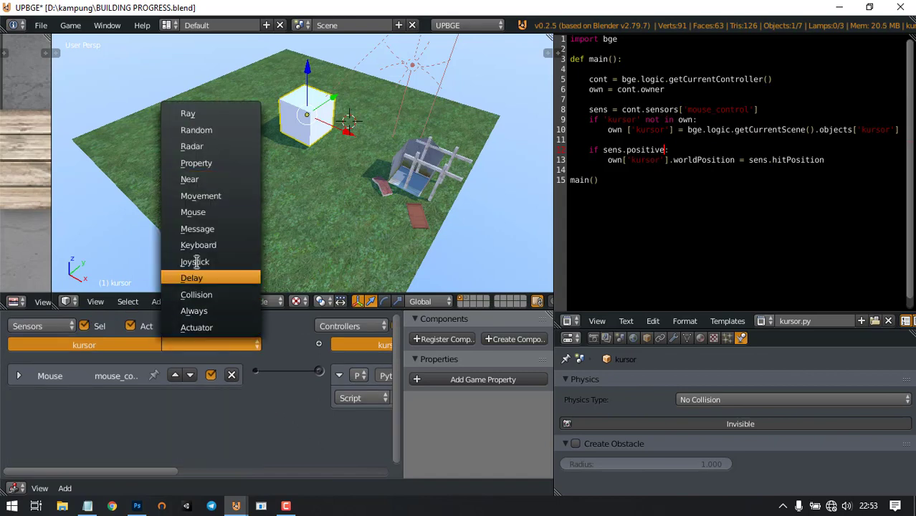
pyautogui.click(195, 212)
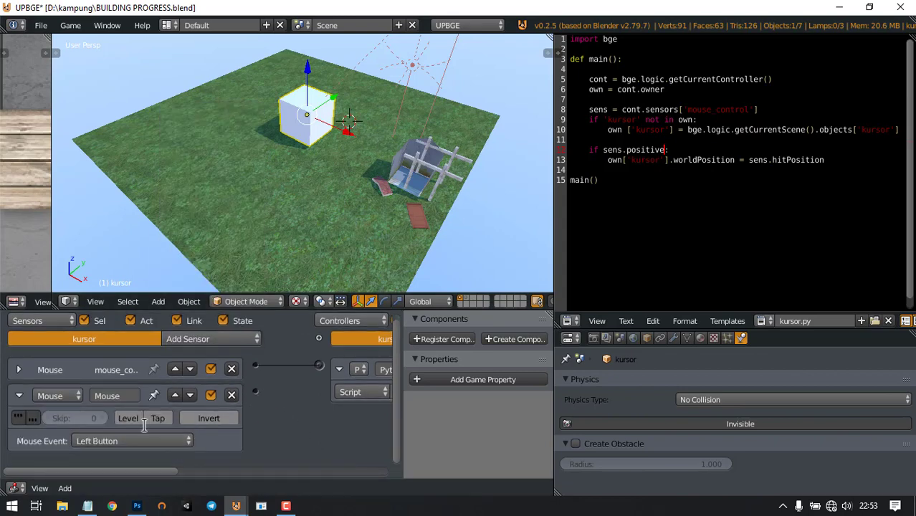
pyautogui.moveTo(301, 436); pyautogui.dragTo(291, 441, button='middle')
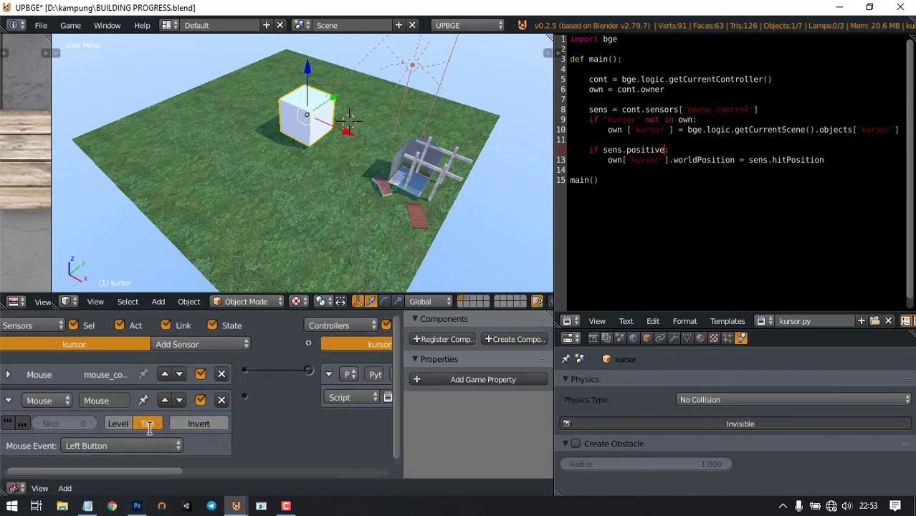
# Give the kursor cube an Edit Object actuator in Add Object mode that spawns Cube.003
pyautogui.keyDown('ctrl'); pyautogui.hscroll(10, 282, 430); pyautogui.keyUp('ctrl')
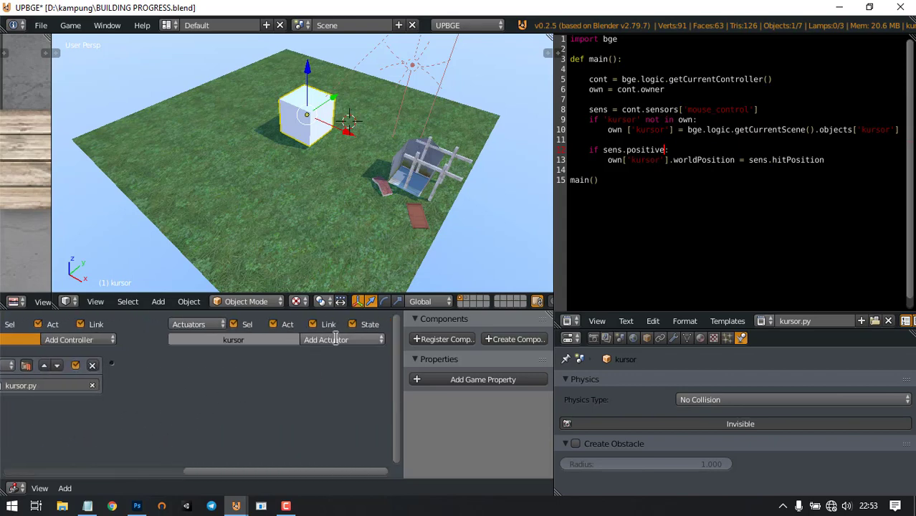
pyautogui.click(335, 339)
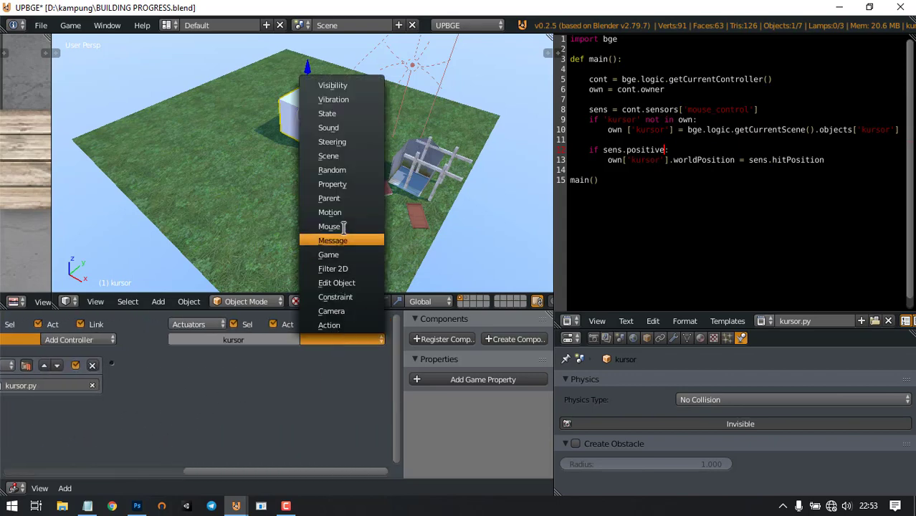
pyautogui.click(345, 283)
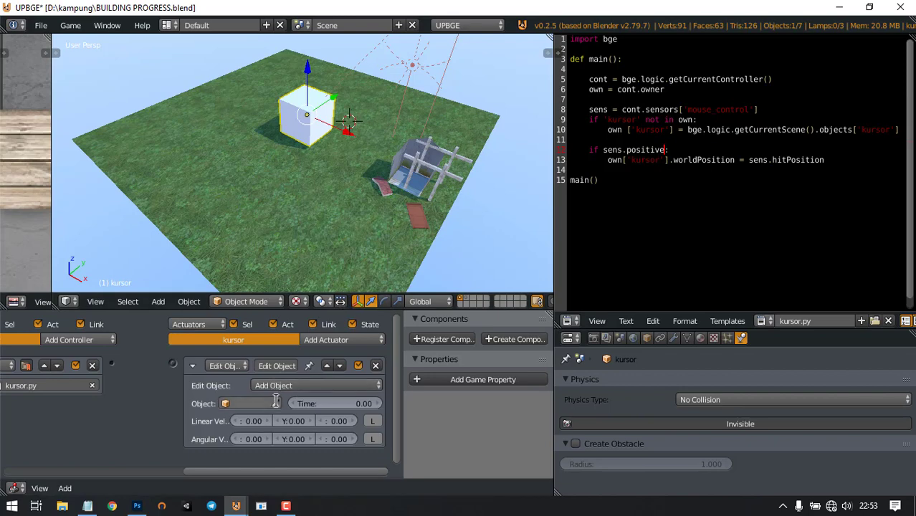
pyautogui.click(275, 403)
# Connect the Left Button mouse sensor to the Edit Object actuator through an And controller
pyautogui.keyDown('ctrl'); pyautogui.hscroll(-5, 147, 409); pyautogui.keyUp('ctrl')
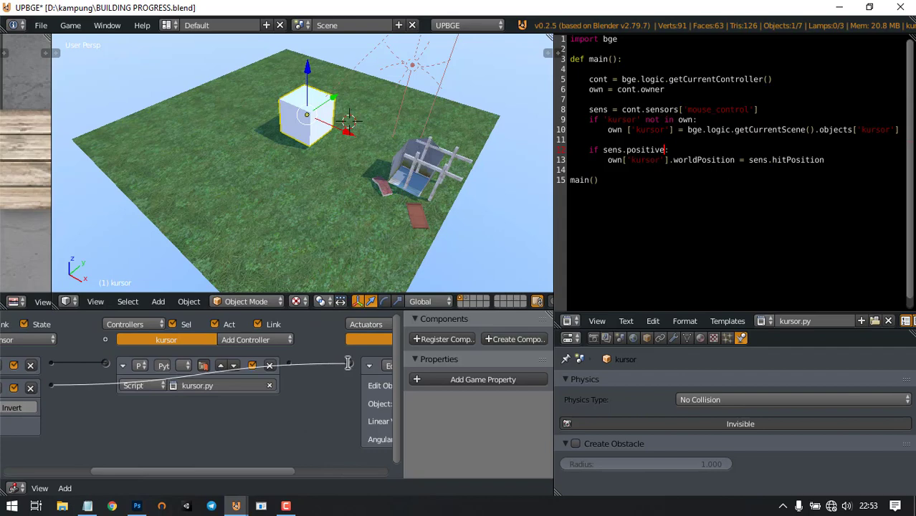
pyautogui.moveTo(348, 363); pyautogui.dragTo(350, 363)
pyautogui.moveTo(229, 425); pyautogui.dragTo(365, 422, button='middle')
pyautogui.scroll(-2, 338, 419)
pyautogui.keyDown('ctrl'); pyautogui.hscroll(6, 365, 422); pyautogui.keyUp('ctrl')
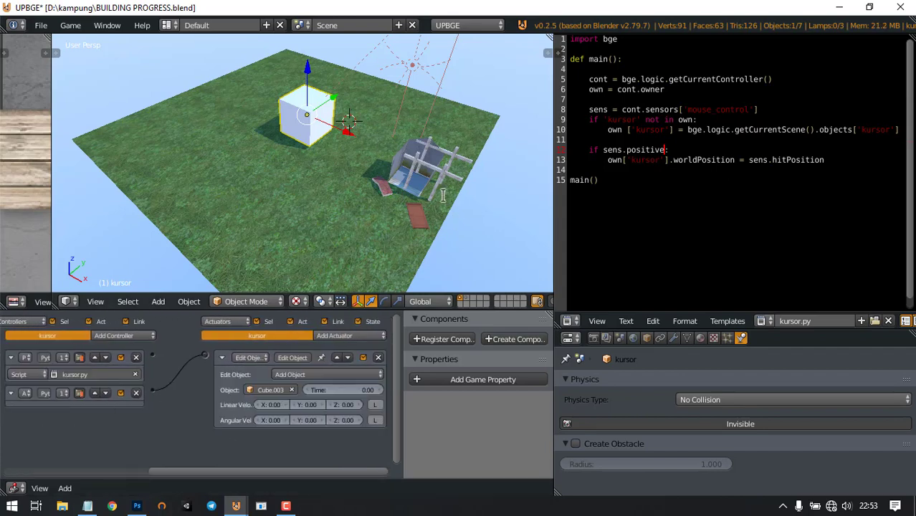
# Move the house object Cube.003 to layer 2
pyautogui.rightClick(414, 172)
pyautogui.press('m')
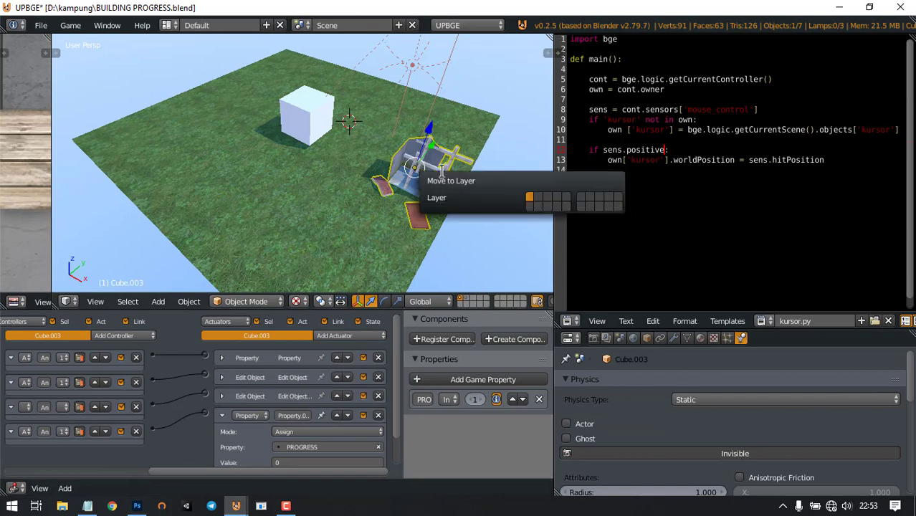
pyautogui.click(537, 196)
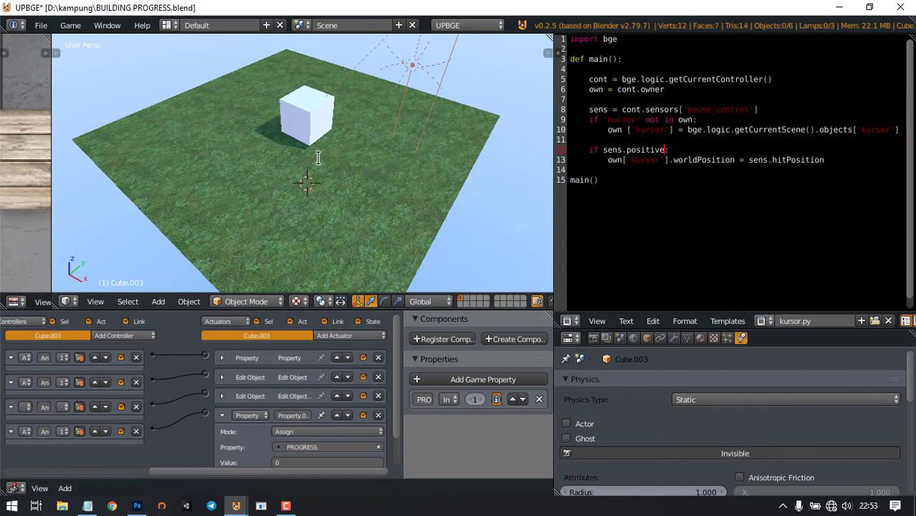
# Save the file and start the game to test spawning houses at the kursor cube
pyautogui.hotkey('ctrl', 's')
pyautogui.click(318, 157)
pyautogui.moveTo(360, 158); pyautogui.dragTo(344, 185, button='middle')
pyautogui.scroll(-3, 363, 185)
pyautogui.scroll(2, 364, 184)
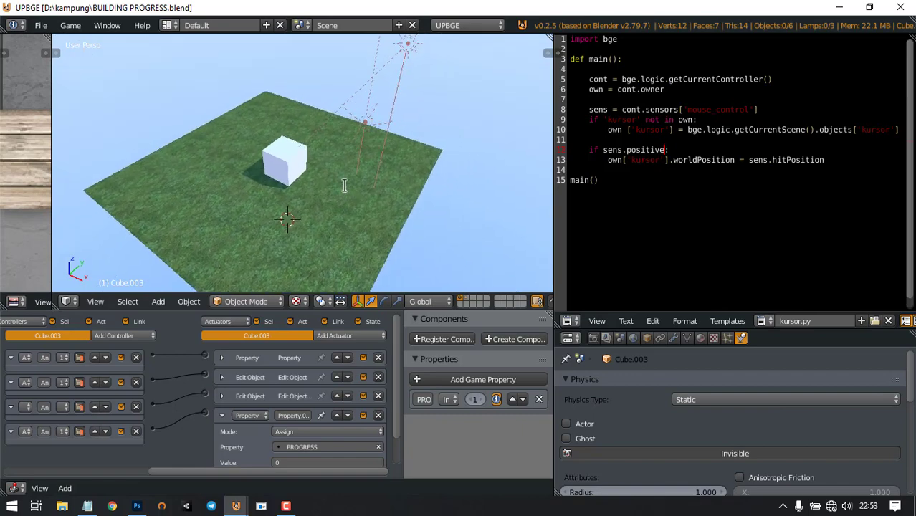
pyautogui.press('p')
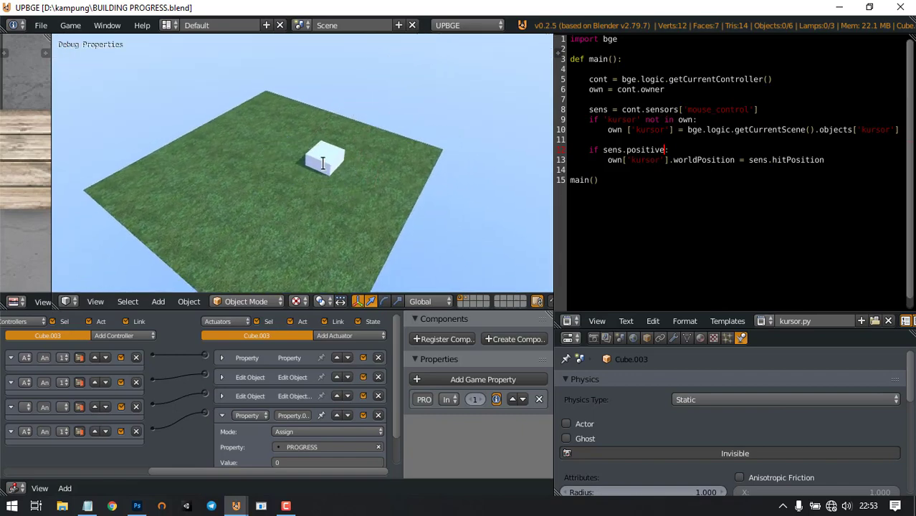
# Test spawning a house at the kursor cube in the game and inspect from close up how the cube meets the grass
pyautogui.click(322, 154)
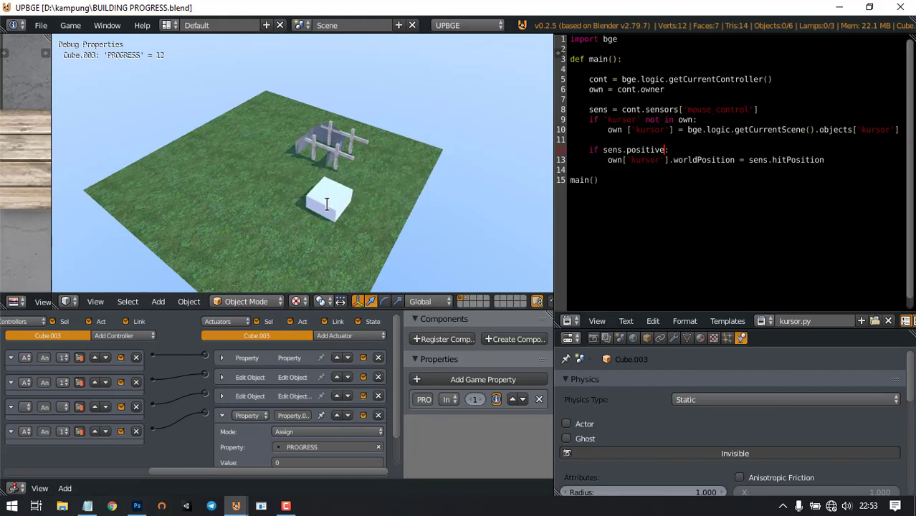
pyautogui.press('Escape')
pyautogui.moveTo(304, 204); pyautogui.dragTo(317, 105, button='middle')
pyautogui.scroll(4, 399, 163)
pyautogui.rightClick(356, 173)
pyautogui.scroll(1, 391, 180)
pyautogui.press('p')
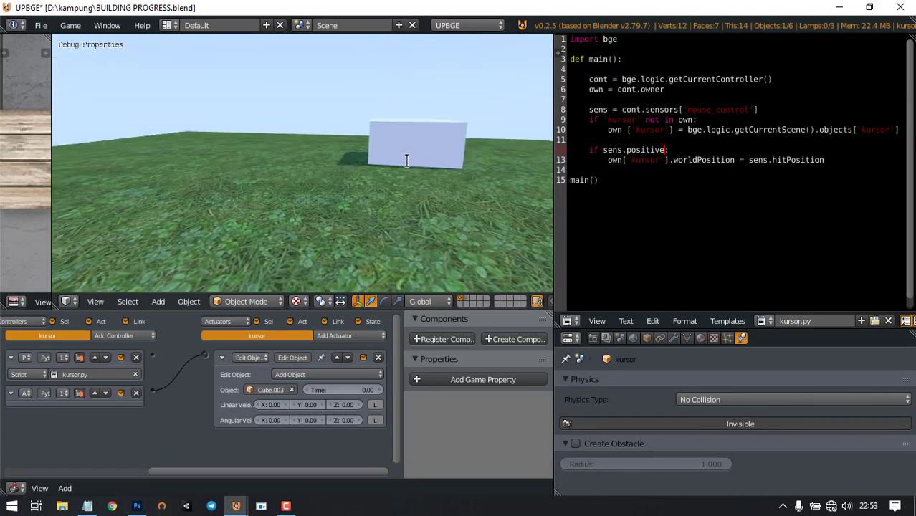
pyautogui.press('Escape')
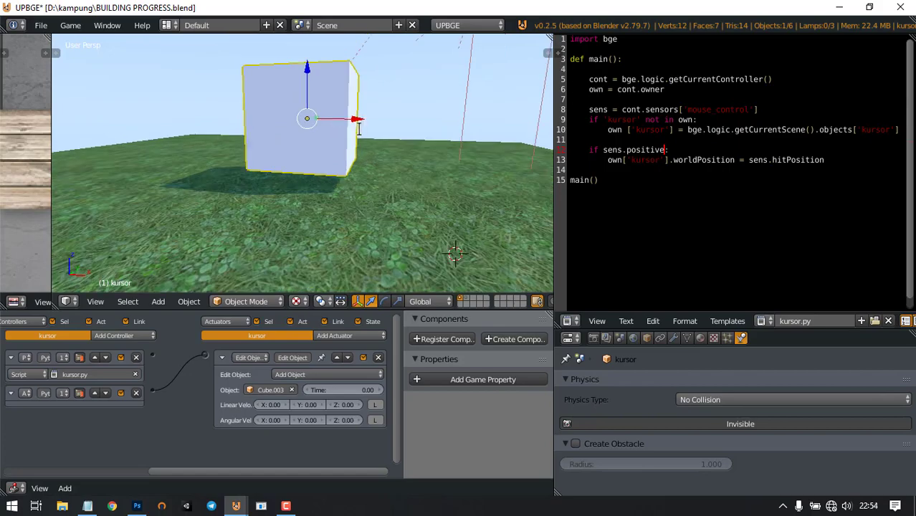
# Raise the kursor cube's mesh in Edit Mode along Z until its base sits at the object's origin
pyautogui.moveTo(358, 127); pyautogui.dragTo(367, 105, button='middle')
pyautogui.press('Tab')
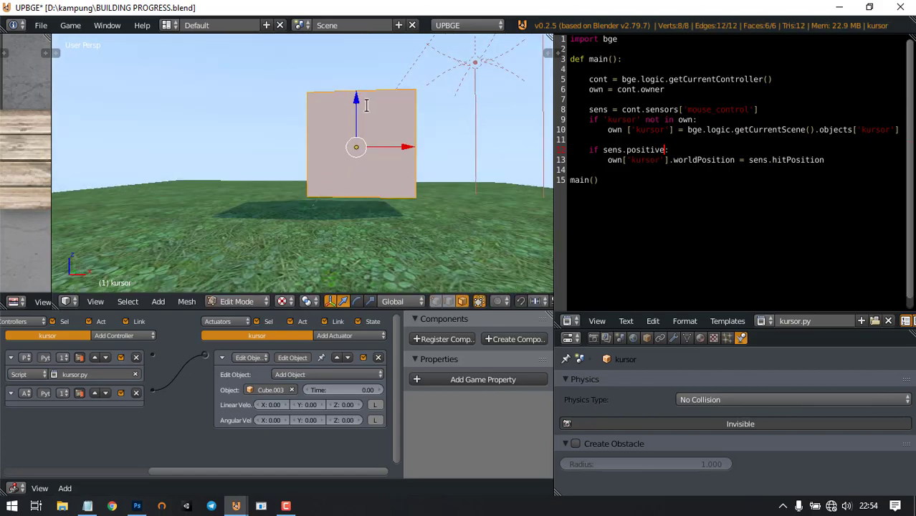
pyautogui.moveTo(354, 106); pyautogui.dragTo(369, 57)
pyautogui.moveTo(368, 59); pyautogui.dragTo(362, 77, button='middle')
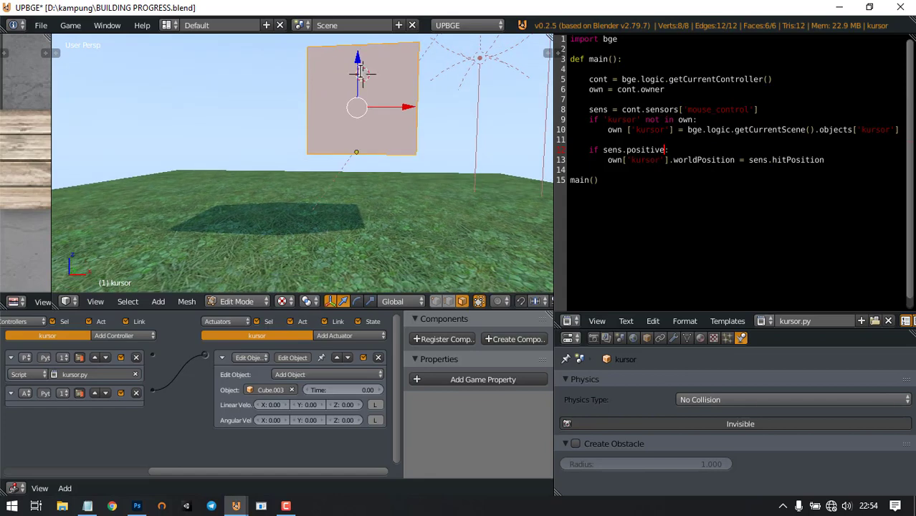
pyautogui.moveTo(363, 72); pyautogui.dragTo(357, 61)
pyautogui.press('Tab')
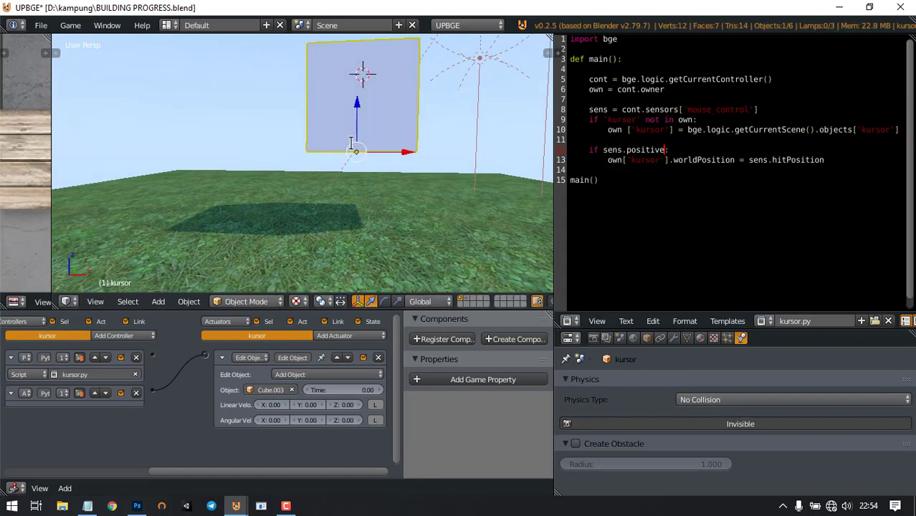
# Run the game to test the raised kursor cube and spawn a house on the grass, and stop the game
pyautogui.moveTo(372, 155); pyautogui.dragTo(338, 165, button='middle')
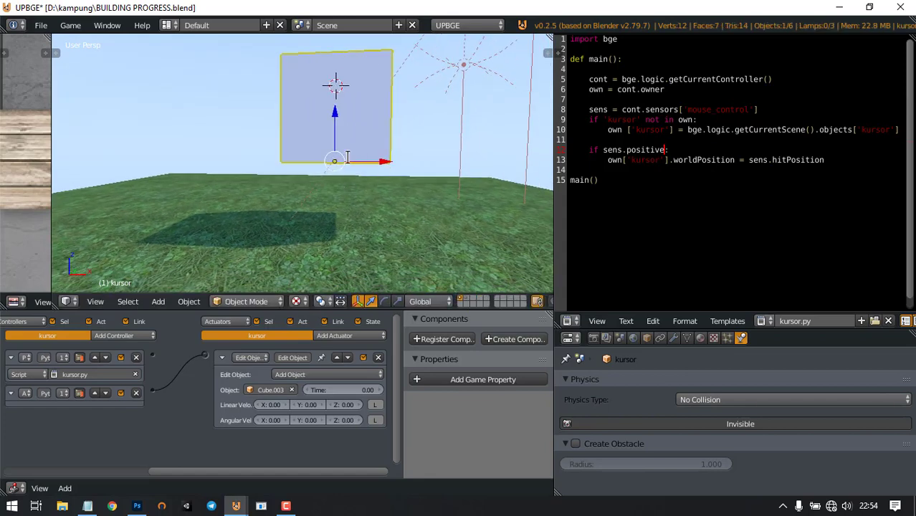
pyautogui.scroll(-2, 401, 187)
pyautogui.scroll(4, 353, 160)
pyautogui.scroll(-4, 325, 147)
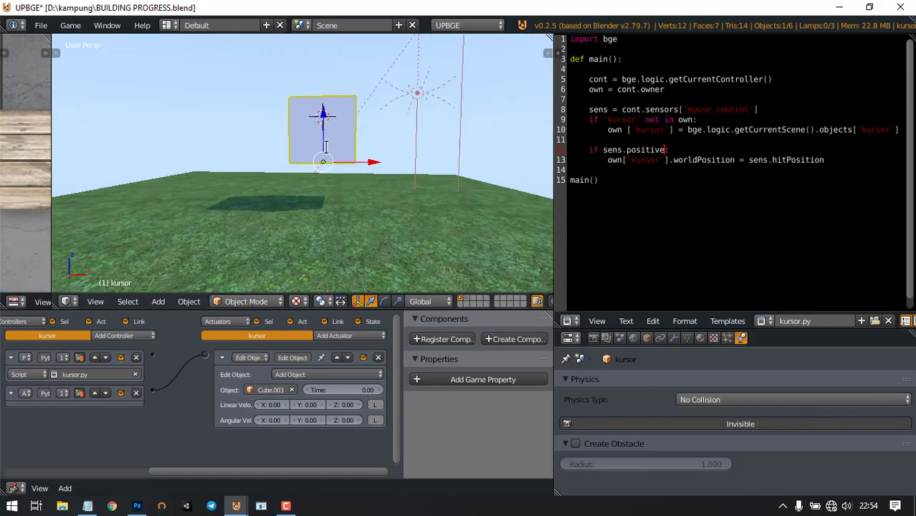
pyautogui.moveTo(383, 212); pyautogui.dragTo(358, 190, button='middle')
pyautogui.scroll(2, 358, 190)
pyautogui.press('p')
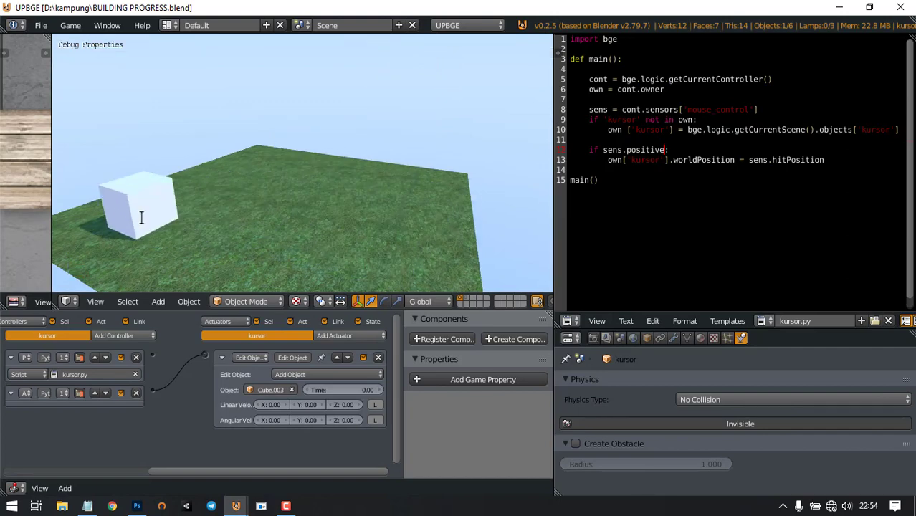
pyautogui.click(307, 180)
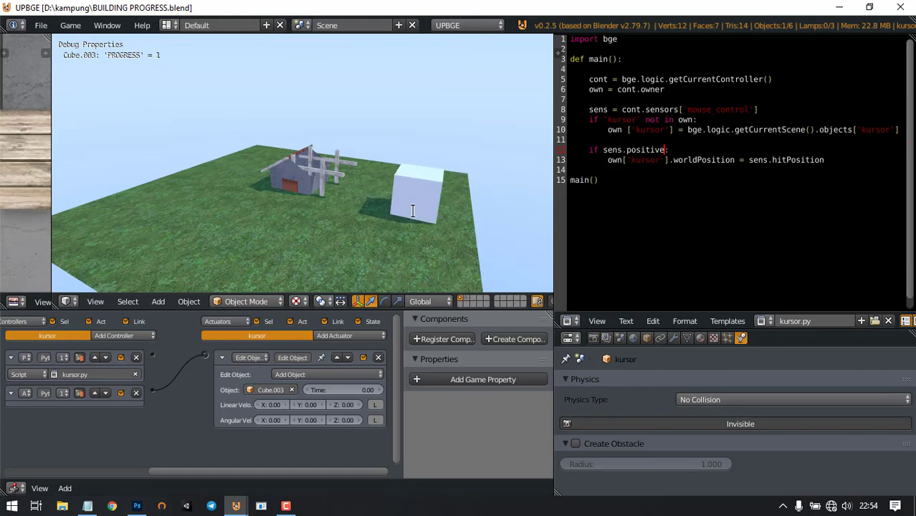
pyautogui.press('Escape')
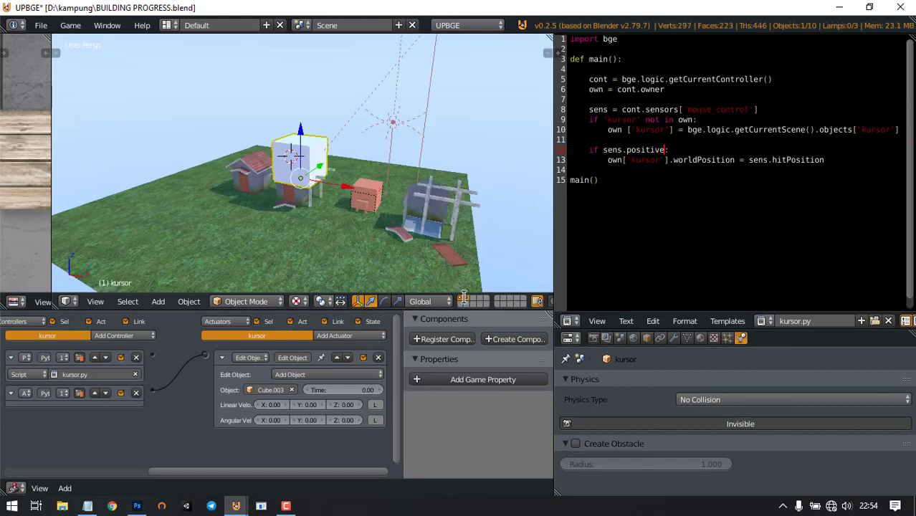
# Delete the small orange Cube object standing between the houses
pyautogui.scroll(5, 330, 207)
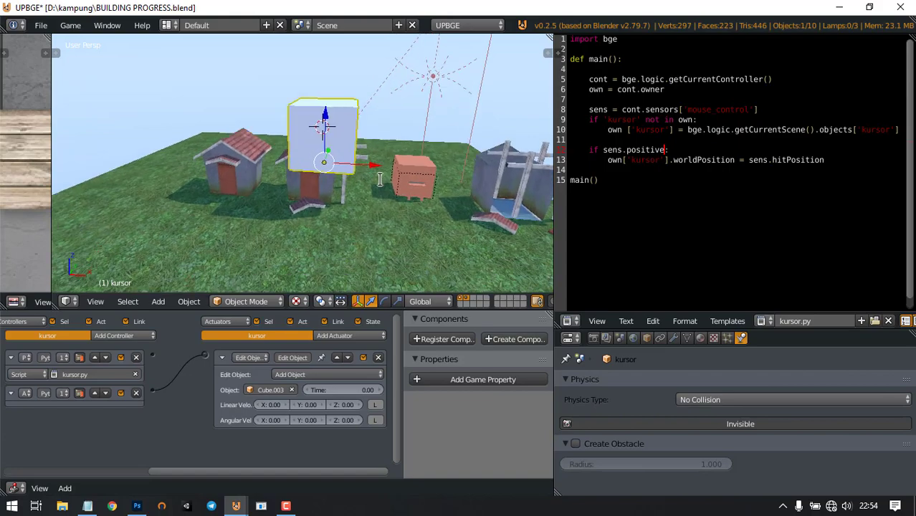
pyautogui.rightClick(413, 186)
pyautogui.moveTo(412, 187); pyautogui.dragTo(406, 175, button='middle')
pyautogui.press('x')
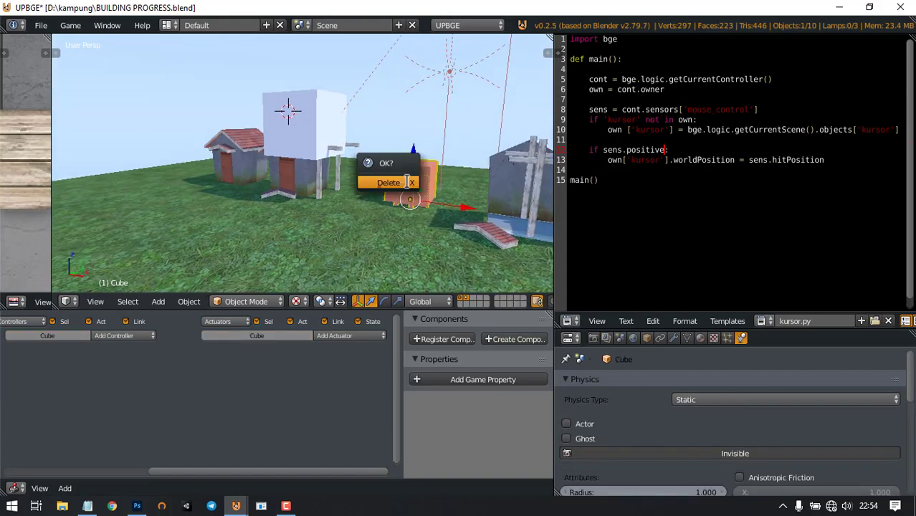
pyautogui.click(404, 182)
# Compare the origin positions of the houses Cube.002 and Cube.001 with that of the kursor cube
pyautogui.scroll(2, 353, 231)
pyautogui.moveTo(335, 149); pyautogui.dragTo(428, 136, button='middle')
pyautogui.scroll(-2, 352, 165)
pyautogui.rightClick(329, 143)
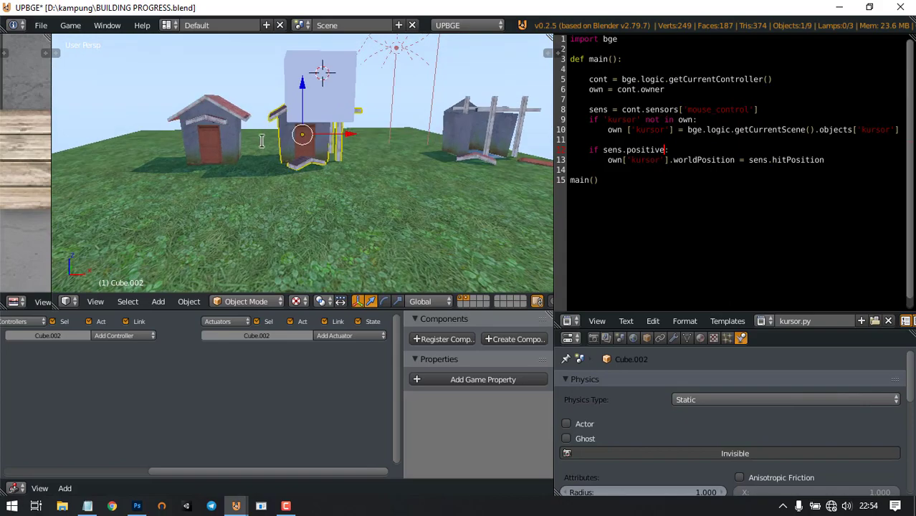
pyautogui.rightClick(227, 140)
pyautogui.scroll(4, 309, 166)
pyautogui.keyDown('shift'); pyautogui.moveTo(228, 140); pyautogui.dragTo(315, 139, button='middle'); pyautogui.keyUp('shift')
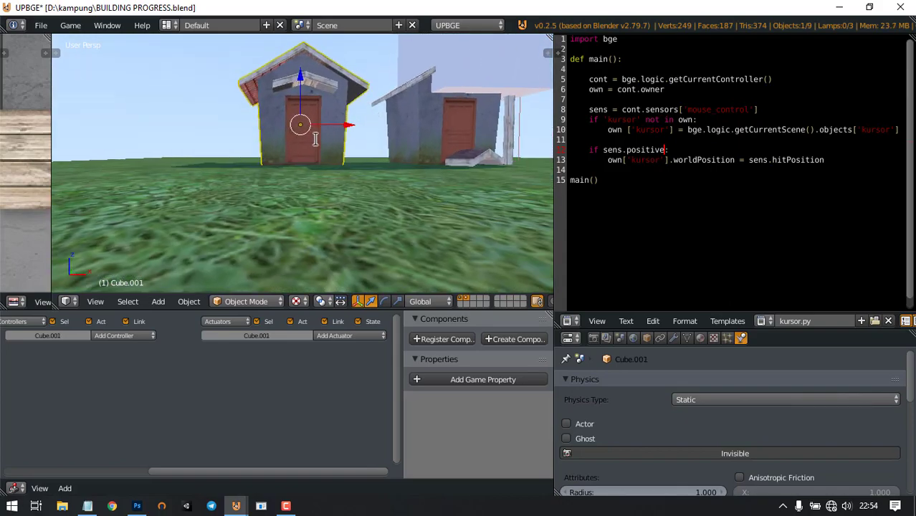
pyautogui.scroll(-3, 316, 139)
pyautogui.rightClick(442, 109)
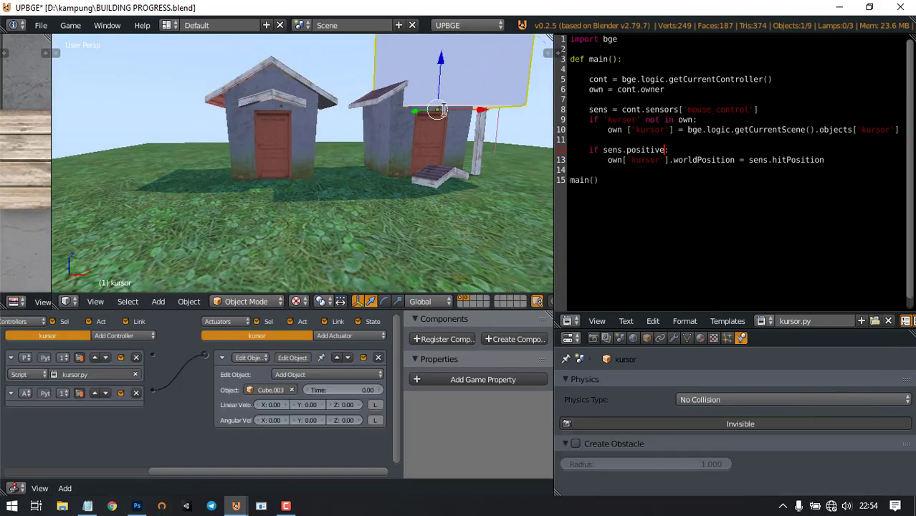
# Raise the whole mesh of the finished house Cube.001 along Z in Edit Mode until its base meets its origin
pyautogui.rightClick(292, 124)
pyautogui.press('Tab')
pyautogui.press('a')
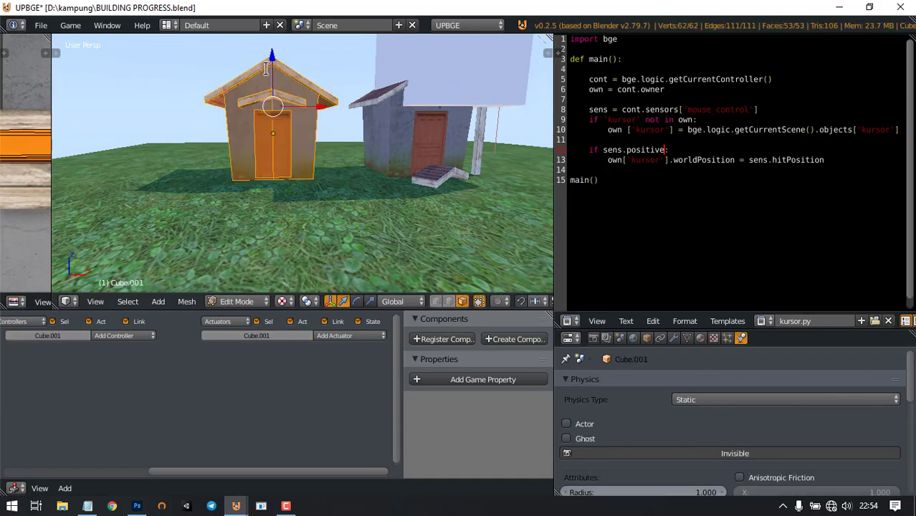
pyautogui.scroll(-4, 296, 138)
pyautogui.press('g')
pyautogui.press('z')
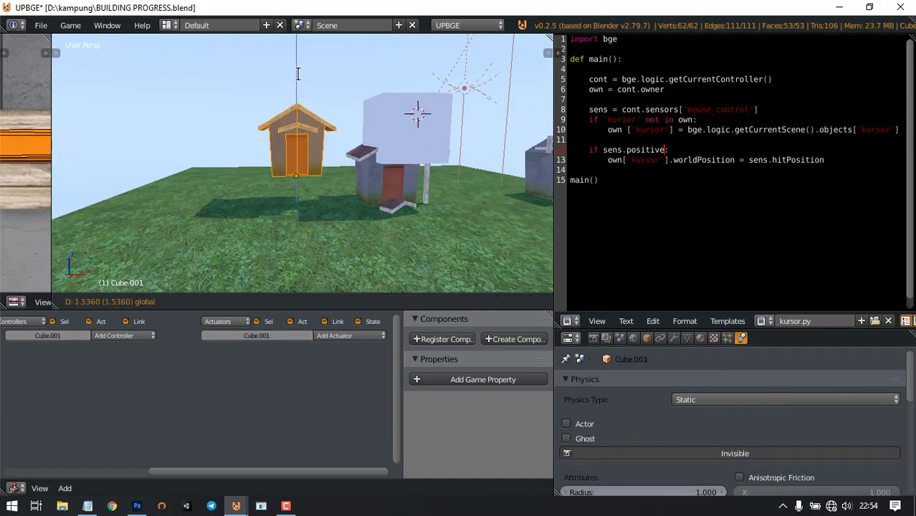
pyautogui.moveTo(297, 74); pyautogui.dragTo(297, 74)
pyautogui.moveTo(315, 106); pyautogui.dragTo(307, 85, button='middle')
pyautogui.moveTo(297, 79); pyautogui.dragTo(299, 84)
pyautogui.moveTo(301, 86); pyautogui.dragTo(305, 78, button='middle')
pyautogui.moveTo(296, 80); pyautogui.dragTo(296, 82)
pyautogui.press('Tab')
# Raise the whole mesh of the half-built house Cube.002 in Edit Mode so its base meets its origin
pyautogui.rightClick(391, 167)
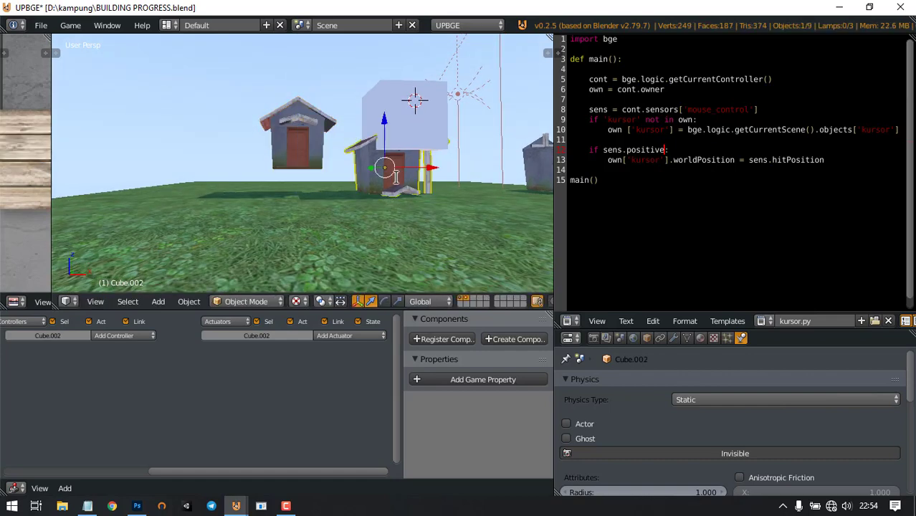
pyautogui.press('Tab')
pyautogui.moveTo(392, 169); pyautogui.dragTo(385, 169, button='middle')
pyautogui.press('a')
pyautogui.press('a')
pyautogui.moveTo(363, 115); pyautogui.dragTo(363, 90)
pyautogui.moveTo(363, 91); pyautogui.dragTo(401, 158, button='middle')
pyautogui.press('Tab')
# Raise the whole mesh of the house frame Cube.003 in Edit Mode so its base meets its origin
pyautogui.rightClick(402, 158)
pyautogui.press('Tab')
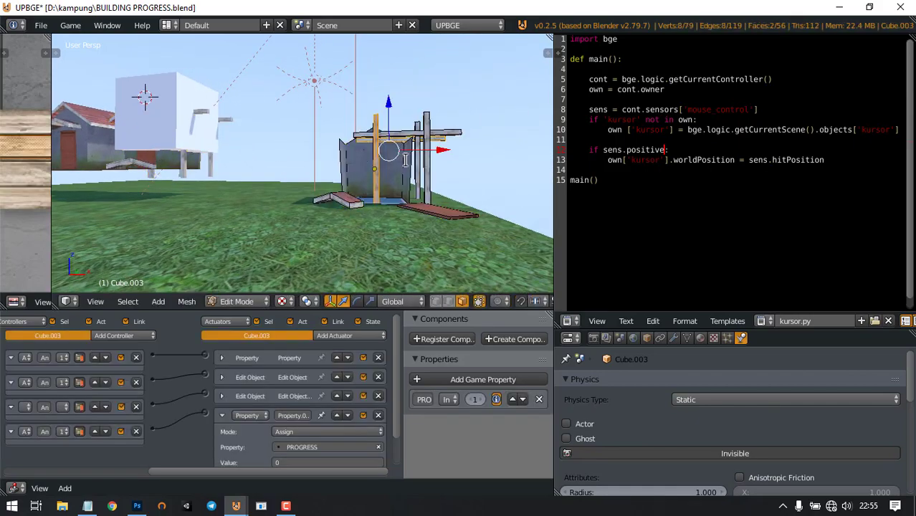
pyautogui.press('a')
pyautogui.press('a')
pyautogui.moveTo(389, 123); pyautogui.dragTo(387, 88)
pyautogui.moveTo(387, 88); pyautogui.dragTo(344, 108, button='middle')
pyautogui.press('Tab')
# Show only layer 1 and save the file over the existing BUILDING PROGRESS.blend
pyautogui.scroll(-3, 335, 167)
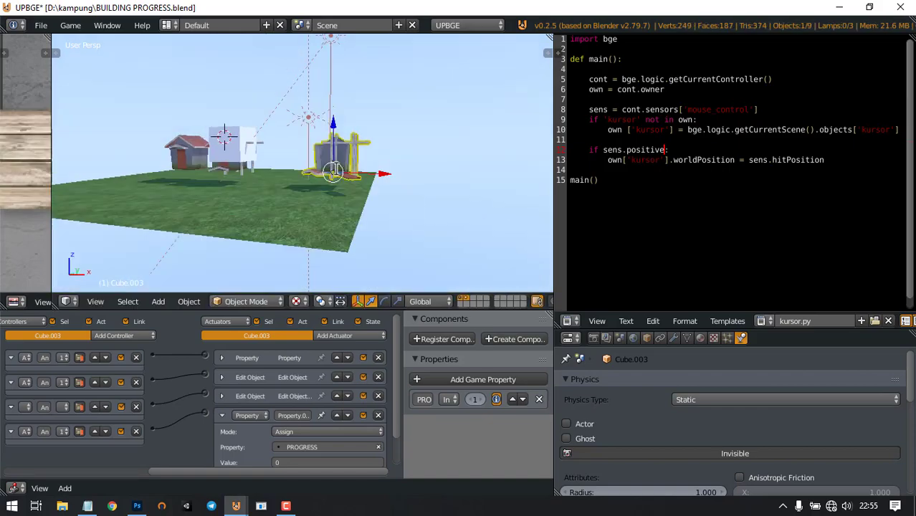
pyautogui.moveTo(335, 168)
pyautogui.mouseDown(button='middle')
pyautogui.moveTo(314, 189)
pyautogui.moveTo(352, 172)
pyautogui.mouseUp(button='middle')
pyautogui.scroll(3, 334, 178)
pyautogui.hotkey('ctrl', 's')
pyautogui.click(335, 180)
pyautogui.click(462, 301)
pyautogui.scroll(-4, 314, 190)
pyautogui.hotkey('ctrl', 's')
pyautogui.click(317, 191)
# Run the game and spawn houses at many spots across the grass plane to test the building progress
pyautogui.scroll(3, 324, 205)
pyautogui.scroll(-2, 324, 205)
pyautogui.scroll(-1, 342, 179)
pyautogui.press('p')
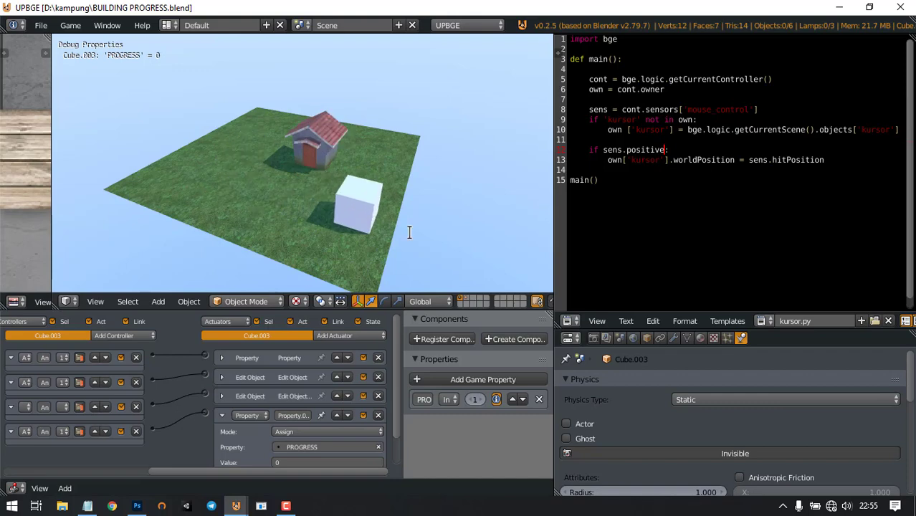
pyautogui.click(235, 147)
pyautogui.click(301, 163)
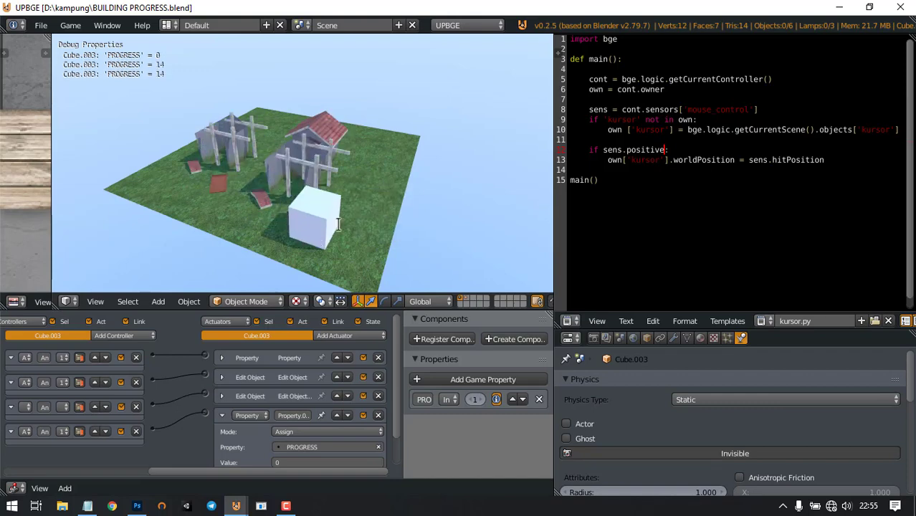
pyautogui.click(424, 143)
pyautogui.click(380, 115)
pyautogui.click(287, 104)
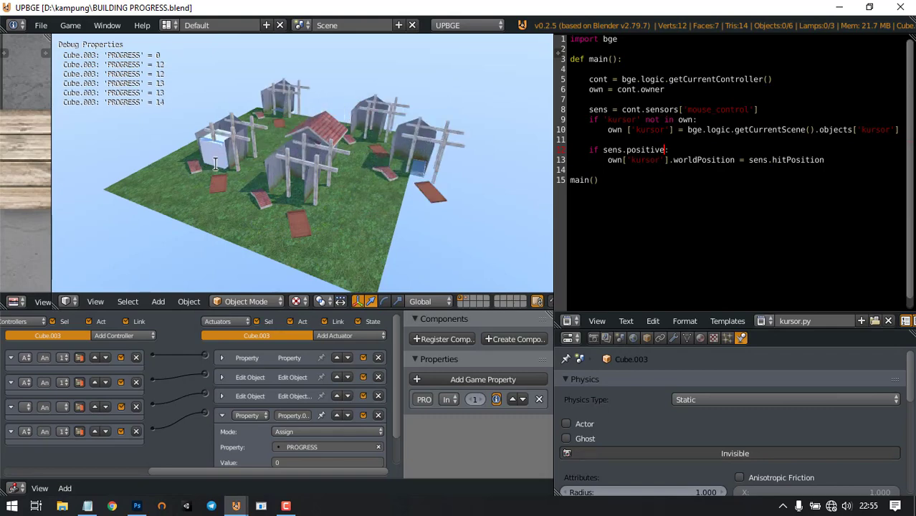
pyautogui.click(154, 159)
pyautogui.click(260, 229)
pyautogui.click(348, 230)
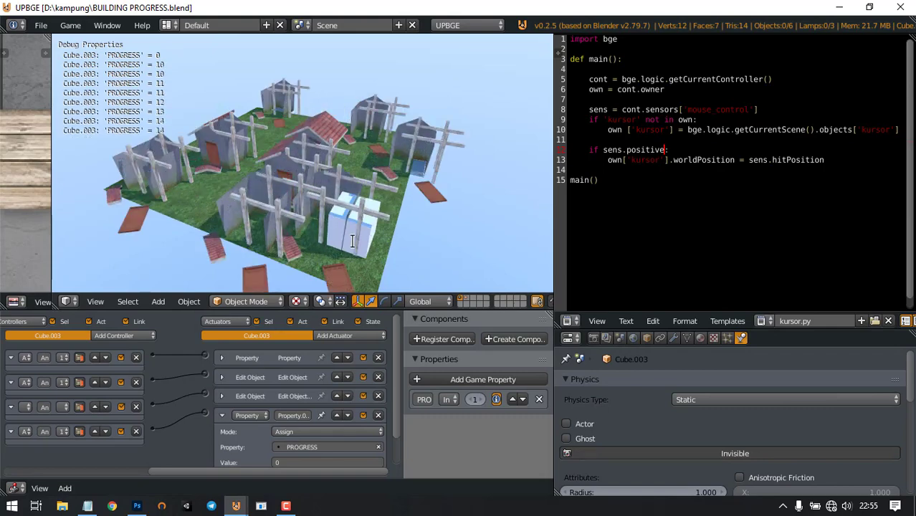
pyautogui.click(211, 194)
pyautogui.click(279, 119)
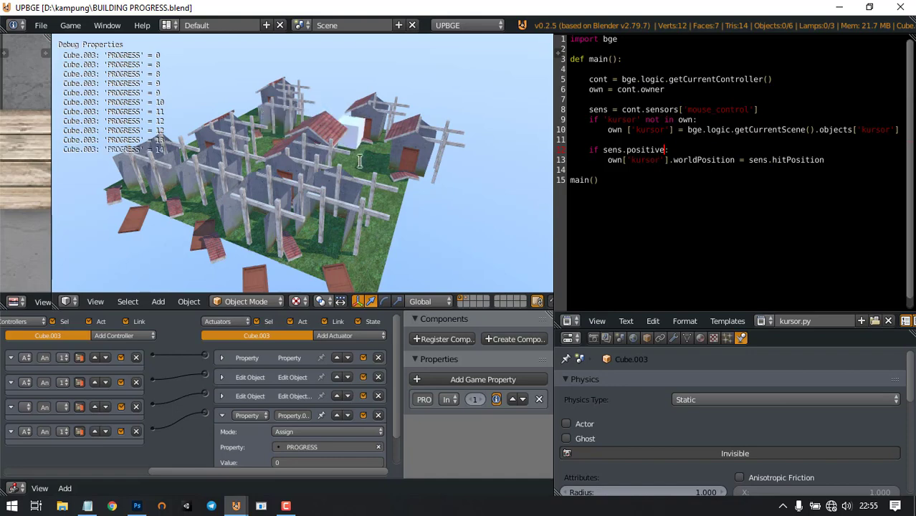
pyautogui.click(377, 159)
pyautogui.click(384, 249)
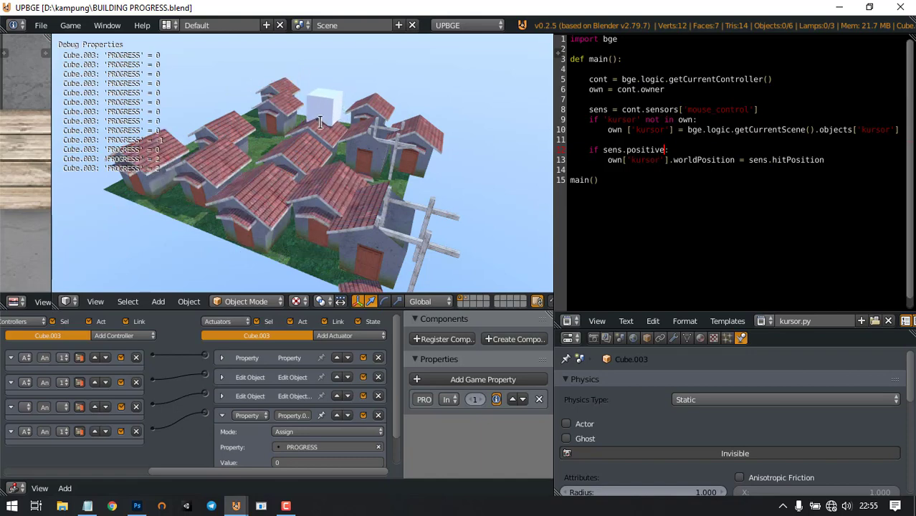
# Spawn more houses in the running game between and on top of the existing ones to test stacking
pyautogui.click(320, 122)
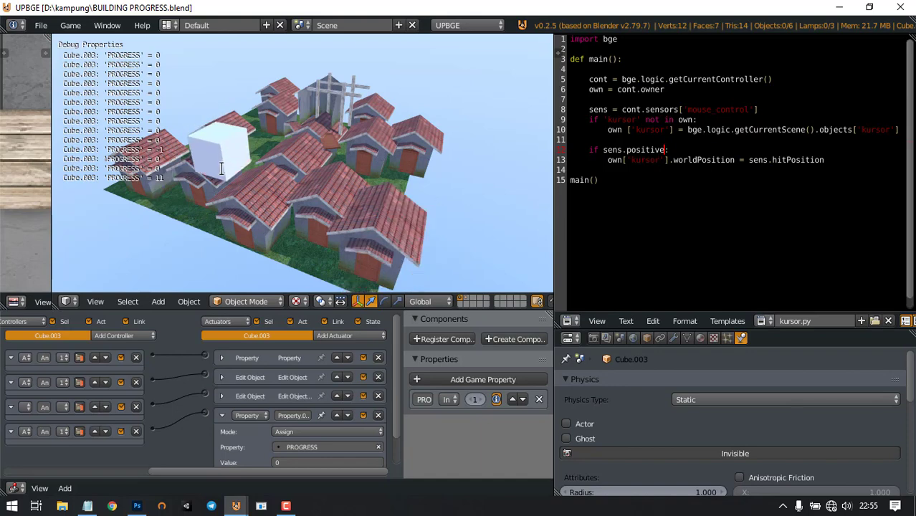
pyautogui.click(218, 164)
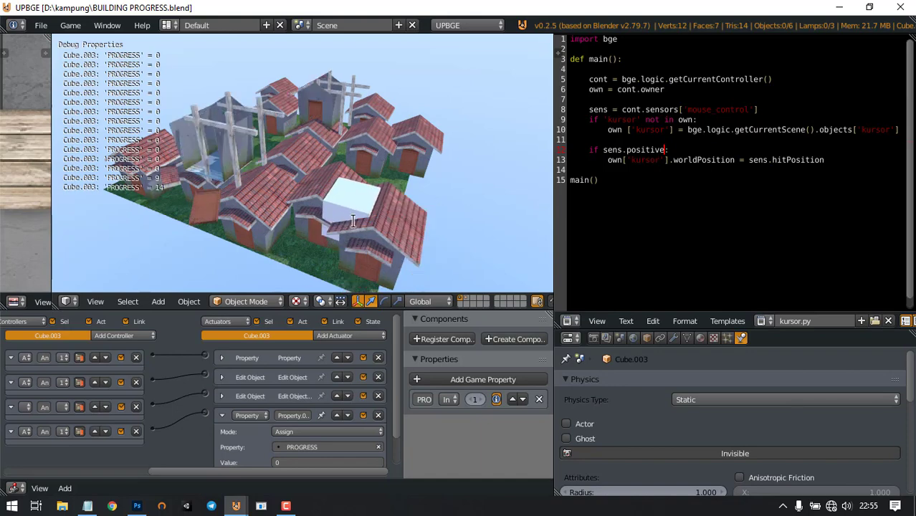
pyautogui.click(380, 214)
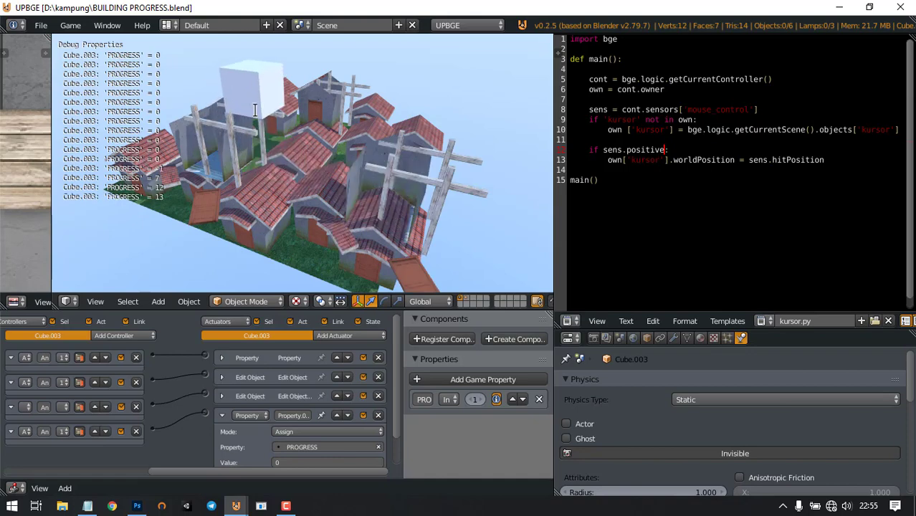
pyautogui.click(298, 153)
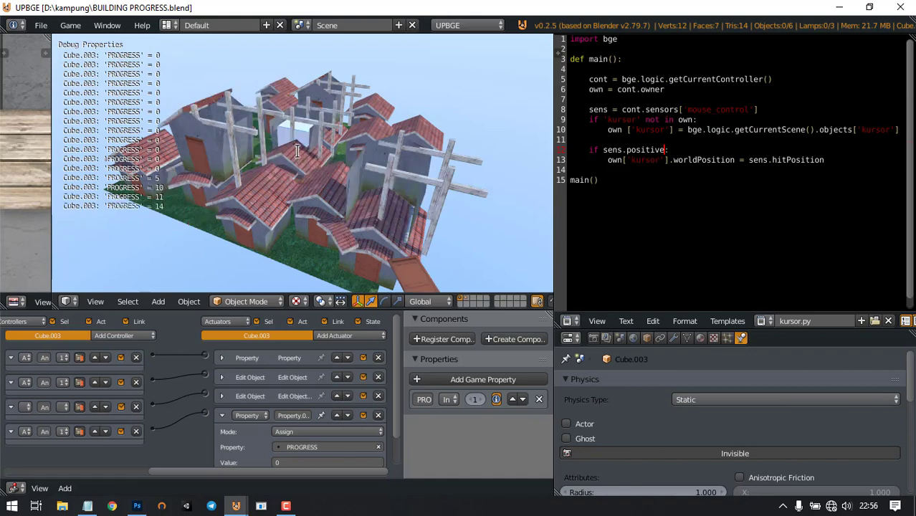
pyautogui.click(152, 159)
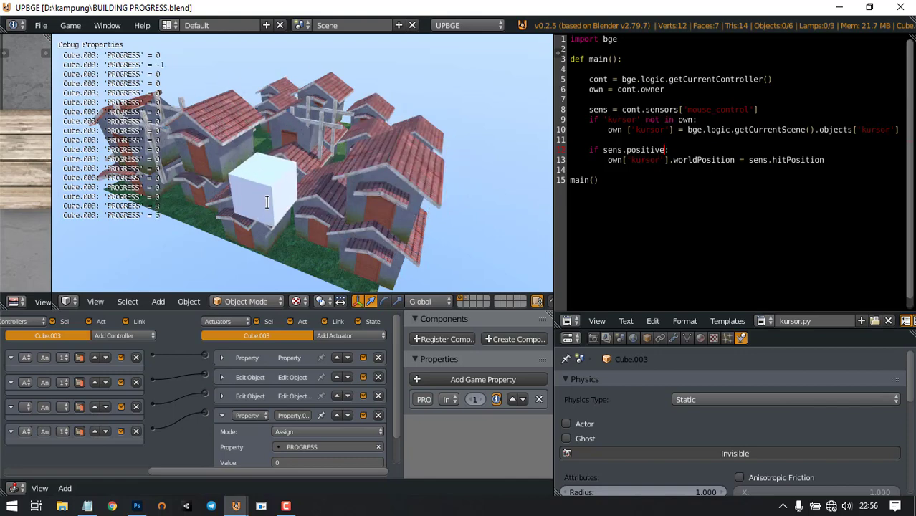
pyautogui.click(279, 180)
pyautogui.click(214, 103)
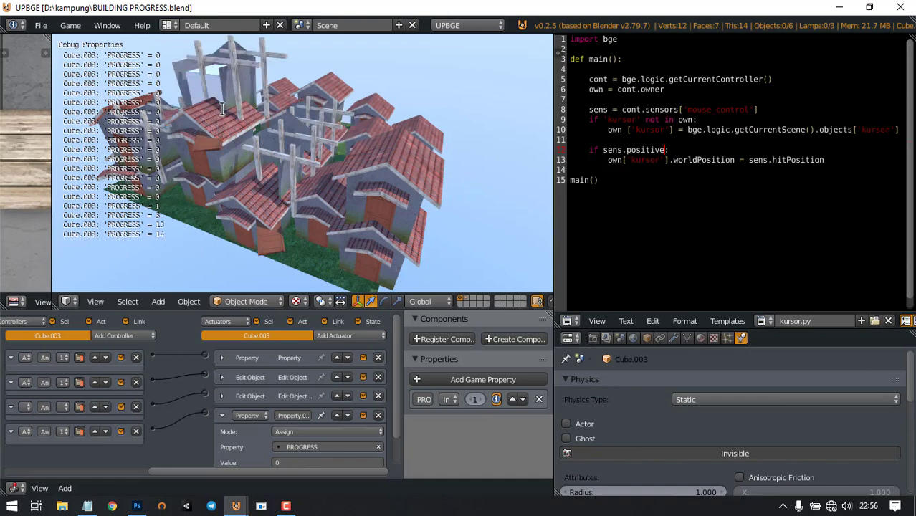
pyautogui.click(323, 86)
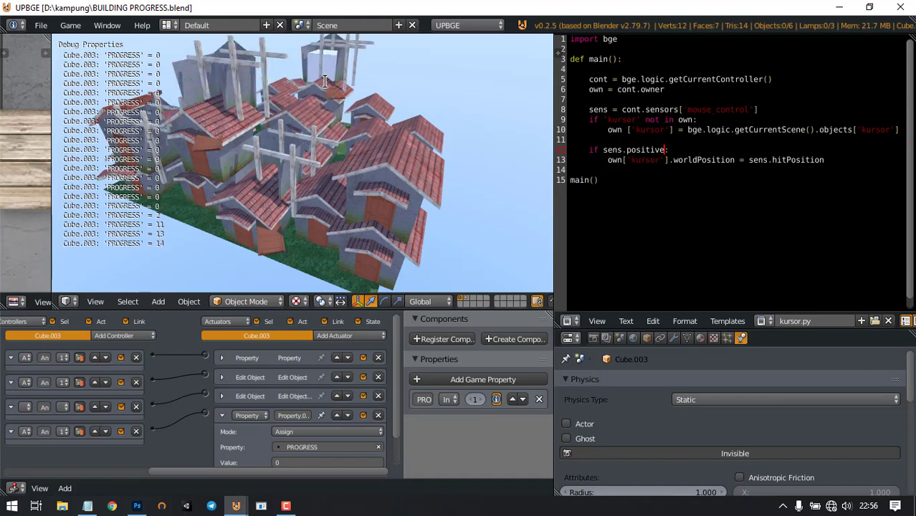
pyautogui.click(375, 101)
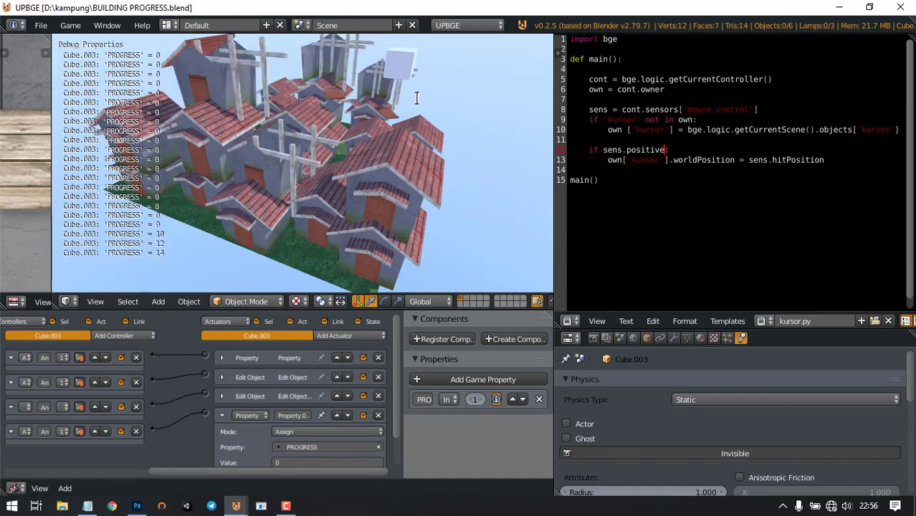
# Spawn two more houses on the crowded corner of the grass plane and end the game test
pyautogui.click(418, 122)
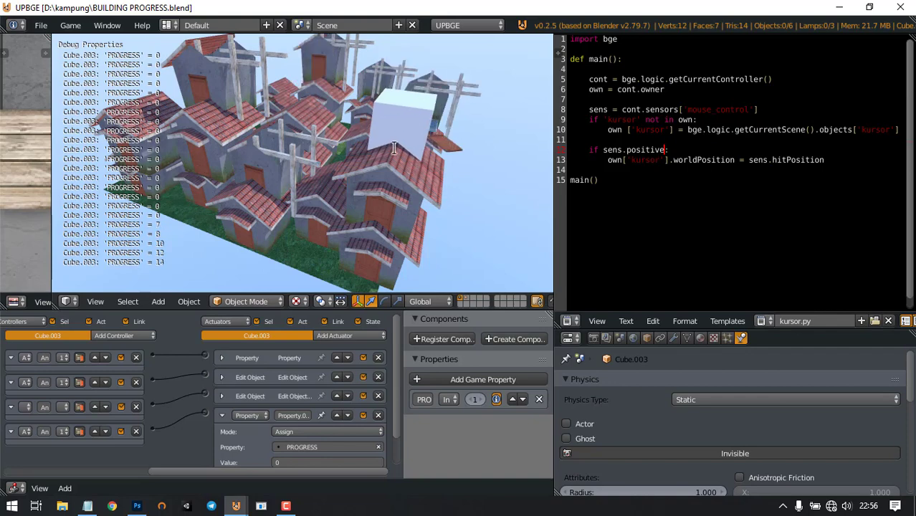
pyautogui.click(403, 152)
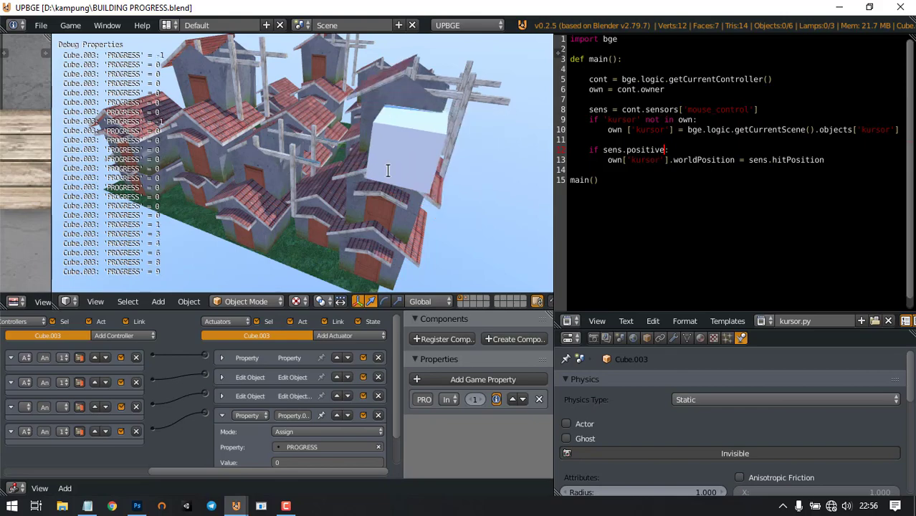
pyautogui.press('Escape')
# Save the file over the existing BUILDING PROGRESS.blend
pyautogui.hotkey('ctrl', 's')
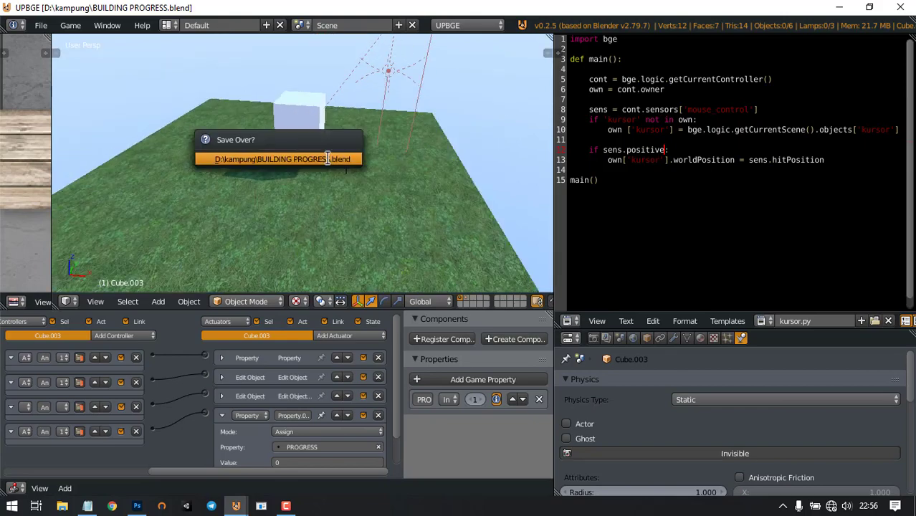
pyautogui.click(321, 158)
pyautogui.moveTo(383, 195); pyautogui.dragTo(354, 182, button='middle')
pyautogui.scroll(-4, 258, 192)
pyautogui.scroll(3, 354, 182)
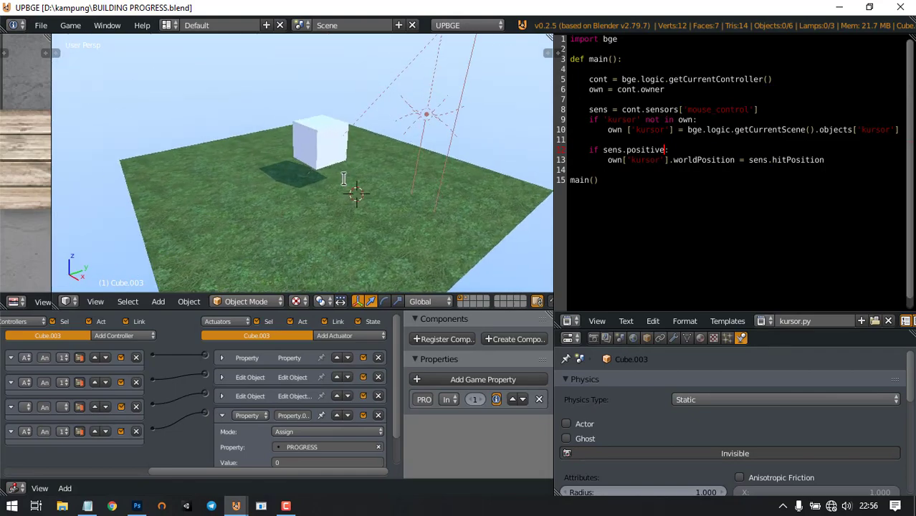
pyautogui.scroll(3, 376, 233)
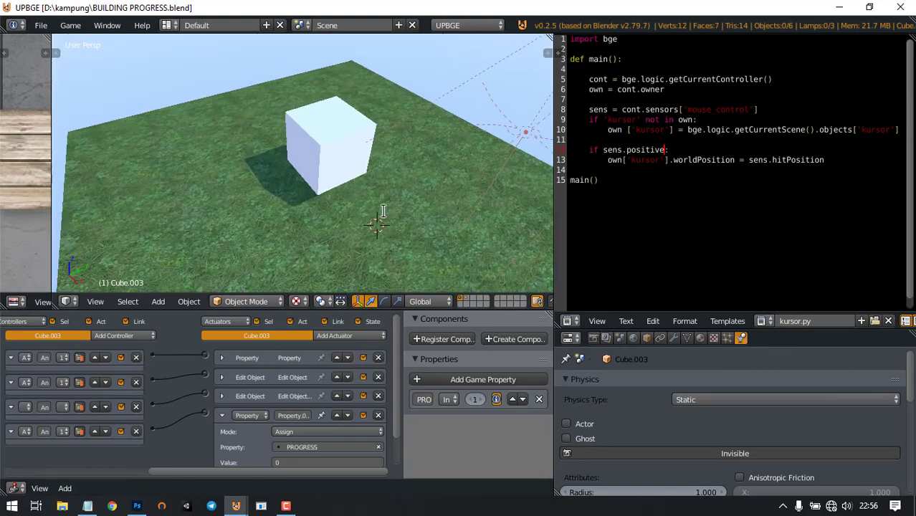
pyautogui.moveTo(379, 222); pyautogui.dragTo(360, 132, button='middle')
pyautogui.scroll(-4, 428, 192)
pyautogui.scroll(4, 398, 222)
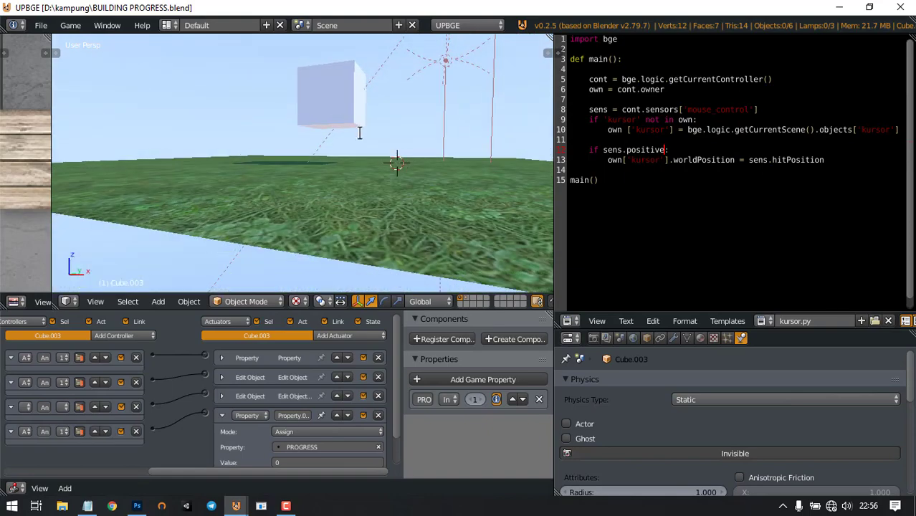
pyautogui.scroll(2, 360, 133)
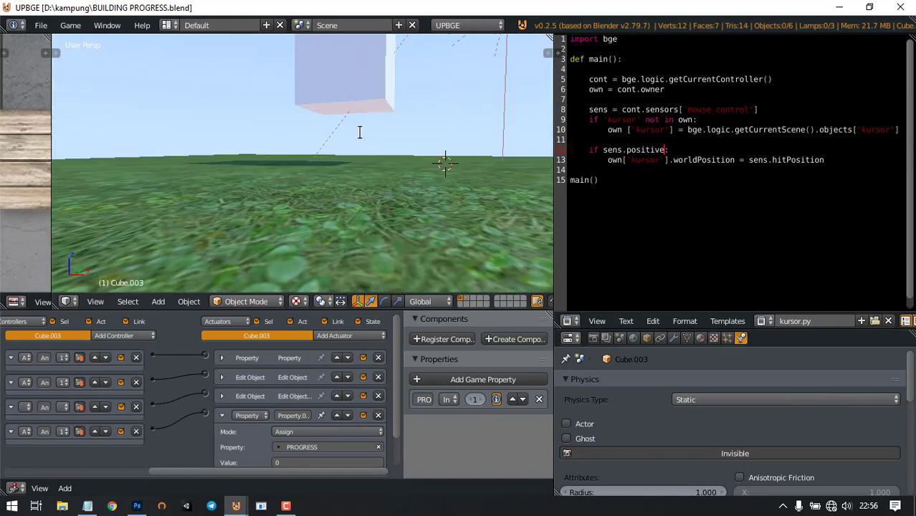
pyautogui.moveTo(407, 152); pyautogui.dragTo(317, 153, button='middle')
pyautogui.scroll(-4, 356, 202)
pyautogui.scroll(3, 337, 208)
pyautogui.scroll(3, 414, 183)
# Save over BUILDING PROGRESS.blend once more and select the kursor cube above the grass plane
pyautogui.hotkey('ctrl', 's')
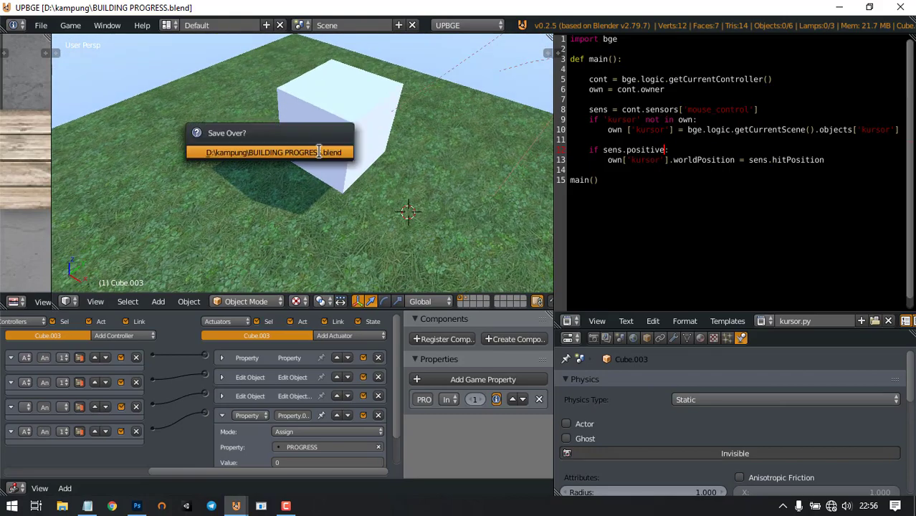
pyautogui.click(318, 151)
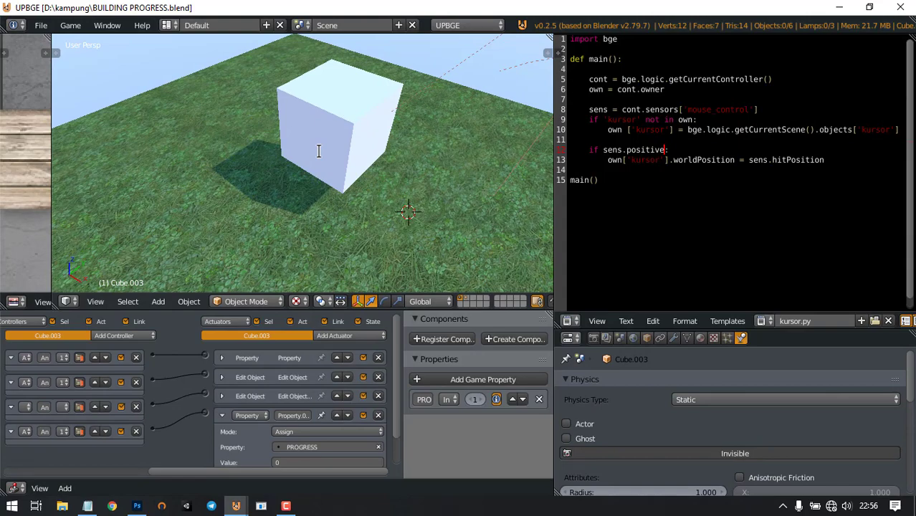
pyautogui.scroll(-6, 319, 151)
pyautogui.scroll(4, 366, 205)
pyautogui.rightClick(312, 137)
pyautogui.scroll(-2, 377, 178)
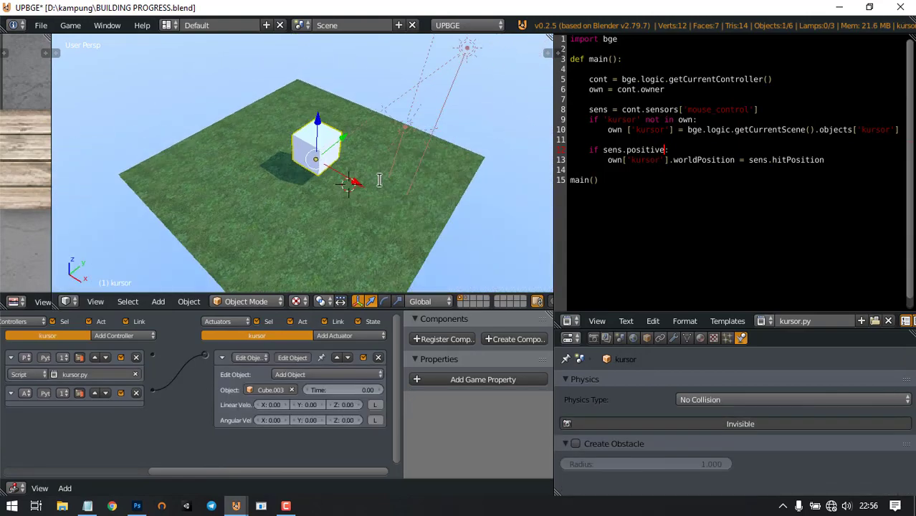
pyautogui.moveTo(362, 193); pyautogui.dragTo(380, 130, button='middle')
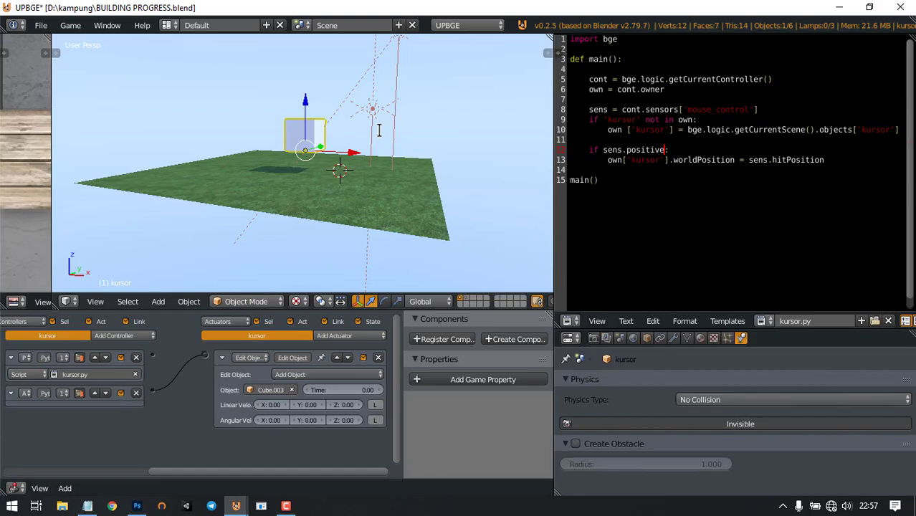
pyautogui.scroll(6, 374, 143)
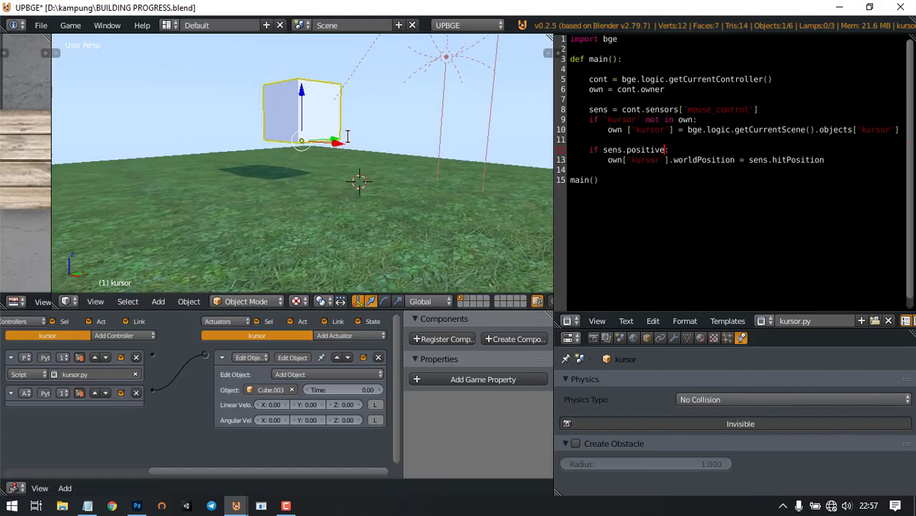
pyautogui.moveTo(347, 136); pyautogui.dragTo(352, 190, button='middle')
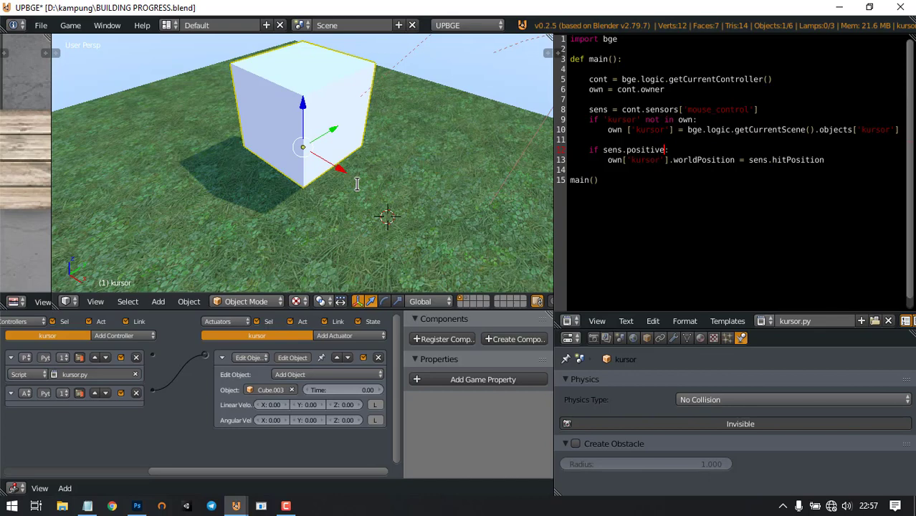
pyautogui.moveTo(380, 176); pyautogui.dragTo(309, 155, button='middle')
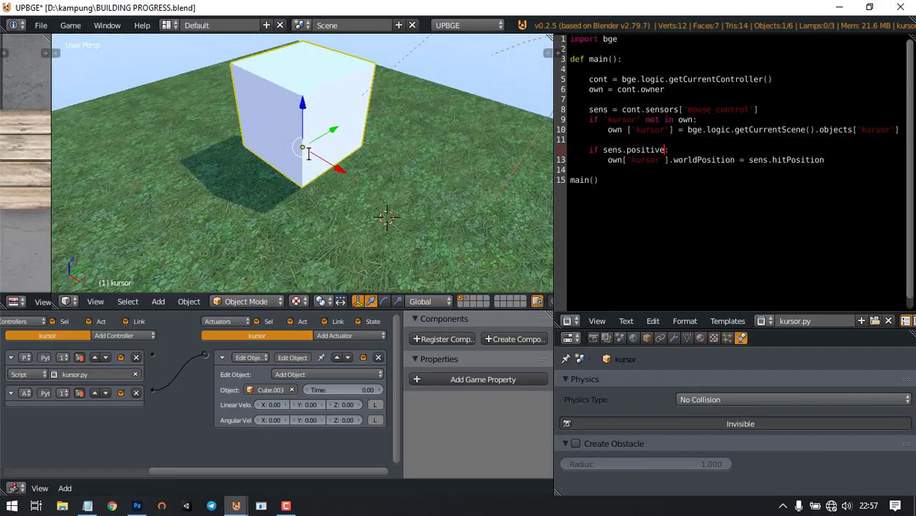
pyautogui.scroll(-3, 309, 153)
pyautogui.scroll(4, 318, 129)
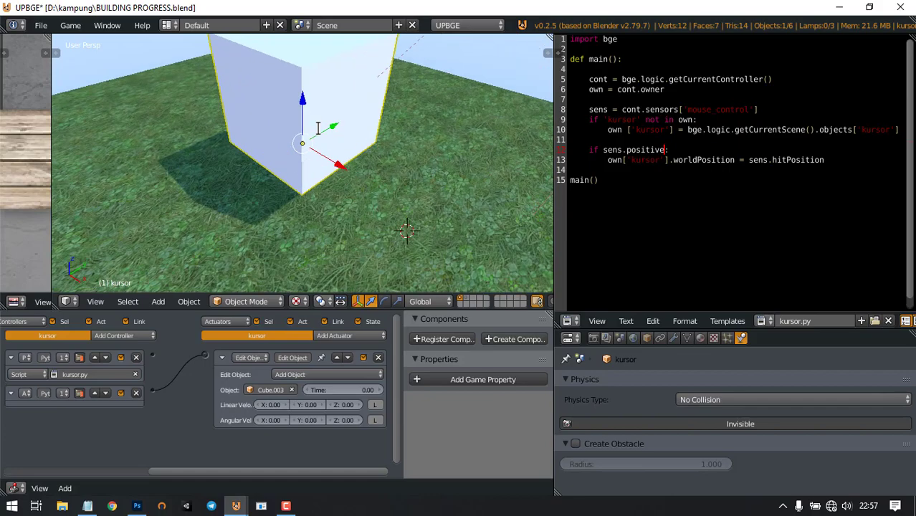
pyautogui.moveTo(322, 127); pyautogui.dragTo(322, 136, button='middle')
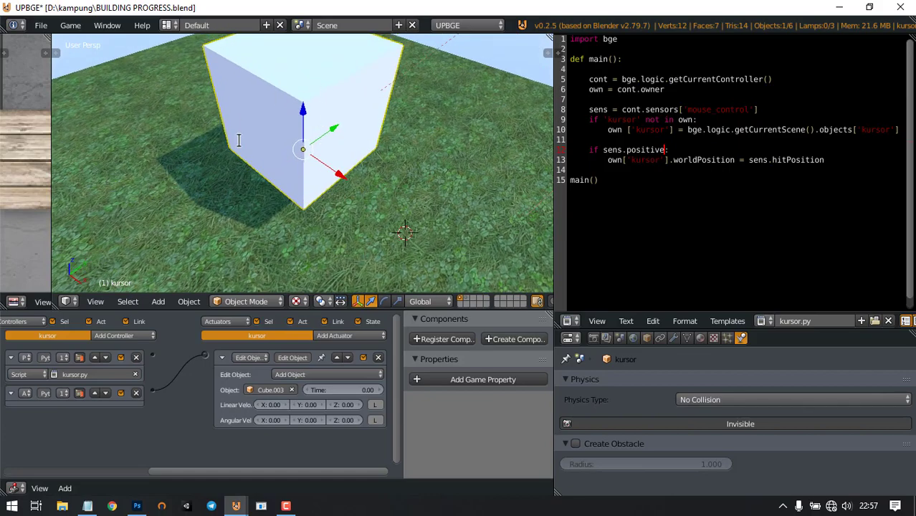
pyautogui.scroll(-5, 340, 142)
pyautogui.scroll(5, 357, 162)
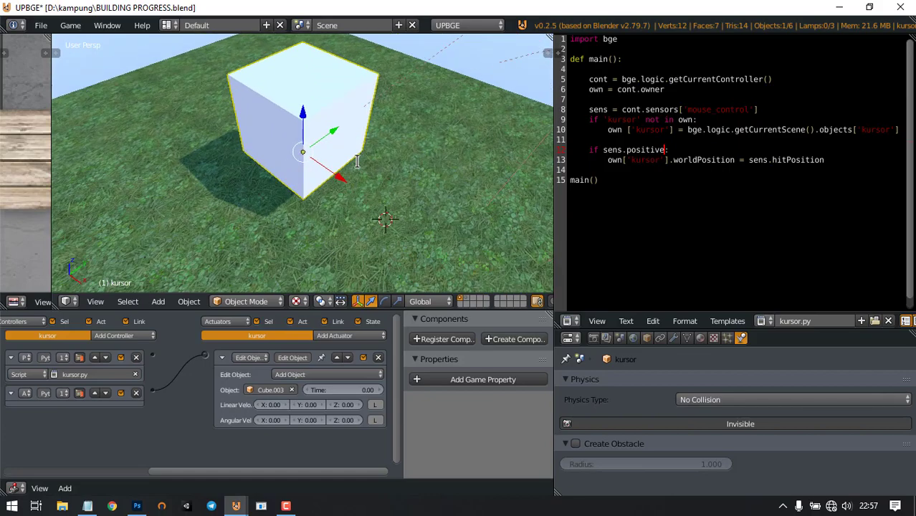